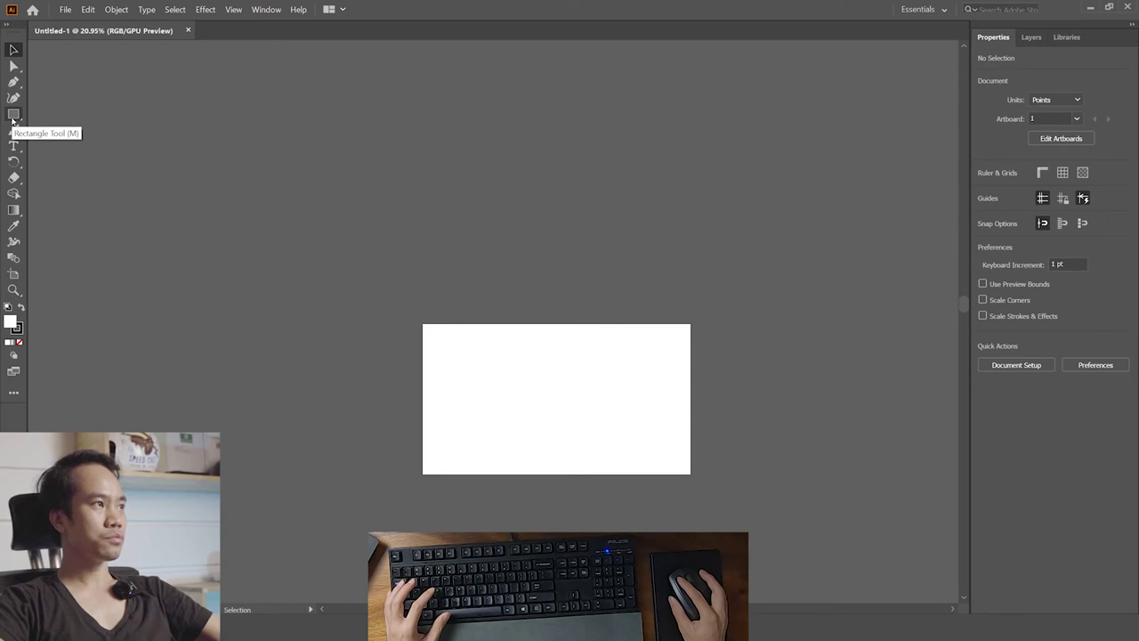
# - Draw a white rectangle larger than the artboard with the Rectangle tool
pyautogui.click(12, 116)
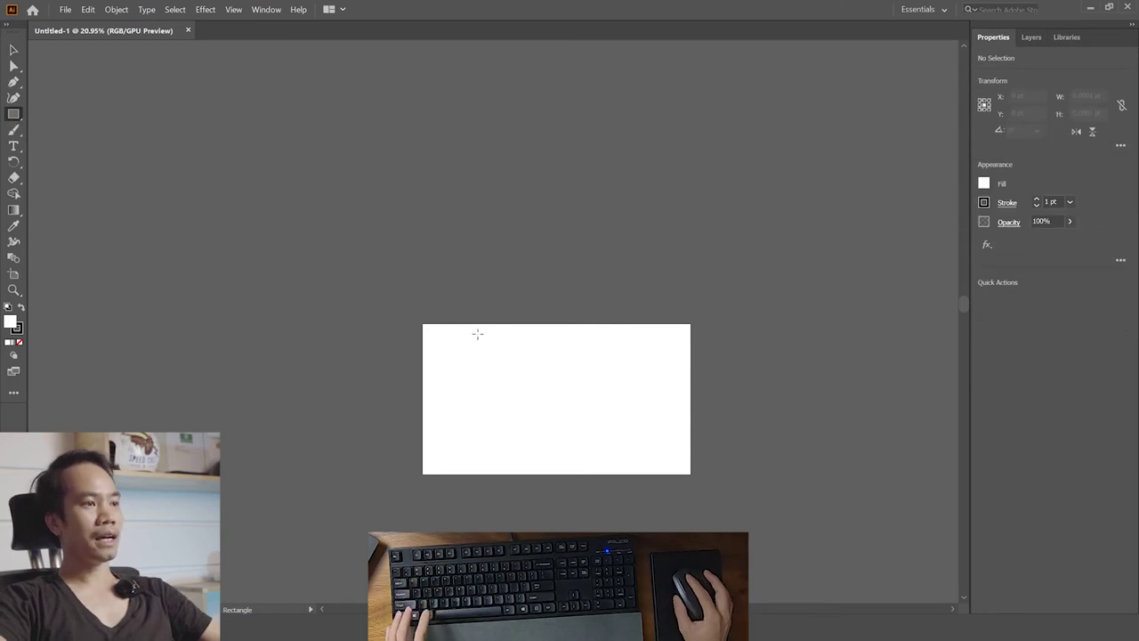
pyautogui.moveTo(358, 224)
pyautogui.mouseDown()
pyautogui.moveTo(643, 503)
pyautogui.moveTo(722, 513)
pyautogui.mouseUp()
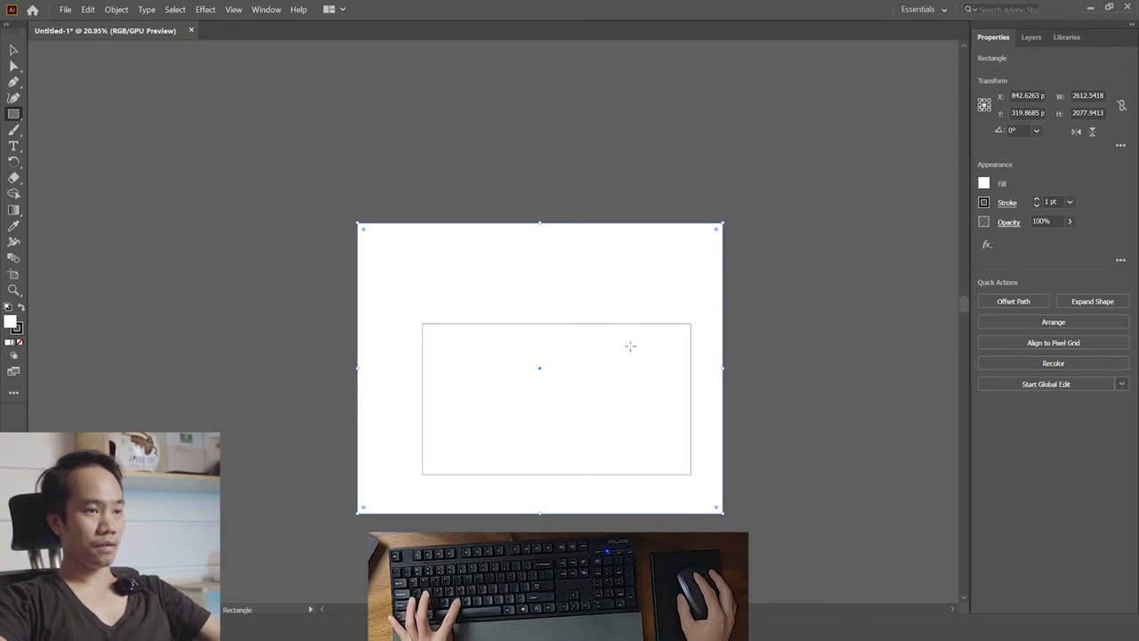
pyautogui.press('v')
pyautogui.click(812, 387)
pyautogui.click(565, 298)
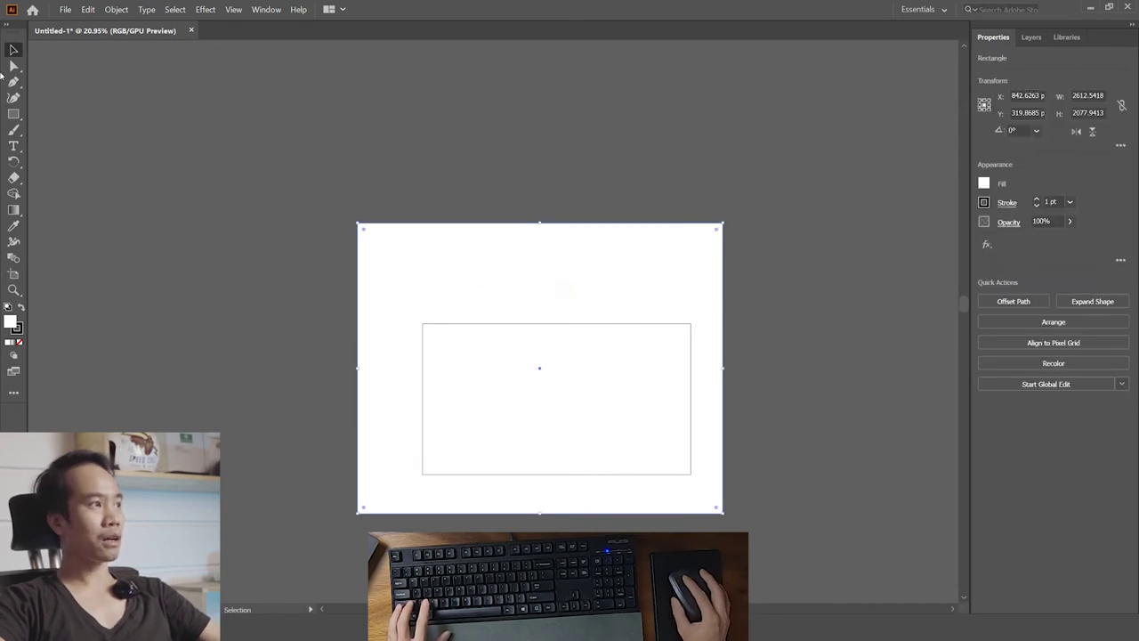
pyautogui.click(14, 115)
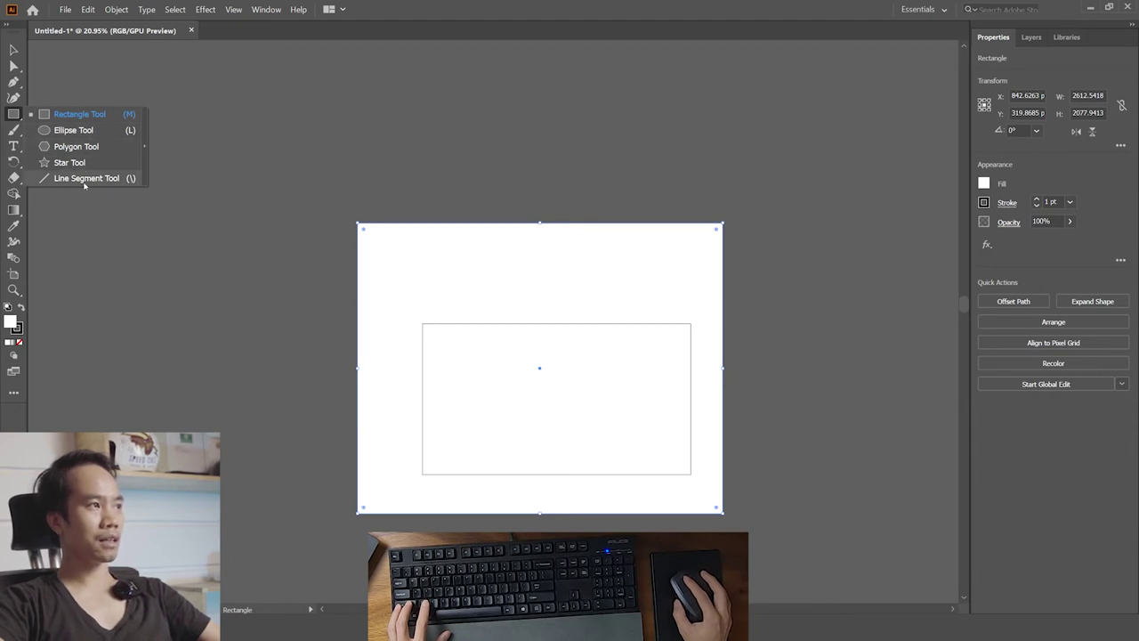
pyautogui.click(576, 140)
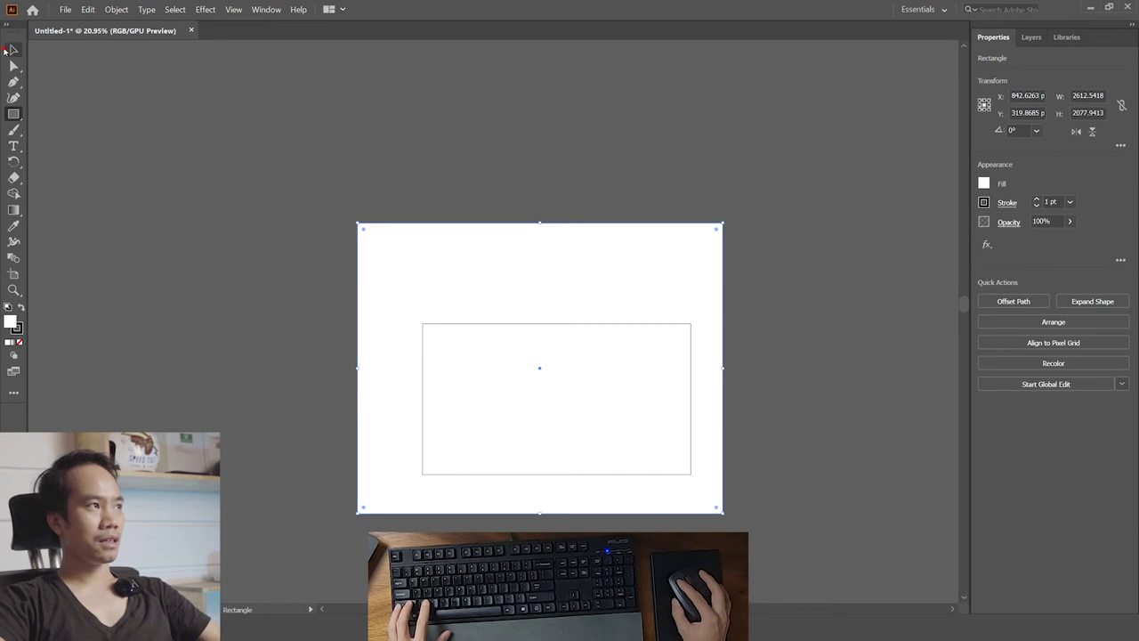
# - Delete that rectangle and redraw a bigger one extending past the artboard on every side
pyautogui.click(743, 386)
pyautogui.press('z')
pyautogui.keyDown('alt'); pyautogui.click(442, 311); pyautogui.keyUp('alt')
pyautogui.press('v')
pyautogui.scroll(1, 436, 329)
pyautogui.click(414, 312)
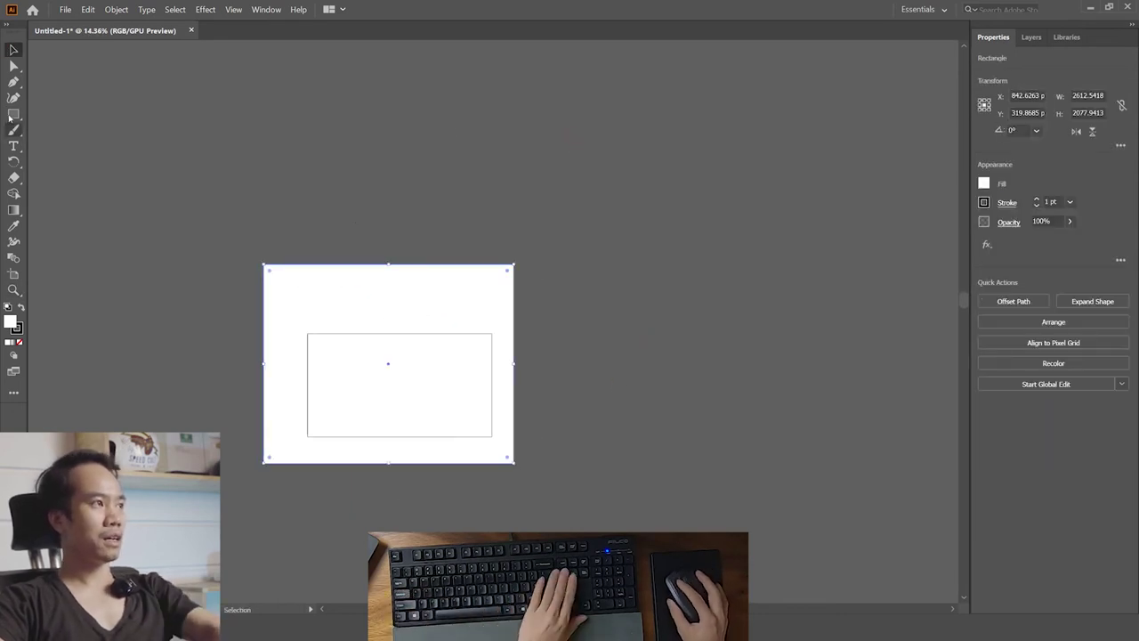
pyautogui.press('Delete')
pyautogui.press('m')
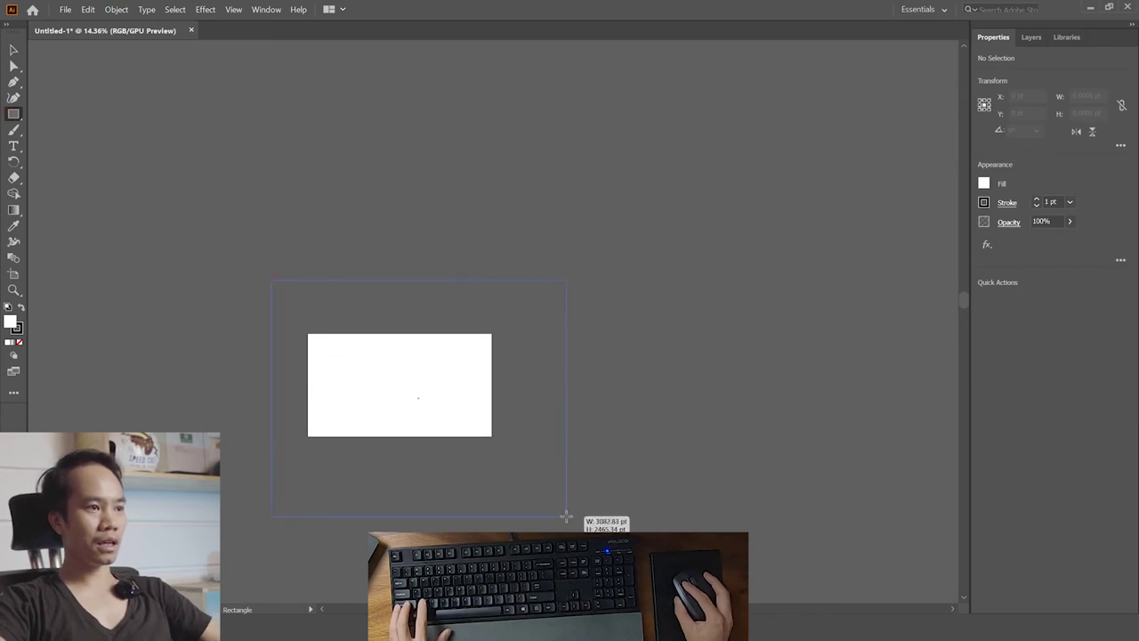
pyautogui.moveTo(292, 295); pyautogui.dragTo(561, 515)
pyautogui.click(554, 504)
pyautogui.click(623, 337)
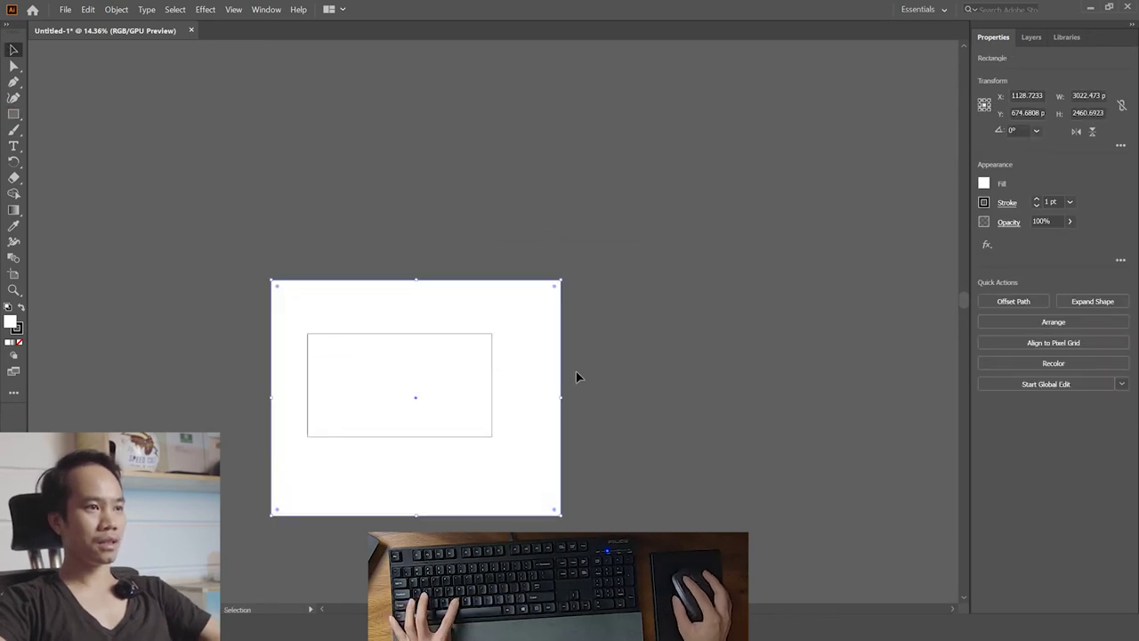
pyautogui.press('v')
pyautogui.click(668, 316)
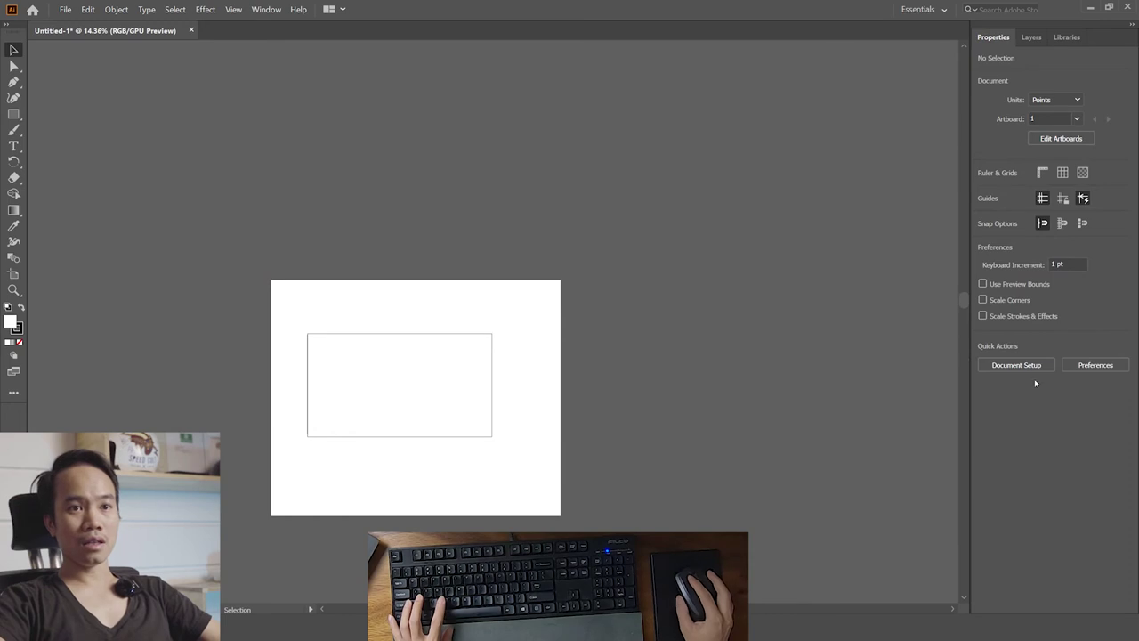
pyautogui.click(1092, 366)
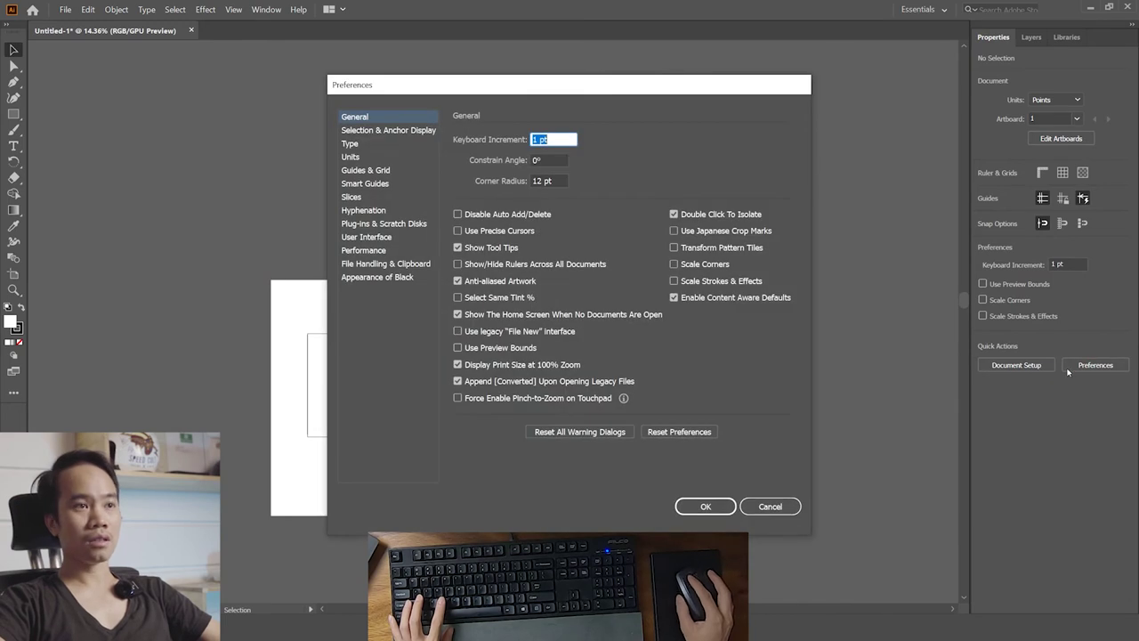
pyautogui.click(770, 507)
pyautogui.click(1044, 365)
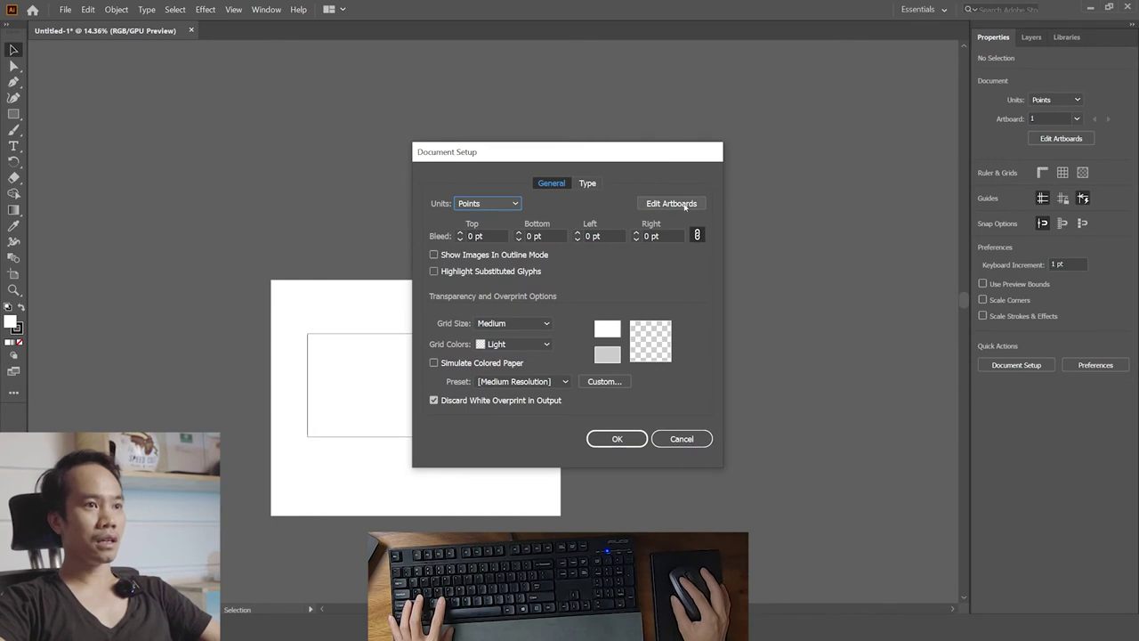
pyautogui.click(706, 441)
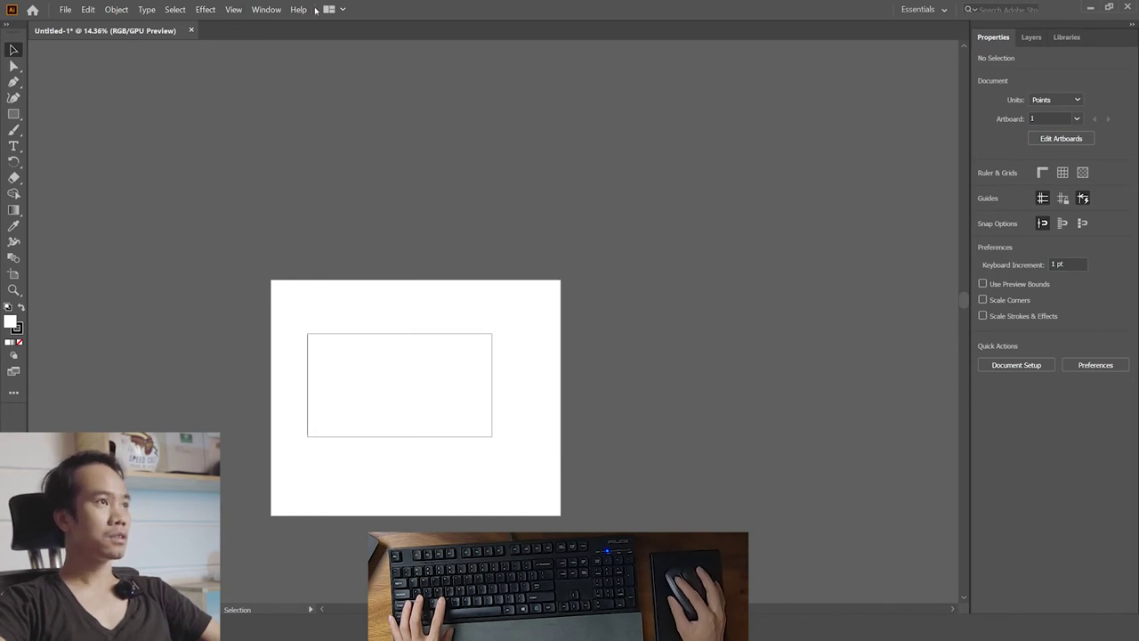
# - Choose Window > Workspace > Essentials Classic
pyautogui.click(257, 9)
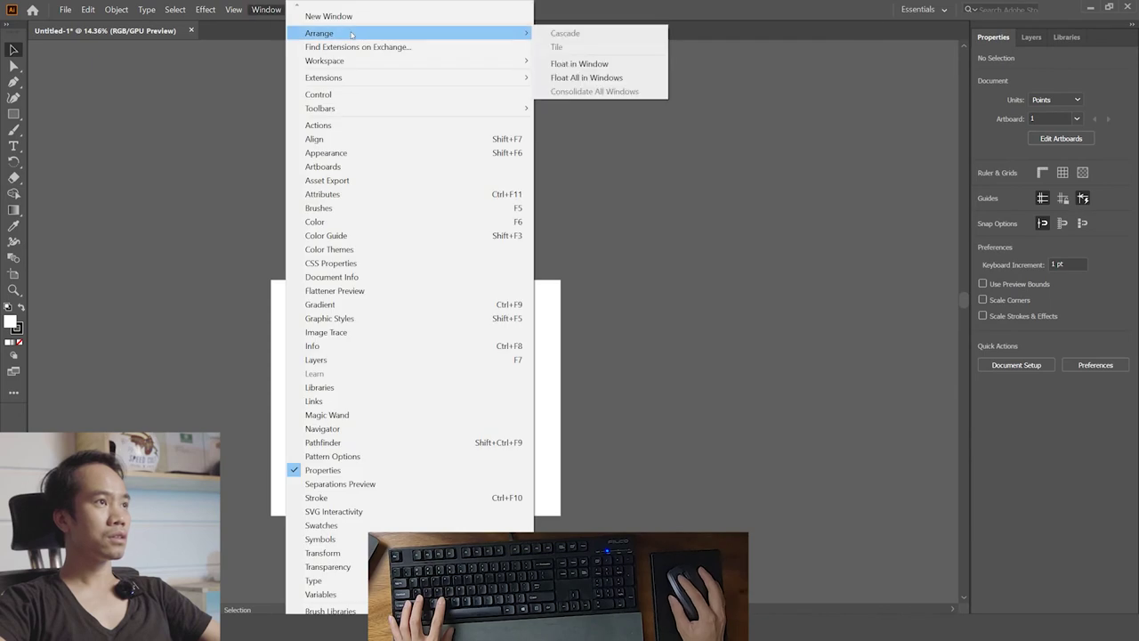
pyautogui.moveTo(324, 60)
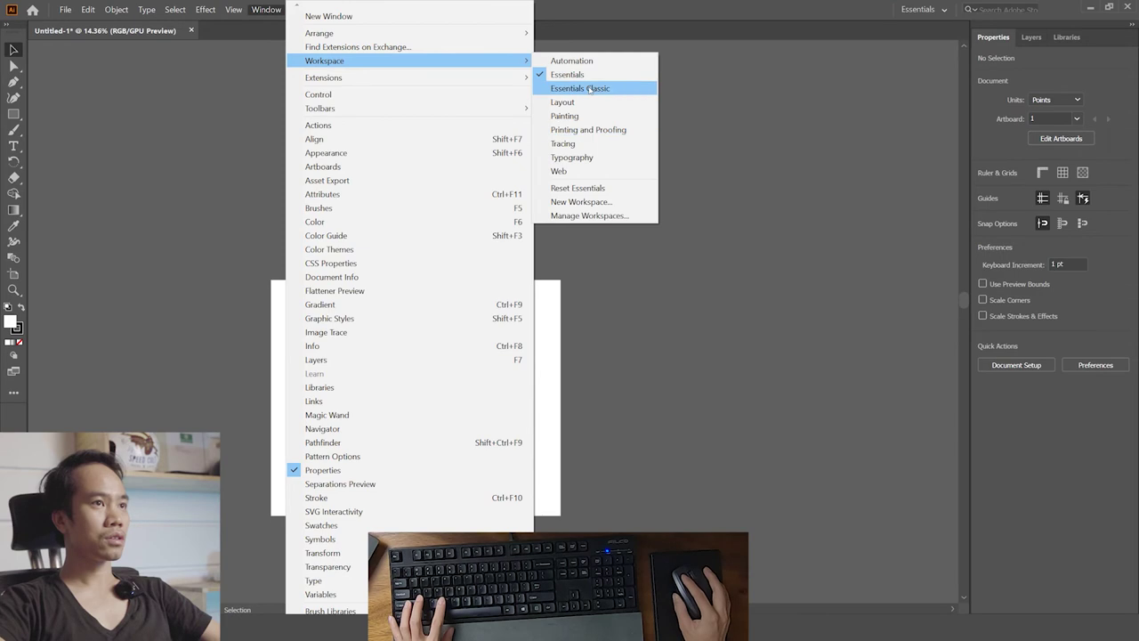
pyautogui.click(589, 89)
pyautogui.click(516, 402)
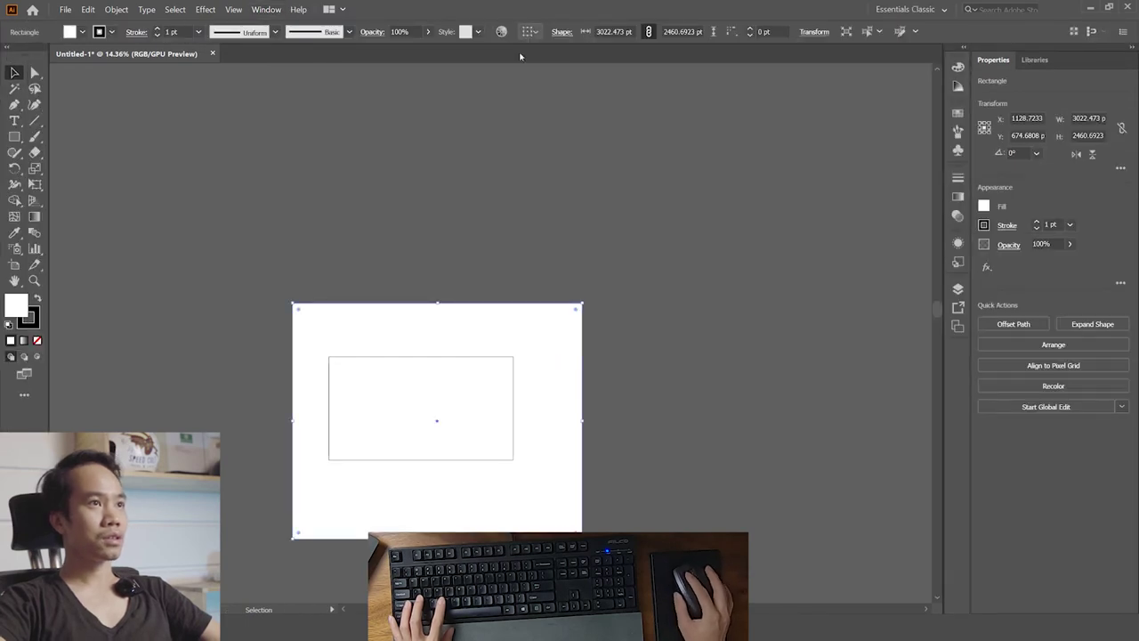
pyautogui.click(588, 132)
# - Open Preferences from the control bar, cancel without changes, and reselect the white rectangle
pyautogui.click(581, 32)
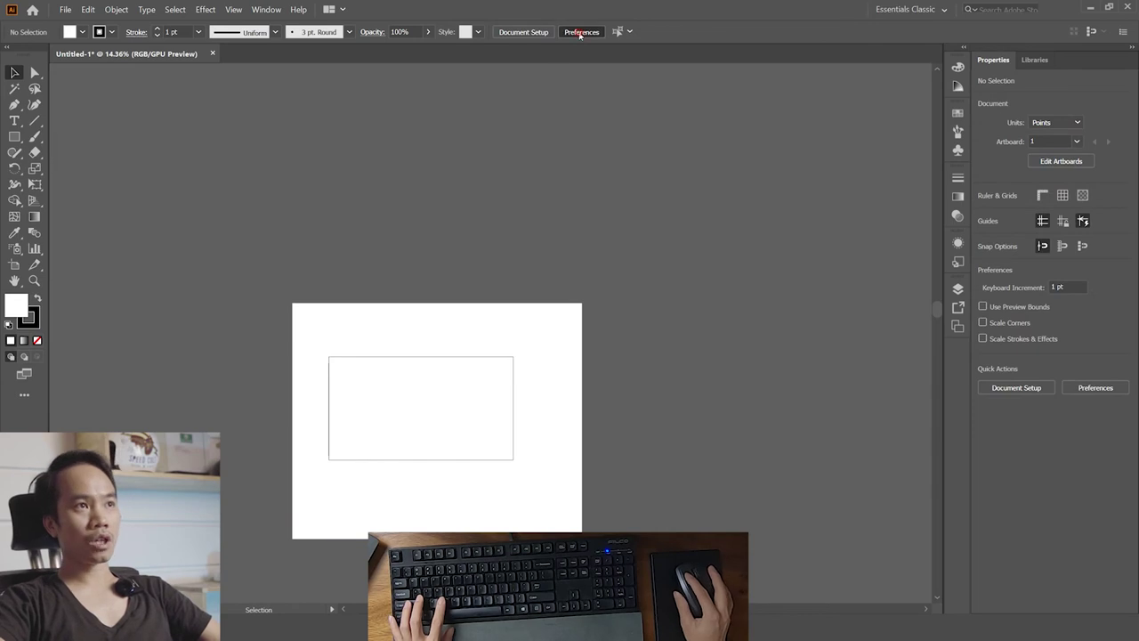
pyautogui.click(772, 506)
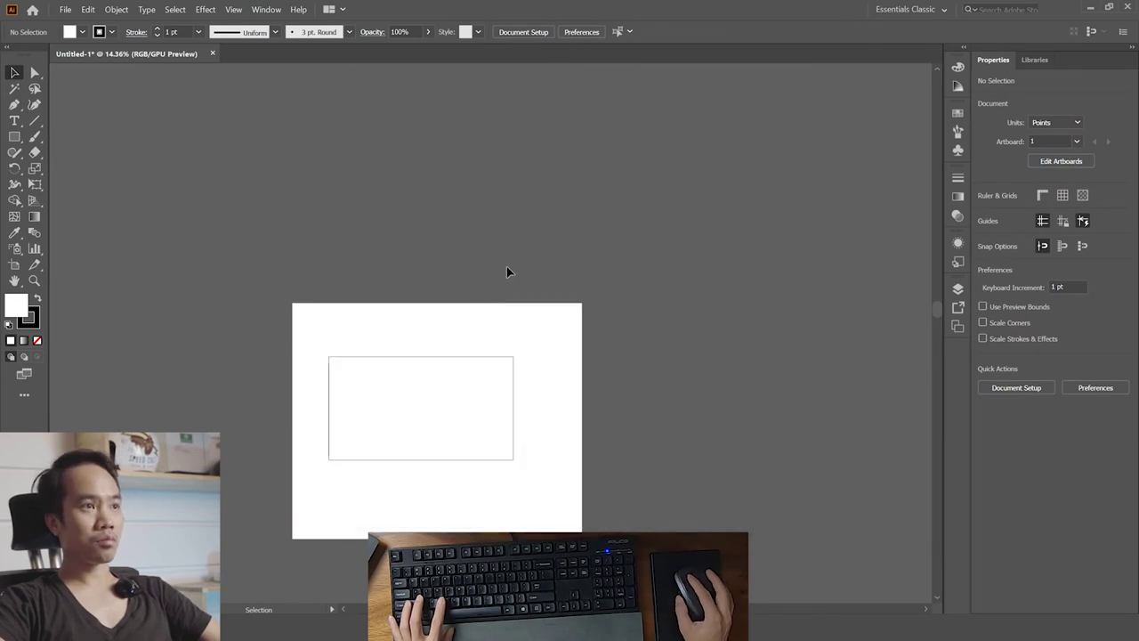
pyautogui.click(497, 356)
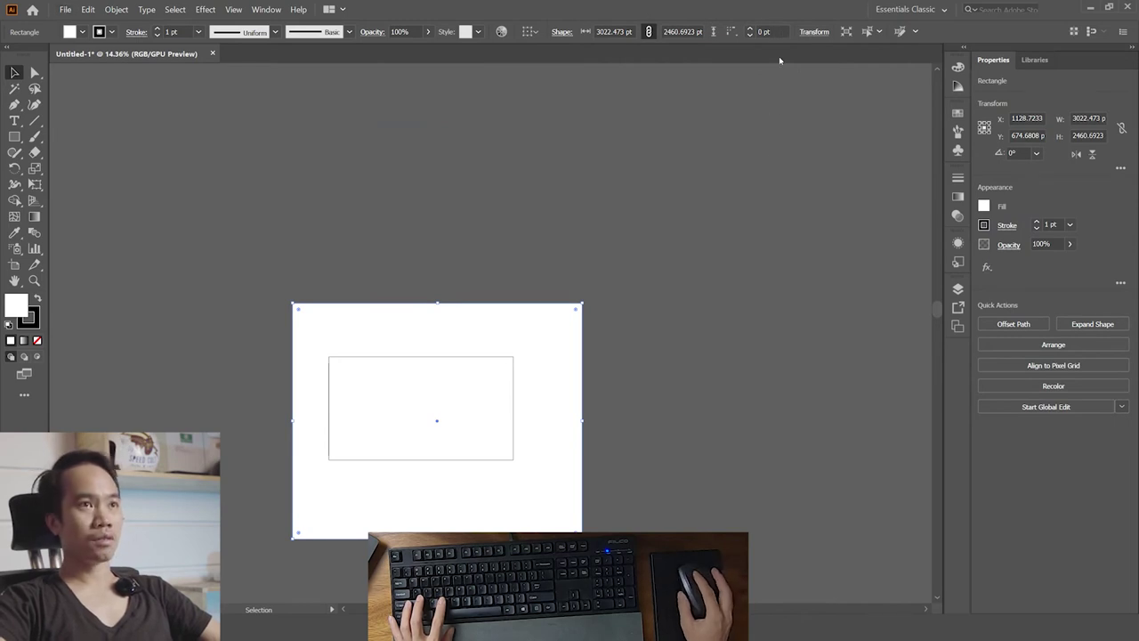
# - In File > Document Setup, set Units to Millimeters and confirm
pyautogui.click(64, 10)
pyautogui.moveTo(115, 302)
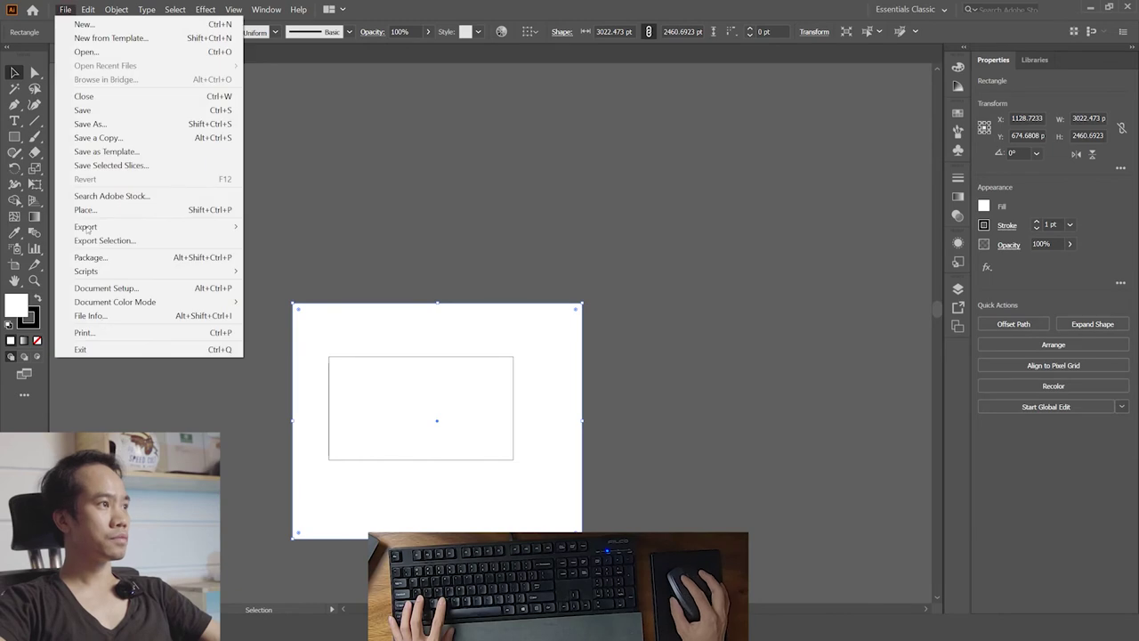
pyautogui.click(132, 288)
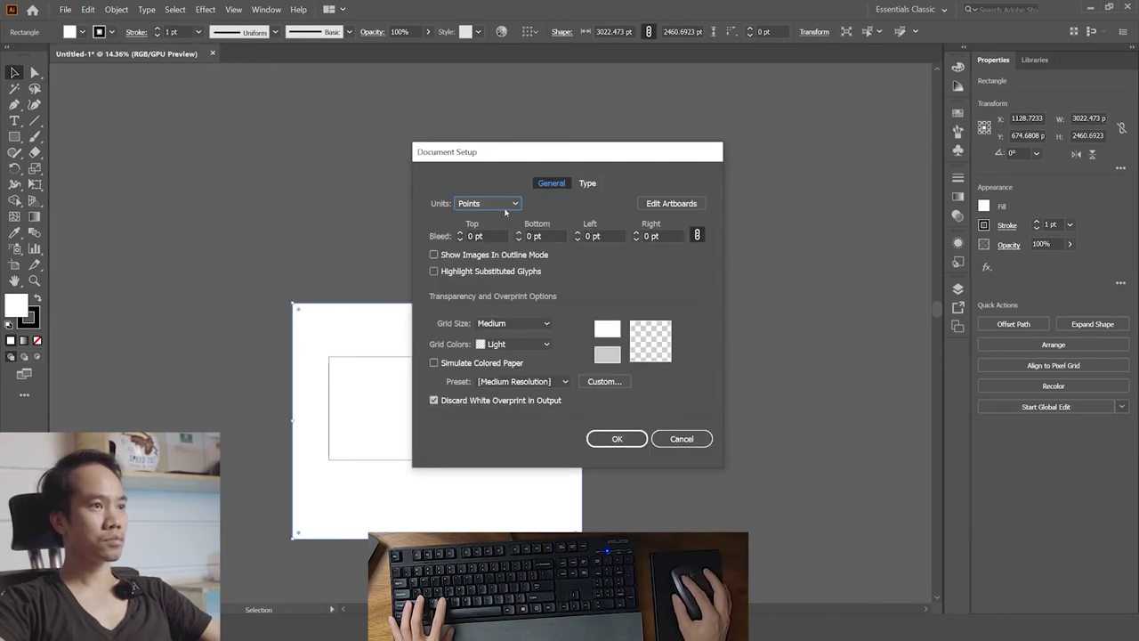
pyautogui.click(504, 210)
pyautogui.click(488, 263)
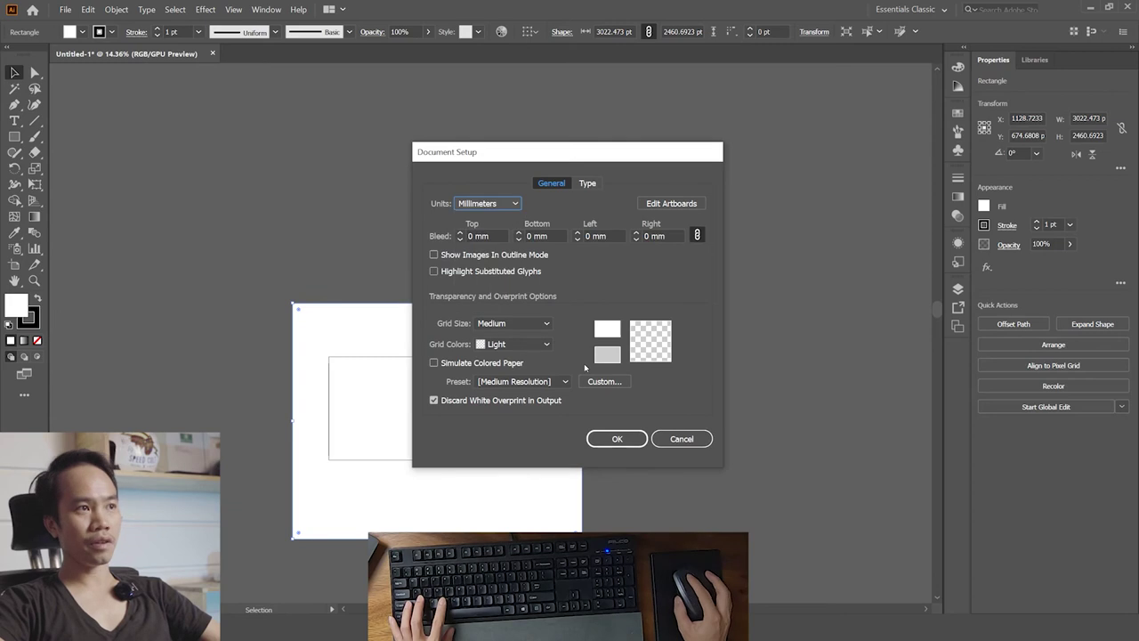
pyautogui.click(620, 438)
# - Unlink the white rectangle's width and height proportions in the control bar
pyautogui.click(677, 392)
pyautogui.click(536, 353)
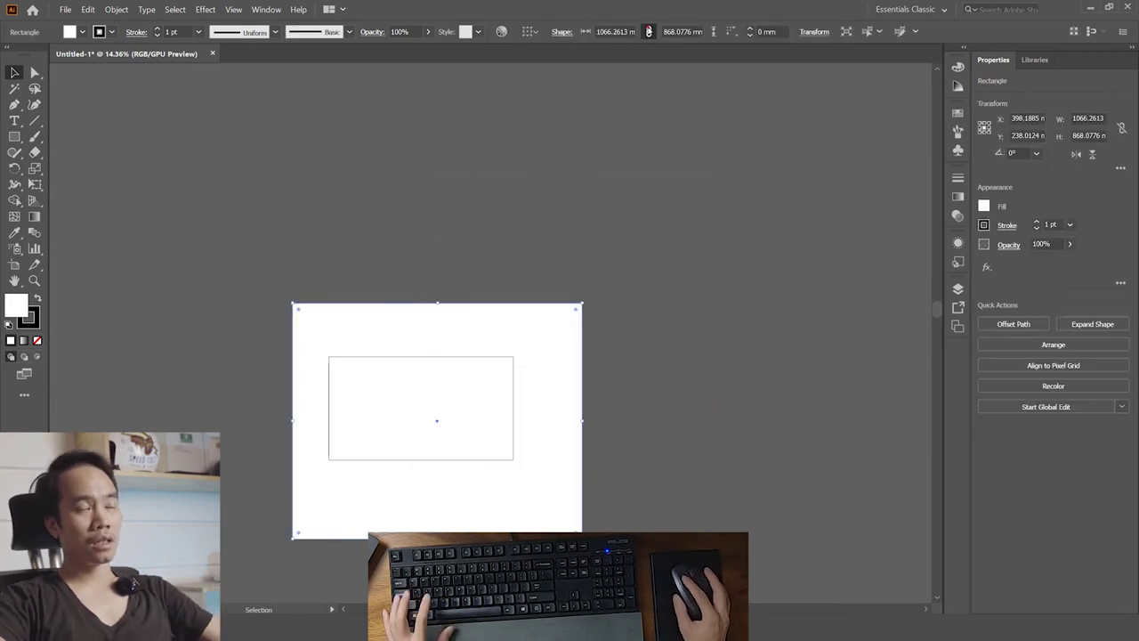
pyautogui.click(649, 31)
pyautogui.click(726, 377)
pyautogui.click(542, 337)
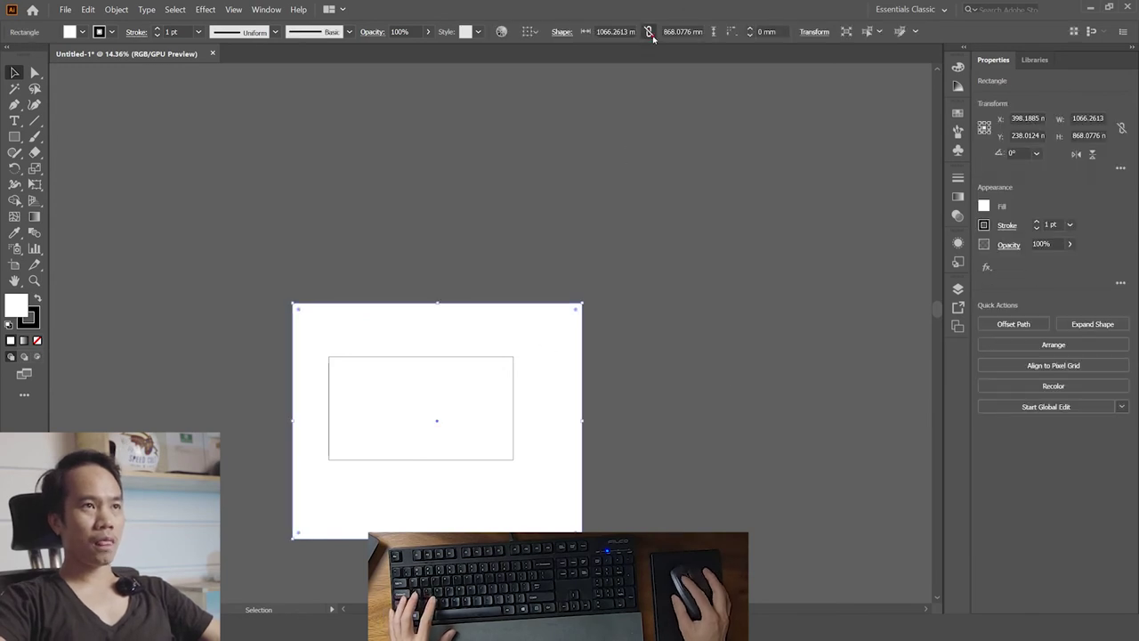
pyautogui.click(656, 379)
# - Zoom the view in around the artboard
pyautogui.press('z')
pyautogui.scroll(-3, 608, 356)
pyautogui.press('v')
pyautogui.scroll(2, 584, 374)
pyautogui.click(585, 374)
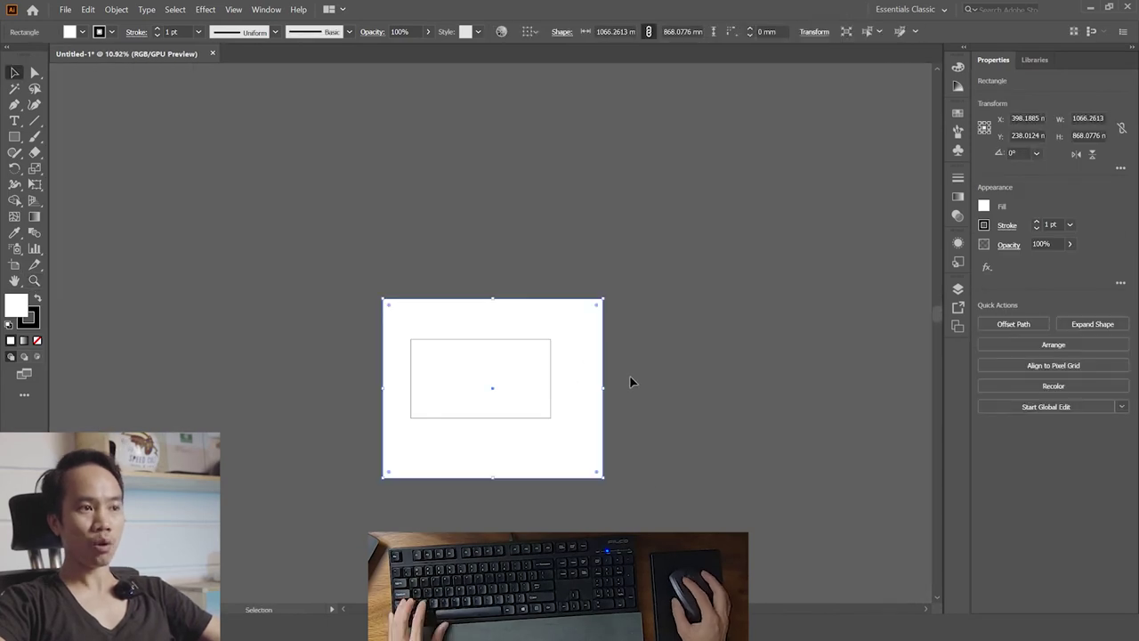
pyautogui.click(632, 415)
pyautogui.scroll(2, 623, 400)
# - Collapse the Properties panel and dock the Shift+F7 Align/Pathfinder panel group at the side
pyautogui.click(539, 349)
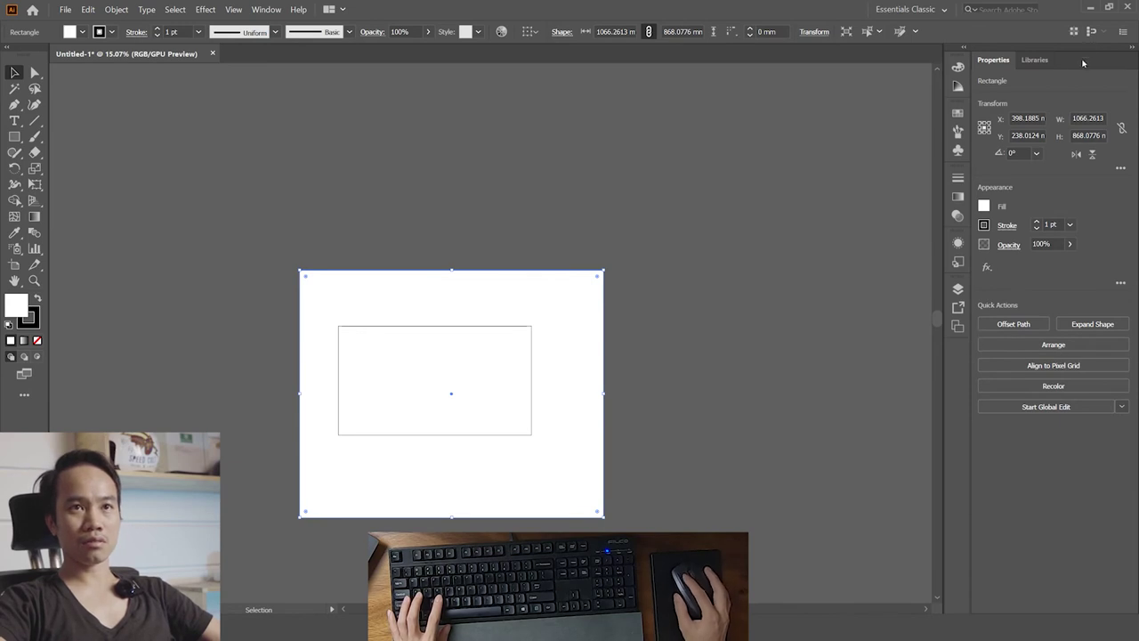
pyautogui.click(1132, 49)
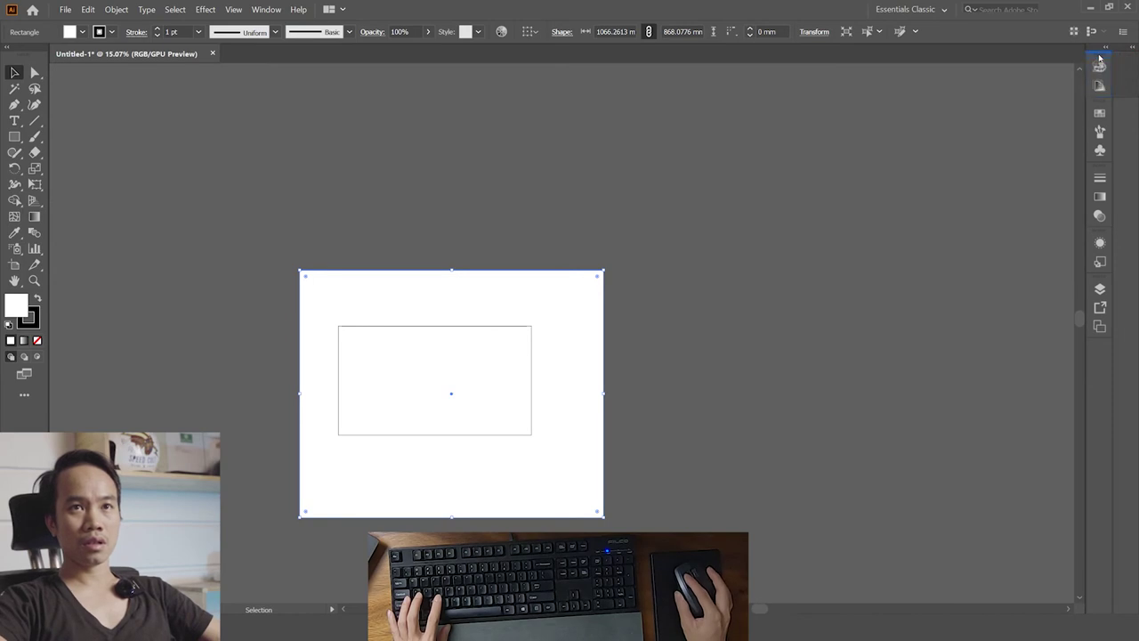
pyautogui.moveTo(1095, 102); pyautogui.dragTo(1109, 130)
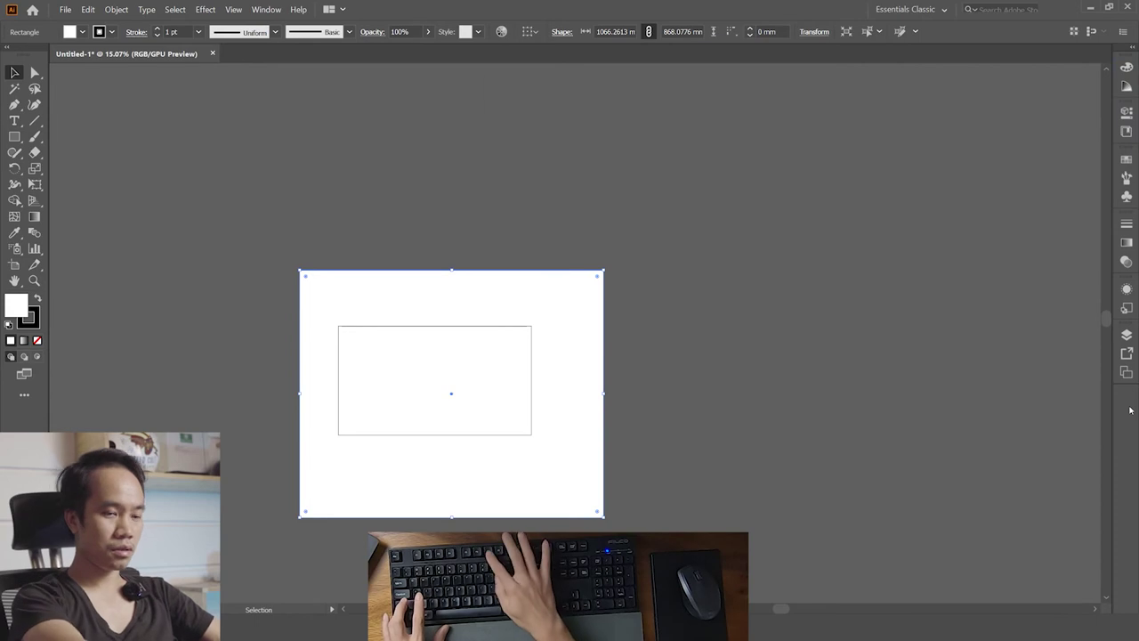
pyautogui.hotkey('shift', 'F7')
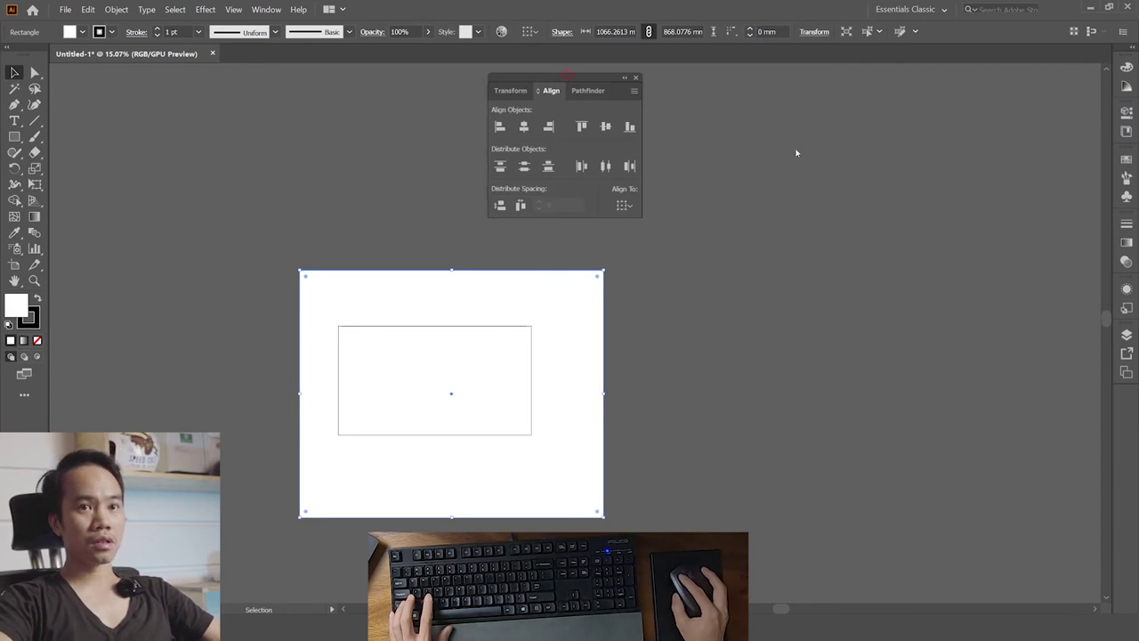
pyautogui.moveTo(569, 77); pyautogui.dragTo(1113, 430)
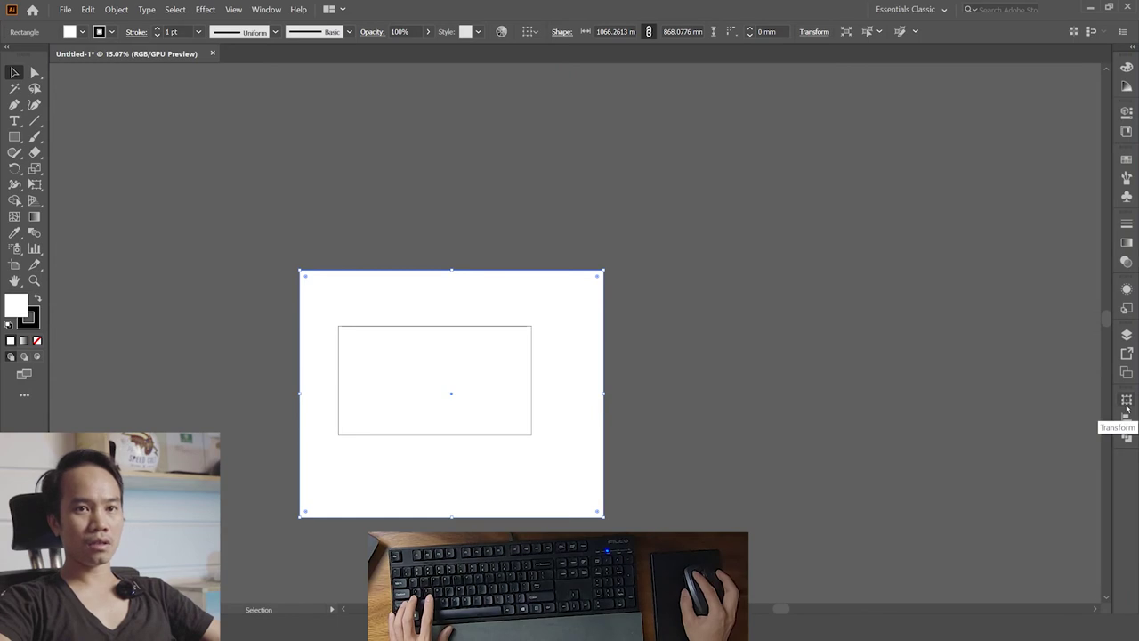
pyautogui.click(1015, 363)
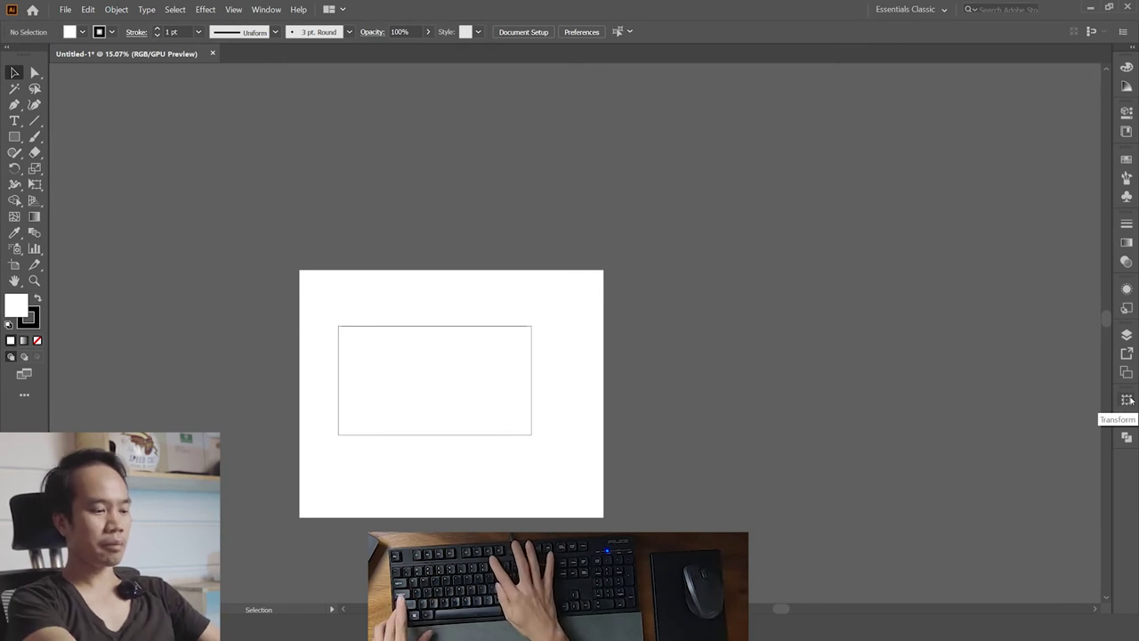
# - Float and redock the Transform/Align/Pathfinder group, then show the Pathfinder tab
pyautogui.click(1129, 400)
pyautogui.click(1129, 401)
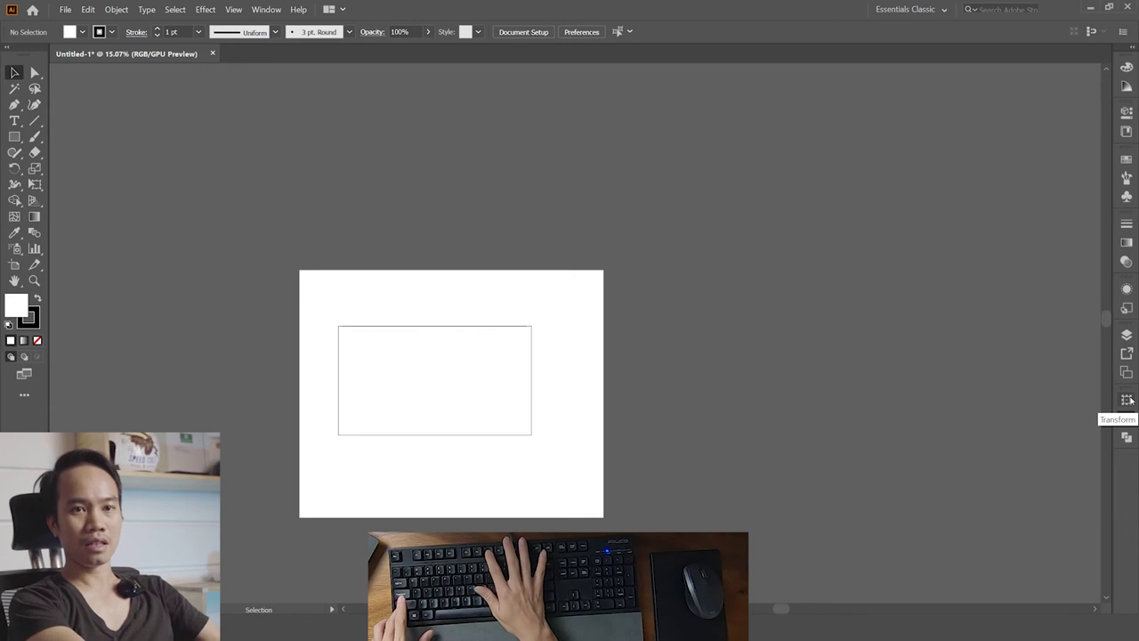
pyautogui.moveTo(1127, 391); pyautogui.dragTo(781, 267)
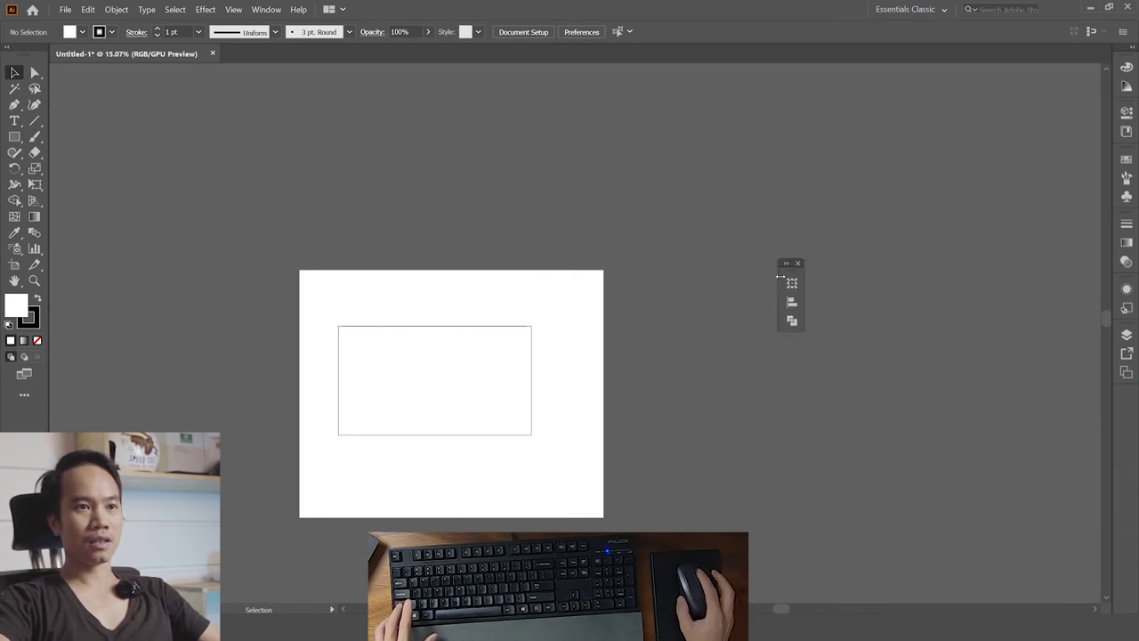
pyautogui.click(793, 301)
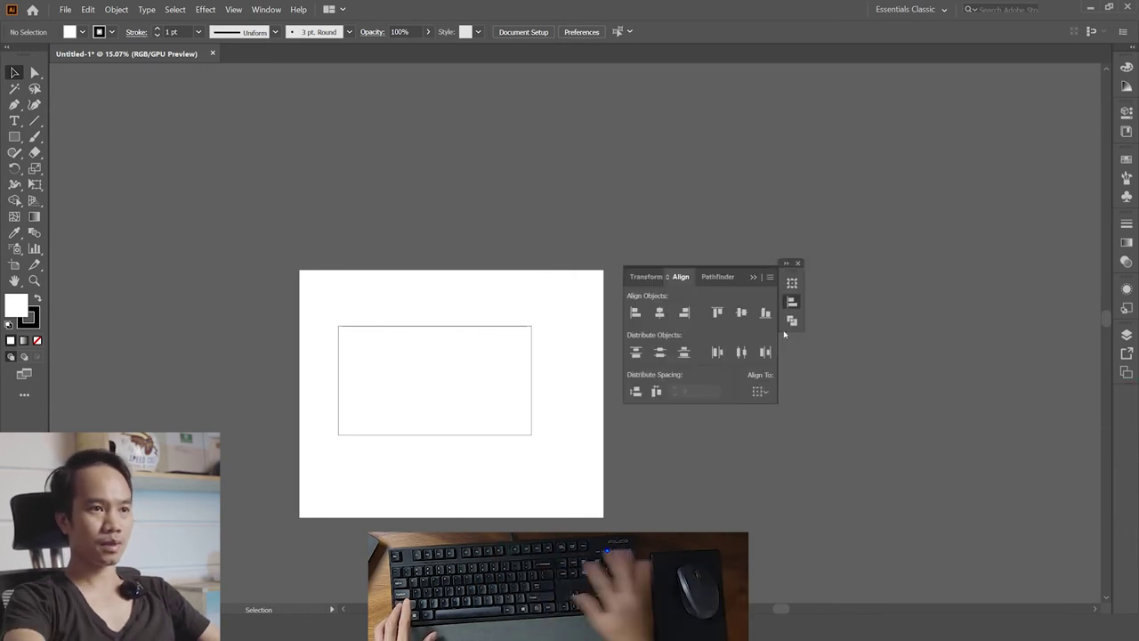
pyautogui.click(799, 264)
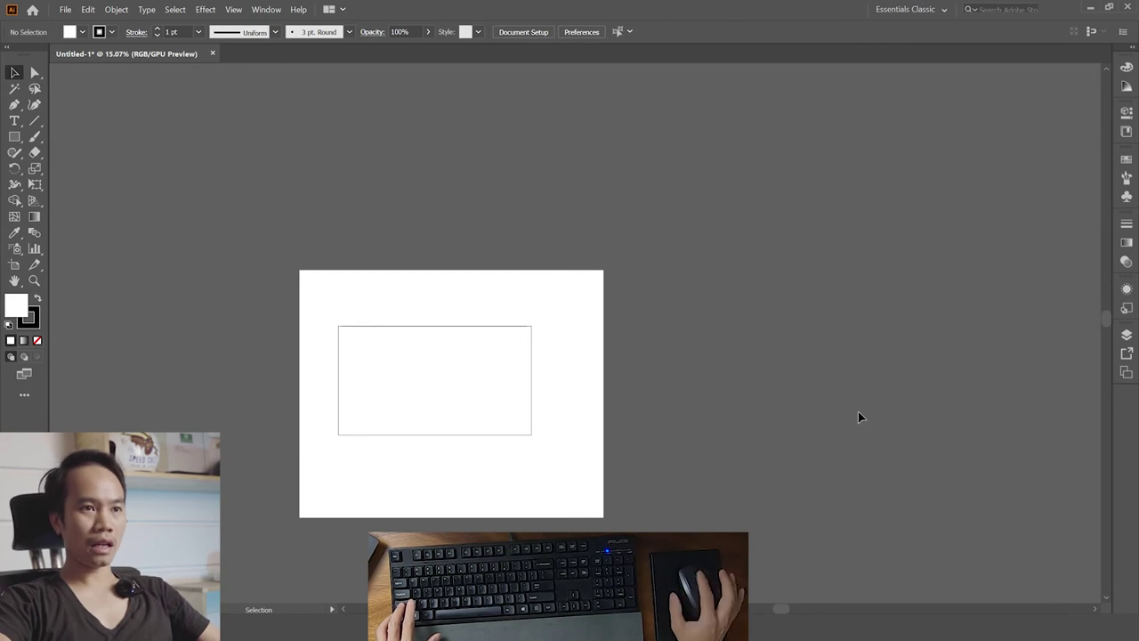
pyautogui.hotkey('shift', 'F7')
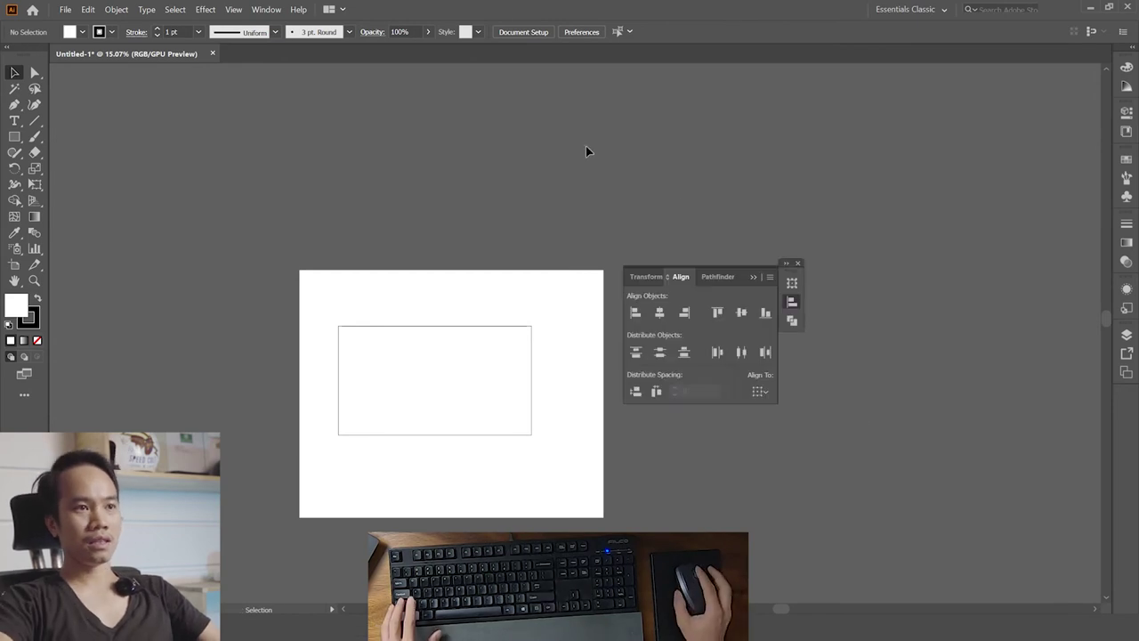
pyautogui.moveTo(792, 272); pyautogui.dragTo(1113, 389)
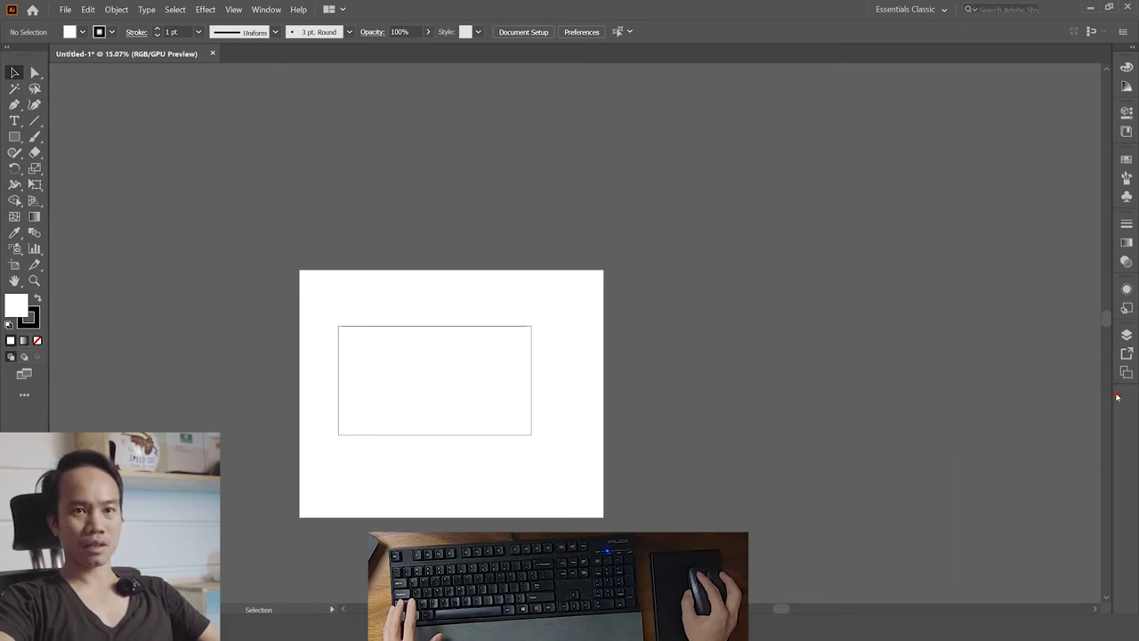
pyautogui.click(1126, 401)
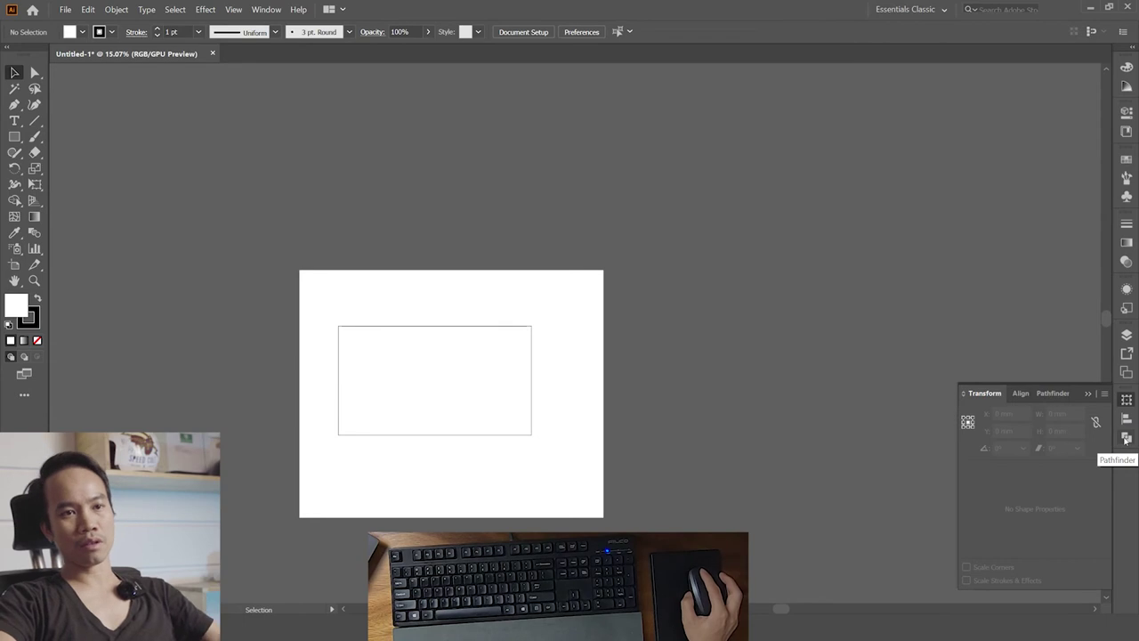
pyautogui.click(1127, 438)
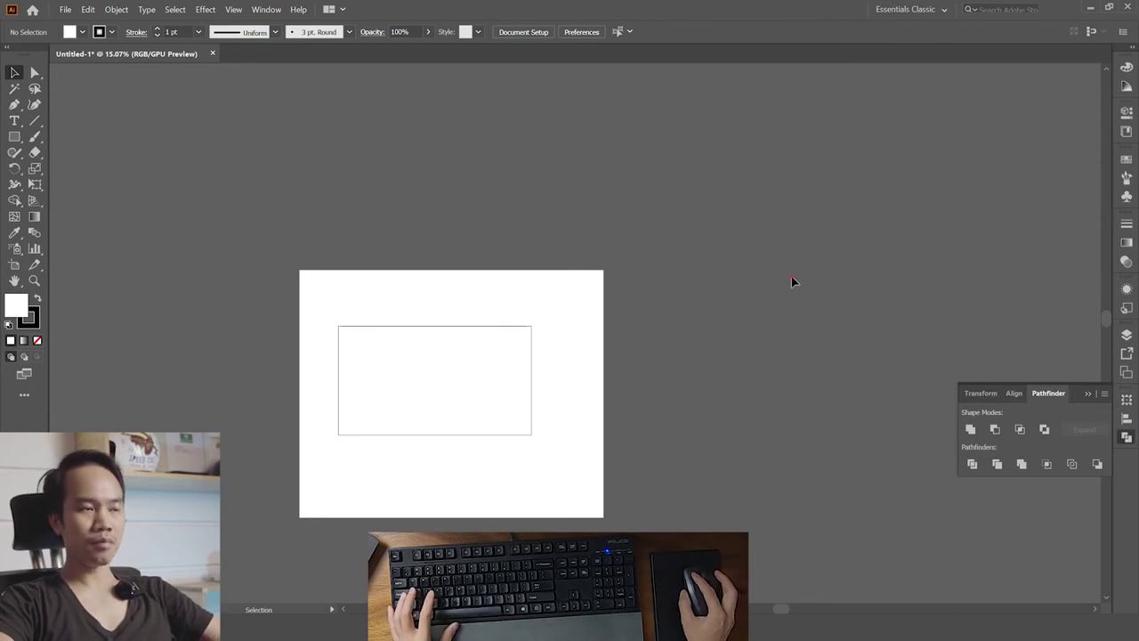
pyautogui.moveTo(689, 337); pyautogui.dragTo(774, 321)
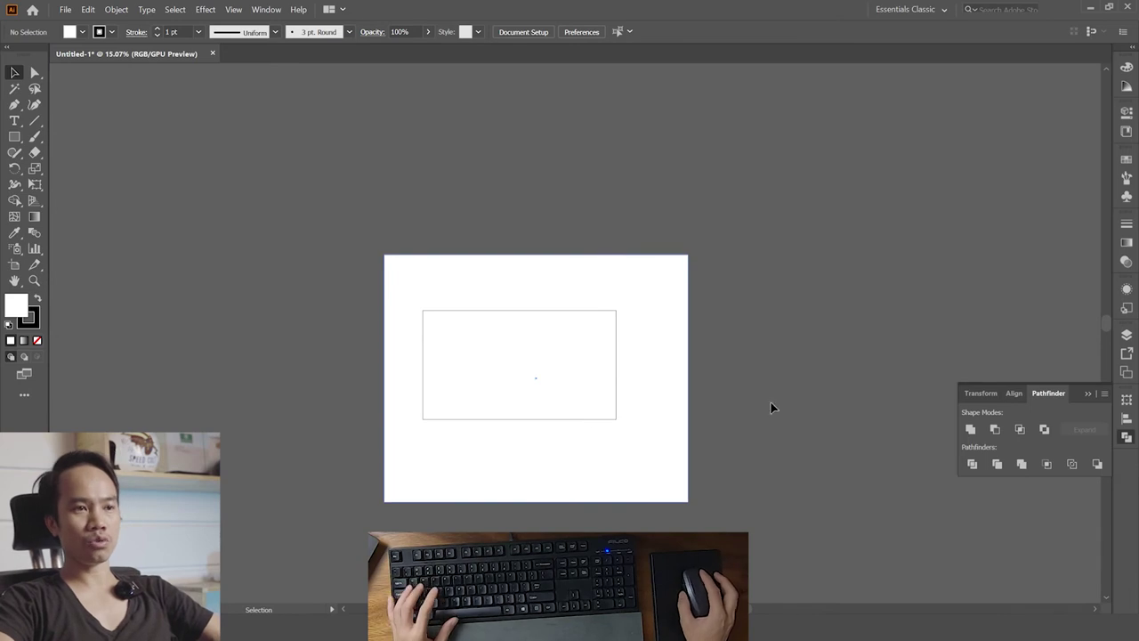
# - Quit an unrelated background app and select the artboard-sized white rectangle
pyautogui.click(621, 298)
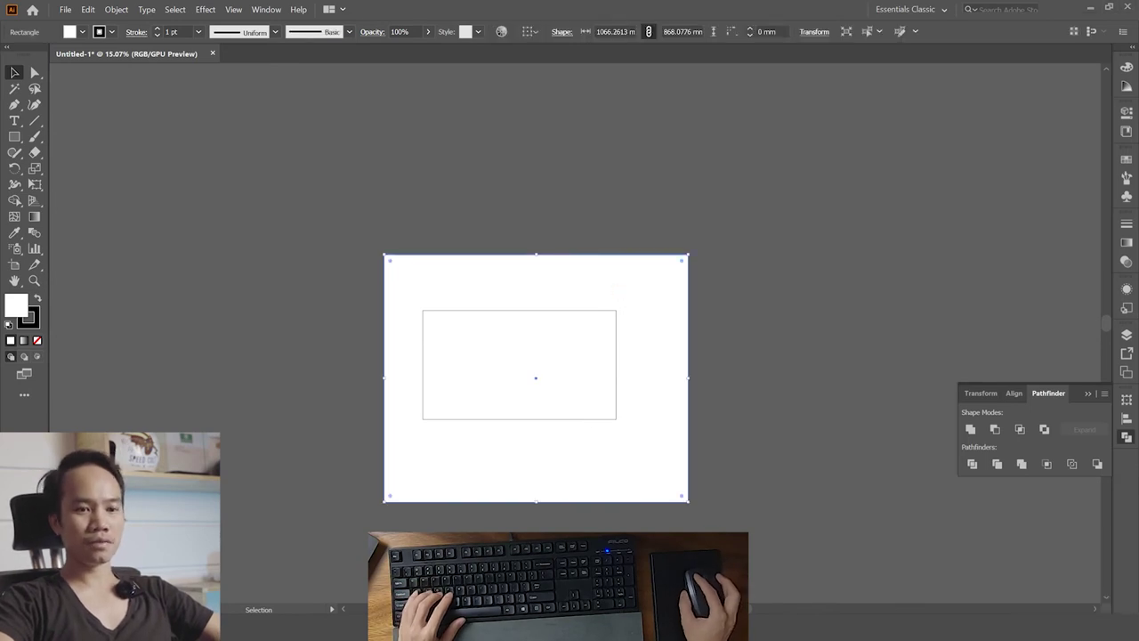
pyautogui.rightClick(952, 598)
pyautogui.click(1004, 564)
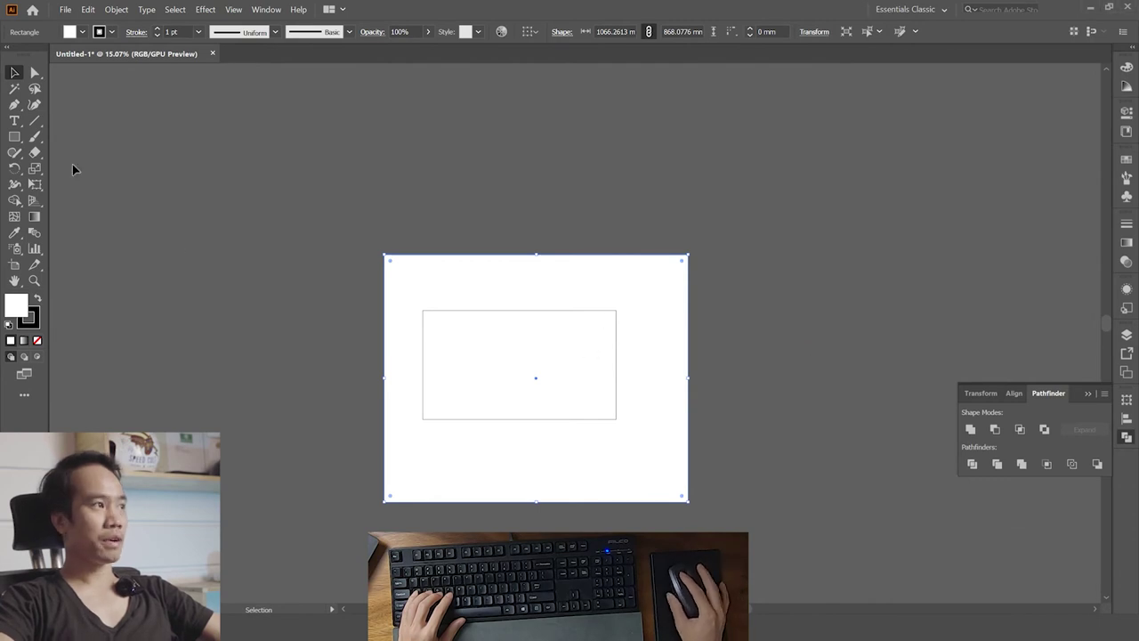
pyautogui.click(14, 137)
pyautogui.press('v')
pyautogui.click(154, 200)
pyautogui.click(666, 370)
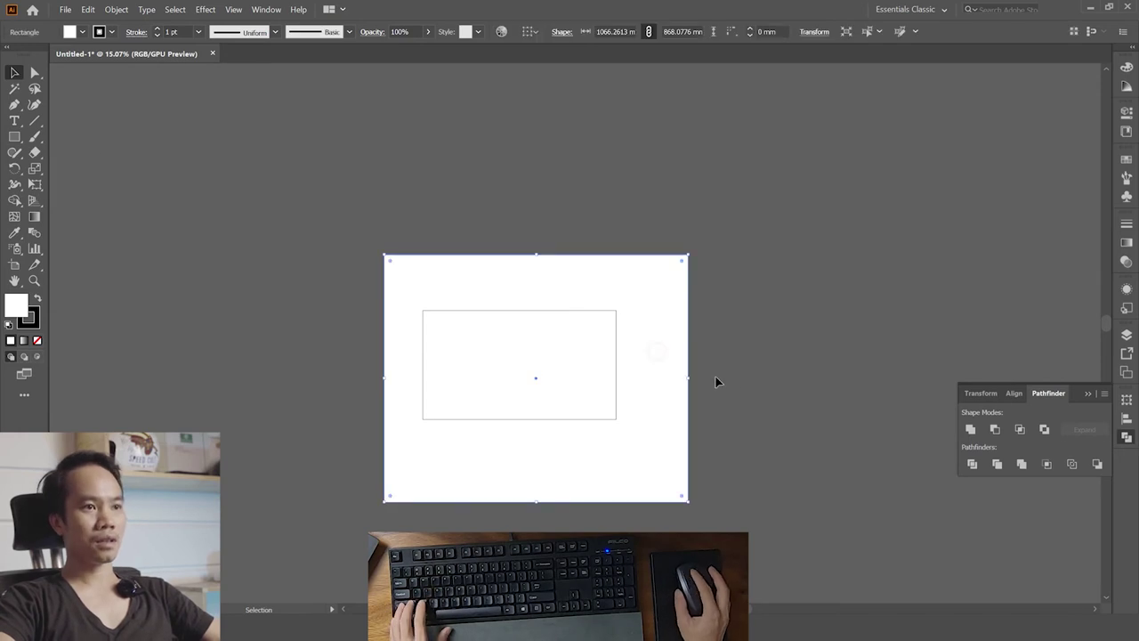
pyautogui.keyDown('alt'); pyautogui.scroll(-5, 690, 374); pyautogui.keyUp('alt')
# - In the Transform panel, set the rectangle to W 5000 mm and H 3000 mm
pyautogui.click(1093, 395)
pyautogui.click(681, 316)
pyautogui.press('v')
pyautogui.click(560, 363)
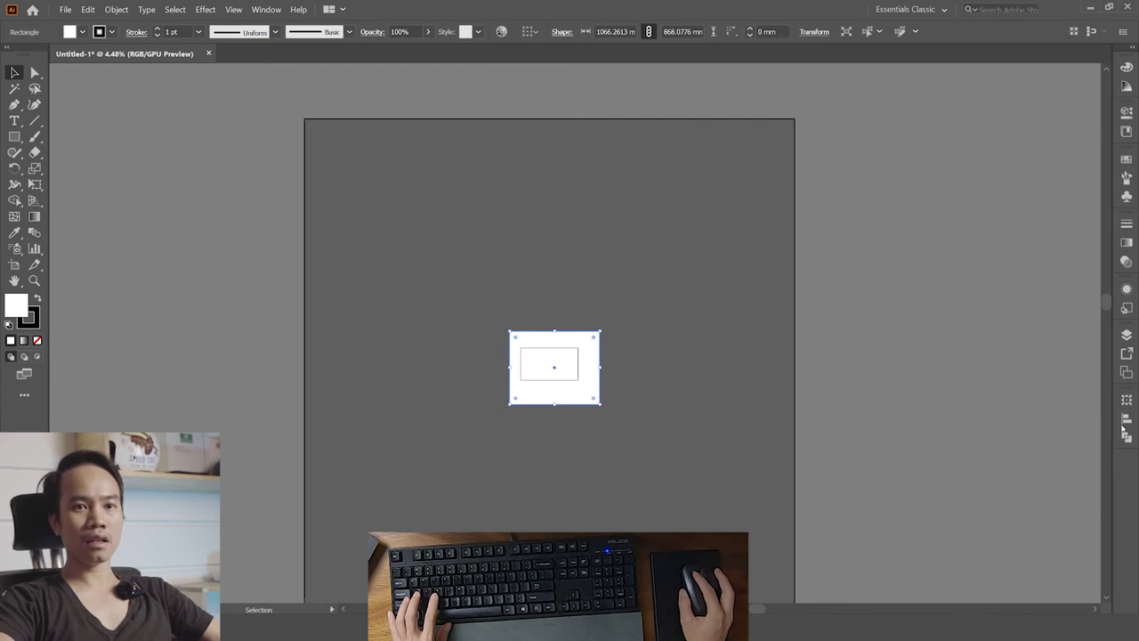
pyautogui.click(1126, 400)
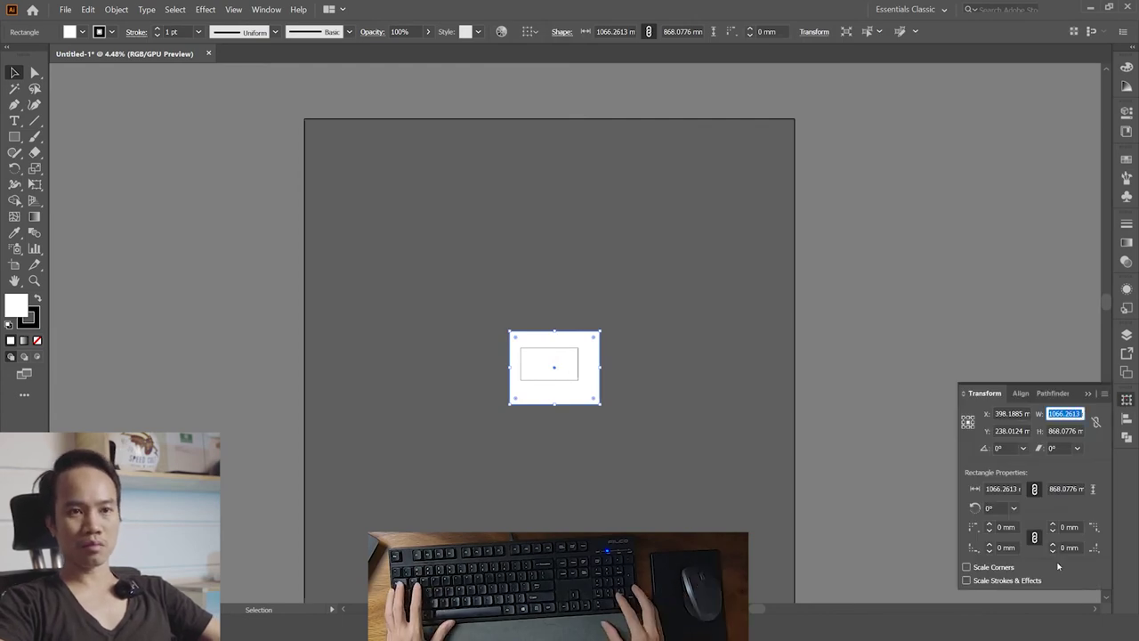
pyautogui.write('5000mm')
pyautogui.press('Tab')
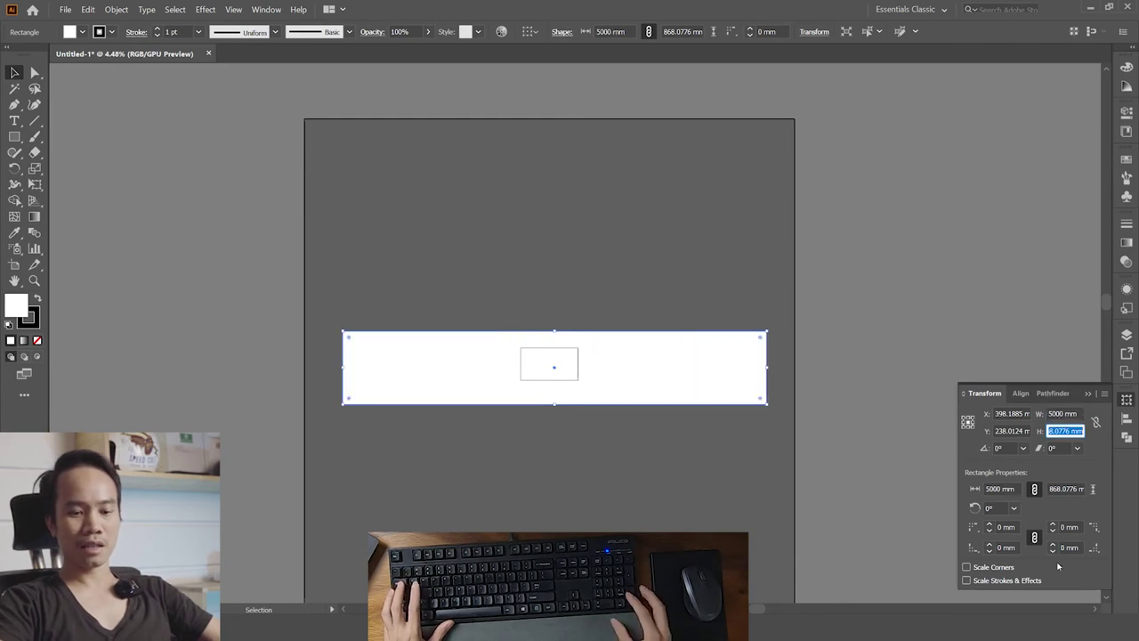
pyautogui.write('3000')
pyautogui.press('Return')
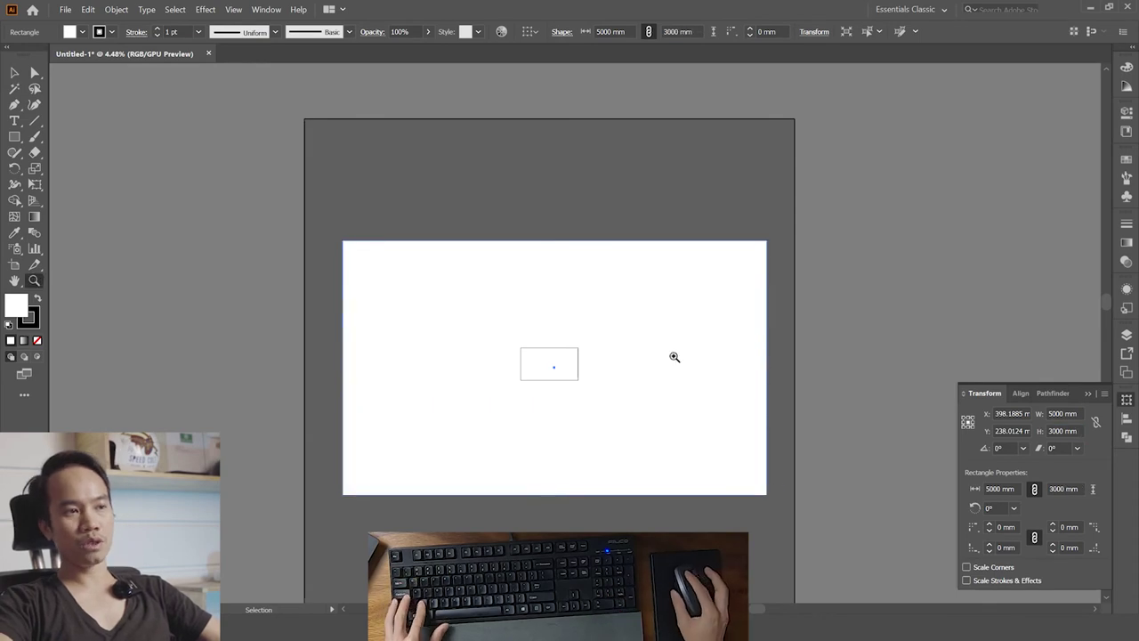
# - Zoom out and move the large rectangle up and to the right
pyautogui.keyDown('alt'); pyautogui.scroll(3, 733, 480); pyautogui.keyUp('alt')
pyautogui.keyDown('alt'); pyautogui.scroll(-1, 777, 476); pyautogui.keyUp('alt')
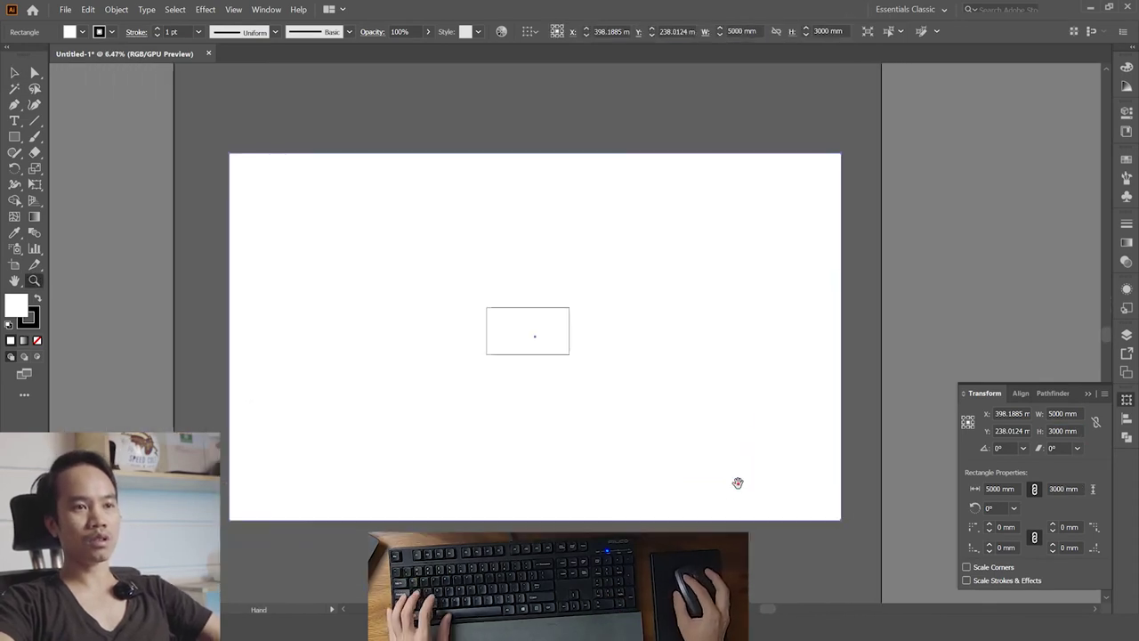
pyautogui.click(886, 420)
pyautogui.click(746, 403)
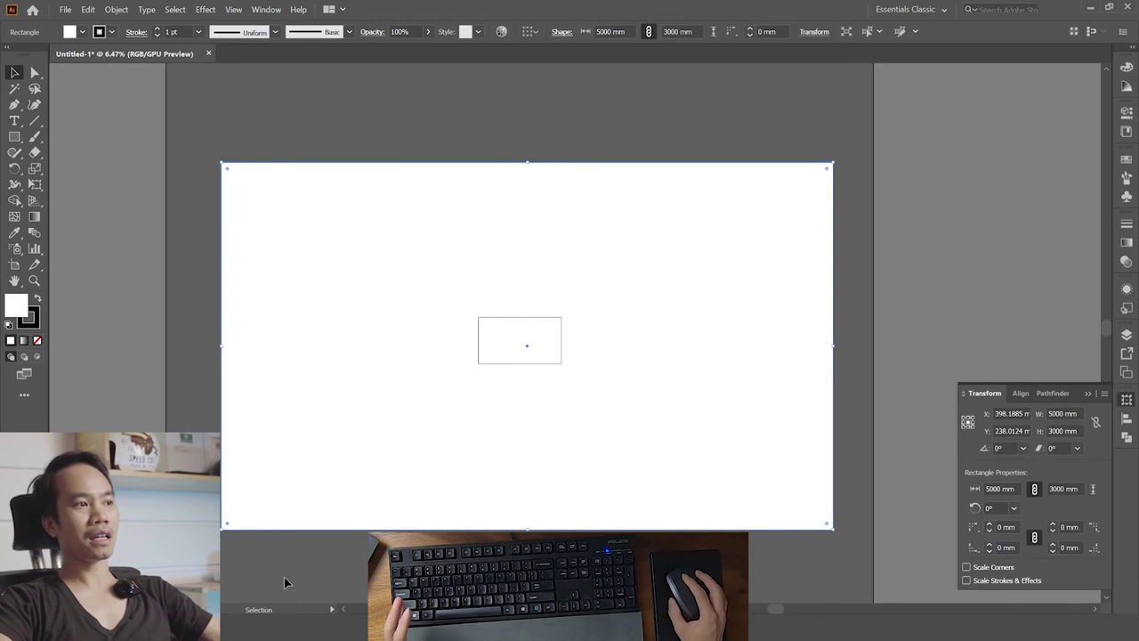
pyautogui.keyDown('alt'); pyautogui.scroll(-3, 451, 437); pyautogui.keyUp('alt')
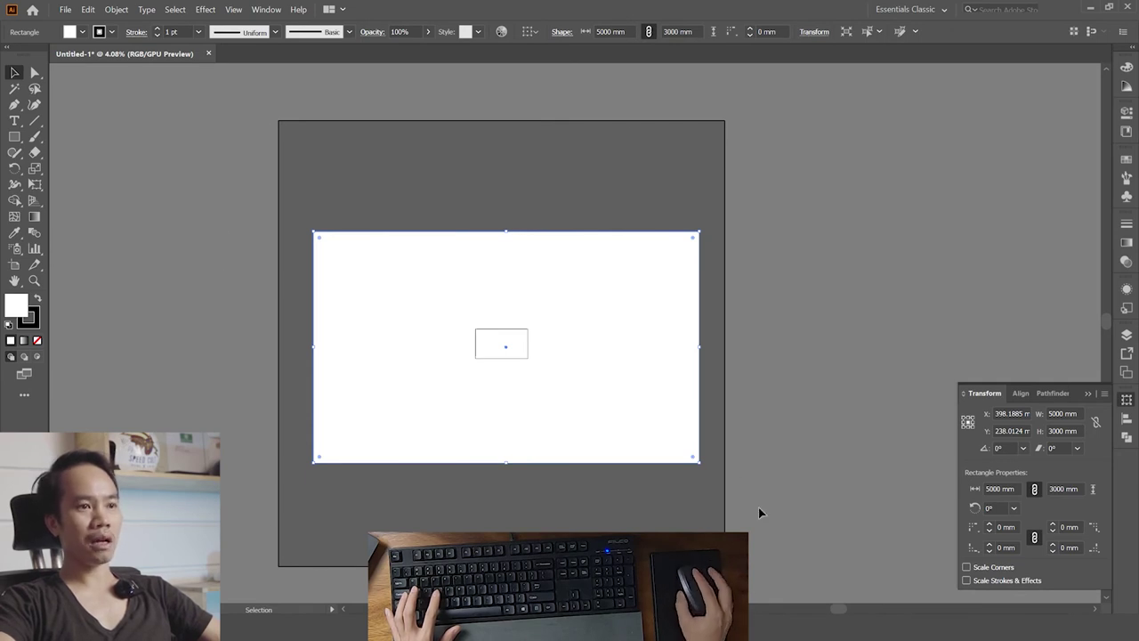
pyautogui.moveTo(572, 347); pyautogui.dragTo(785, 337)
pyautogui.moveTo(842, 385); pyautogui.dragTo(684, 236)
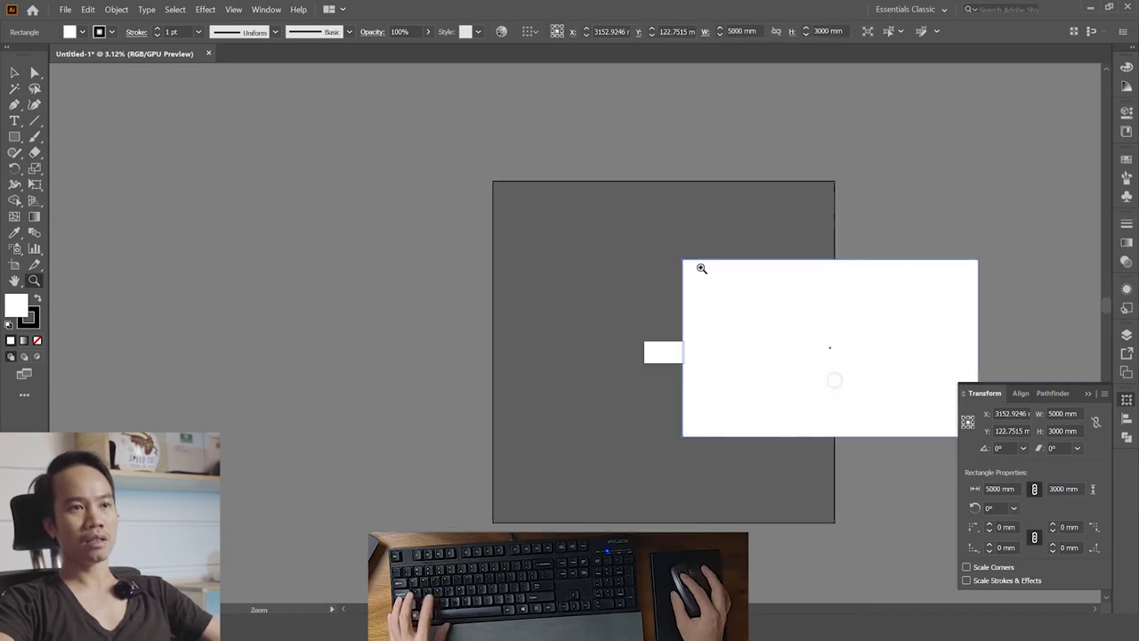
pyautogui.moveTo(854, 326); pyautogui.dragTo(1007, 205)
pyautogui.press('v')
pyautogui.click(871, 365)
# - Draw an ellipse over the artboard and move the white rectangle down and left
pyautogui.press('l')
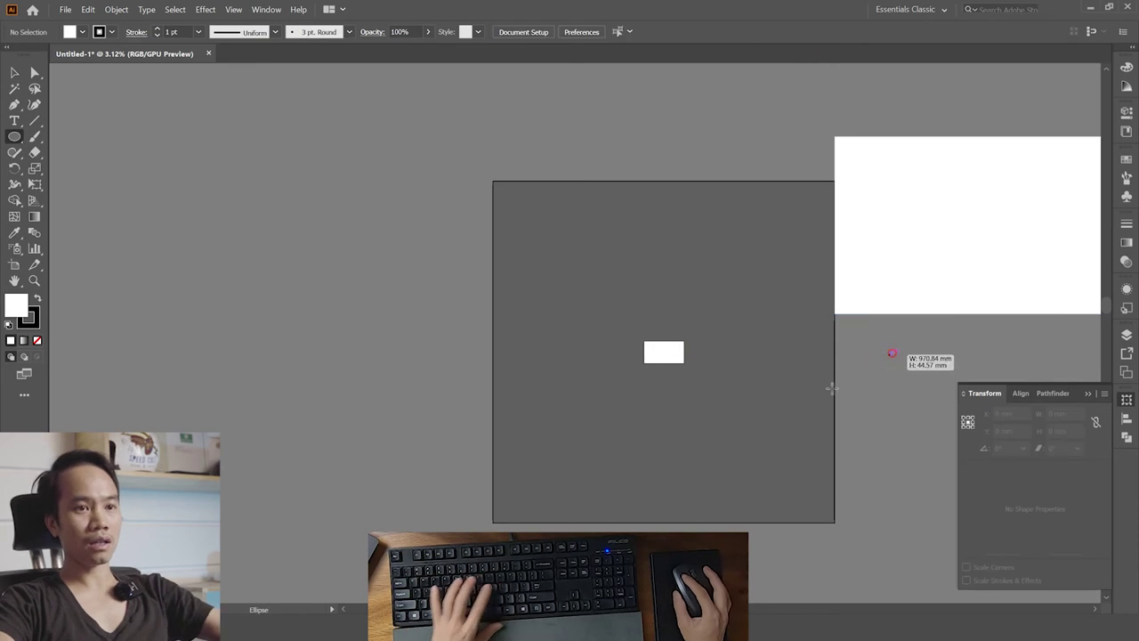
pyautogui.moveTo(877, 349); pyautogui.dragTo(663, 450)
pyautogui.press('v')
pyautogui.moveTo(852, 356); pyautogui.dragTo(609, 407)
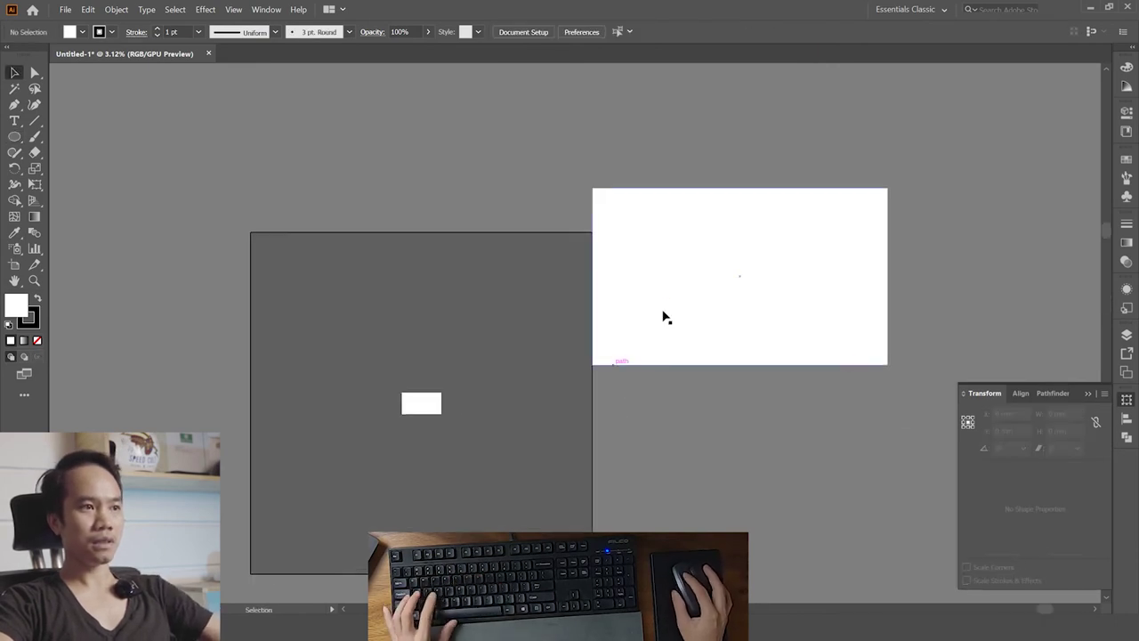
pyautogui.moveTo(724, 292)
pyautogui.mouseDown()
pyautogui.moveTo(407, 441)
pyautogui.moveTo(397, 361)
pyautogui.mouseUp()
pyautogui.moveTo(475, 426); pyautogui.dragTo(496, 380)
pyautogui.scroll(2, 496, 379)
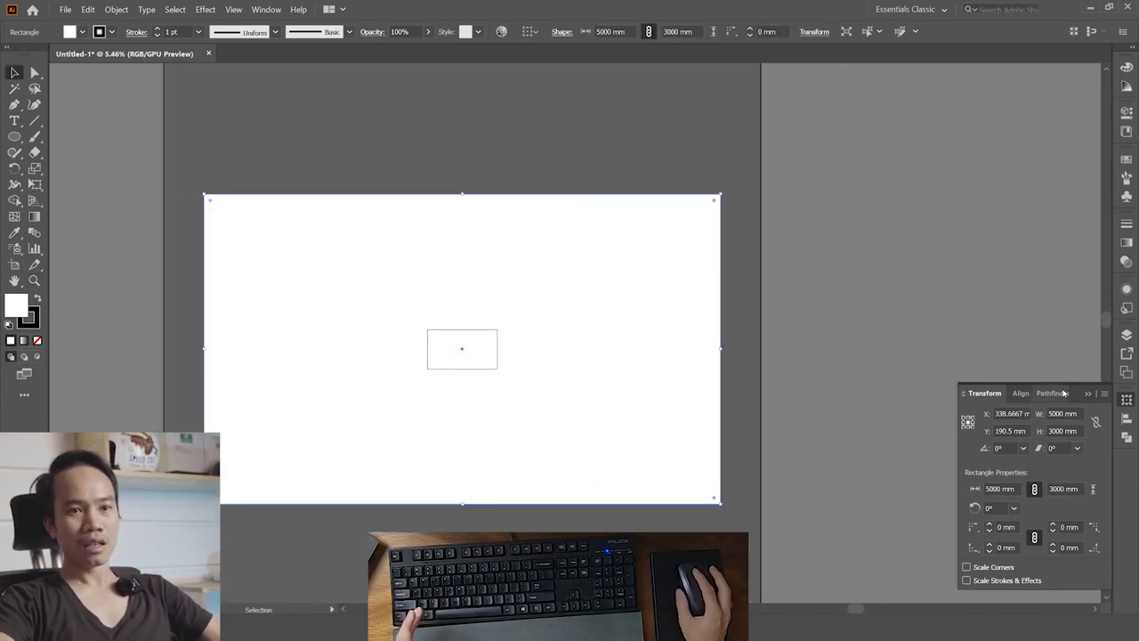
# - Link proportions, set width to 500 mm (height 300 mm), and move it above the artboard
pyautogui.click(1097, 426)
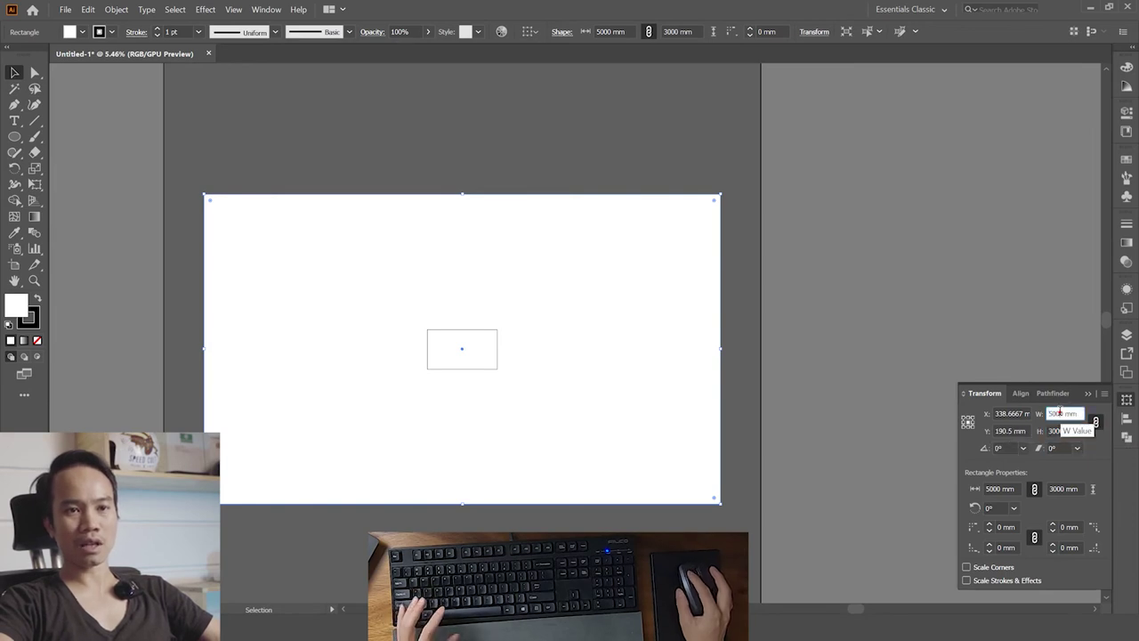
pyautogui.write('500')
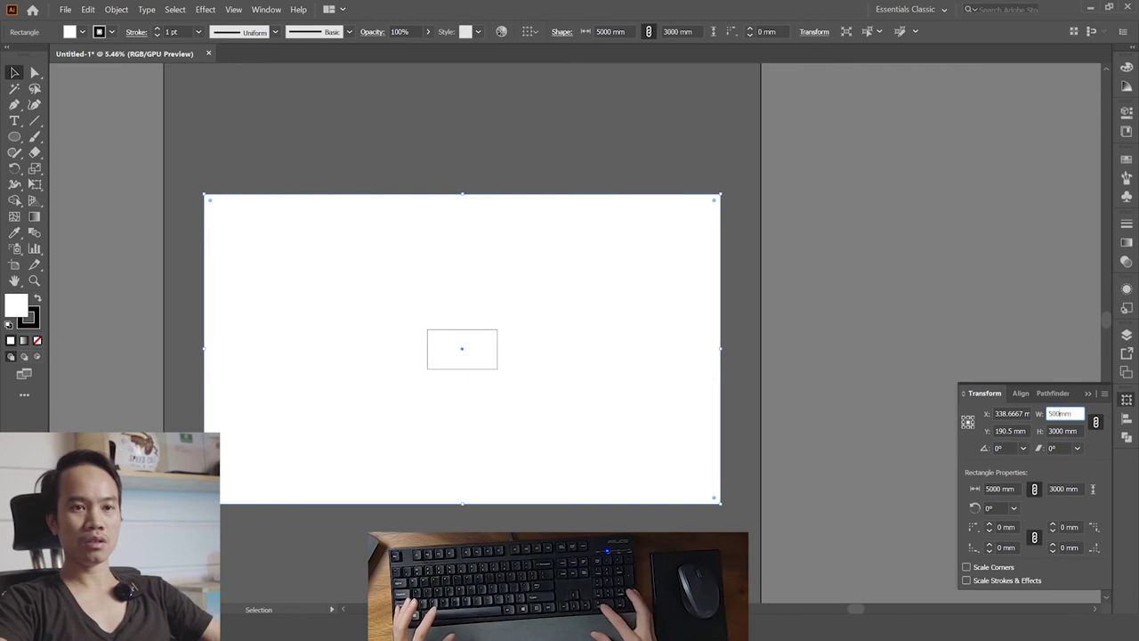
pyautogui.press('Return')
pyautogui.scroll(3, 432, 306)
pyautogui.moveTo(510, 407); pyautogui.dragTo(499, 313)
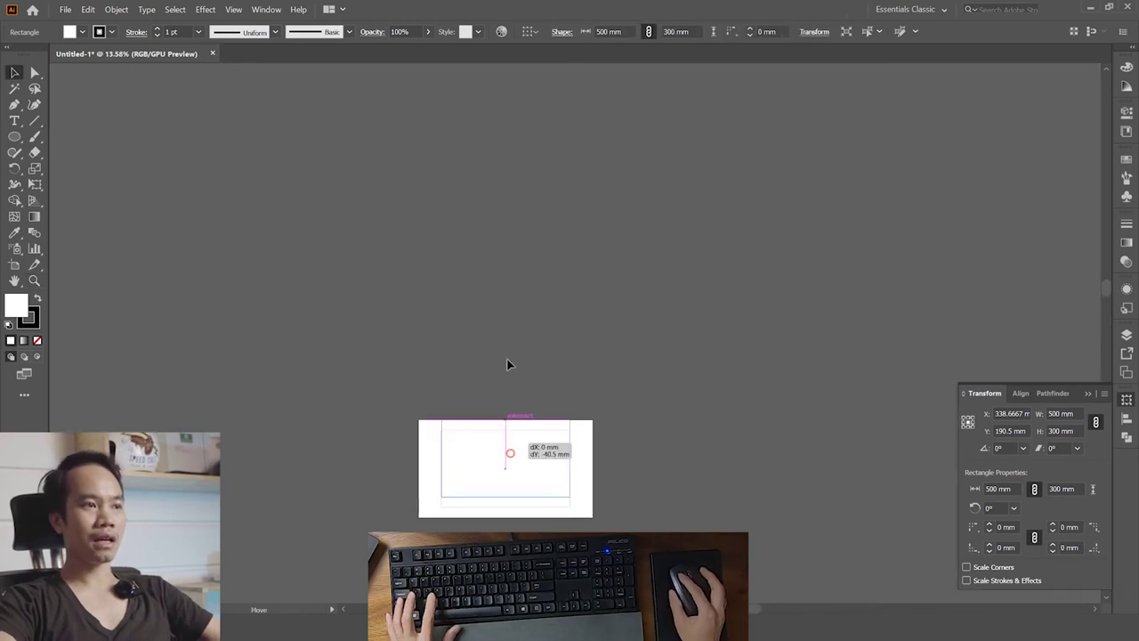
pyautogui.scroll(1, 674, 476)
pyautogui.click(594, 446)
pyautogui.moveTo(517, 418); pyautogui.dragTo(529, 376)
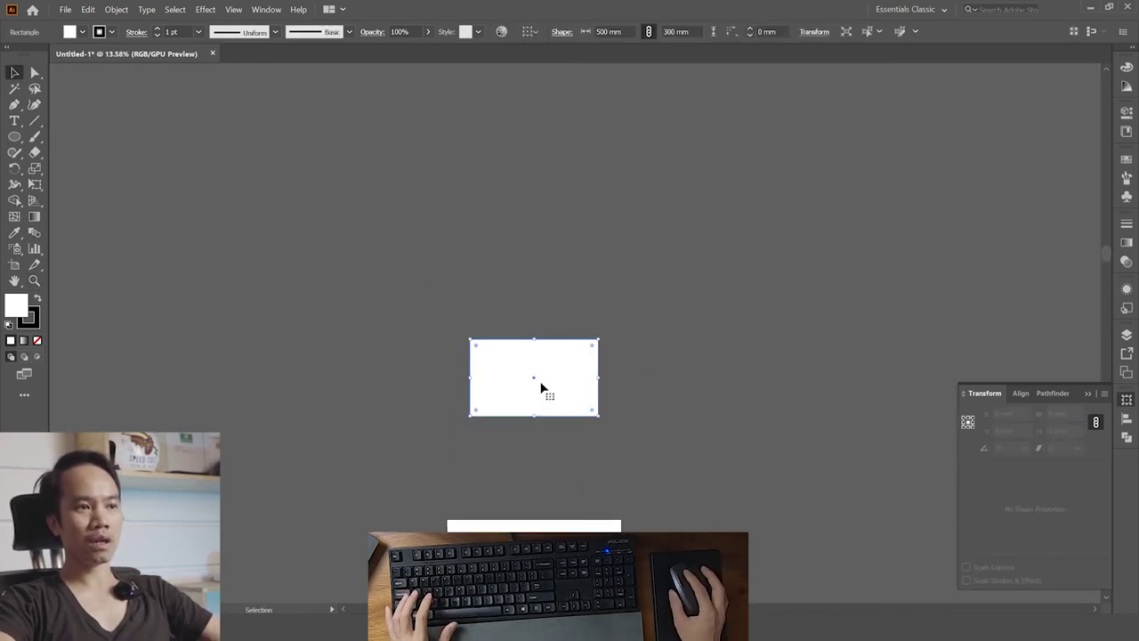
pyautogui.hscroll(-1, 657, 425)
pyautogui.click(679, 412)
pyautogui.click(552, 376)
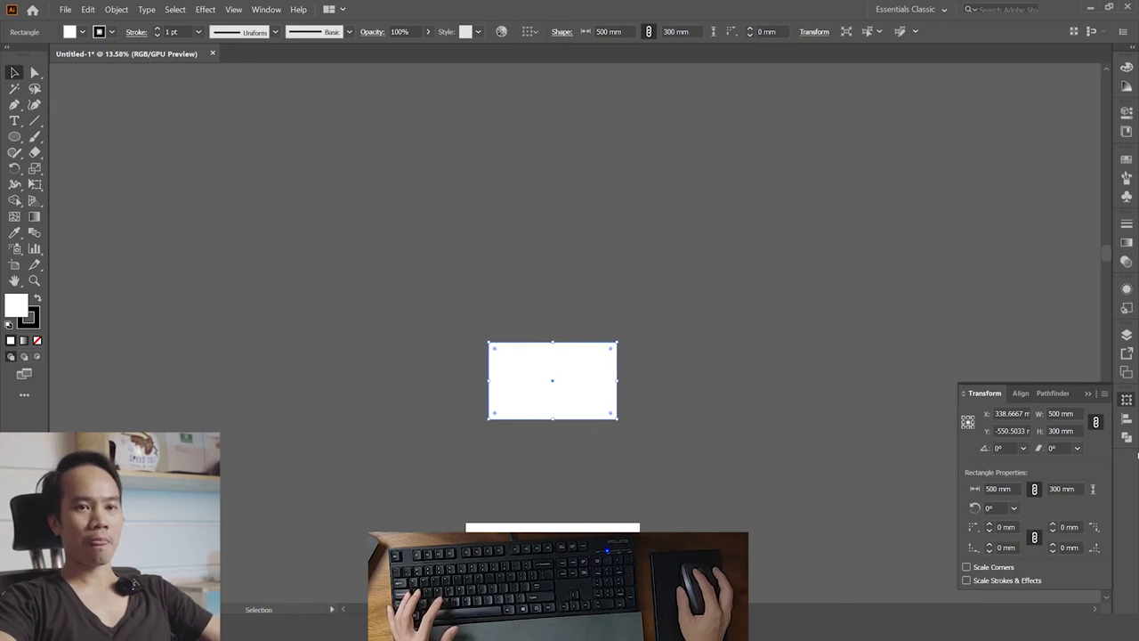
pyautogui.scroll(3, 556, 436)
# - Draw a white circle above the rectangle with the Ellipse tool
pyautogui.click(695, 470)
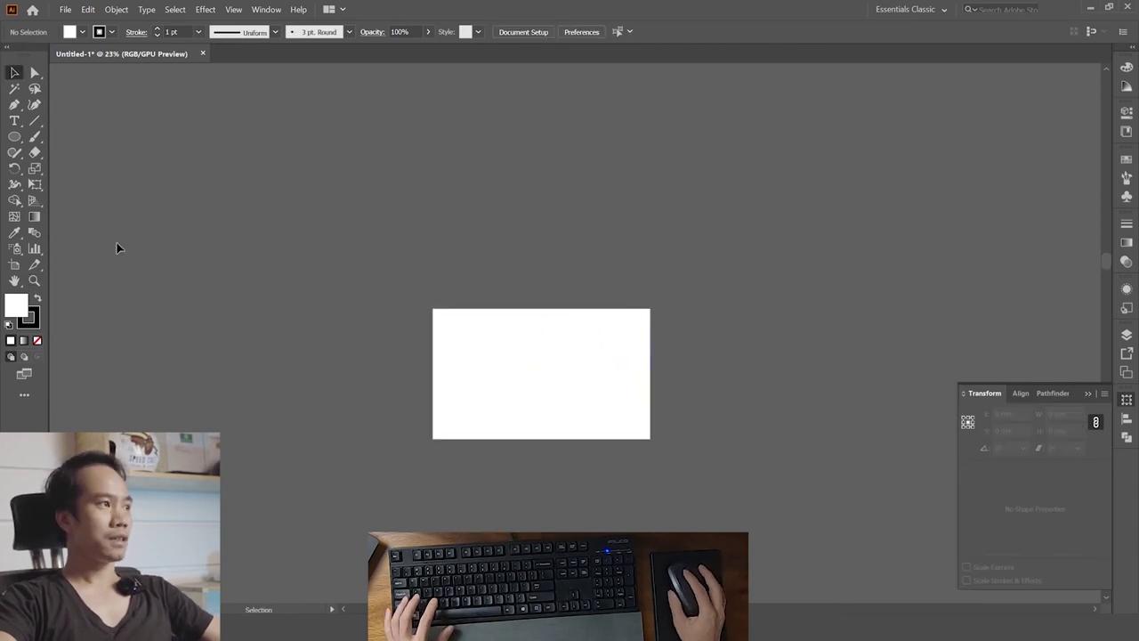
pyautogui.click(22, 140)
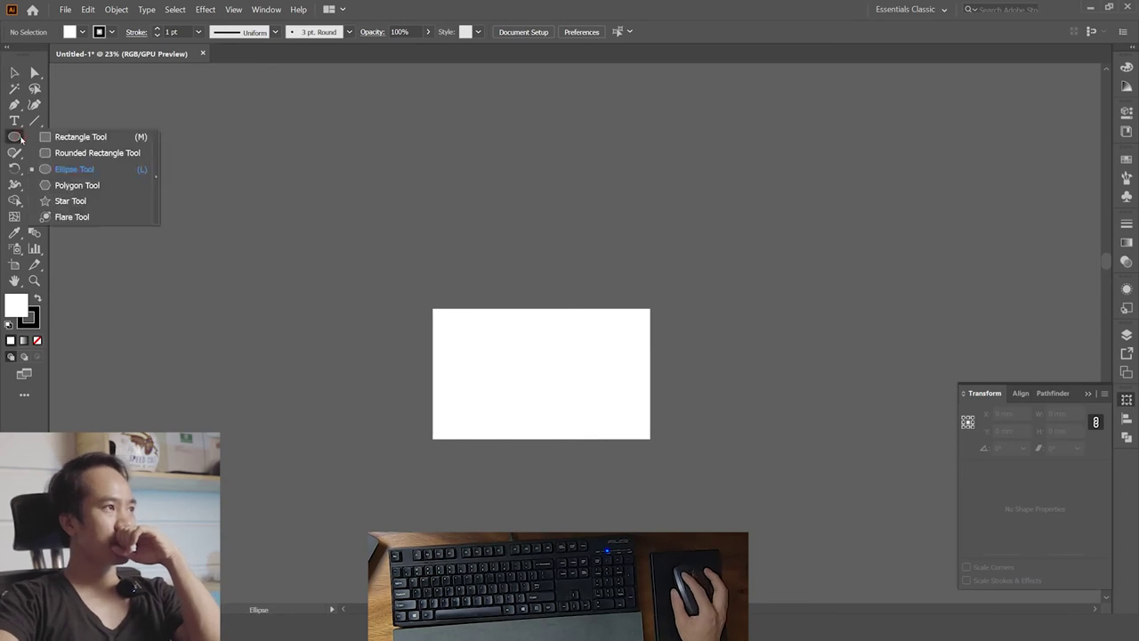
pyautogui.click(83, 173)
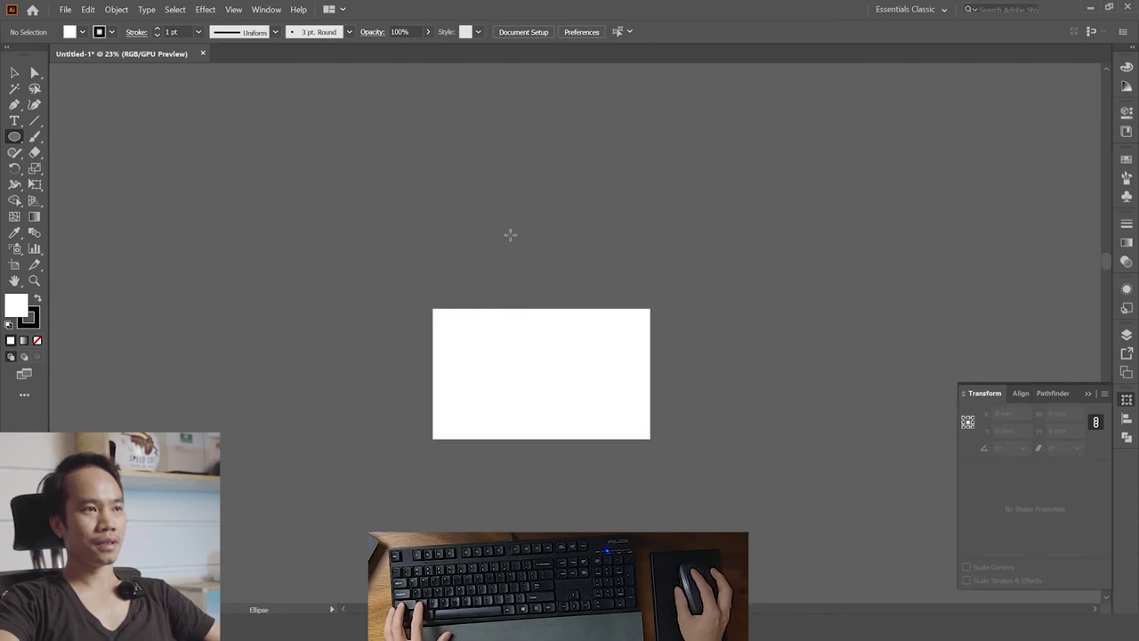
pyautogui.moveTo(509, 224); pyautogui.dragTo(596, 312)
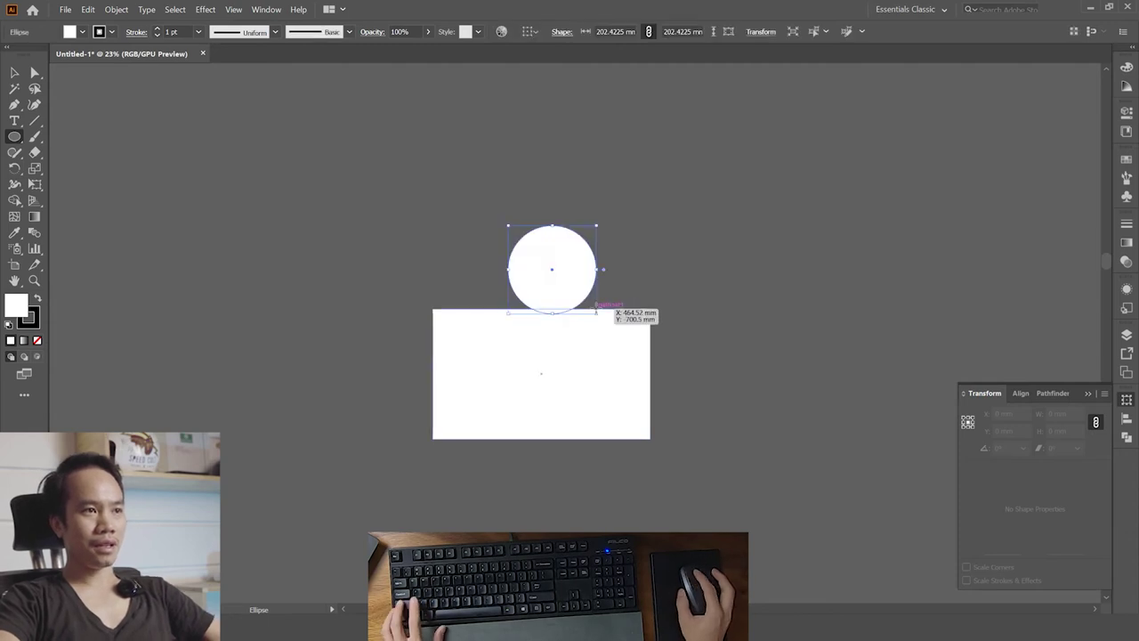
pyautogui.press('v')
pyautogui.click(688, 267)
pyautogui.click(440, 400)
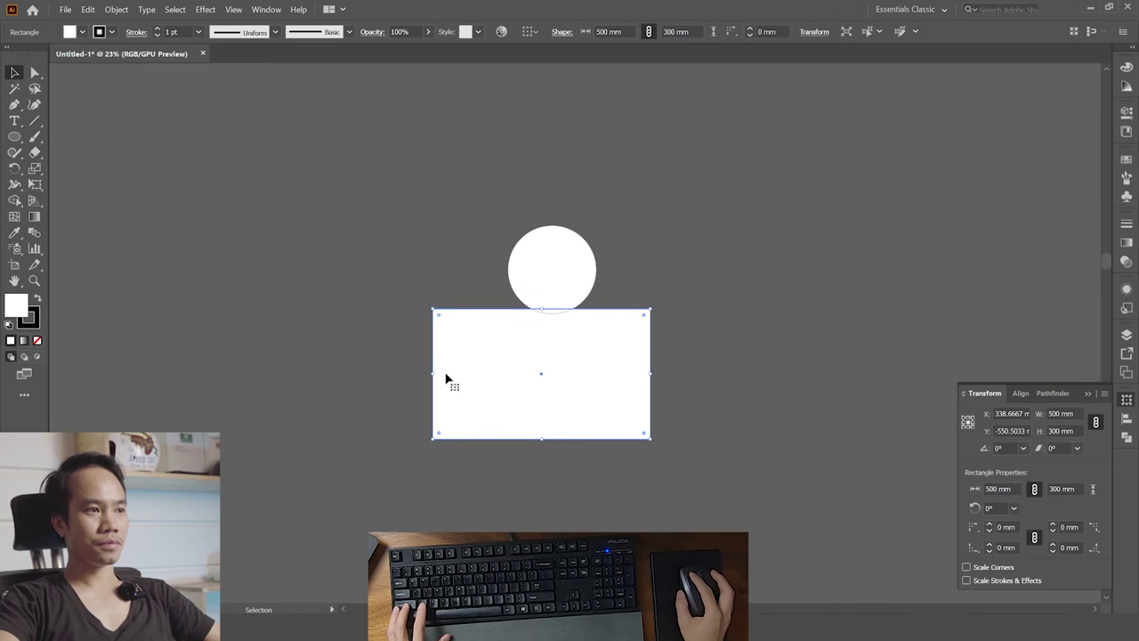
# - Undo a stray drag and move the circle onto the white rectangle's upper left
pyautogui.moveTo(588, 396)
pyautogui.mouseDown()
pyautogui.moveTo(593, 272)
pyautogui.moveTo(328, 369)
pyautogui.mouseUp()
pyautogui.hotkey('ctrl', 'z')
pyautogui.scroll(3, 483, 457)
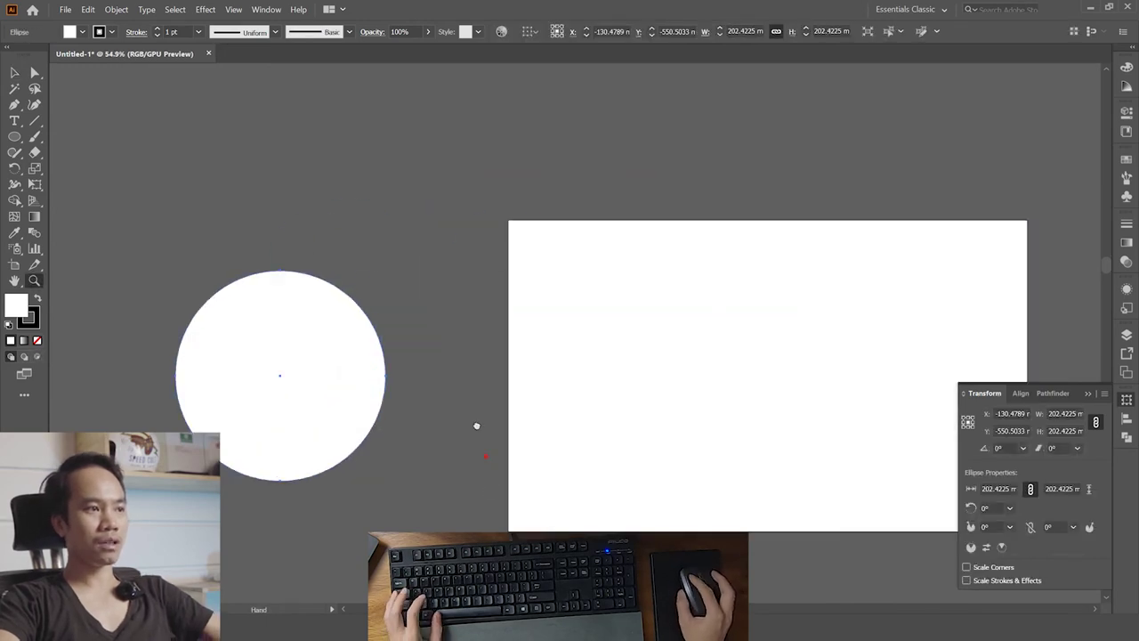
pyautogui.scroll(-1, 503, 450)
pyautogui.moveTo(409, 462); pyautogui.dragTo(262, 441)
pyautogui.press('v')
pyautogui.moveTo(223, 371)
pyautogui.mouseDown()
pyautogui.moveTo(442, 358)
pyautogui.moveTo(405, 396)
pyautogui.mouseUp()
pyautogui.scroll(3, 387, 284)
pyautogui.click(100, 332)
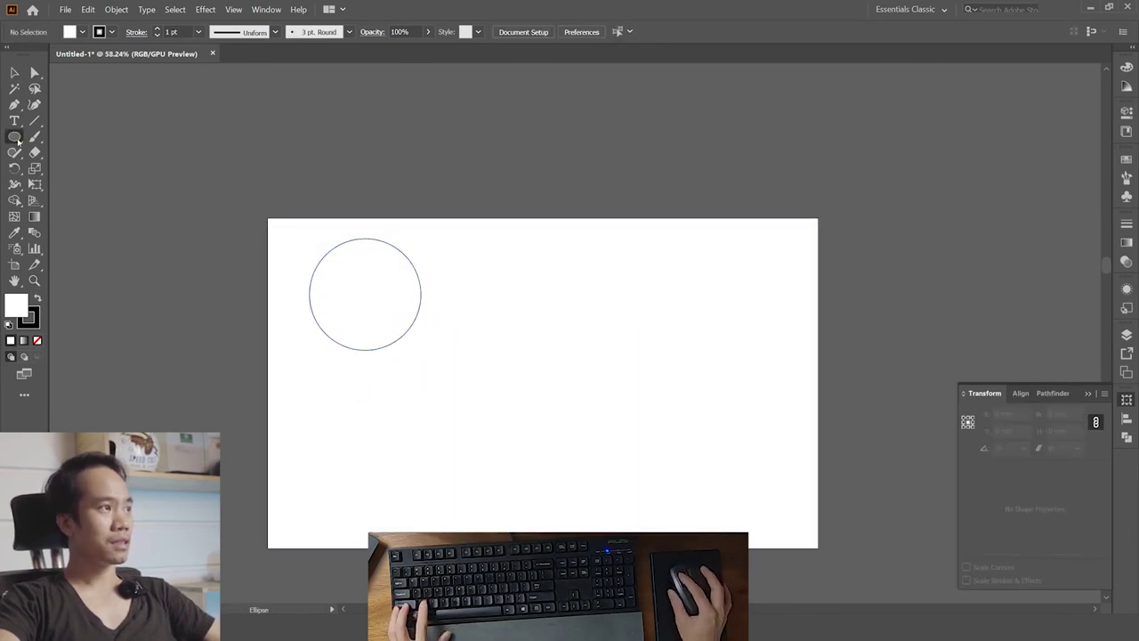
# - Draw a tall rectangle down through the circle and nudge the circle slightly lower
pyautogui.moveTo(17, 140); pyautogui.dragTo(80, 135)
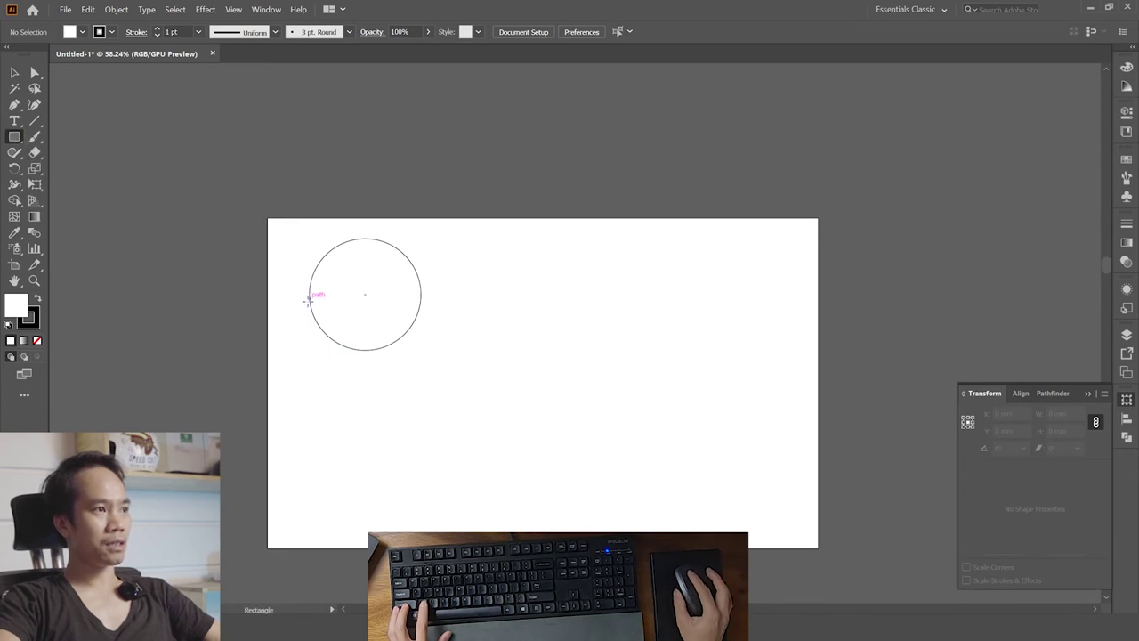
pyautogui.moveTo(353, 403)
pyautogui.mouseDown()
pyautogui.moveTo(418, 561)
pyautogui.moveTo(420, 547)
pyautogui.mouseUp()
pyautogui.press('v')
pyautogui.click(388, 295)
pyautogui.scroll(3, 396, 262)
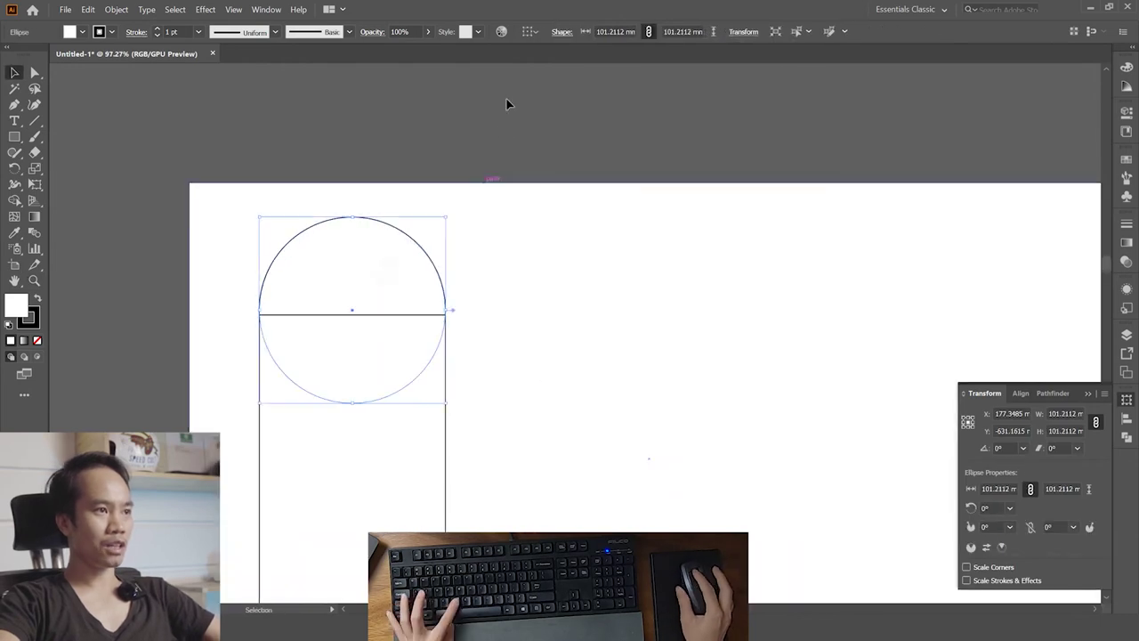
pyautogui.click(458, 298)
pyautogui.moveTo(447, 306); pyautogui.dragTo(445, 317)
# - Send the circle behind the tall rectangle
pyautogui.scroll(-3, 417, 318)
pyautogui.click(461, 190)
pyautogui.click(394, 403)
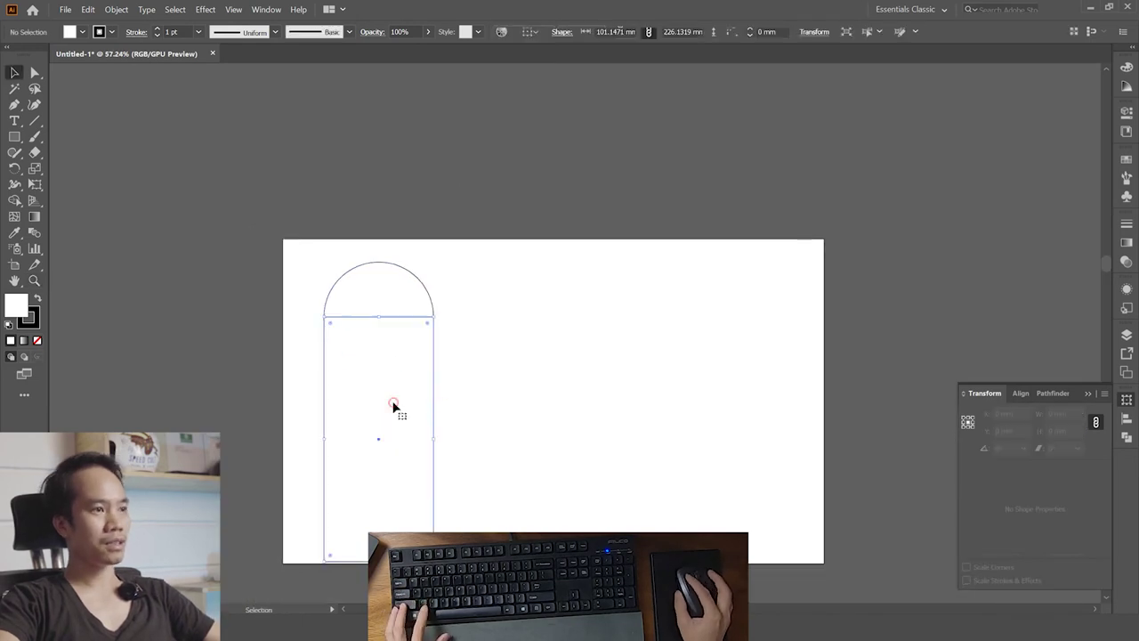
pyautogui.keyDown('shift'); pyautogui.click(375, 283); pyautogui.keyUp('shift')
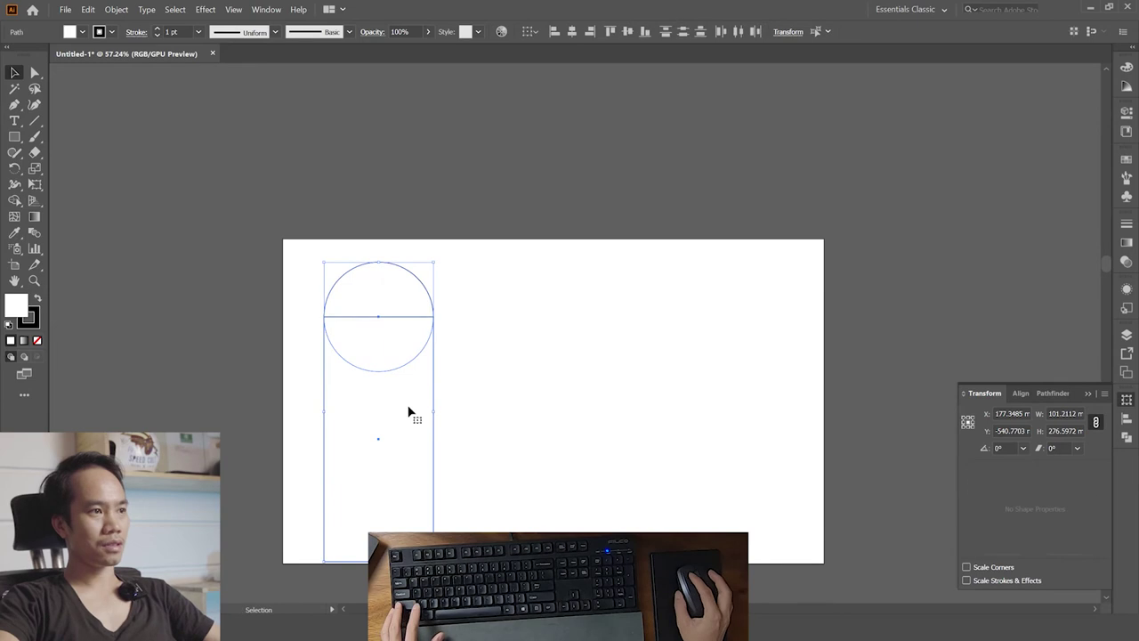
pyautogui.click(457, 211)
pyautogui.click(394, 287)
pyautogui.hotkey('ctrl', '[')
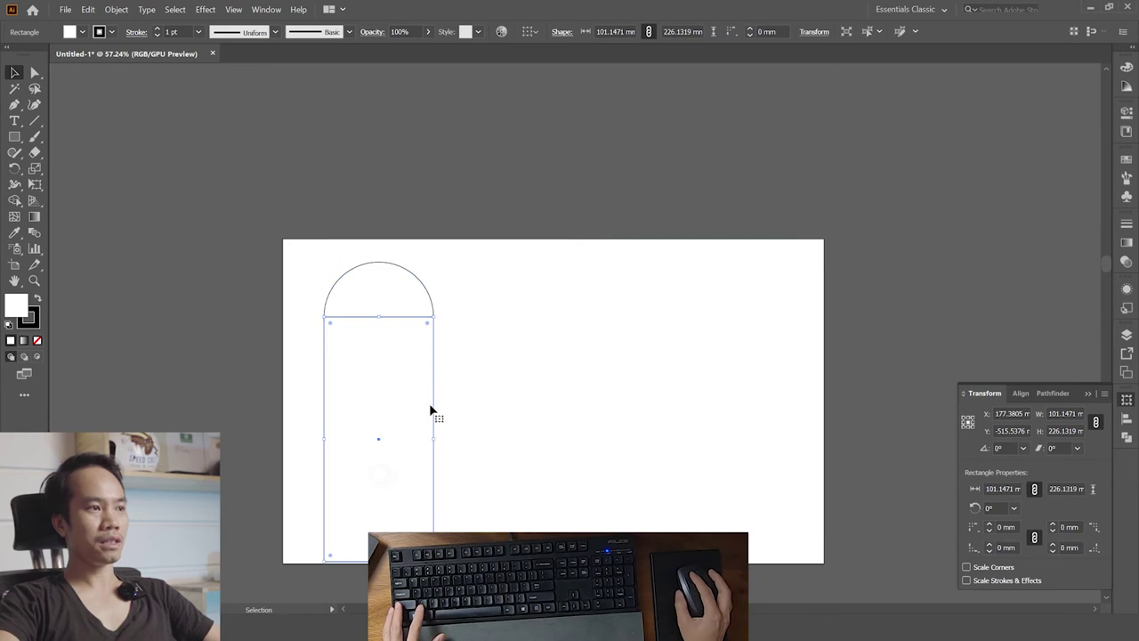
# - Align the rectangle's top edge with the circle's centre
pyautogui.click(454, 175)
pyautogui.click(414, 317)
pyautogui.keyDown('shift'); pyautogui.click(409, 478); pyautogui.keyUp('shift')
pyautogui.click(517, 153)
pyautogui.moveTo(361, 460); pyautogui.dragTo(365, 443)
pyautogui.click(554, 399)
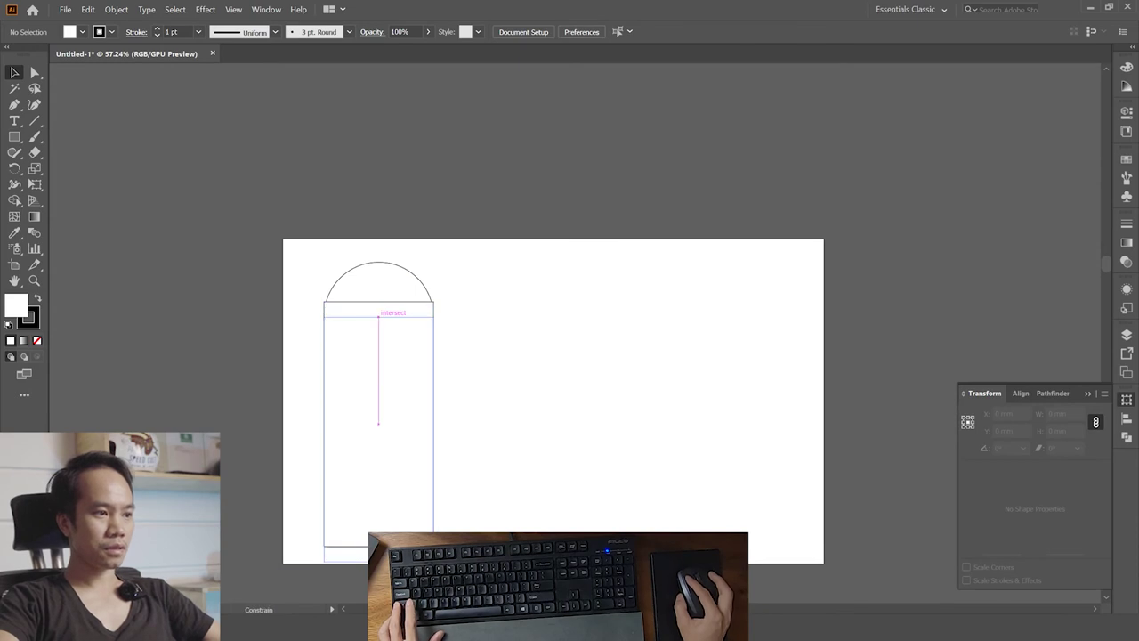
pyautogui.click(386, 266)
pyautogui.click(387, 330)
pyautogui.moveTo(394, 309); pyautogui.dragTo(394, 307)
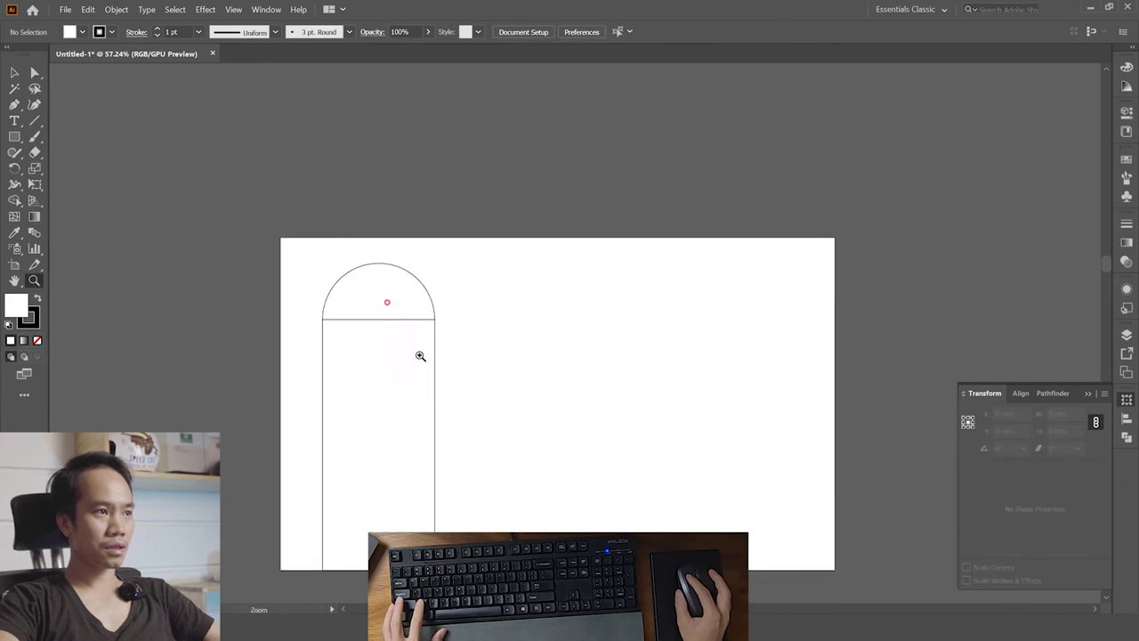
# - Select both the circle and rectangle and show the Pathfinder options
pyautogui.scroll(2, 419, 356)
pyautogui.click(418, 445)
pyautogui.scroll(-1, 432, 412)
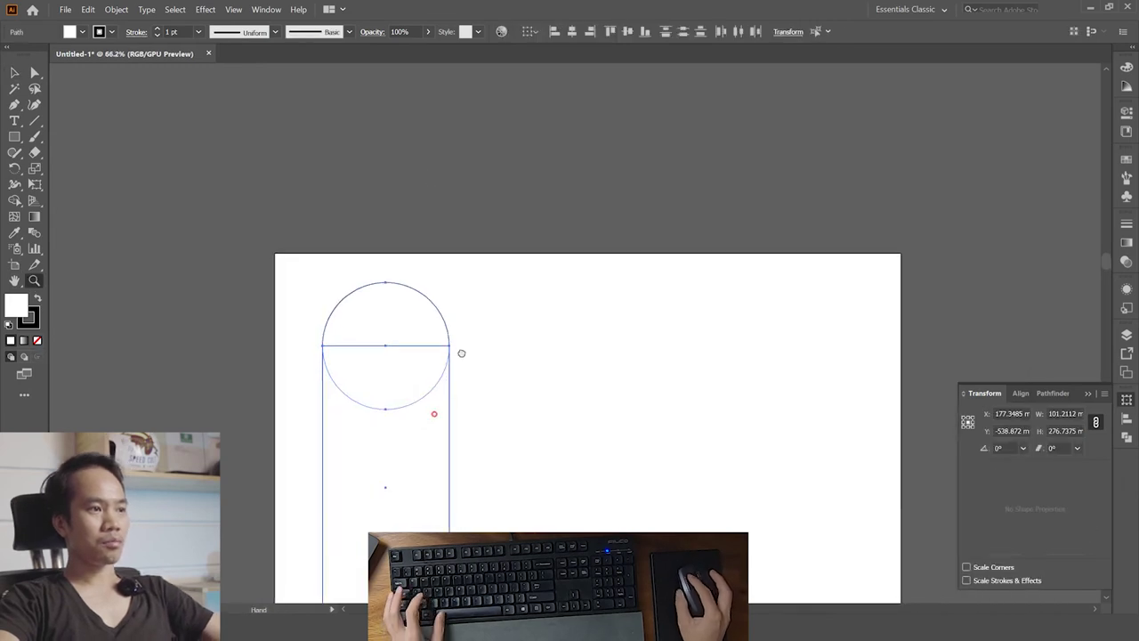
pyautogui.scroll(-1, 454, 302)
pyautogui.scroll(1, 516, 284)
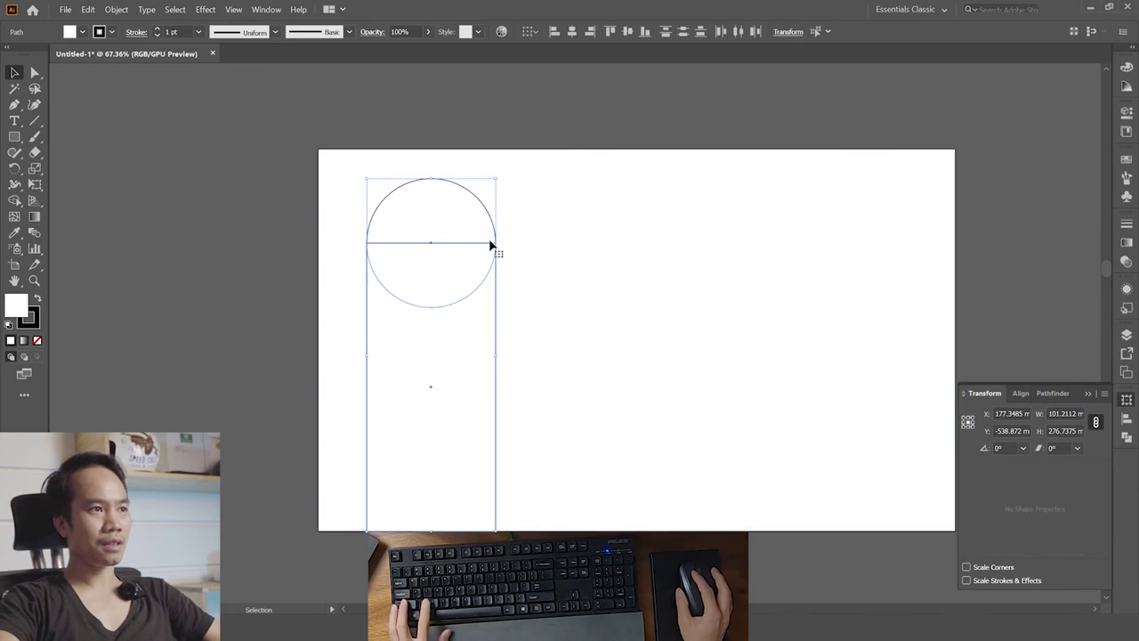
pyautogui.click(1128, 438)
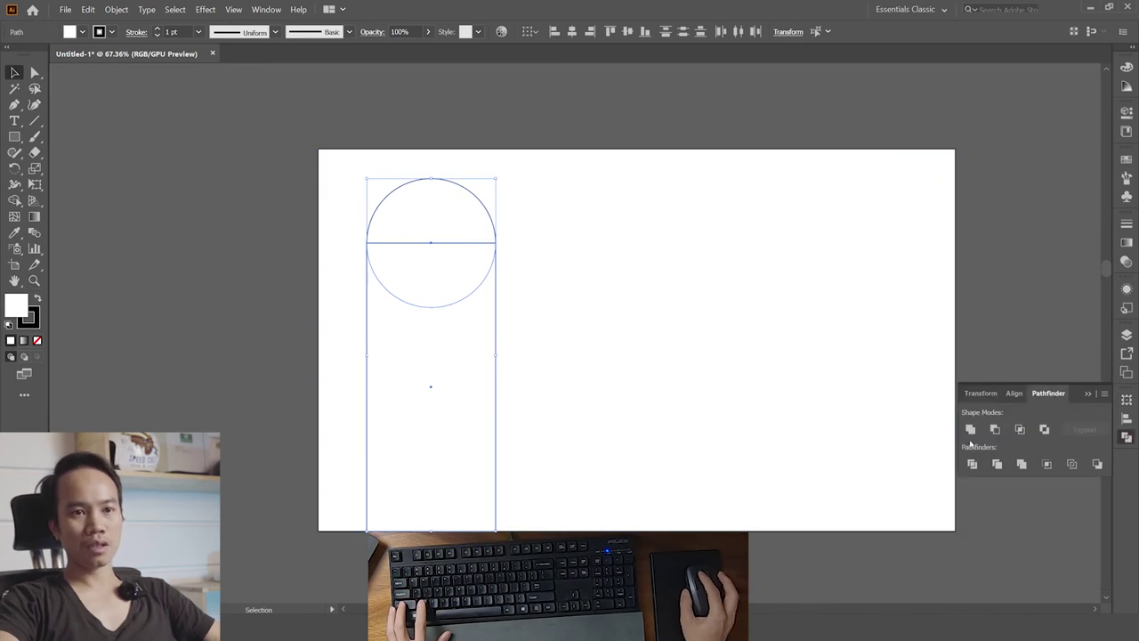
# - Unite the circle and rectangle into one 101.21 × 276.74 mm arch, then reselect it
pyautogui.click(970, 429)
pyautogui.click(508, 279)
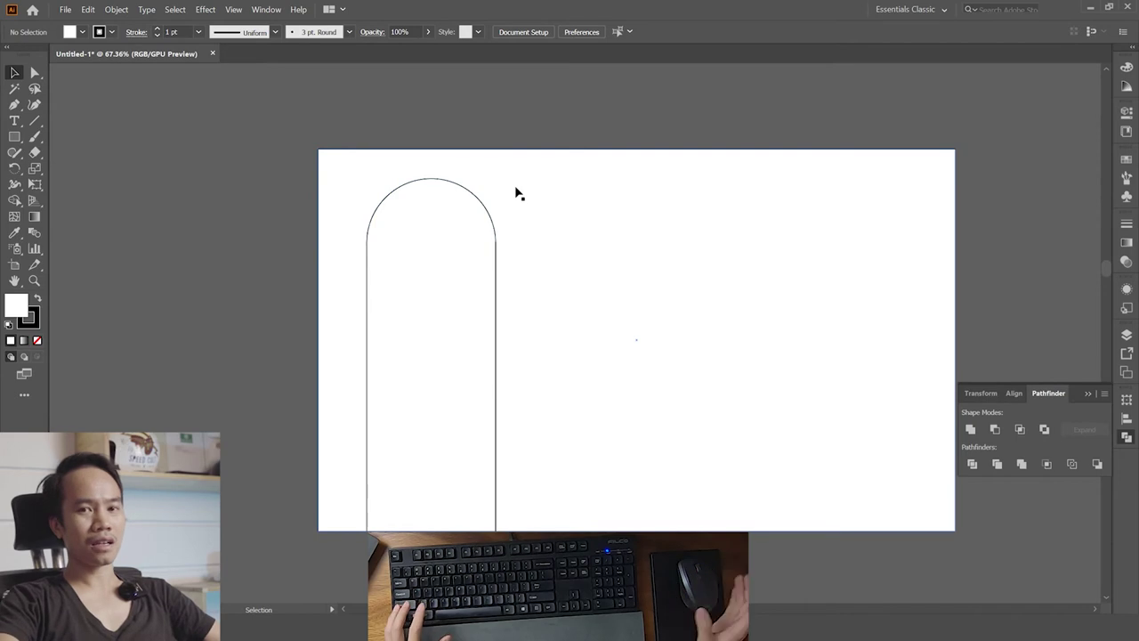
pyautogui.click(480, 203)
pyautogui.click(488, 218)
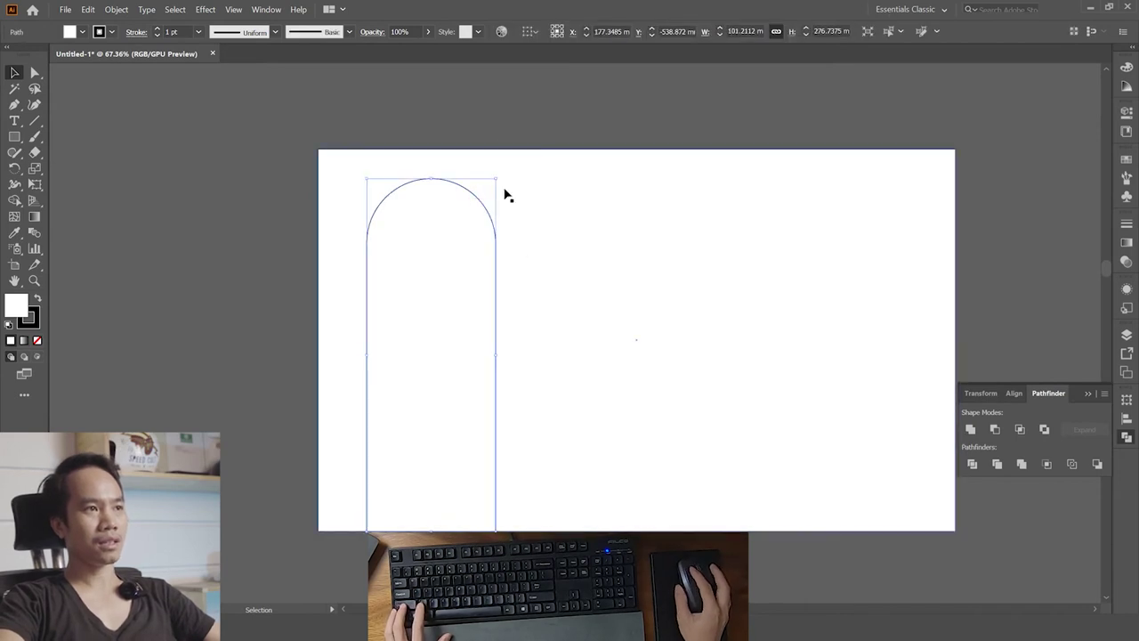
# - Scale the arch proportionally to about 90 mm wide and make two copies to the right
pyautogui.moveTo(497, 177); pyautogui.dragTo(484, 218)
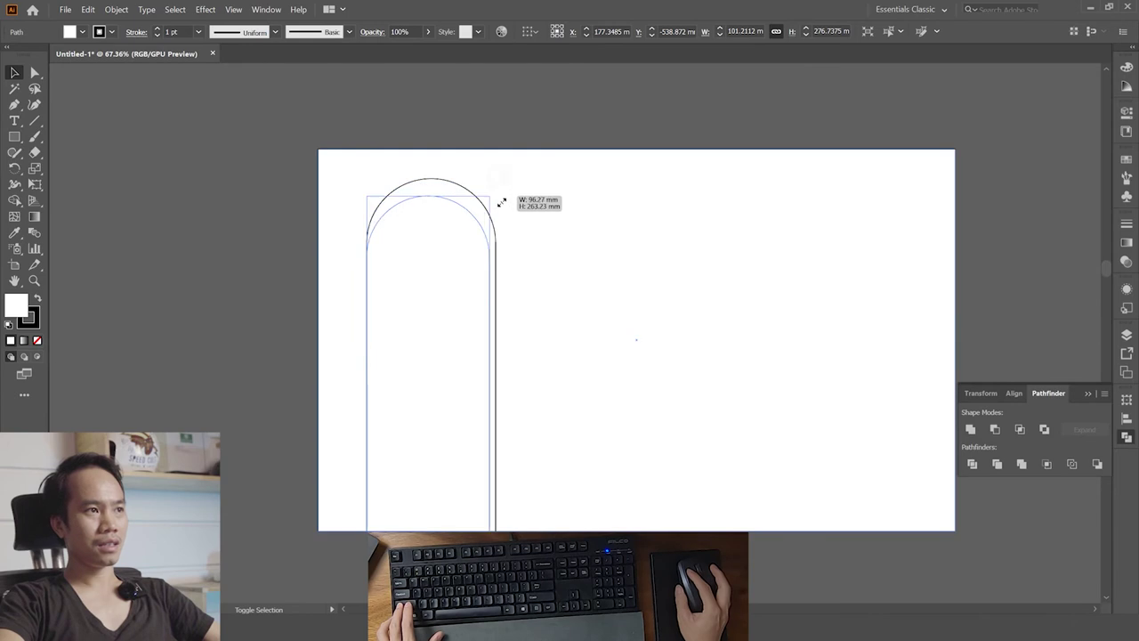
pyautogui.click(519, 112)
pyautogui.moveTo(472, 284)
pyautogui.mouseDown()
pyautogui.moveTo(685, 267)
pyautogui.moveTo(681, 280)
pyautogui.mouseUp()
pyautogui.hotkey('ctrl', 'd')
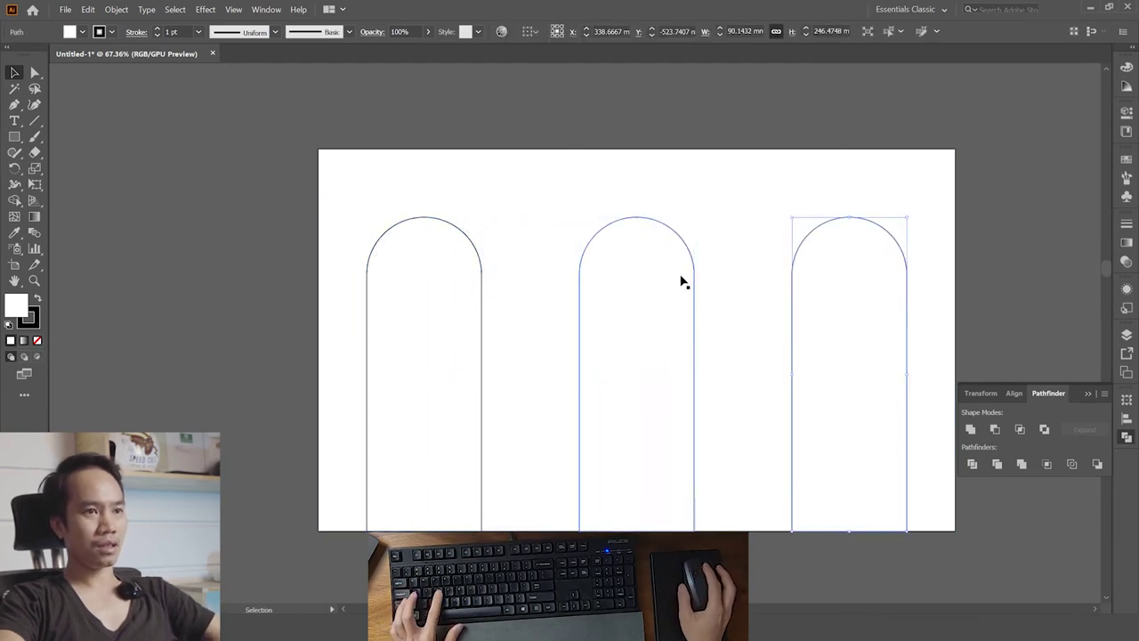
pyautogui.click(1043, 266)
# - Zoom and pan to view the three arches, then undo the two copies
pyautogui.keyDown('alt'); pyautogui.click(915, 257); pyautogui.keyUp('alt')
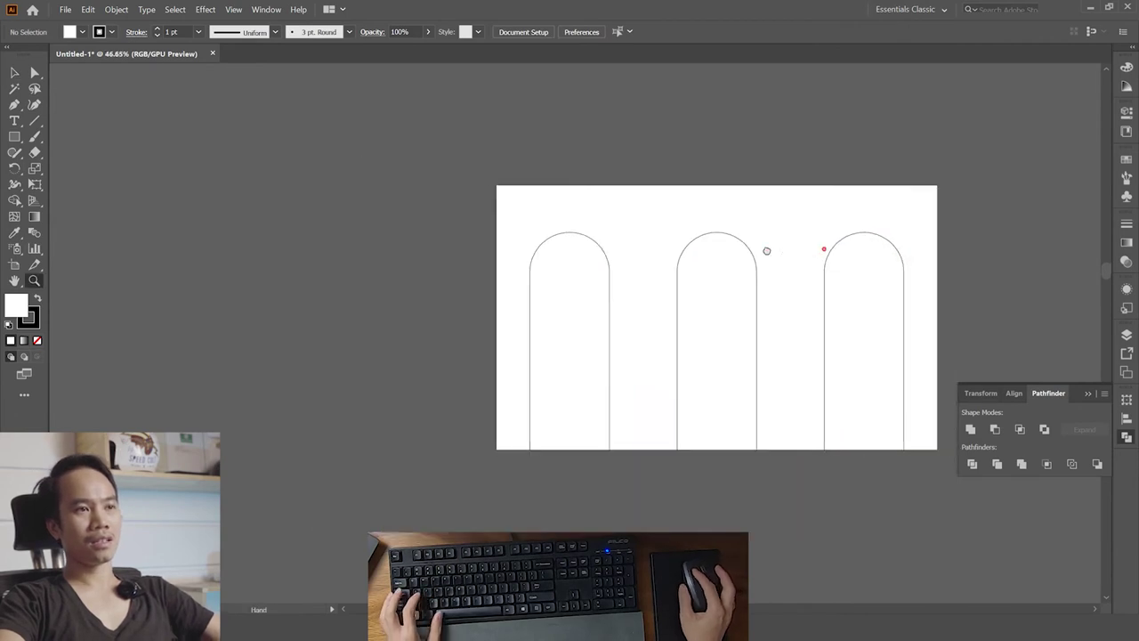
pyautogui.moveTo(822, 249); pyautogui.dragTo(615, 264)
pyautogui.click(615, 265)
pyautogui.moveTo(770, 284); pyautogui.dragTo(788, 285)
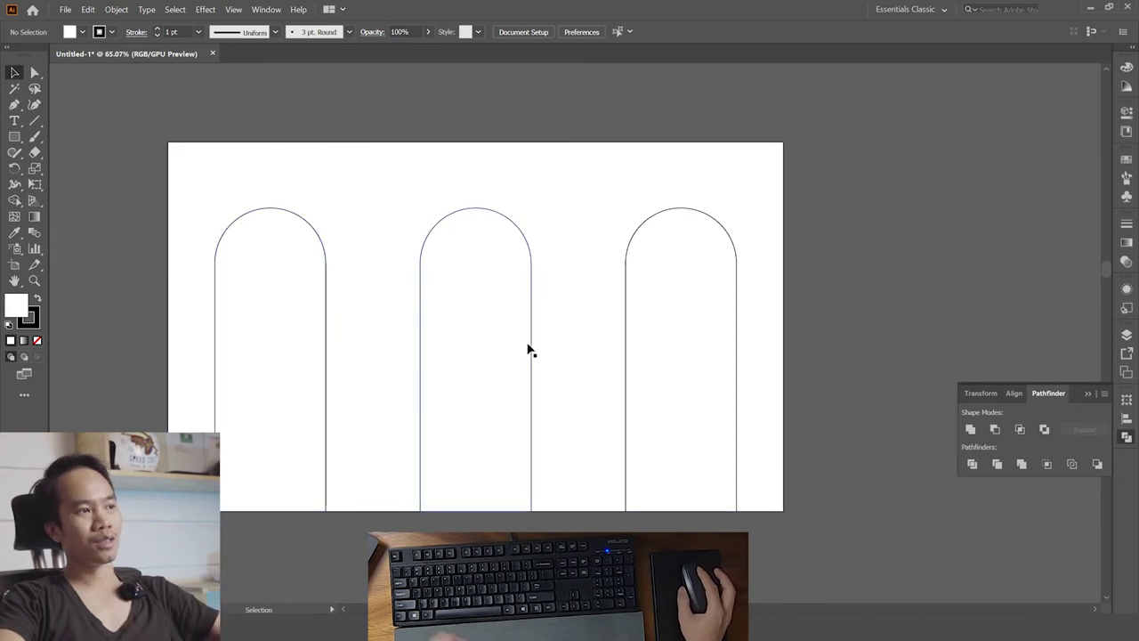
pyautogui.hotkey('ctrl', 'z')
pyautogui.hotkey('ctrl', 'z')
# - Pan to the remaining arch and select it
pyautogui.moveTo(501, 341); pyautogui.dragTo(624, 330)
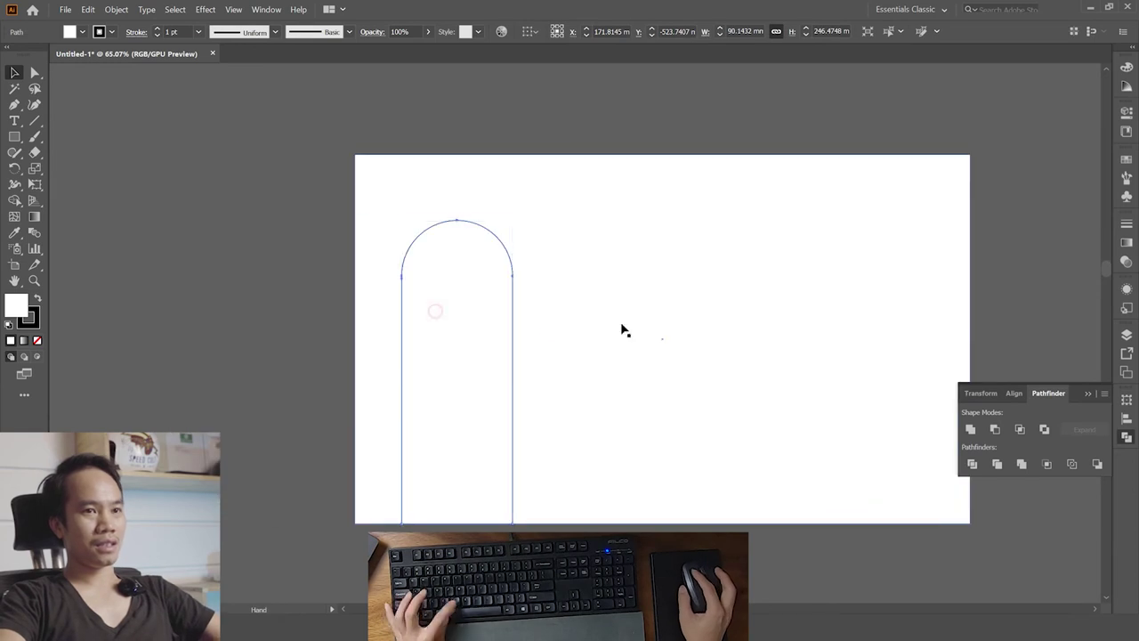
pyautogui.click(863, 298)
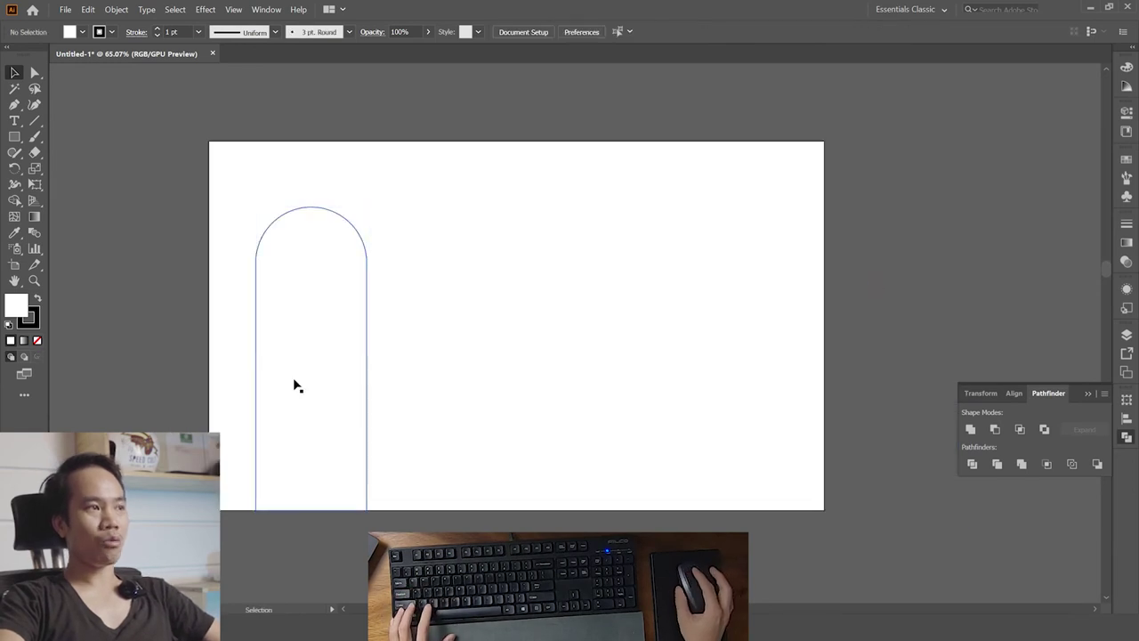
pyautogui.click(313, 303)
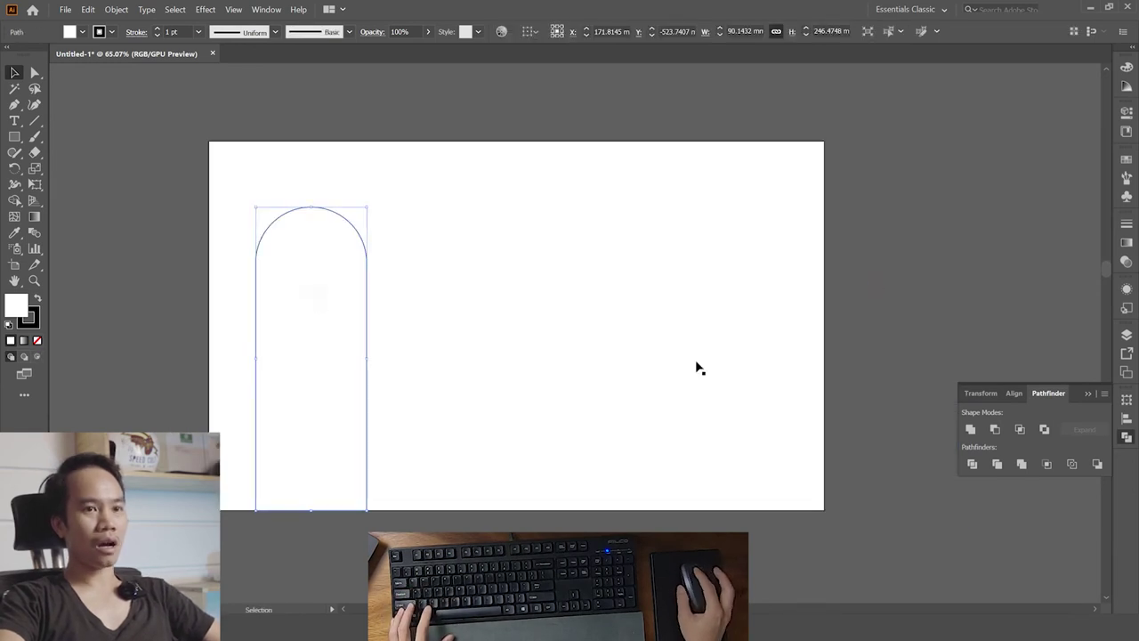
pyautogui.click(921, 216)
pyautogui.click(338, 304)
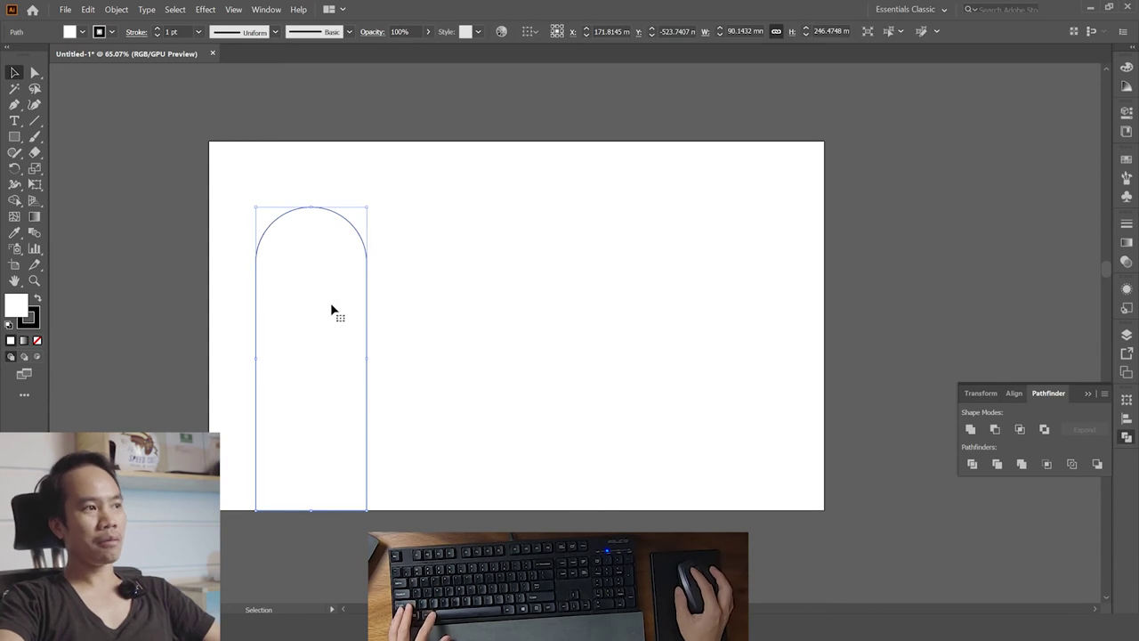
pyautogui.click(445, 94)
pyautogui.click(344, 306)
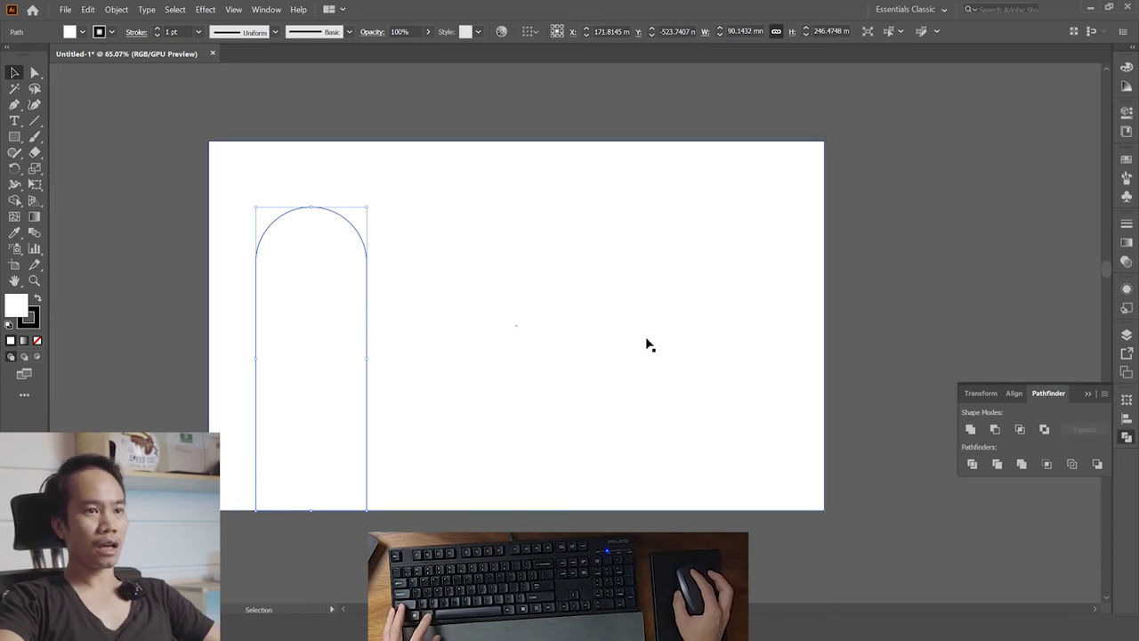
pyautogui.click(902, 304)
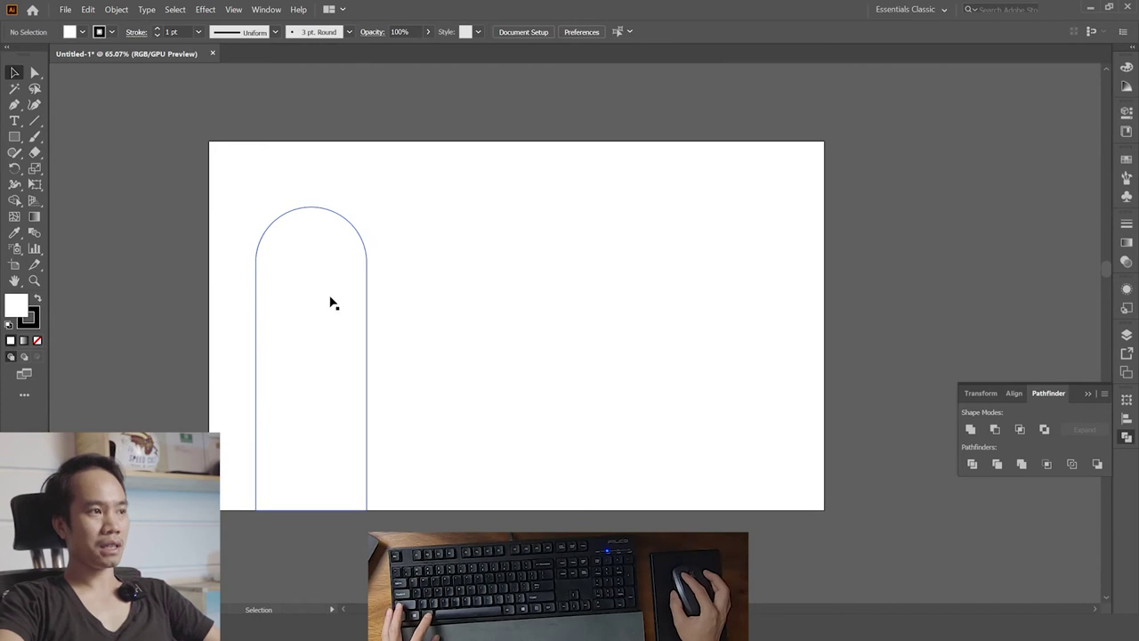
# - Place arch copies to the right, then undo them and clear the selection
pyautogui.moveTo(330, 302); pyautogui.dragTo(476, 305)
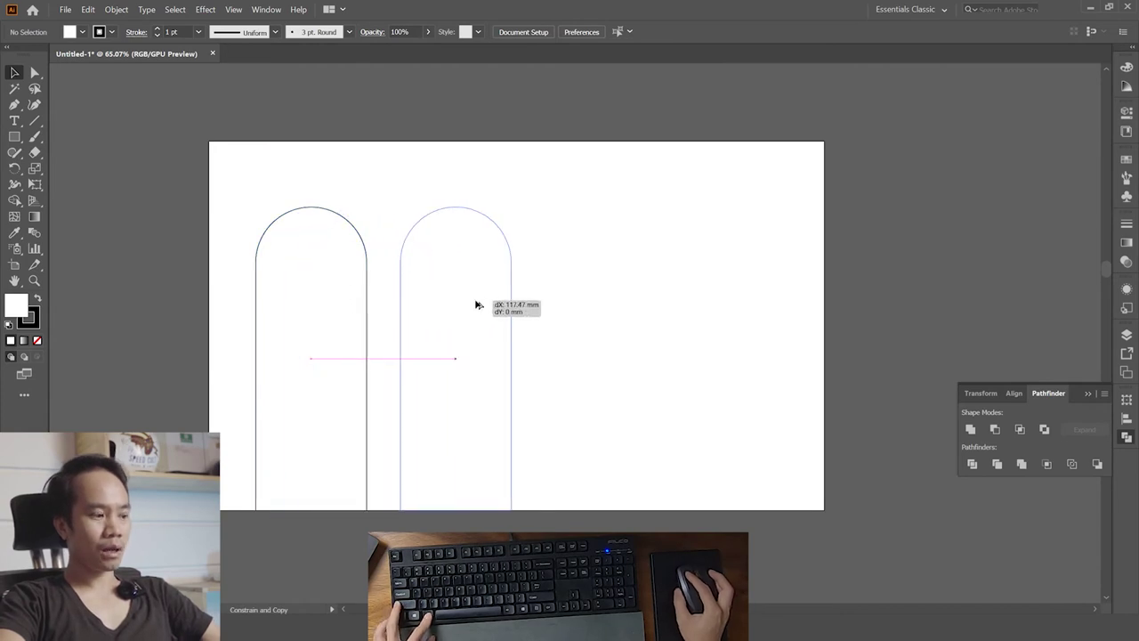
pyautogui.moveTo(476, 305); pyautogui.dragTo(523, 259)
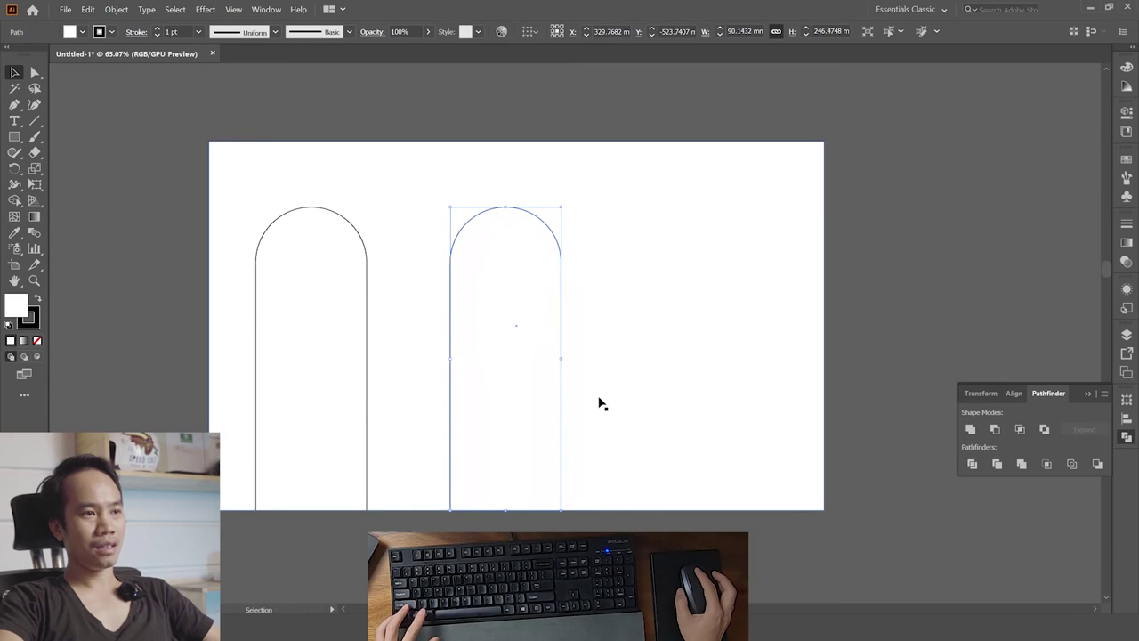
pyautogui.click(889, 333)
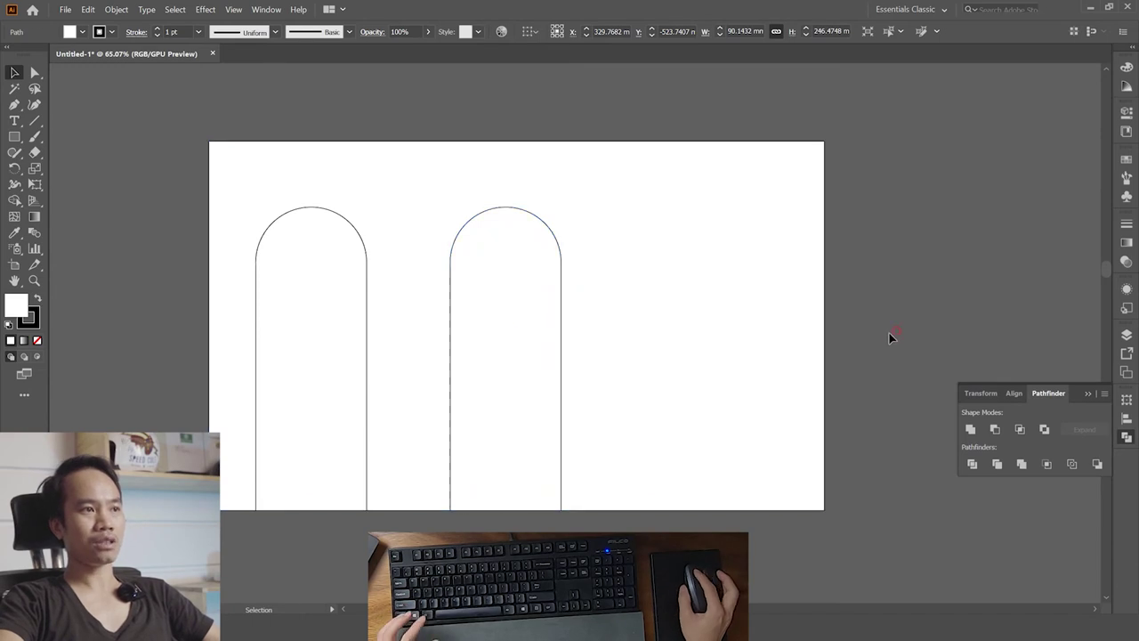
pyautogui.moveTo(494, 322); pyautogui.dragTo(692, 294)
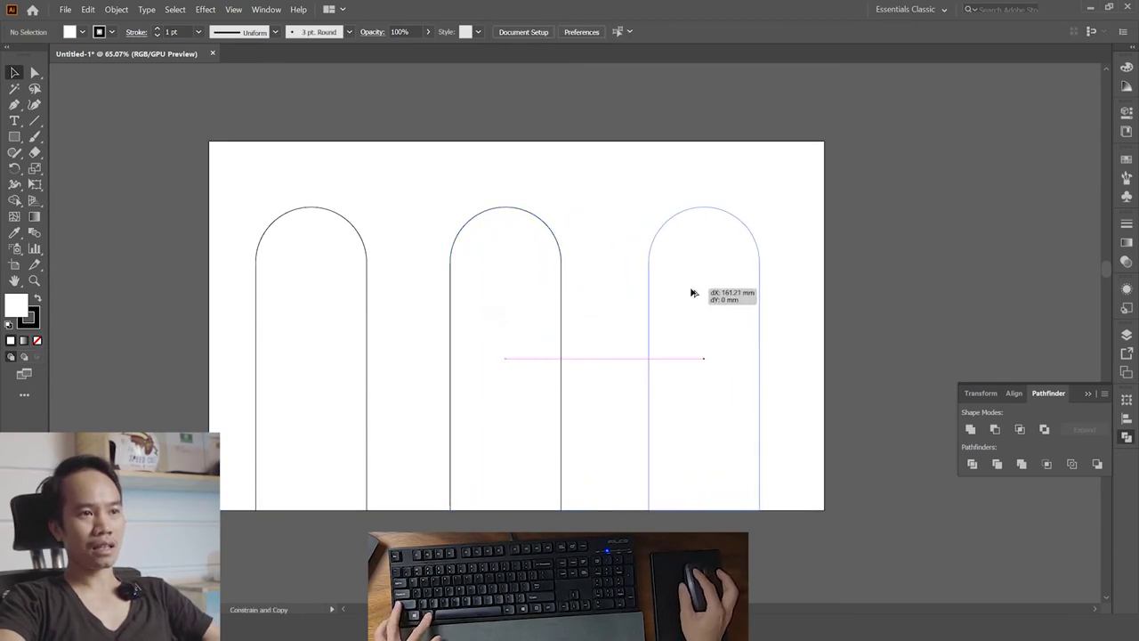
pyautogui.hotkey('ctrl', 'z')
pyautogui.hotkey('ctrl', 'z')
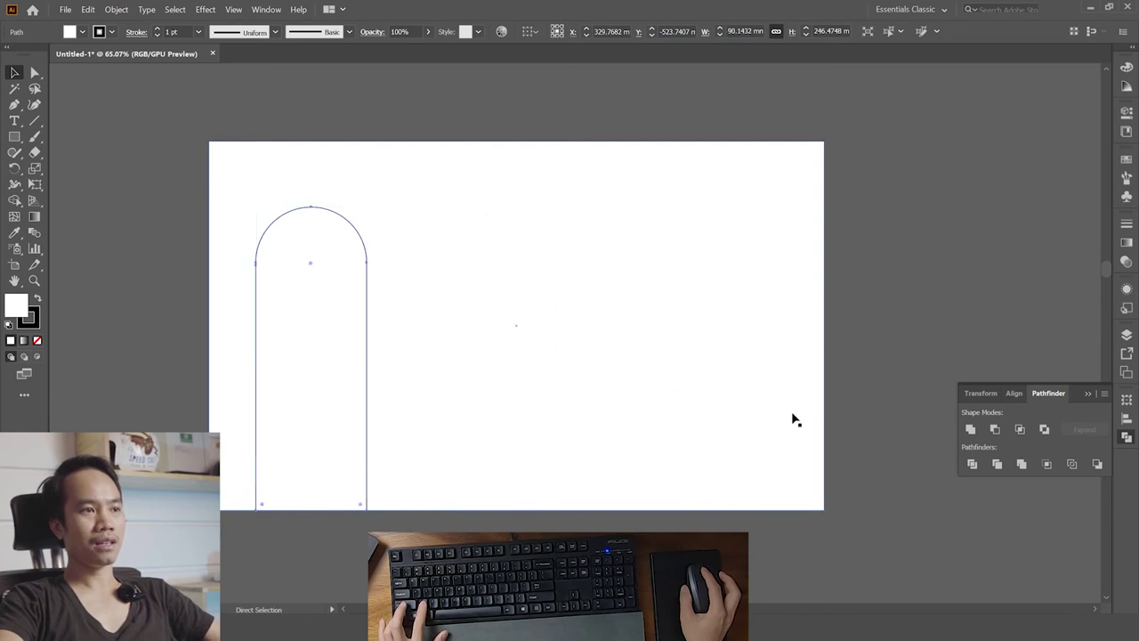
pyautogui.click(535, 385)
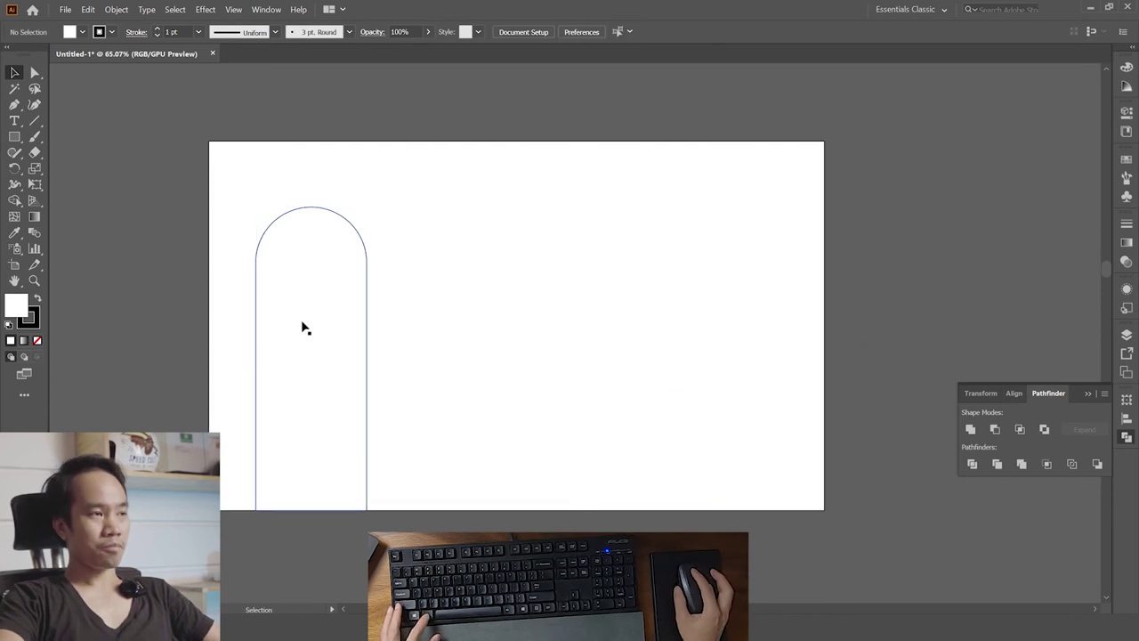
# - Pull a level copy of the left arch rightward, dismiss the language notification, and undo it
pyautogui.click(303, 328)
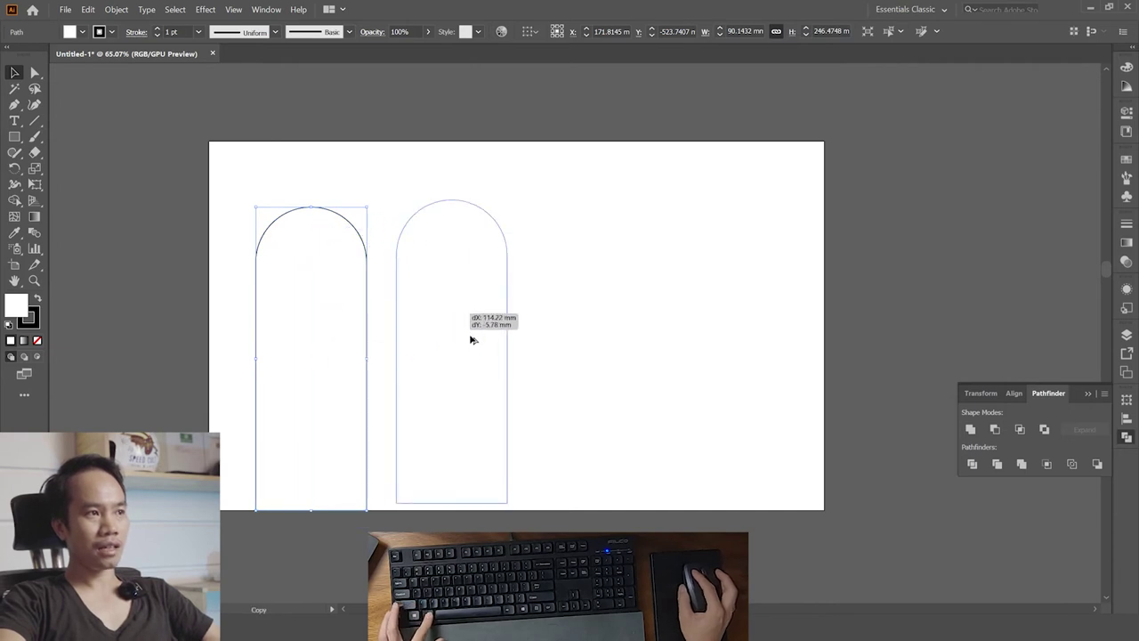
pyautogui.moveTo(330, 345)
pyautogui.mouseDown()
pyautogui.moveTo(522, 313)
pyautogui.moveTo(244, 254)
pyautogui.mouseUp()
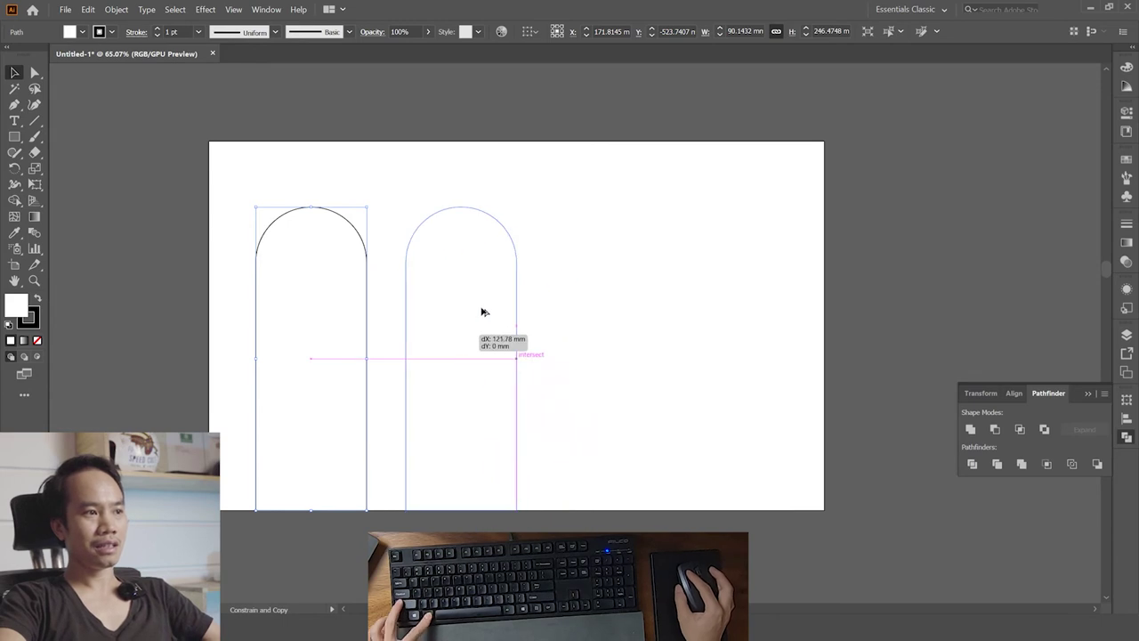
pyautogui.moveTo(244, 253)
pyautogui.mouseDown()
pyautogui.moveTo(352, 229)
pyautogui.moveTo(440, 315)
pyautogui.moveTo(656, 323)
pyautogui.moveTo(565, 277)
pyautogui.moveTo(348, 300)
pyautogui.moveTo(293, 152)
pyautogui.moveTo(285, 178)
pyautogui.moveTo(448, 186)
pyautogui.moveTo(508, 169)
pyautogui.moveTo(511, 293)
pyautogui.moveTo(455, 181)
pyautogui.moveTo(490, 208)
pyautogui.moveTo(545, 164)
pyautogui.moveTo(440, 283)
pyautogui.moveTo(641, 368)
pyautogui.moveTo(262, 222)
pyautogui.moveTo(301, 131)
pyautogui.moveTo(311, 323)
pyautogui.moveTo(508, 363)
pyautogui.moveTo(433, 368)
pyautogui.moveTo(495, 378)
pyautogui.moveTo(552, 272)
pyautogui.moveTo(418, 384)
pyautogui.moveTo(531, 305)
pyautogui.moveTo(415, 219)
pyautogui.moveTo(462, 298)
pyautogui.moveTo(455, 263)
pyautogui.mouseUp()
pyautogui.click(1107, 494)
pyautogui.hotkey('ctrl', 'z')
pyautogui.click(826, 344)
pyautogui.click(310, 346)
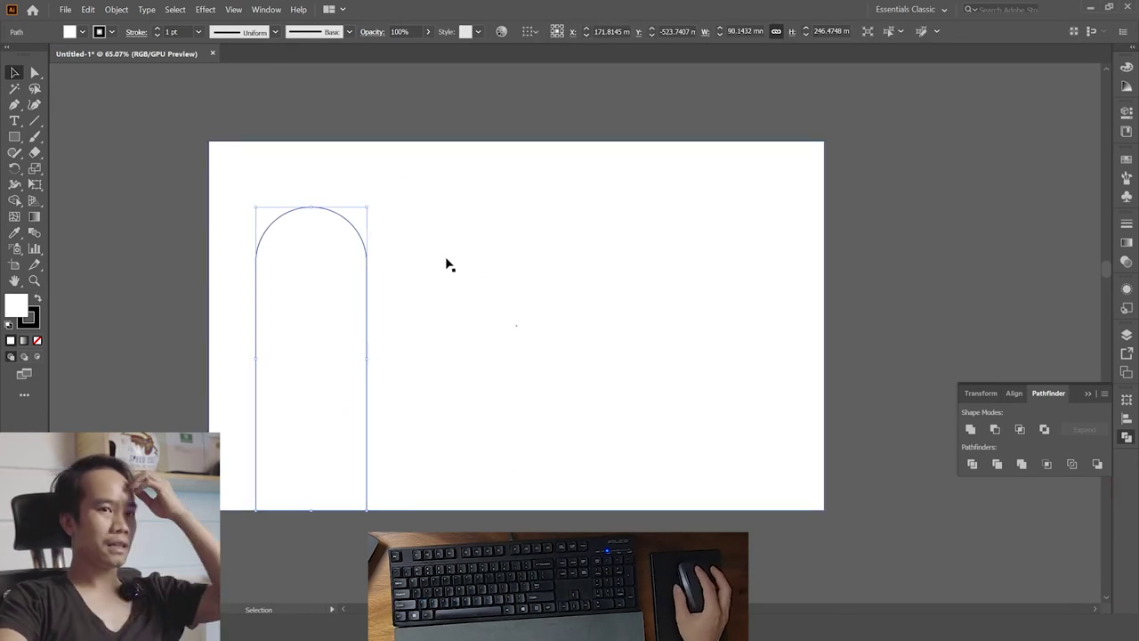
pyautogui.click(499, 127)
# - Try arch copies to the right, below and up-right, undoing each so only the original remains
pyautogui.click(341, 285)
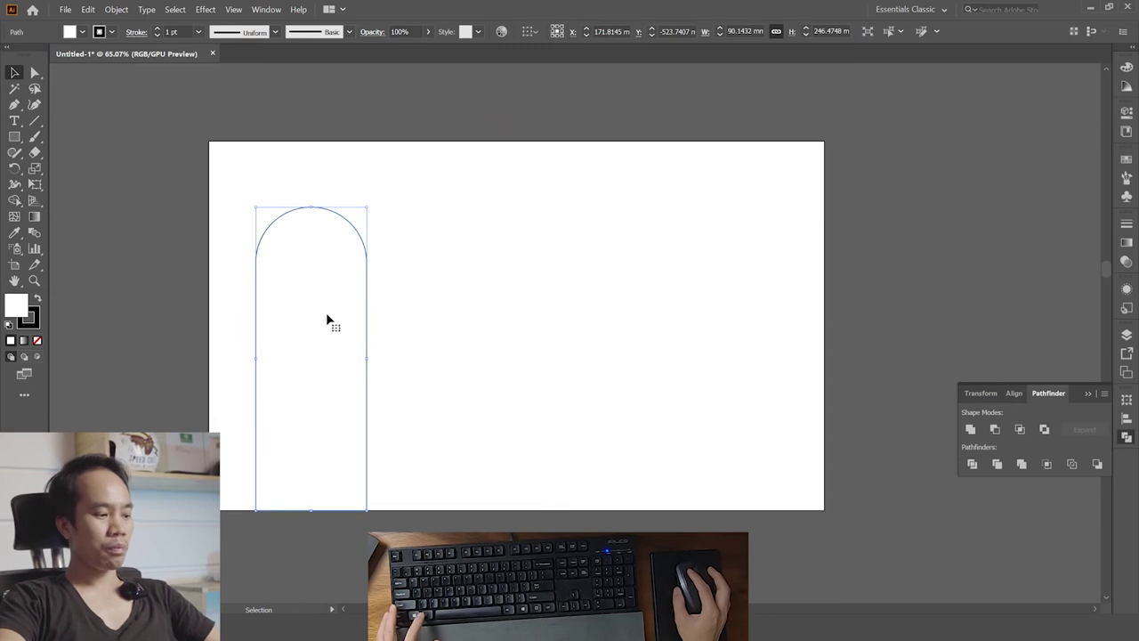
pyautogui.moveTo(330, 330)
pyautogui.mouseDown()
pyautogui.moveTo(518, 301)
pyautogui.moveTo(531, 275)
pyautogui.moveTo(564, 270)
pyautogui.moveTo(542, 271)
pyautogui.mouseUp()
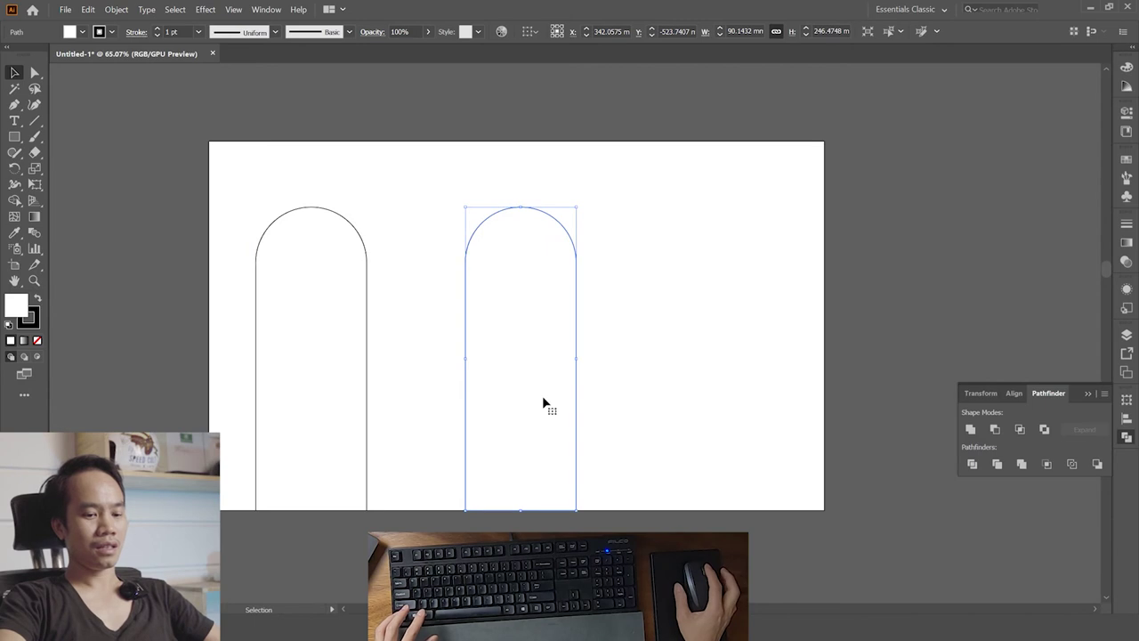
pyautogui.hotkey('ctrl', 'z')
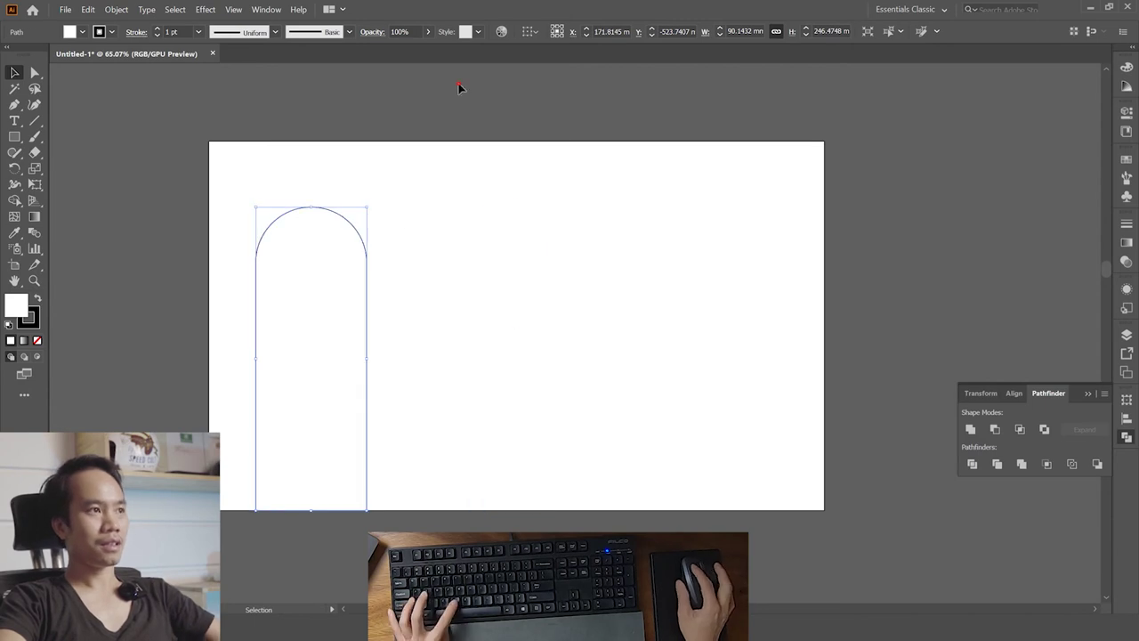
pyautogui.moveTo(448, 344); pyautogui.dragTo(532, 338)
pyautogui.hotkey('ctrl', 'z')
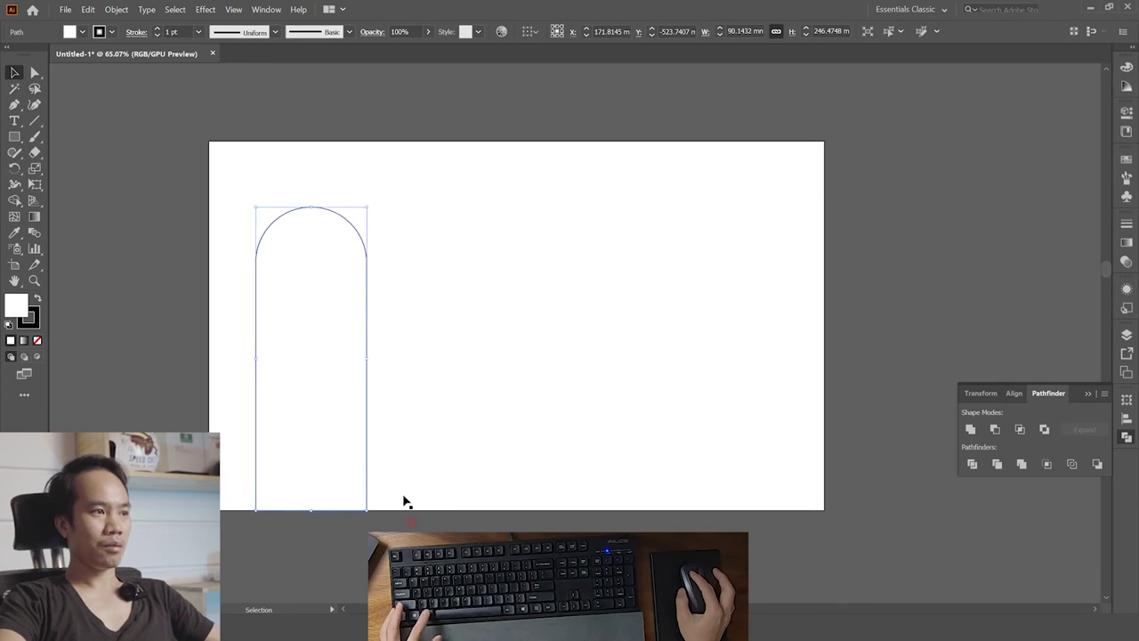
pyautogui.moveTo(338, 267); pyautogui.dragTo(394, 454)
pyautogui.hotkey('ctrl', 'z')
pyautogui.moveTo(339, 318); pyautogui.dragTo(517, 210)
pyautogui.hotkey('ctrl', 'z')
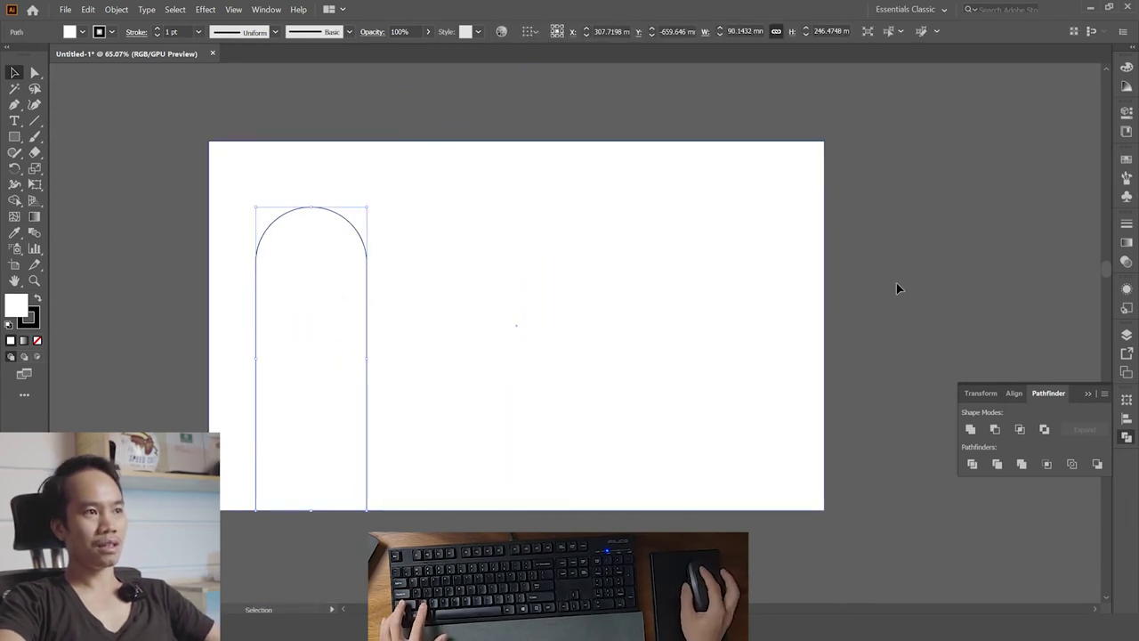
pyautogui.click(394, 353)
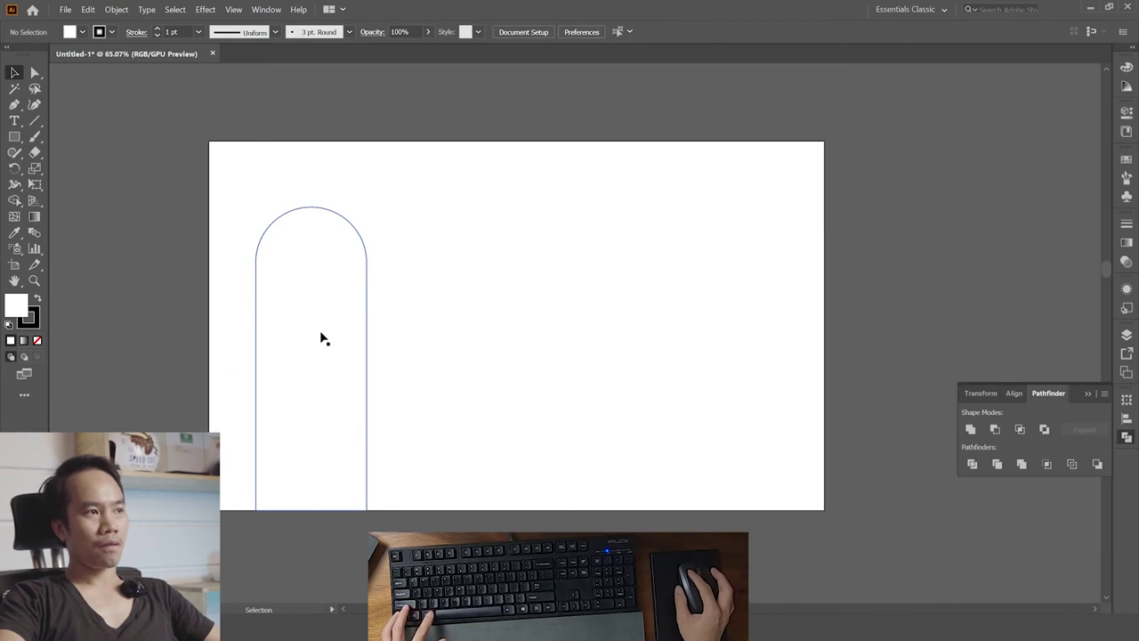
pyautogui.moveTo(318, 334); pyautogui.dragTo(520, 309)
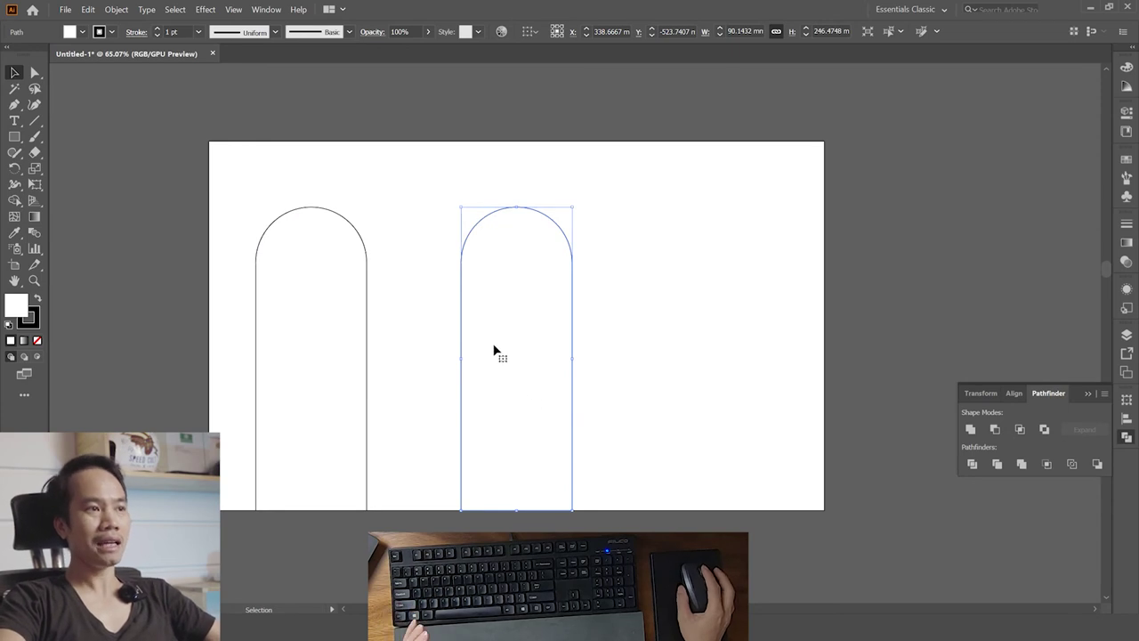
pyautogui.hotkey('ctrl', 'd')
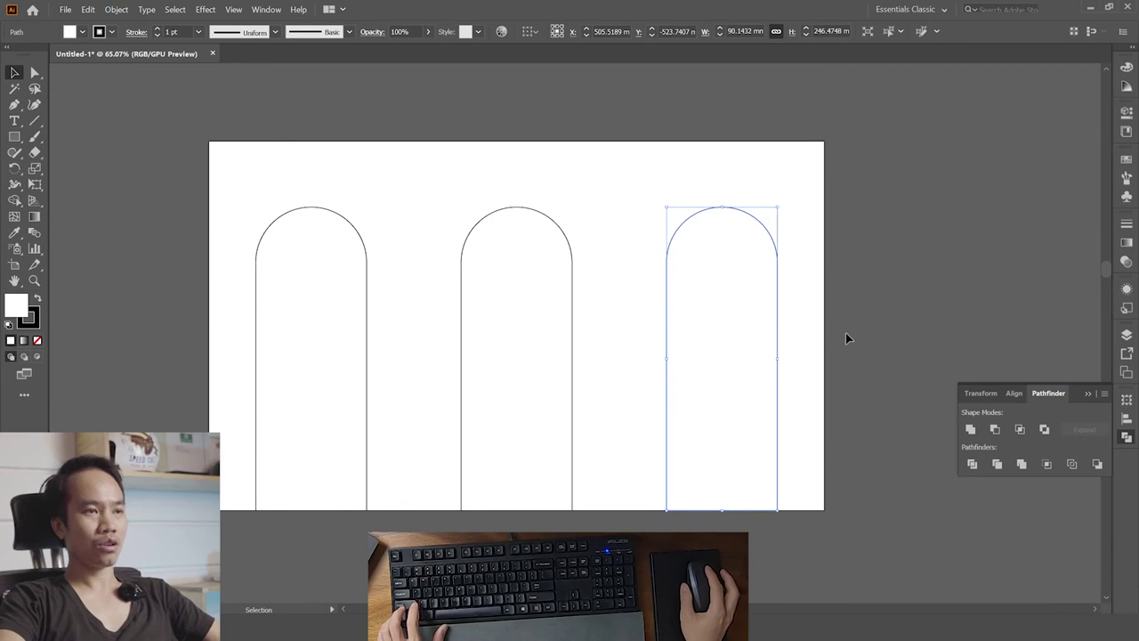
pyautogui.hotkey('ctrl', 'z')
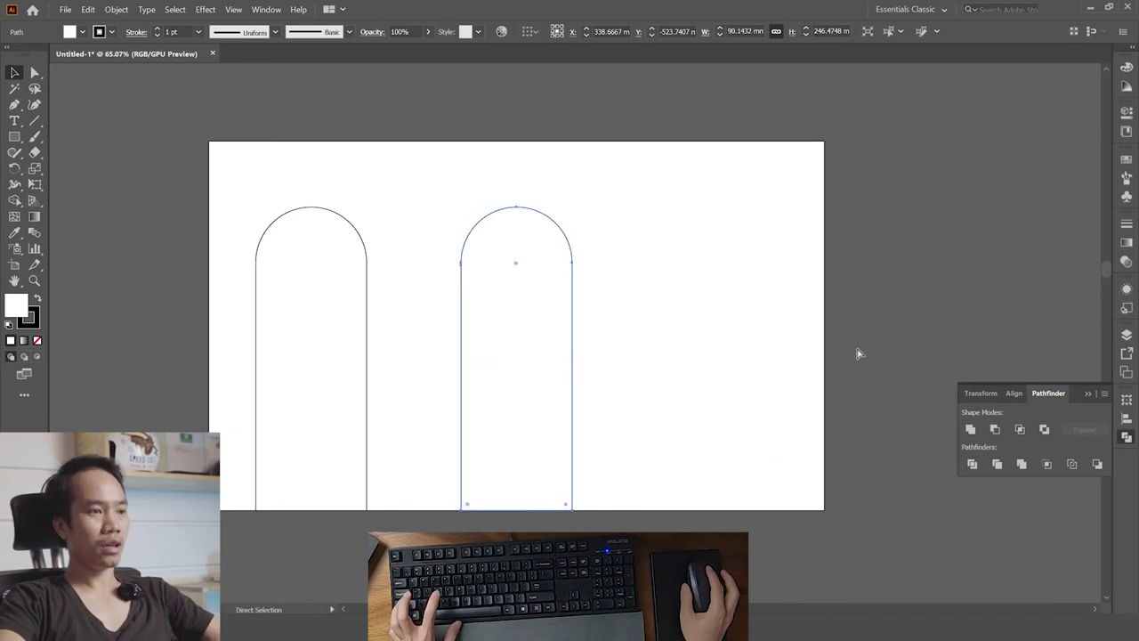
pyautogui.click(857, 327)
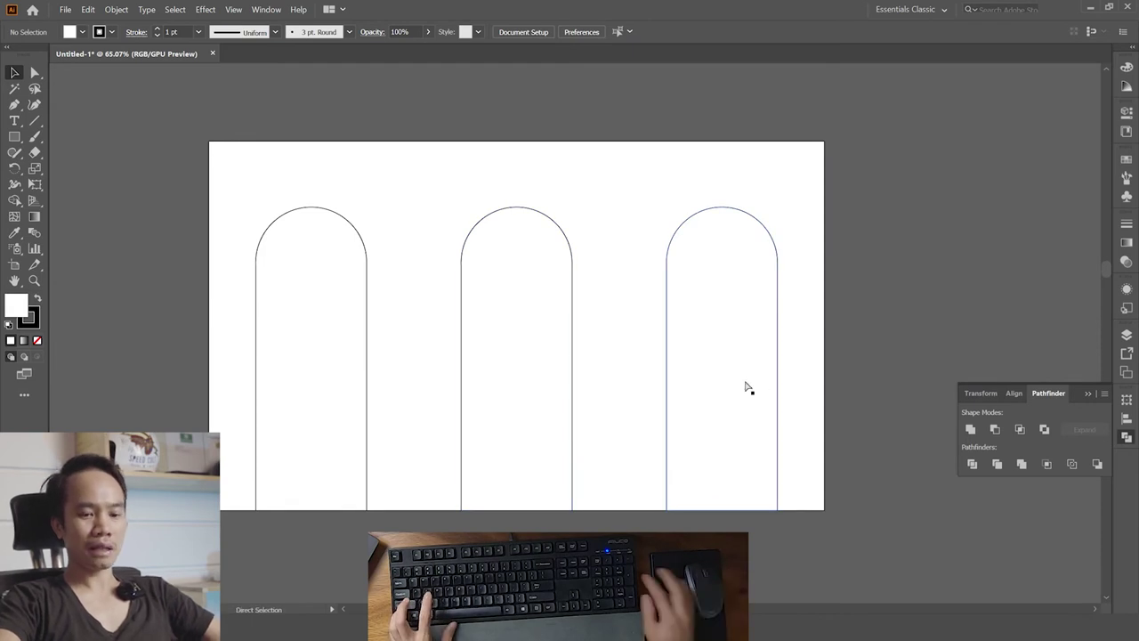
pyautogui.hotkey('ctrl', '-')
pyautogui.hotkey('ctrl', '-')
pyautogui.hotkey('ctrl', '-')
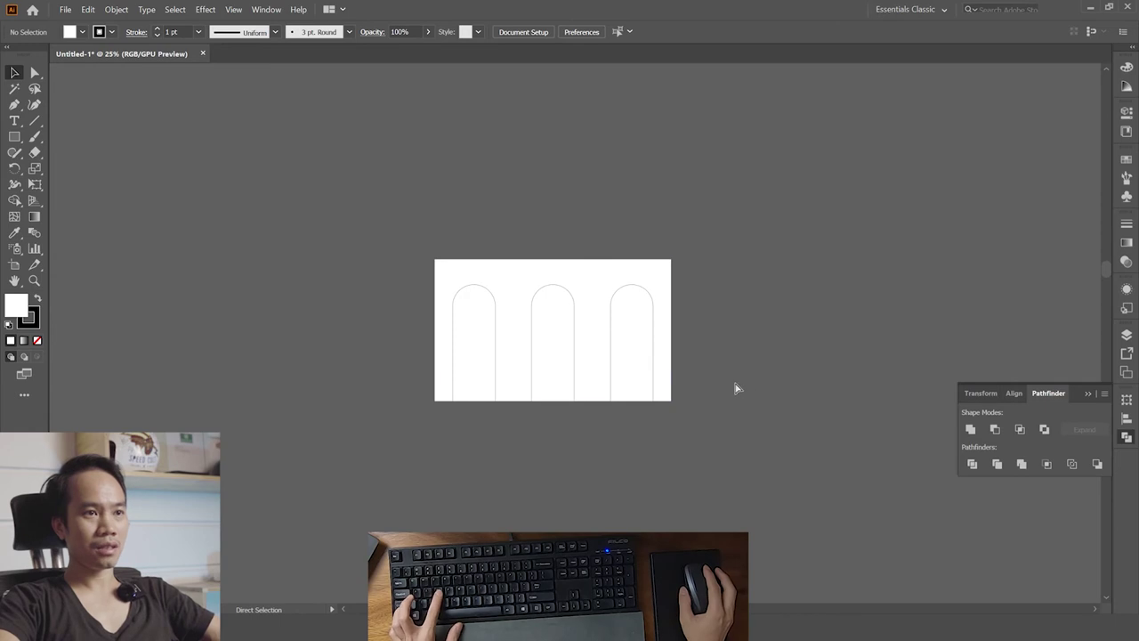
pyautogui.hotkey('ctrl', 'z')
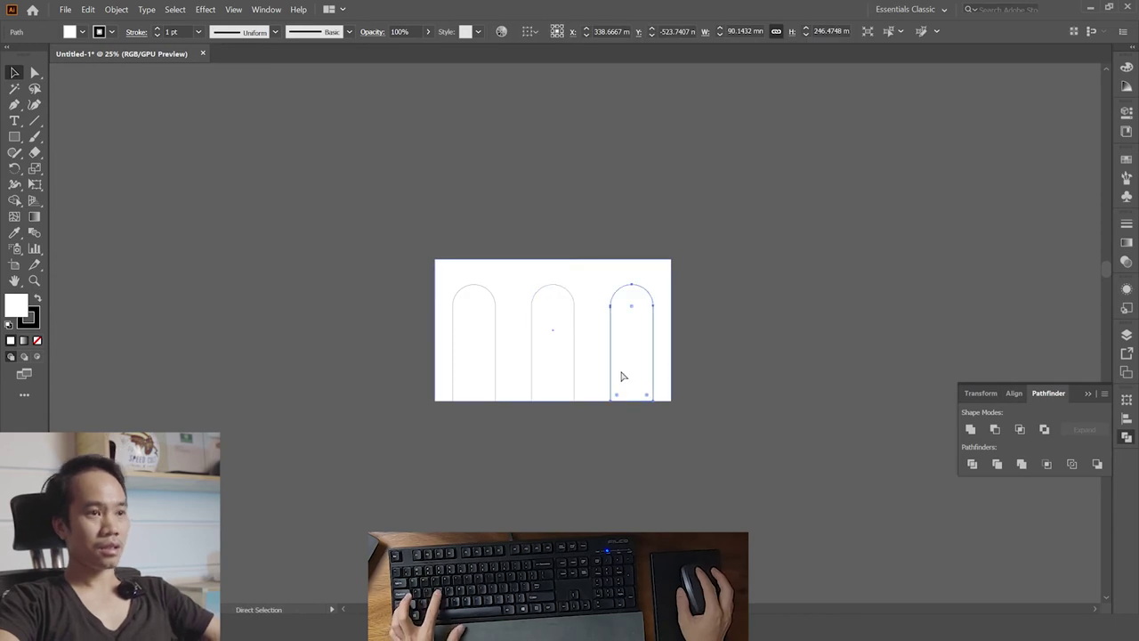
pyautogui.hotkey('ctrl', 'd')
pyautogui.hotkey('ctrl', 'd')
pyautogui.hotkey('ctrl', 'd')
pyautogui.hotkey('ctrl', 'd')
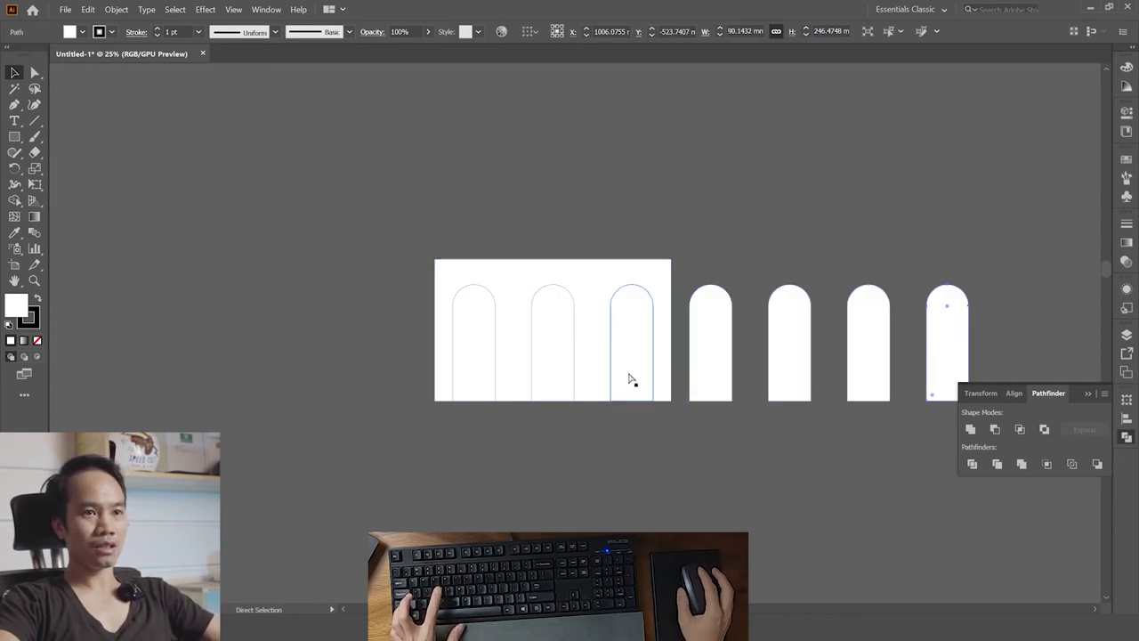
pyautogui.hotkey('ctrl', 'd')
pyautogui.hotkey('ctrl', 'd')
pyautogui.moveTo(696, 385); pyautogui.dragTo(523, 390)
pyautogui.hotkey('ctrl', 'z')
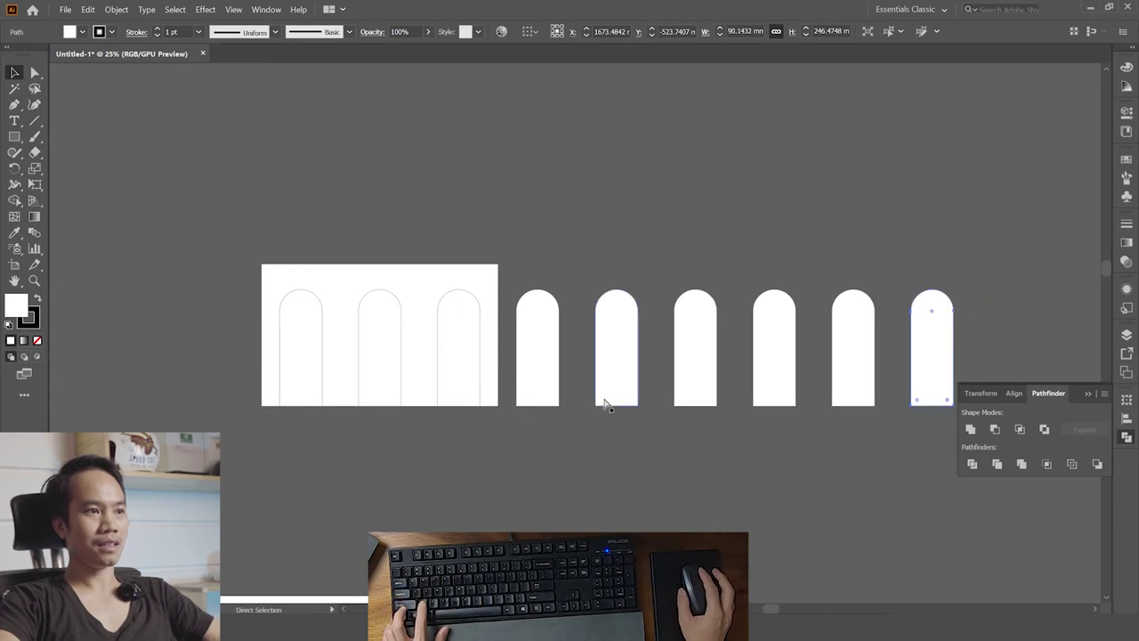
pyautogui.hotkey('ctrl', 'z')
pyautogui.hotkey('ctrl', 'z')
pyautogui.hotkey('ctrl', 'z')
pyautogui.hotkey('ctrl', 'z')
pyautogui.hotkey('ctrl', 'z')
pyautogui.hotkey('ctrl', 'z')
pyautogui.hotkey('ctrl', 'z')
pyautogui.hotkey('ctrl', 'z')
pyautogui.moveTo(299, 368); pyautogui.dragTo(446, 352)
pyautogui.scroll(3, 446, 352)
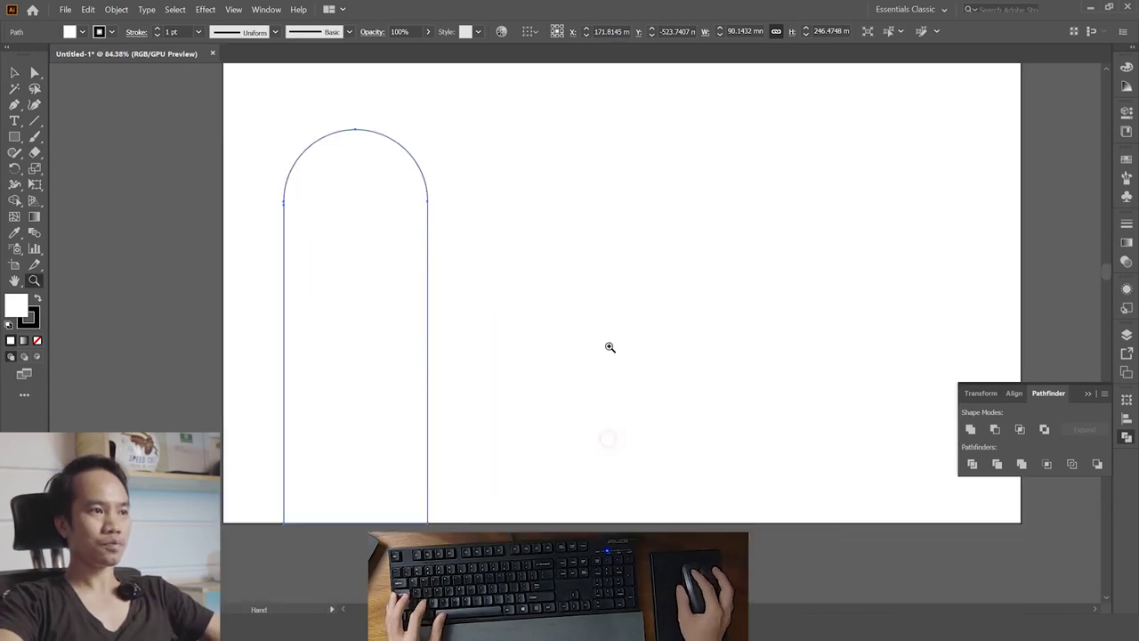
pyautogui.scroll(-1, 608, 344)
pyautogui.click(928, 349)
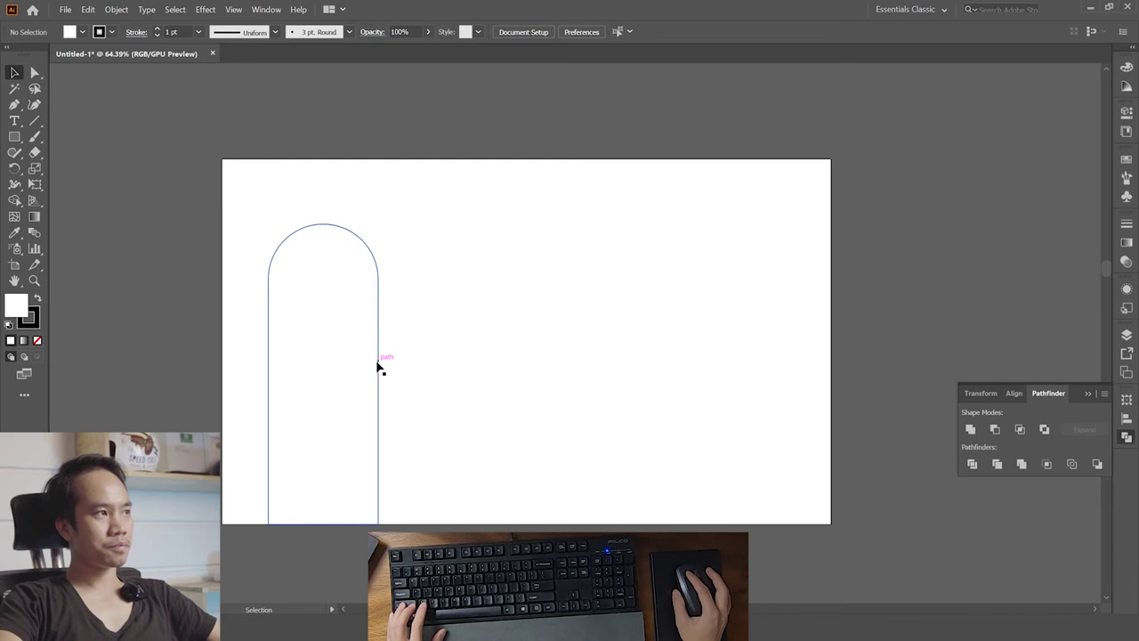
pyautogui.click(380, 325)
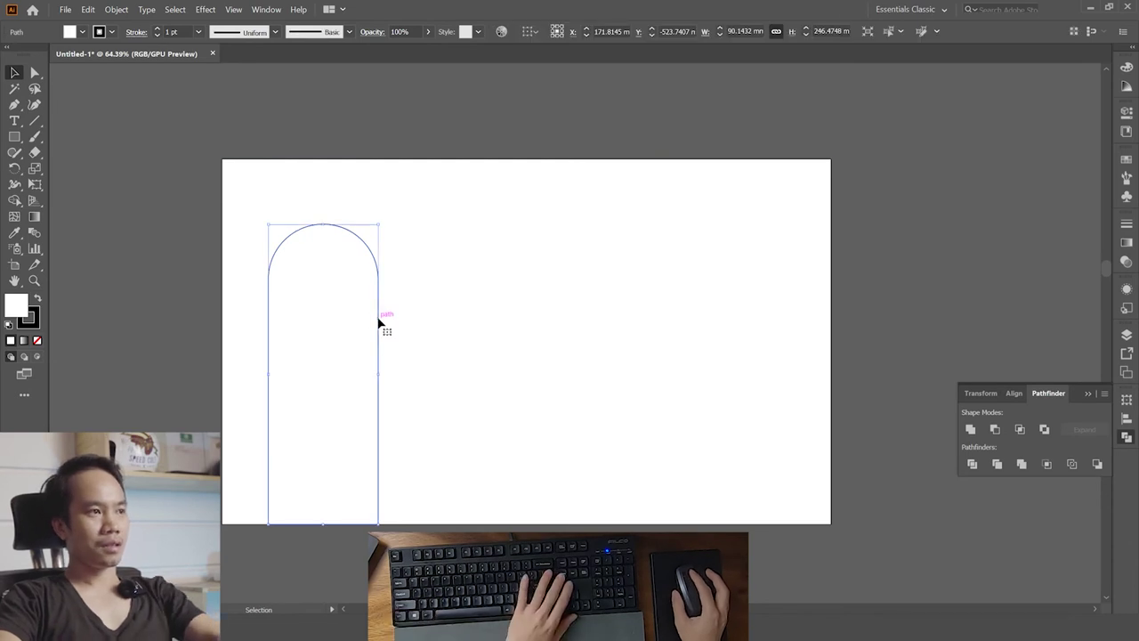
pyautogui.click(760, 151)
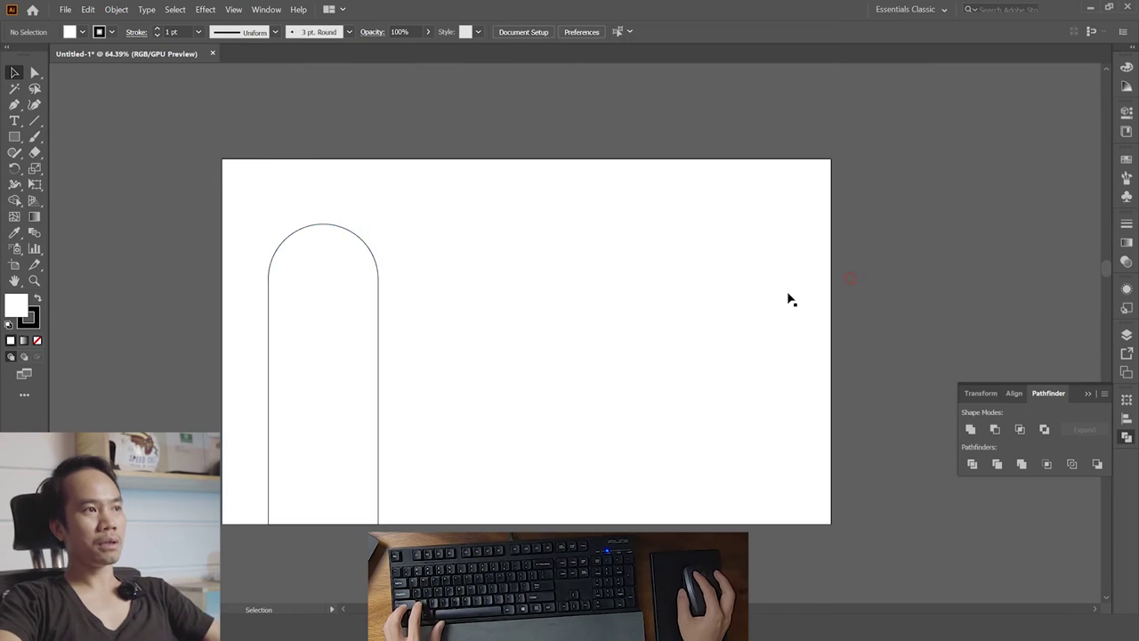
pyautogui.scroll(-2, 517, 287)
pyautogui.moveTo(516, 287); pyautogui.dragTo(471, 287)
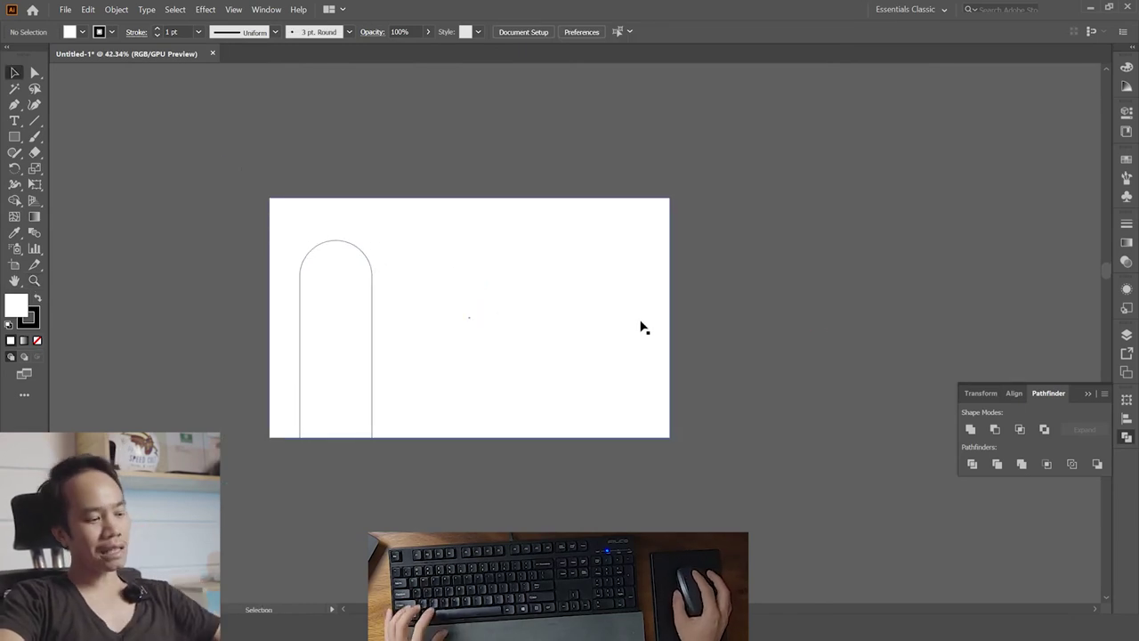
pyautogui.moveTo(563, 306); pyautogui.dragTo(582, 294)
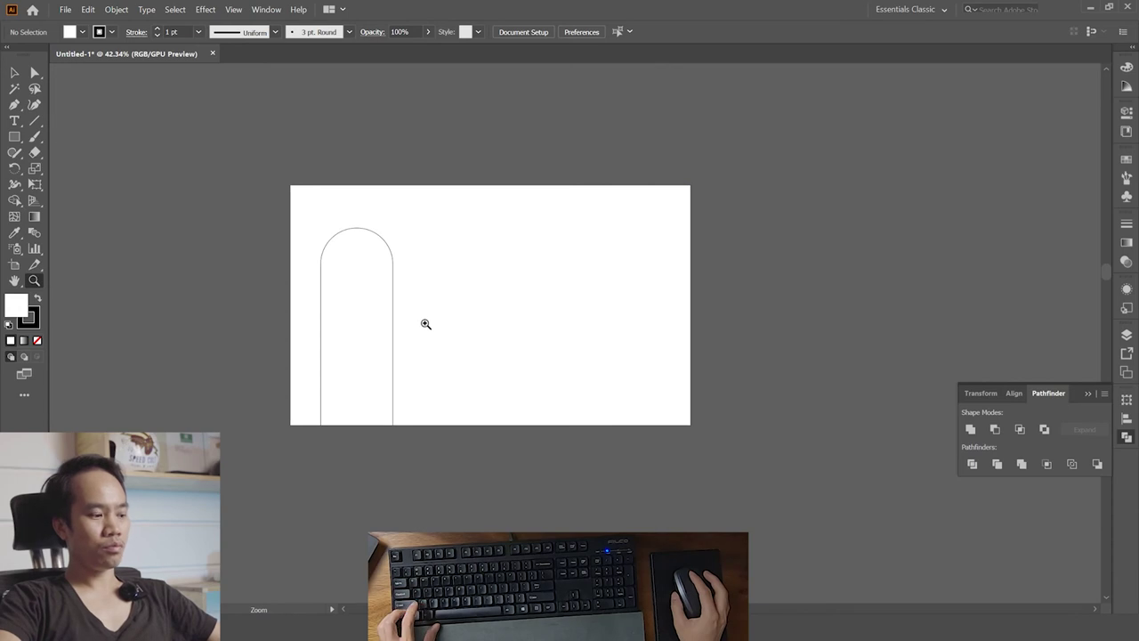
pyautogui.moveTo(428, 293); pyautogui.dragTo(484, 375)
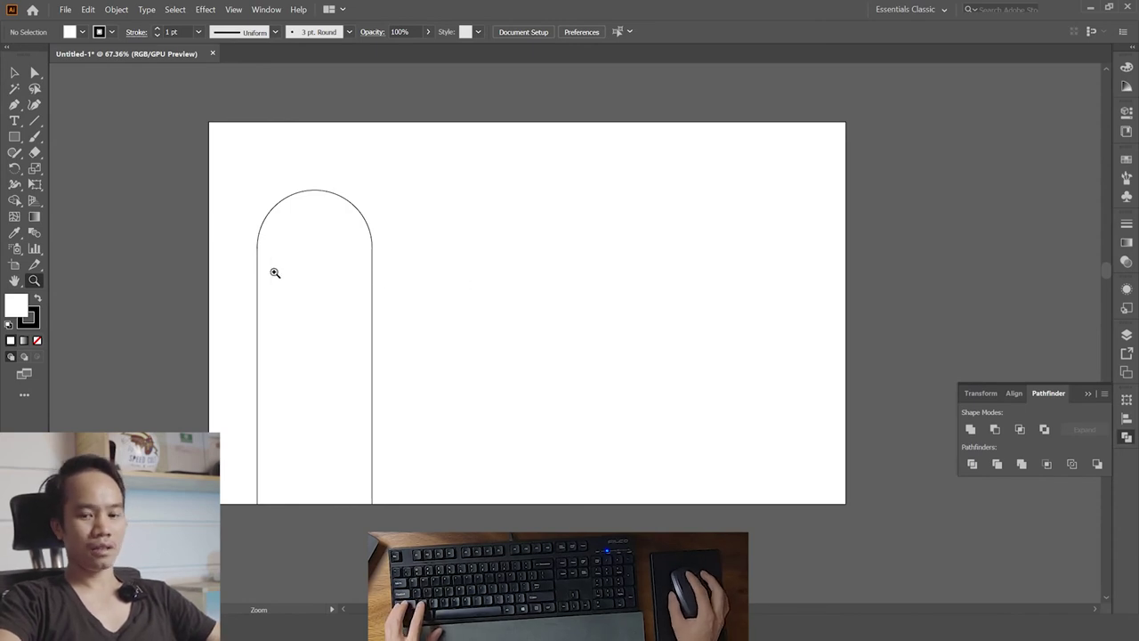
pyautogui.moveTo(275, 273)
pyautogui.mouseDown()
pyautogui.moveTo(497, 383)
pyautogui.moveTo(395, 162)
pyautogui.mouseUp()
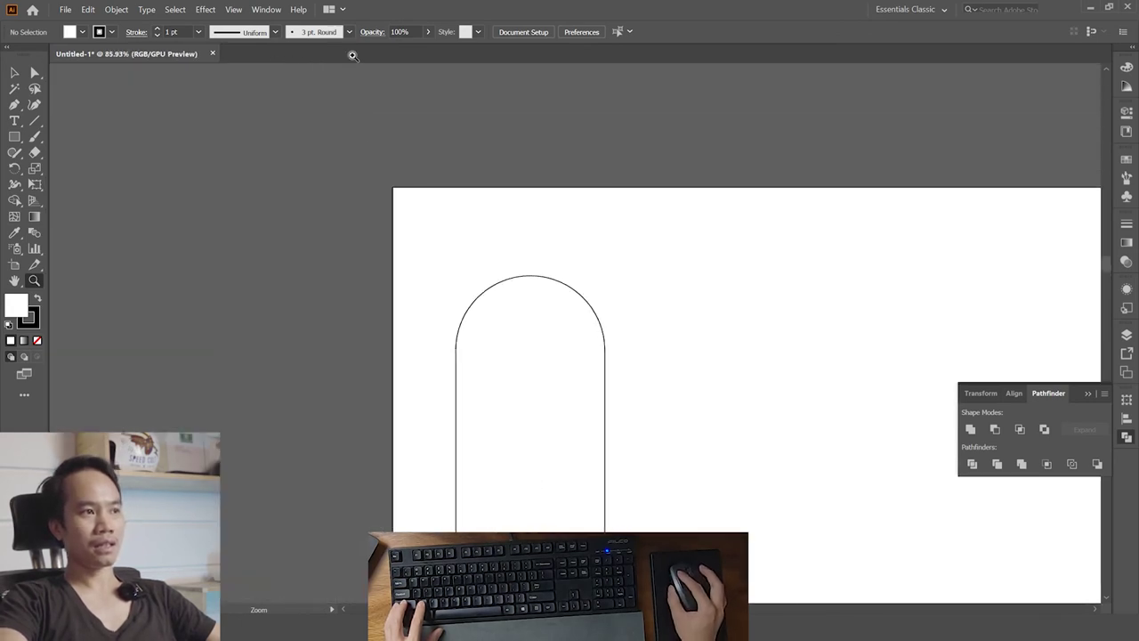
pyautogui.moveTo(395, 161)
pyautogui.mouseDown()
pyautogui.moveTo(374, 152)
pyautogui.moveTo(407, 279)
pyautogui.moveTo(592, 475)
pyautogui.moveTo(455, 282)
pyautogui.moveTo(423, 259)
pyautogui.moveTo(465, 356)
pyautogui.moveTo(519, 412)
pyautogui.moveTo(488, 382)
pyautogui.moveTo(498, 365)
pyautogui.moveTo(435, 300)
pyautogui.moveTo(478, 430)
pyautogui.mouseUp()
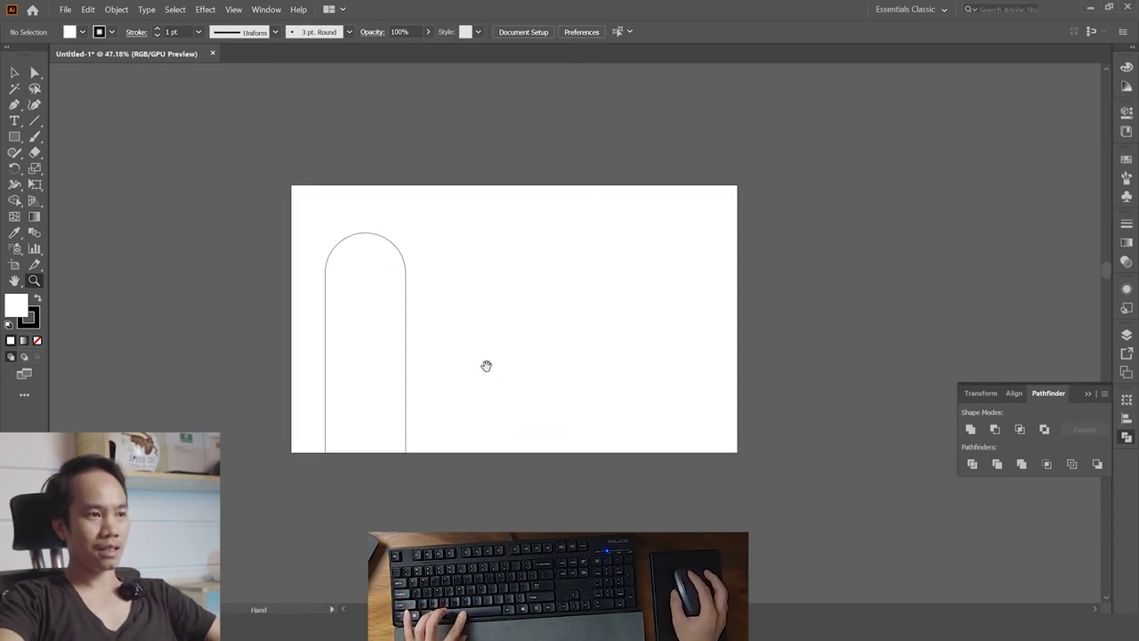
pyautogui.moveTo(432, 340)
pyautogui.mouseDown()
pyautogui.moveTo(549, 489)
pyautogui.moveTo(364, 351)
pyautogui.moveTo(348, 451)
pyautogui.moveTo(514, 449)
pyautogui.moveTo(516, 428)
pyautogui.moveTo(504, 469)
pyautogui.moveTo(593, 415)
pyautogui.moveTo(443, 339)
pyautogui.mouseUp()
pyautogui.moveTo(440, 394)
pyautogui.mouseDown()
pyautogui.moveTo(597, 332)
pyautogui.moveTo(575, 333)
pyautogui.moveTo(438, 405)
pyautogui.moveTo(482, 384)
pyautogui.mouseUp()
pyautogui.moveTo(414, 404)
pyautogui.mouseDown()
pyautogui.moveTo(409, 412)
pyautogui.moveTo(437, 401)
pyautogui.moveTo(341, 359)
pyautogui.moveTo(613, 314)
pyautogui.mouseUp()
pyautogui.moveTo(503, 225)
pyautogui.mouseDown()
pyautogui.moveTo(552, 448)
pyautogui.moveTo(559, 338)
pyautogui.mouseUp()
pyautogui.moveTo(448, 312)
pyautogui.mouseDown()
pyautogui.moveTo(514, 357)
pyautogui.moveTo(483, 318)
pyautogui.moveTo(578, 501)
pyautogui.moveTo(455, 305)
pyautogui.moveTo(468, 338)
pyautogui.moveTo(546, 323)
pyautogui.moveTo(511, 448)
pyautogui.moveTo(333, 190)
pyautogui.moveTo(430, 231)
pyautogui.moveTo(473, 333)
pyautogui.moveTo(526, 328)
pyautogui.moveTo(478, 284)
pyautogui.moveTo(647, 403)
pyautogui.mouseUp()
pyautogui.moveTo(303, 201); pyautogui.dragTo(549, 358)
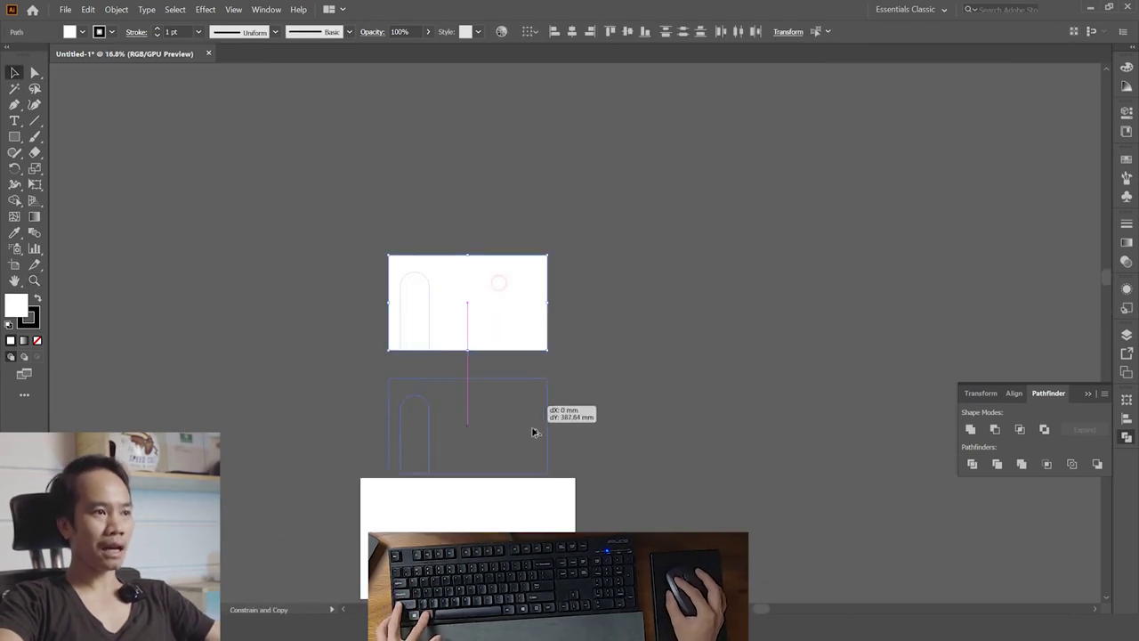
pyautogui.moveTo(532, 433); pyautogui.dragTo(492, 457)
pyautogui.moveTo(745, 458)
pyautogui.mouseDown()
pyautogui.moveTo(756, 459)
pyautogui.moveTo(718, 327)
pyautogui.mouseUp()
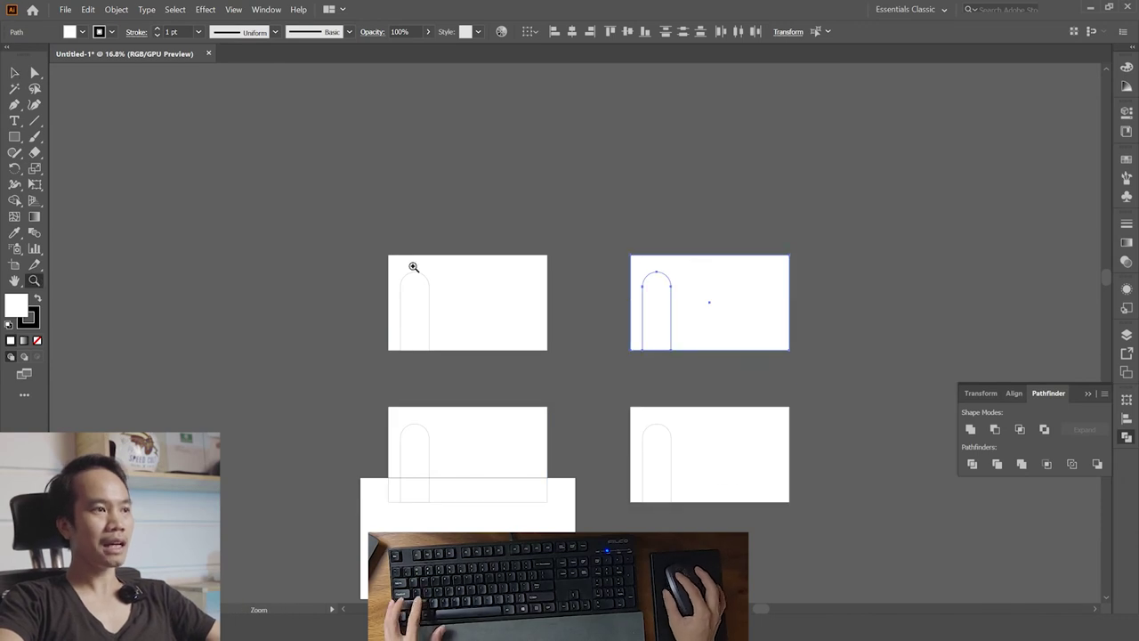
pyautogui.moveTo(413, 266); pyautogui.dragTo(602, 409)
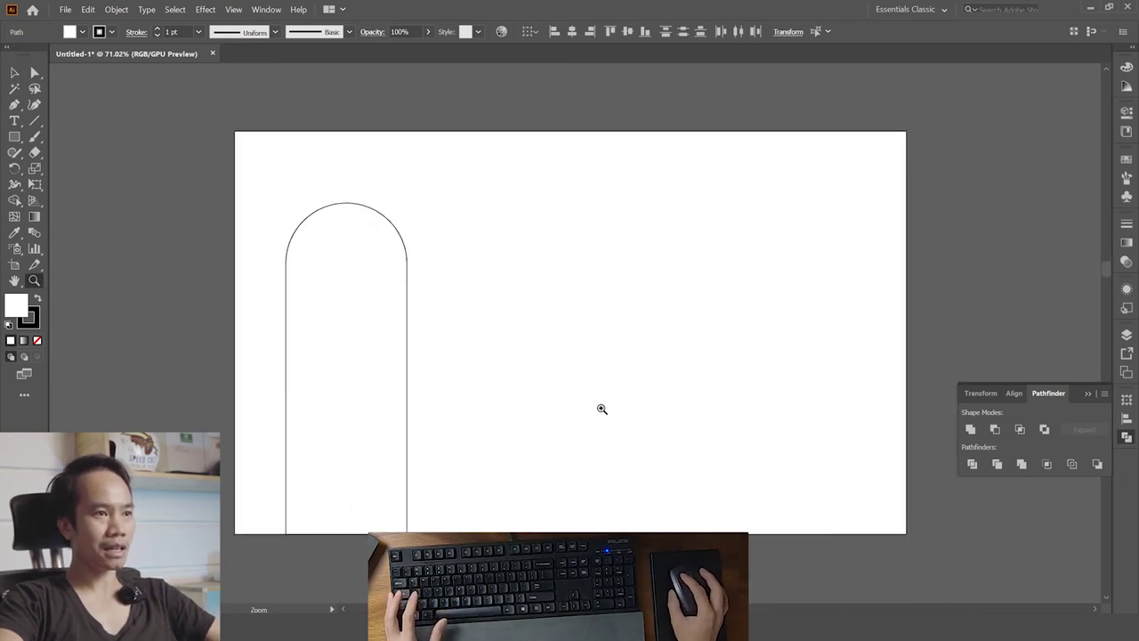
pyautogui.moveTo(712, 476); pyautogui.dragTo(529, 264)
pyautogui.moveTo(782, 457)
pyautogui.mouseDown()
pyautogui.moveTo(553, 238)
pyautogui.moveTo(682, 389)
pyautogui.mouseUp()
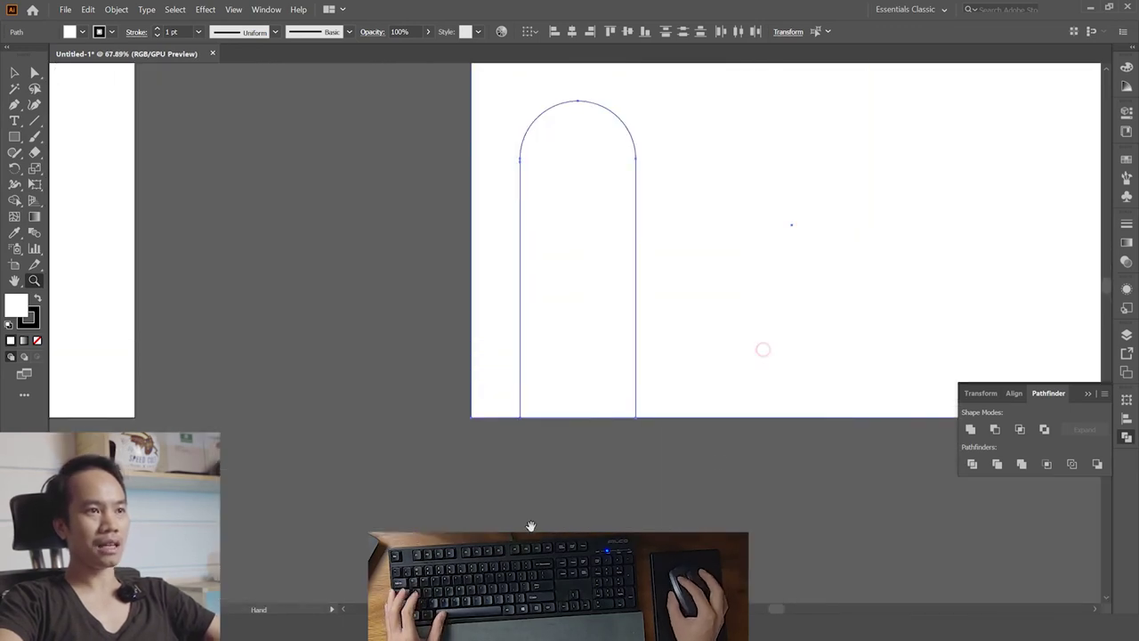
pyautogui.moveTo(760, 407); pyautogui.dragTo(806, 422)
pyautogui.moveTo(409, 434)
pyautogui.mouseDown()
pyautogui.moveTo(694, 398)
pyautogui.moveTo(343, 447)
pyautogui.mouseUp()
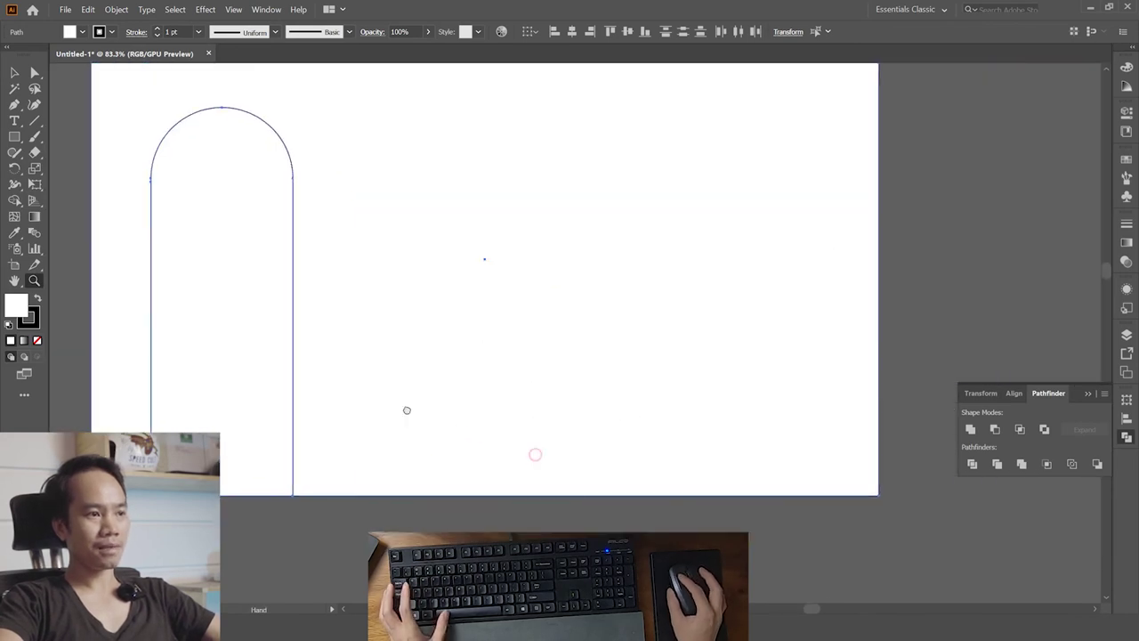
pyautogui.moveTo(506, 475); pyautogui.dragTo(440, 330)
pyautogui.scroll(-2, 441, 330)
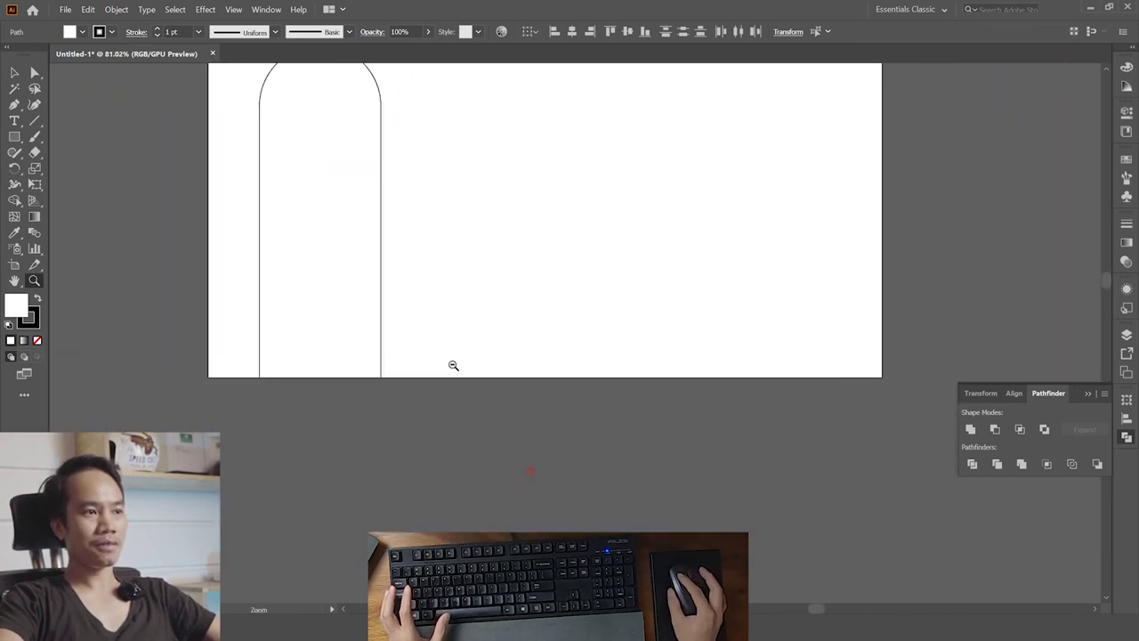
pyautogui.scroll(-4, 453, 364)
pyautogui.hscroll(-3, 524, 436)
pyautogui.scroll(-2, 478, 412)
pyautogui.moveTo(475, 379); pyautogui.dragTo(531, 342)
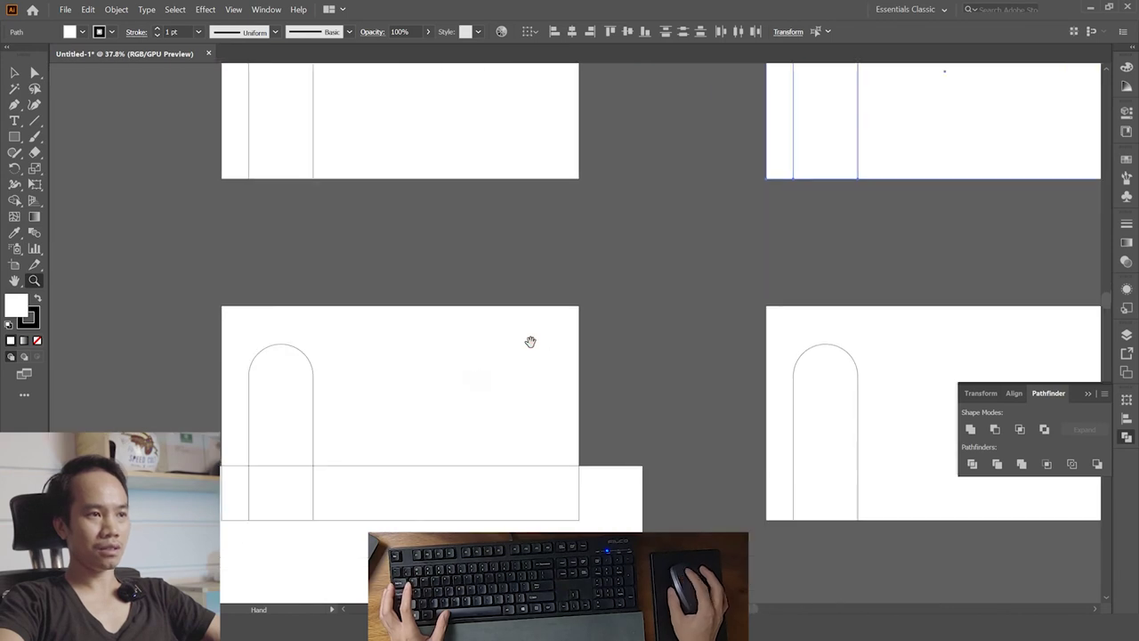
pyautogui.scroll(-5, 543, 302)
pyautogui.scroll(3, 483, 364)
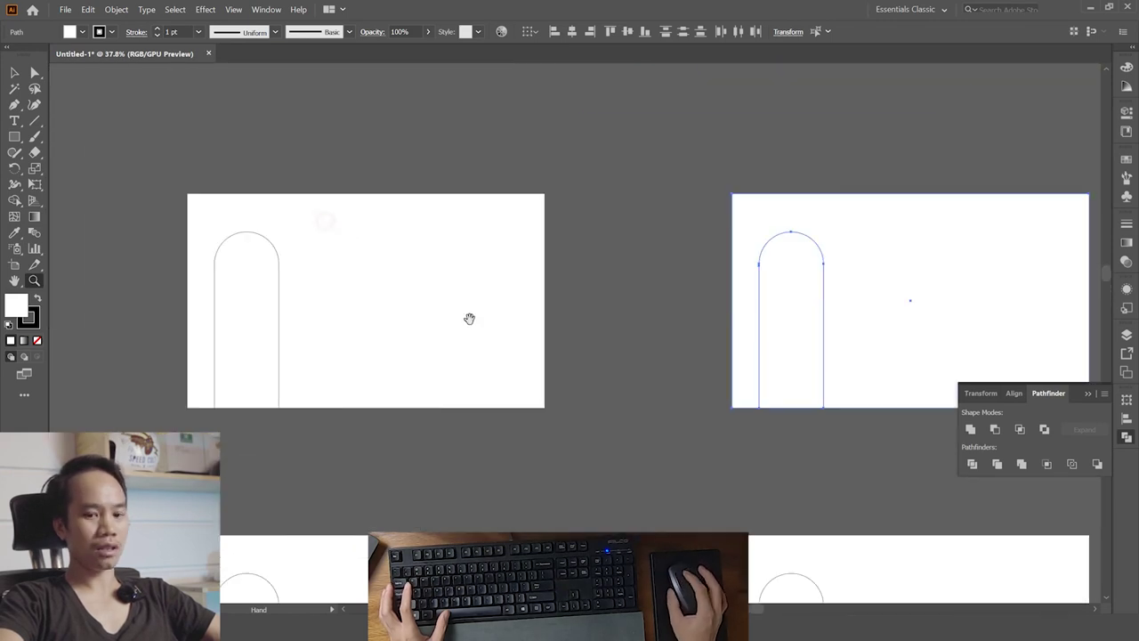
pyautogui.scroll(-2, 524, 400)
pyautogui.hscroll(3, 430, 376)
pyautogui.scroll(4, 430, 377)
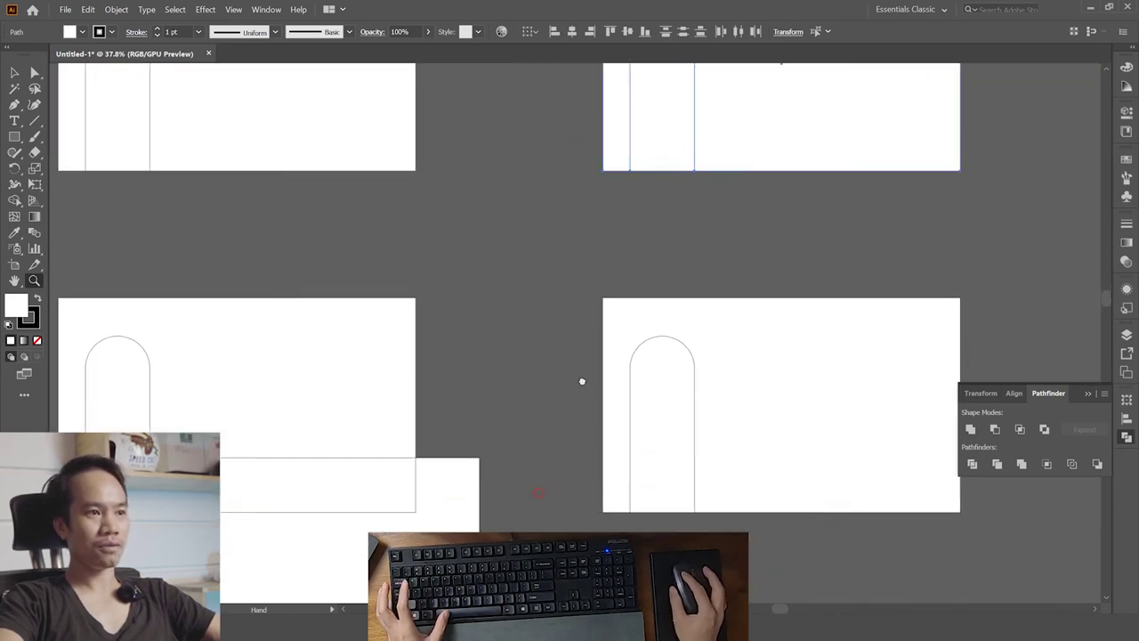
pyautogui.scroll(-1, 582, 381)
pyautogui.scroll(-2, 478, 348)
pyautogui.hscroll(-2, 492, 405)
pyautogui.hscroll(3, 493, 405)
pyautogui.scroll(-2, 450, 333)
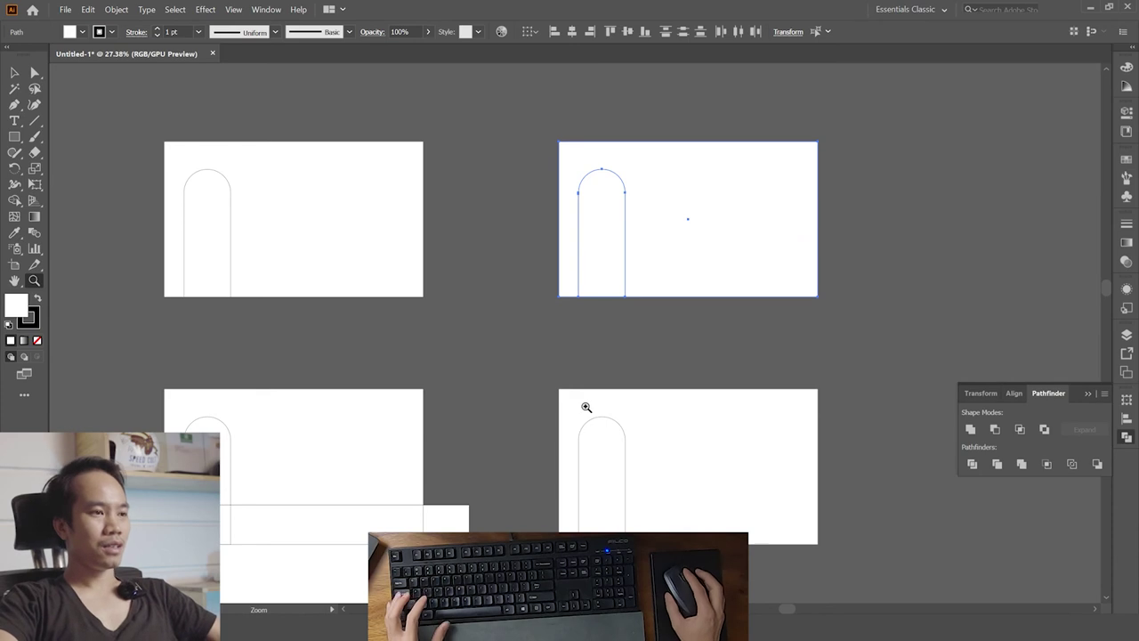
pyautogui.moveTo(481, 399); pyautogui.dragTo(522, 362)
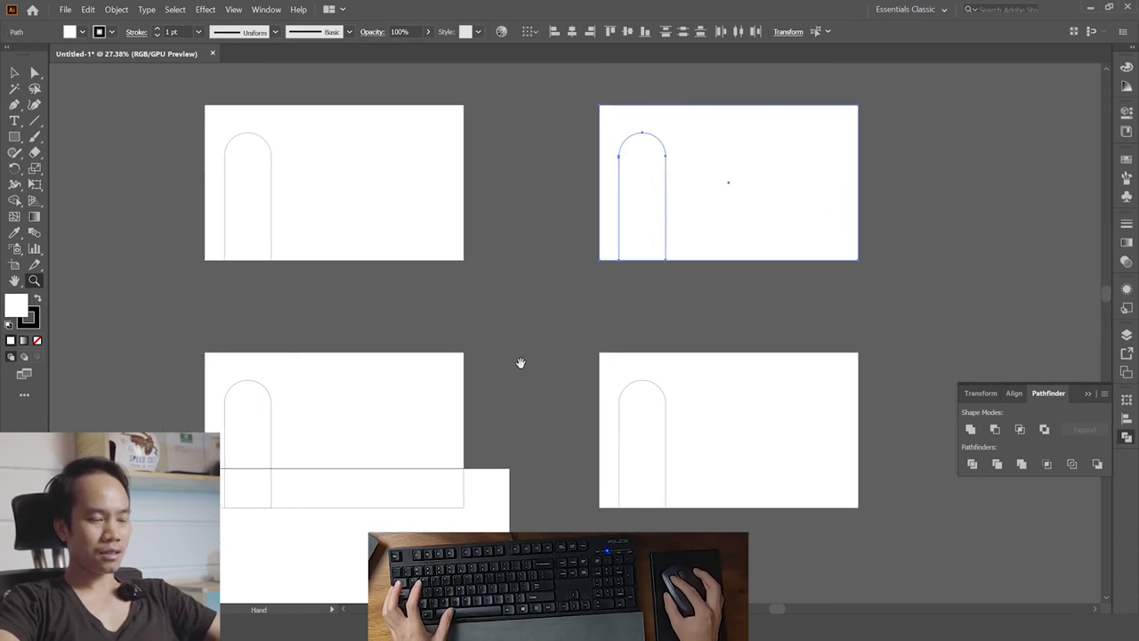
pyautogui.moveTo(486, 290); pyautogui.dragTo(477, 344)
pyautogui.moveTo(602, 416)
pyautogui.mouseDown()
pyautogui.moveTo(486, 333)
pyautogui.moveTo(559, 399)
pyautogui.mouseUp()
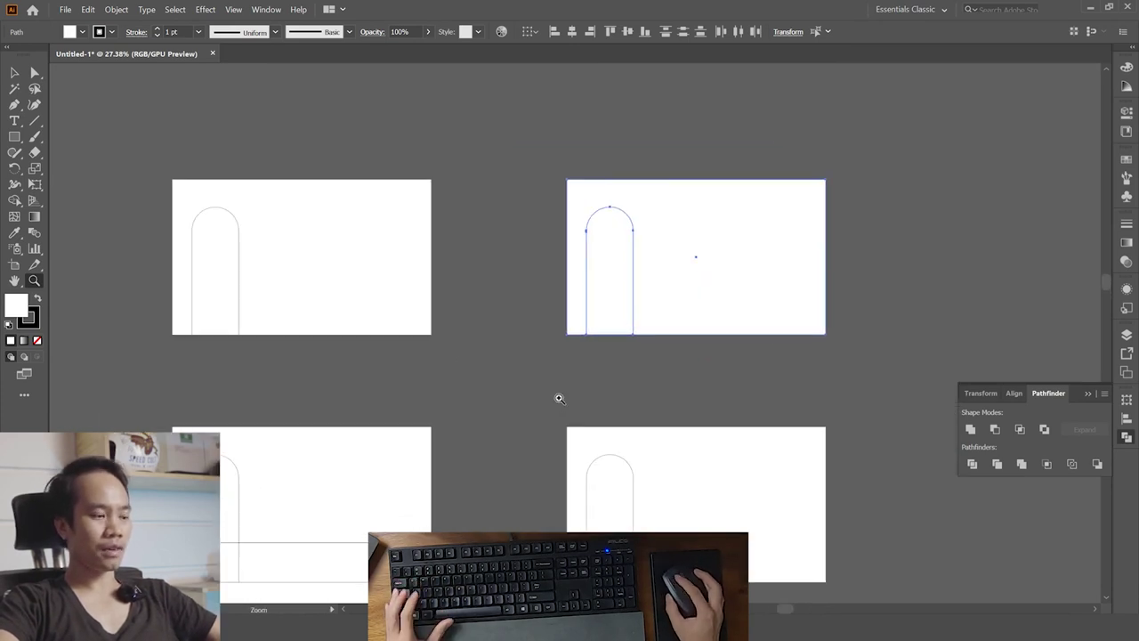
pyautogui.moveTo(417, 294); pyautogui.dragTo(463, 347)
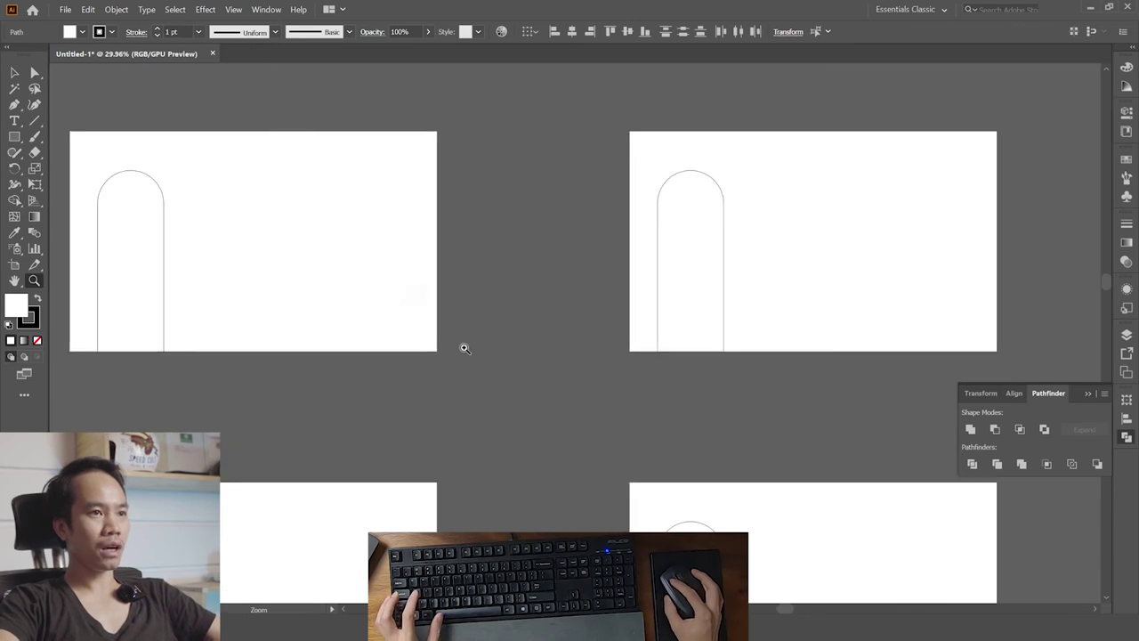
pyautogui.hscroll(-3, 468, 257)
pyautogui.moveTo(468, 257)
pyautogui.mouseDown()
pyautogui.moveTo(583, 372)
pyautogui.moveTo(552, 382)
pyautogui.moveTo(508, 302)
pyautogui.moveTo(554, 480)
pyautogui.moveTo(507, 311)
pyautogui.moveTo(478, 297)
pyautogui.moveTo(514, 192)
pyautogui.moveTo(544, 376)
pyautogui.moveTo(524, 315)
pyautogui.moveTo(588, 389)
pyautogui.moveTo(569, 270)
pyautogui.mouseUp()
pyautogui.moveTo(748, 324); pyautogui.dragTo(472, 336)
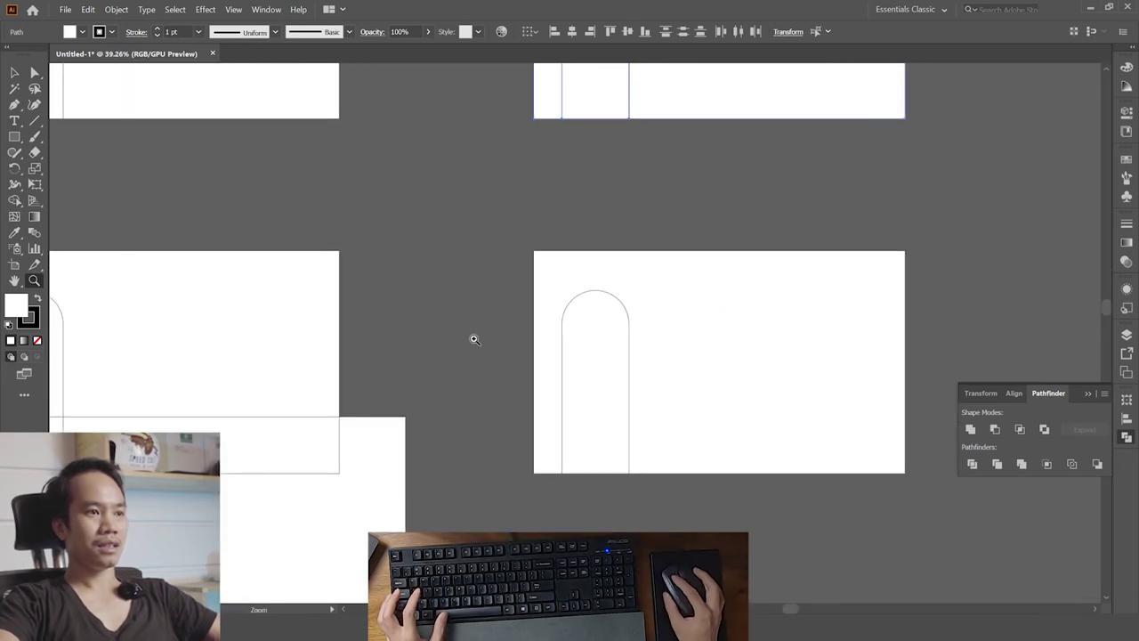
pyautogui.click(455, 334)
pyautogui.click(506, 360)
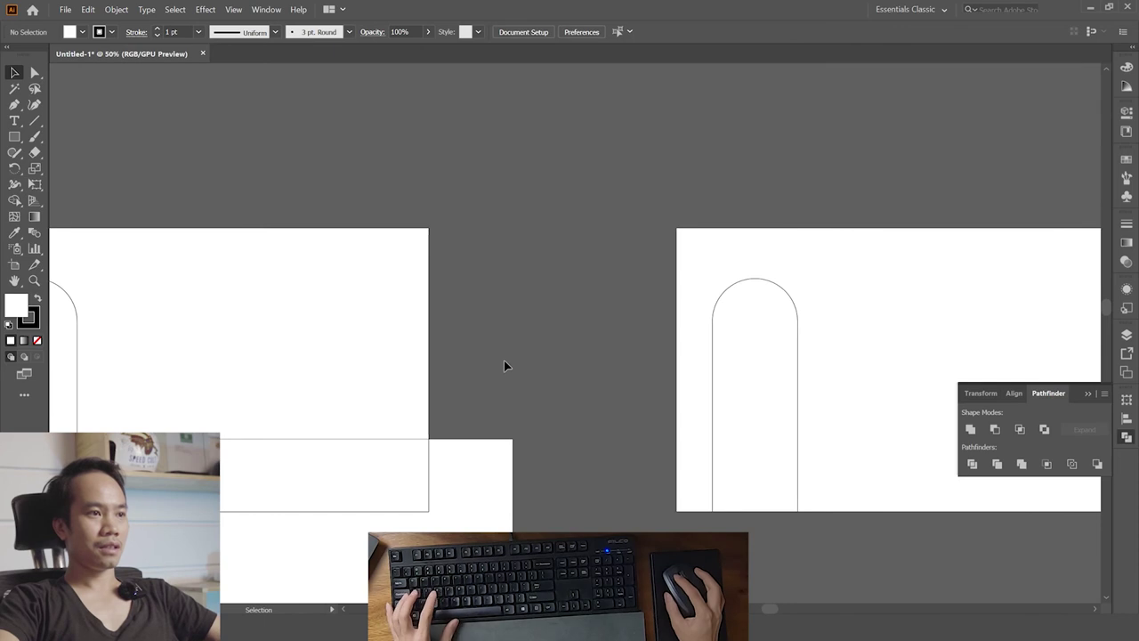
pyautogui.scroll(-3, 507, 389)
pyautogui.press('v')
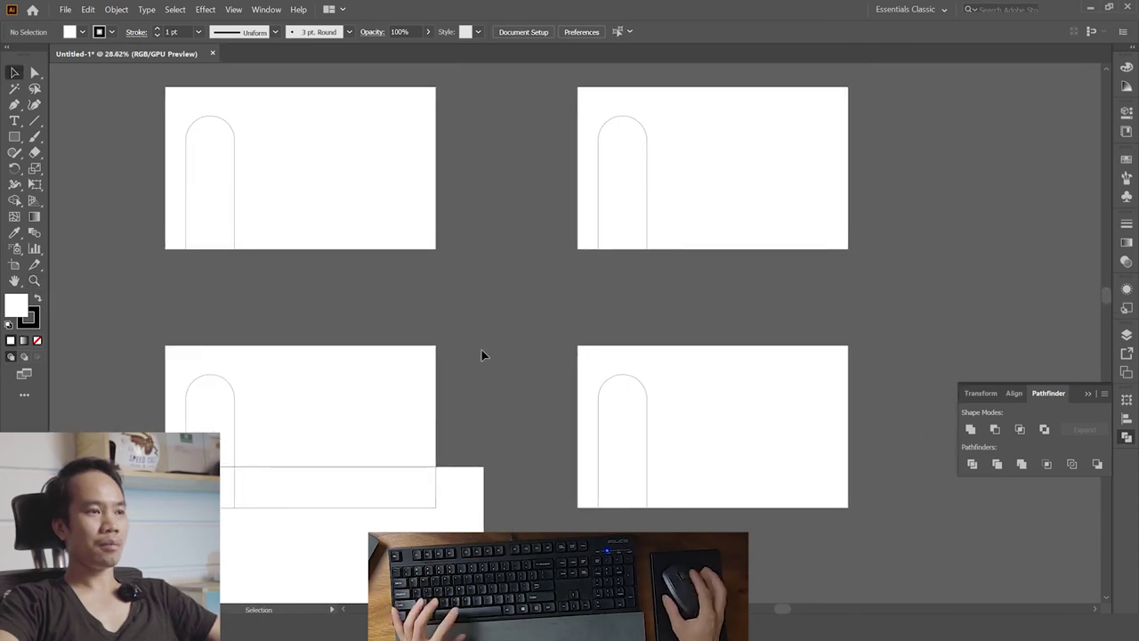
pyautogui.rightClick(482, 349)
# - Select the blue rectangle and step it backward and forward in the stacking order
pyautogui.click(547, 257)
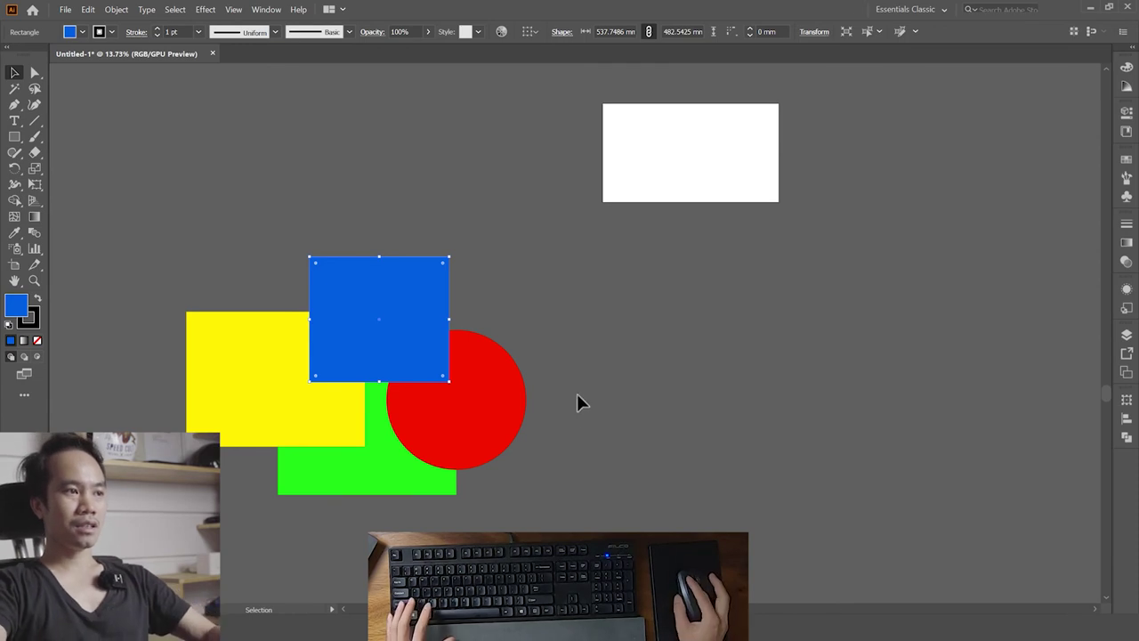
pyautogui.click(576, 403)
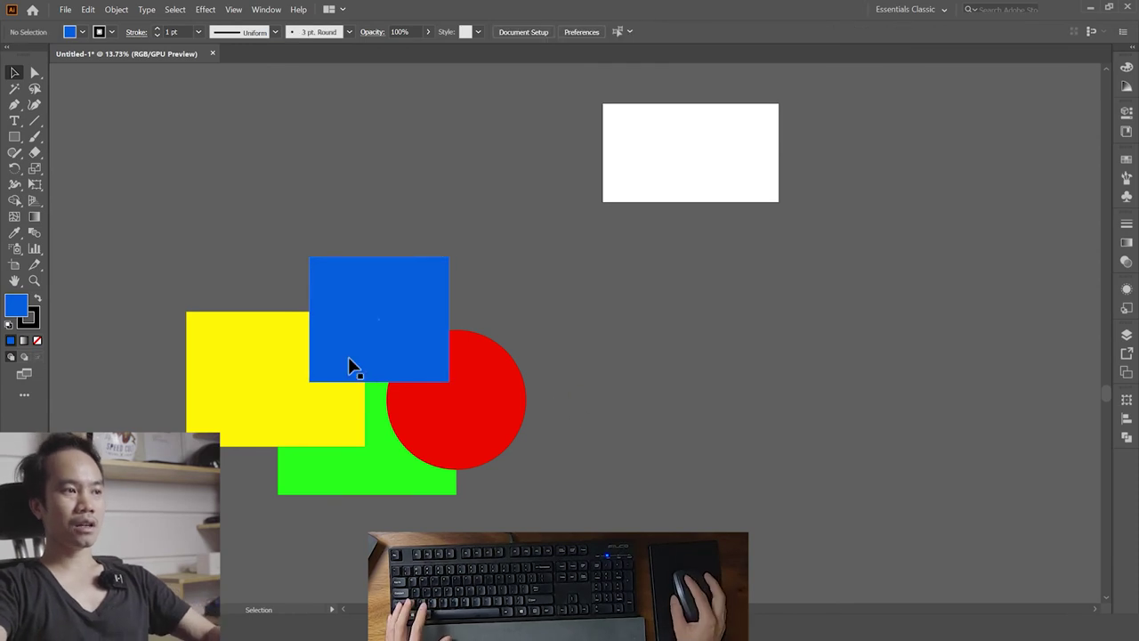
pyautogui.click(419, 329)
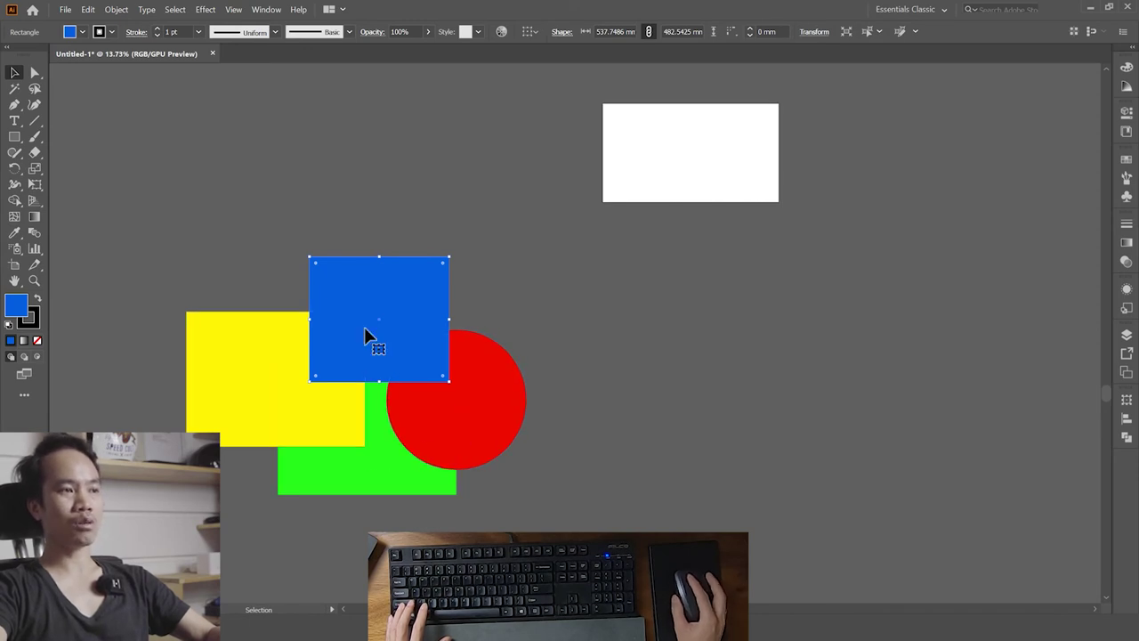
pyautogui.hotkey('ctrl', '[')
pyautogui.hotkey('ctrl', '[')
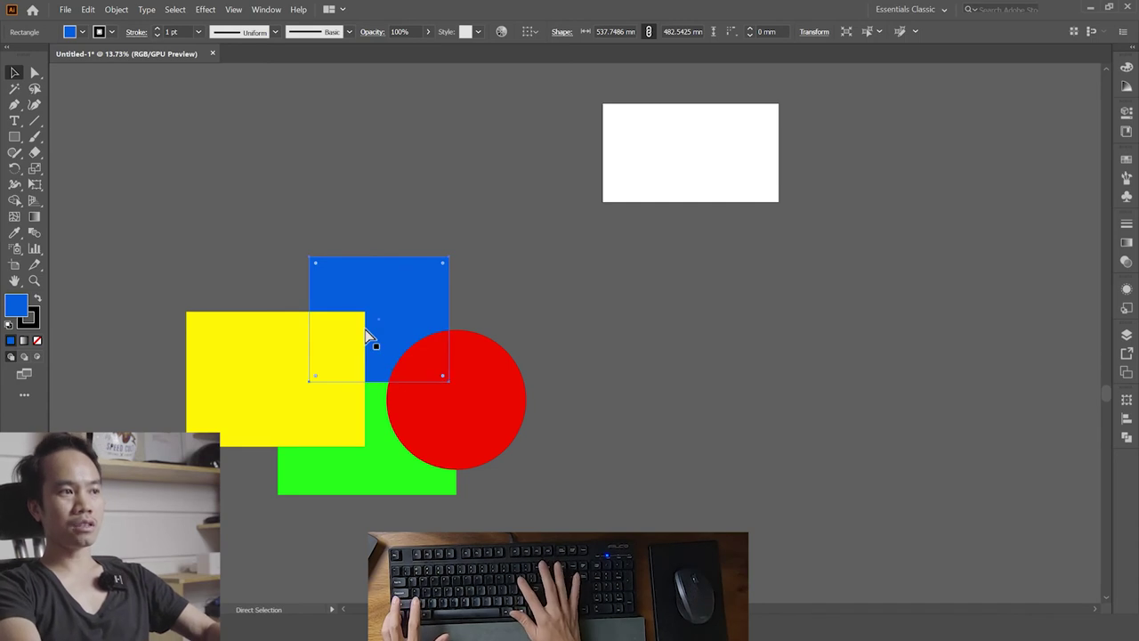
pyautogui.hotkey('ctrl', ']')
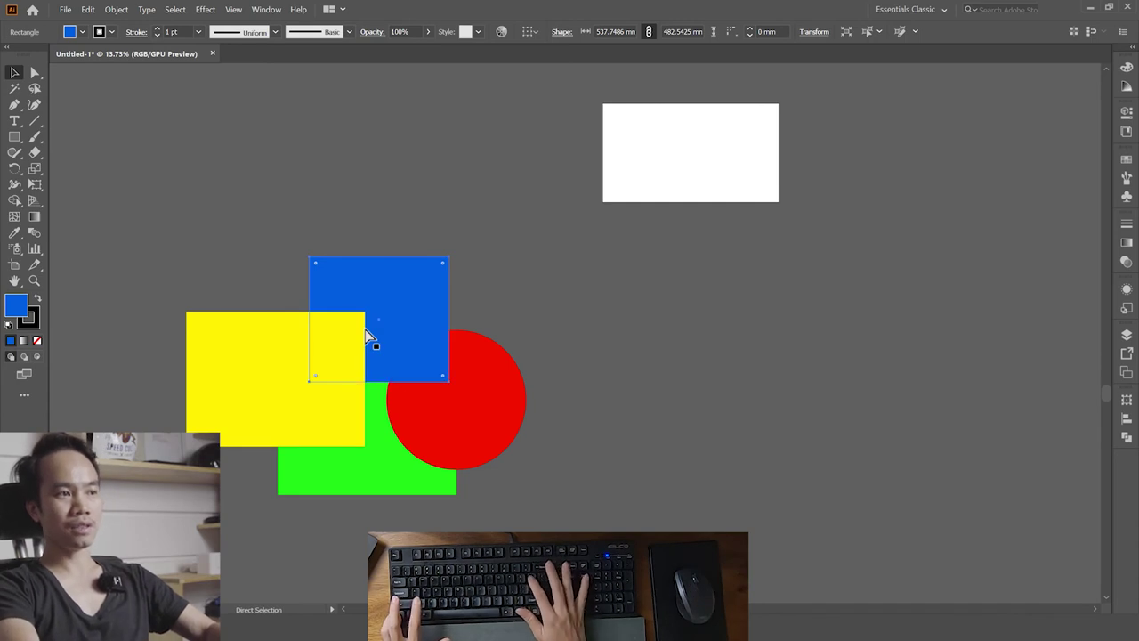
pyautogui.hotkey('ctrl', ']')
pyautogui.hotkey('ctrl', 'shift', 'a')
# - Reselect the blue rectangle and shift it through the stack again, ending one level back
pyautogui.click(336, 348)
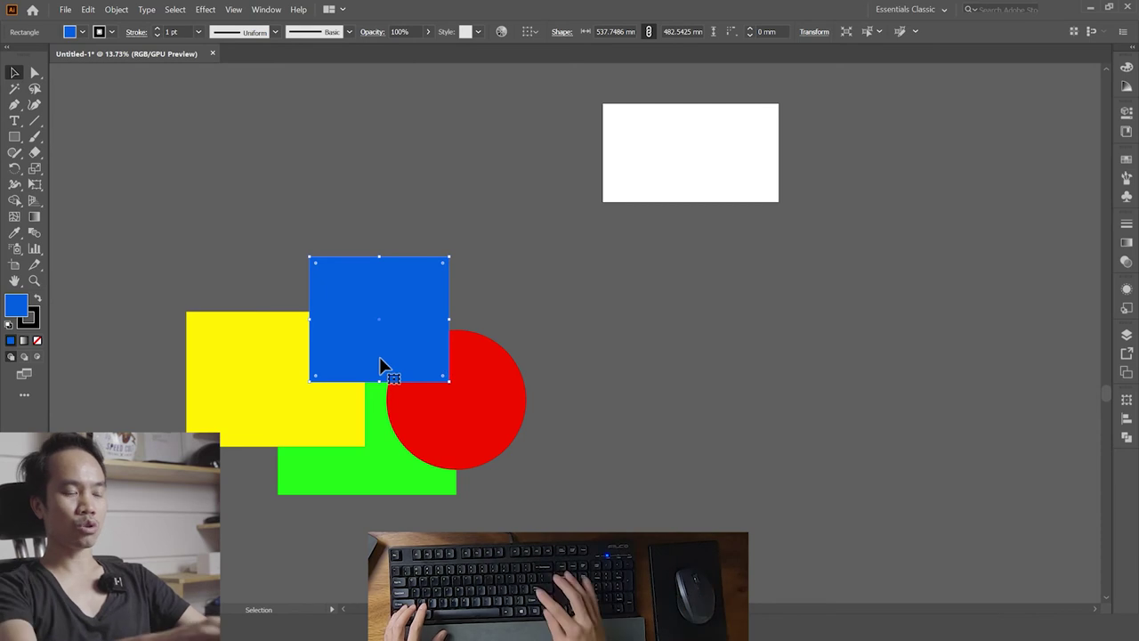
pyautogui.press('a')
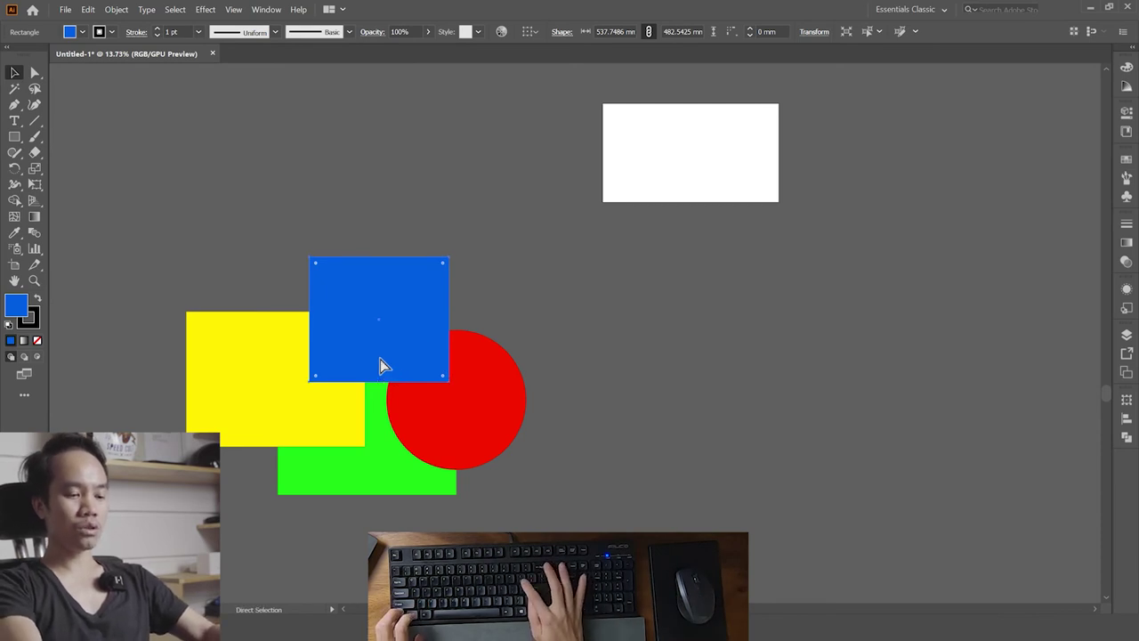
pyautogui.hotkey('ctrl', '[')
pyautogui.hotkey('ctrl', '[')
pyautogui.hotkey('ctrl', '[')
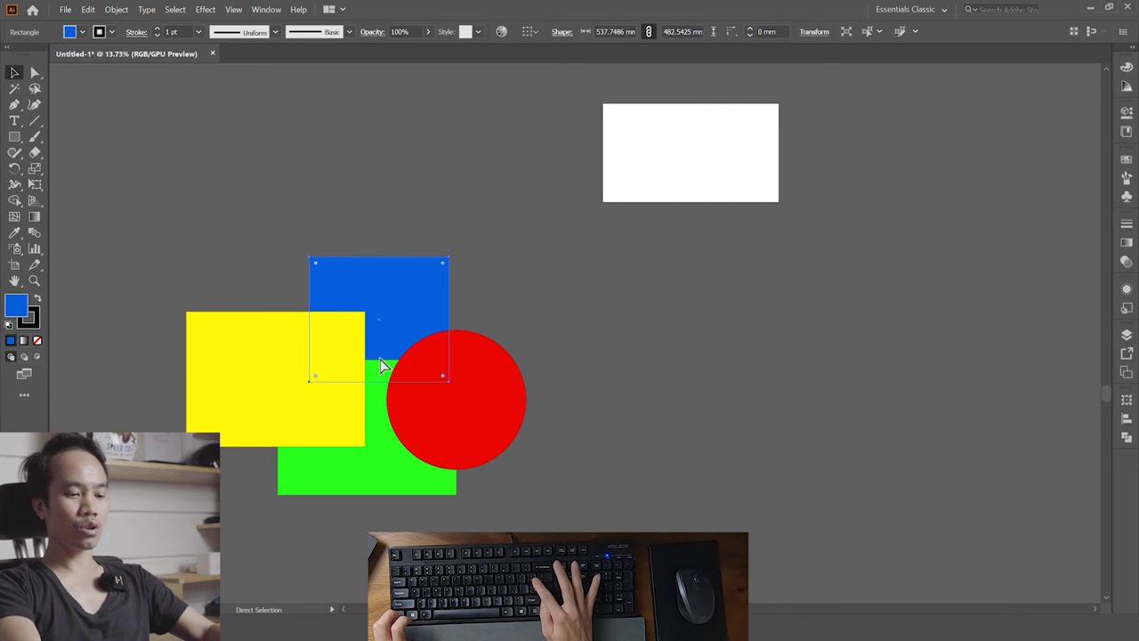
pyautogui.hotkey('ctrl', ']')
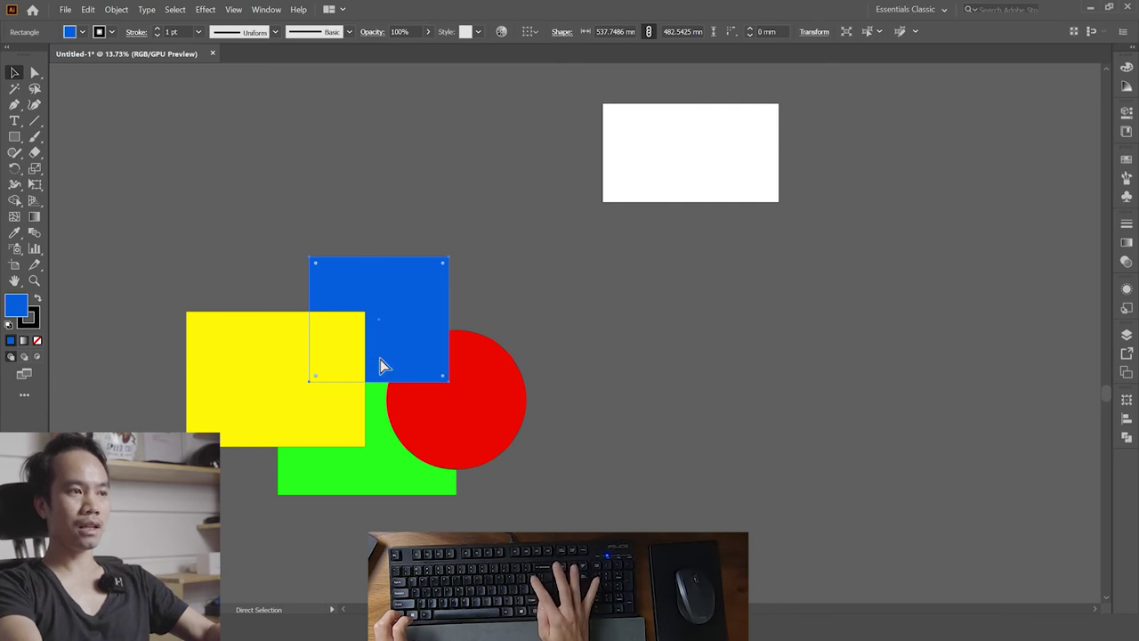
pyautogui.hotkey('ctrl', ']')
pyautogui.hotkey('ctrl', '[')
pyautogui.hotkey('ctrl', '[')
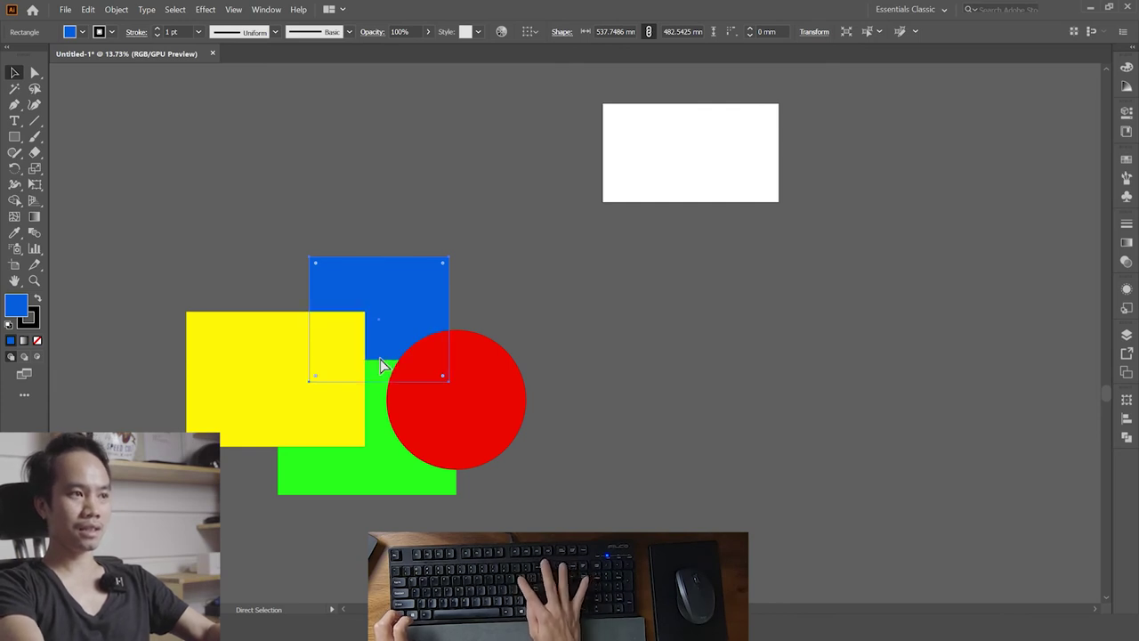
# - Switch selection tools and flip the blue rectangle between front and back of the stack
pyautogui.hotkey('ctrl', ']')
pyautogui.hotkey('ctrl', ']')
pyautogui.hotkey('ctrl', '[')
pyautogui.hotkey('ctrl', '[')
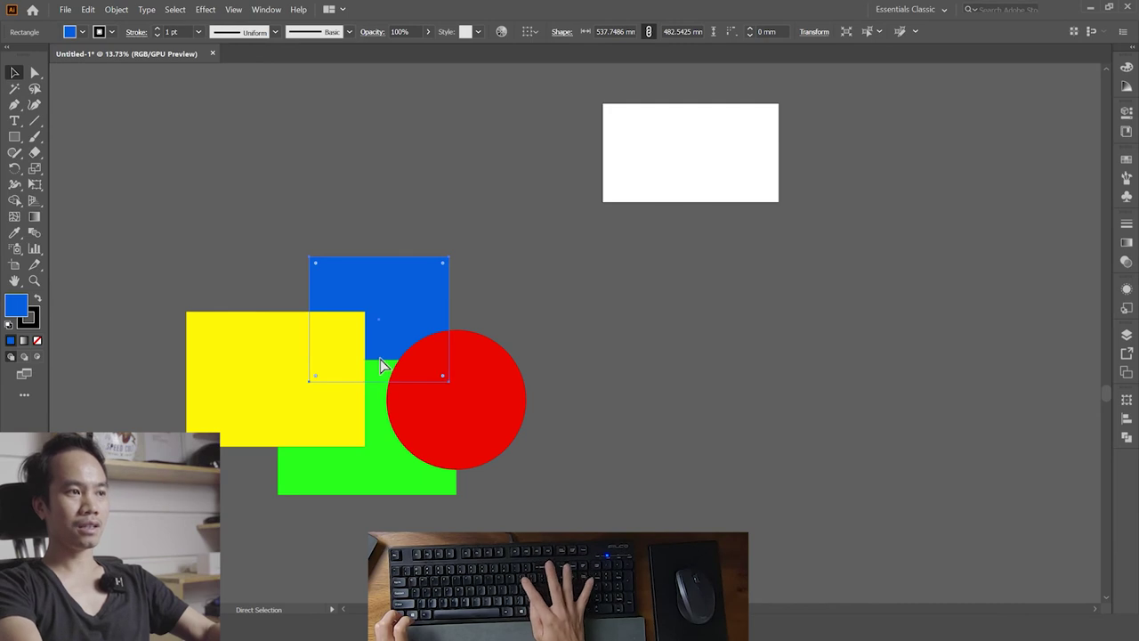
pyautogui.press('v')
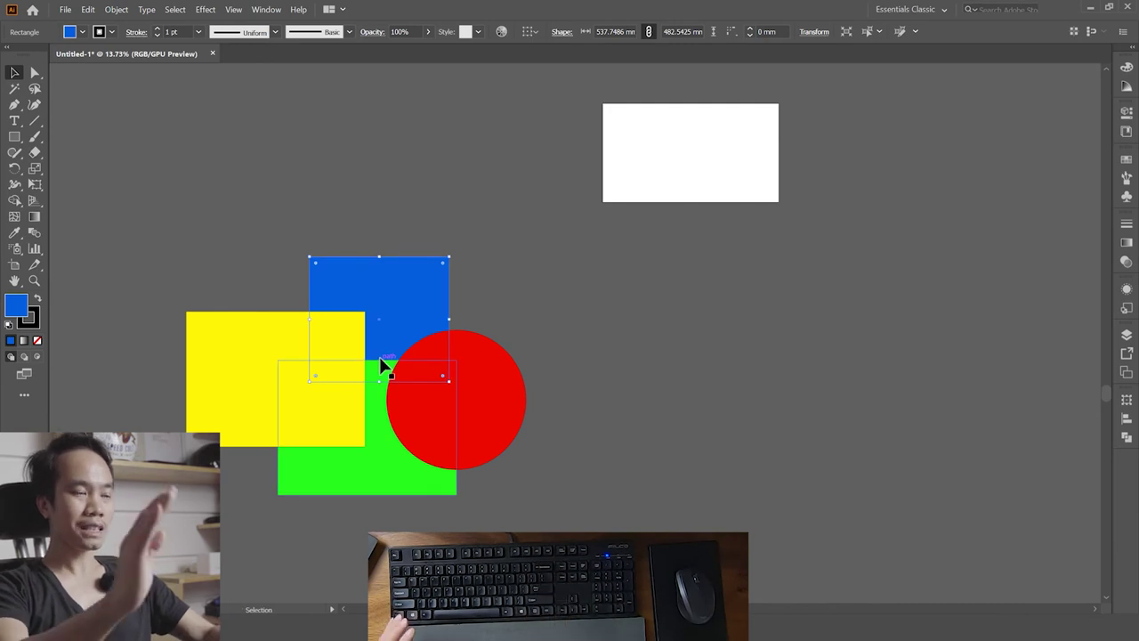
pyautogui.press('a')
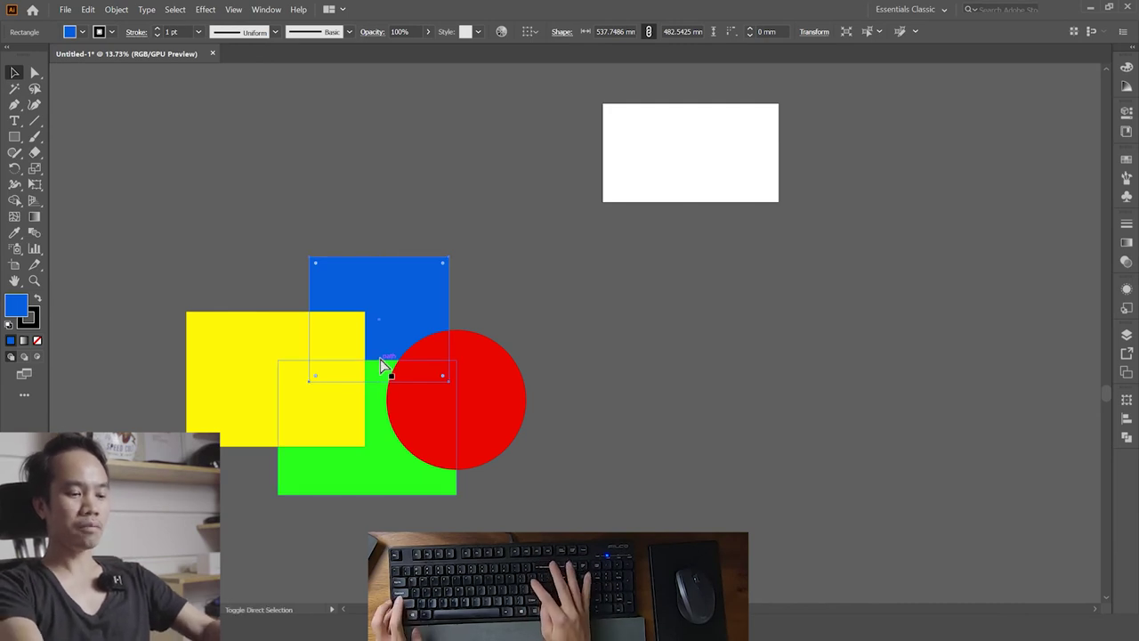
pyautogui.hotkey('ctrl', 'shift', ']')
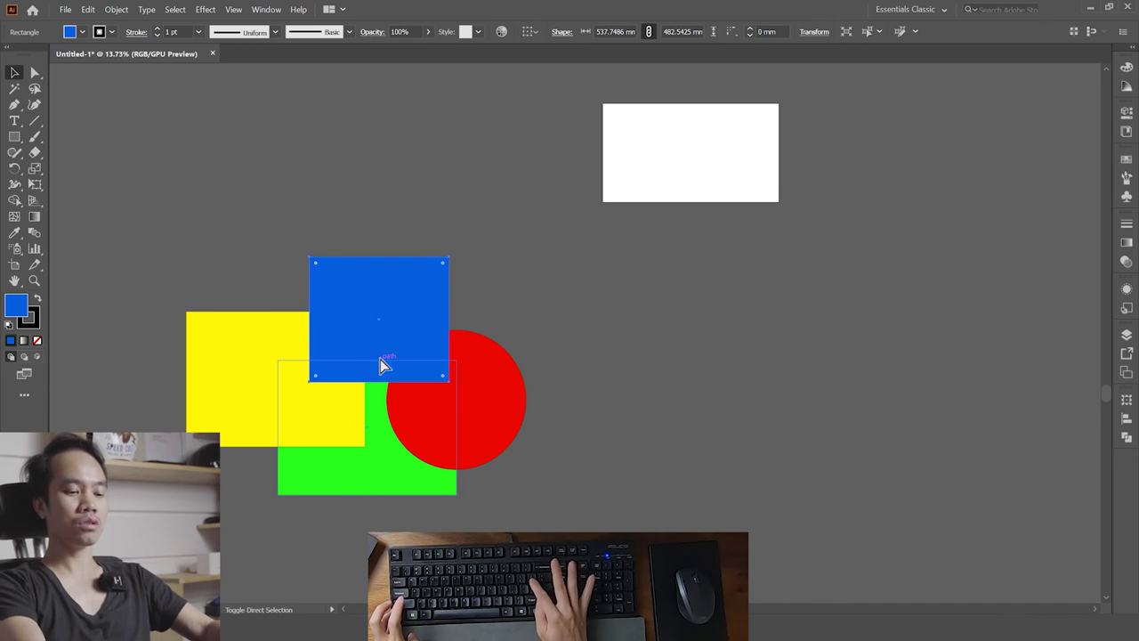
pyautogui.hotkey('ctrl', 'shift', '[')
pyautogui.hotkey('ctrl', 'shift', ']')
pyautogui.hotkey('ctrl', 'shift', '[')
pyautogui.hotkey('ctrl', 'shift', ']')
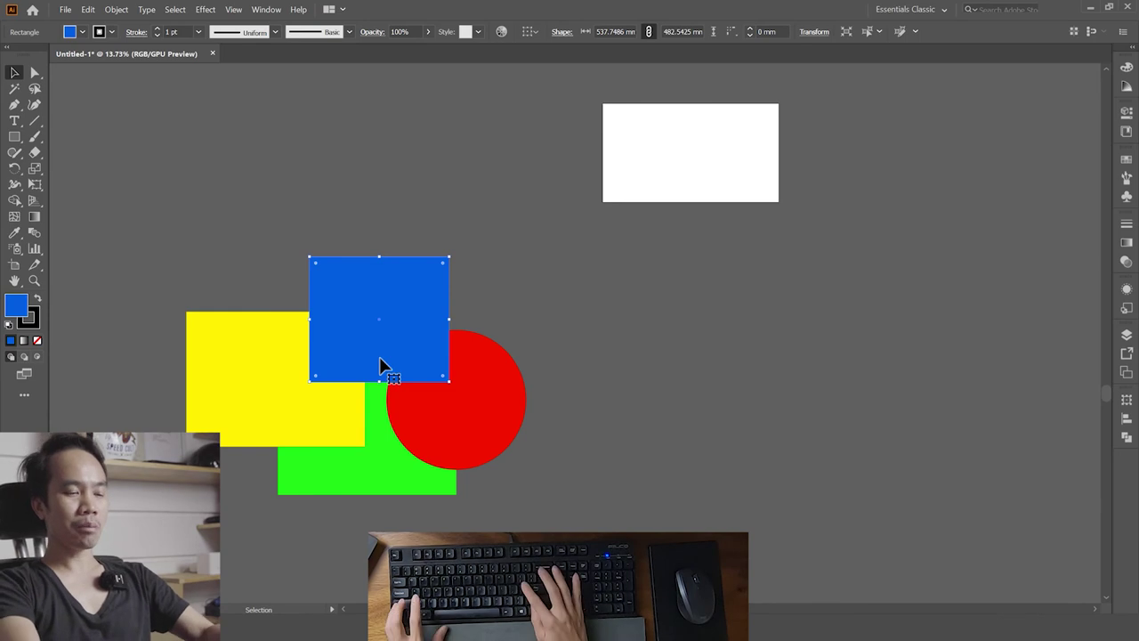
# - Send the blue square behind all the other shapes and clear the selection
pyautogui.hotkey('ctrl', 'shift', '[')
pyautogui.hotkey('ctrl', 'shift', ']')
pyautogui.hotkey('ctrl', 'shift', '[')
pyautogui.hotkey('ctrl', ']')
pyautogui.hotkey('ctrl', '[')
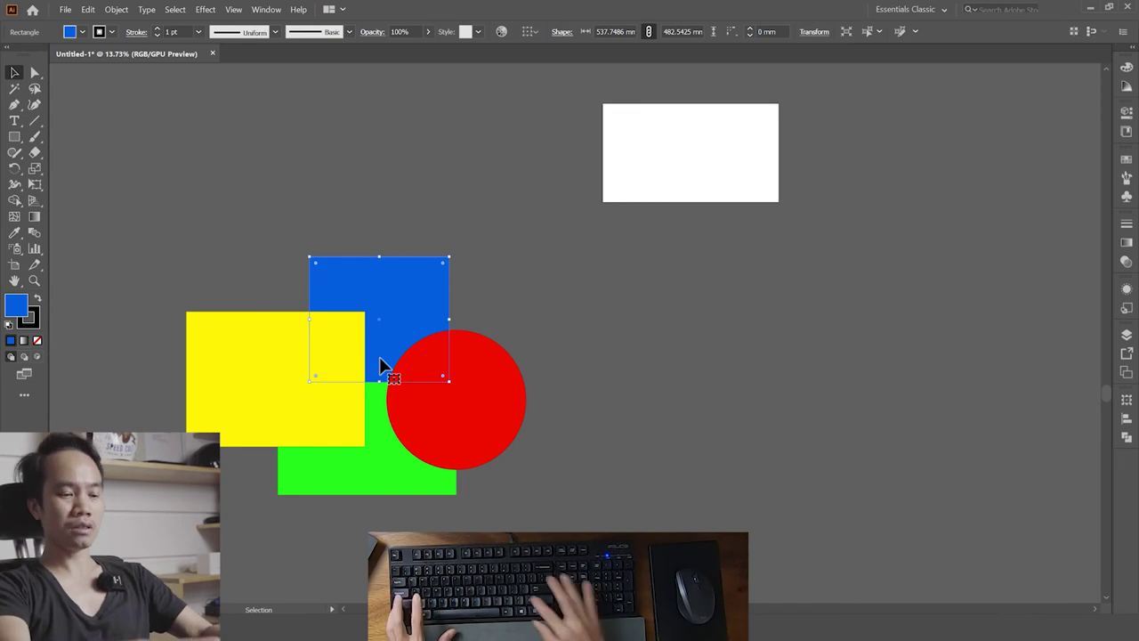
pyautogui.hotkey('ctrl', '[')
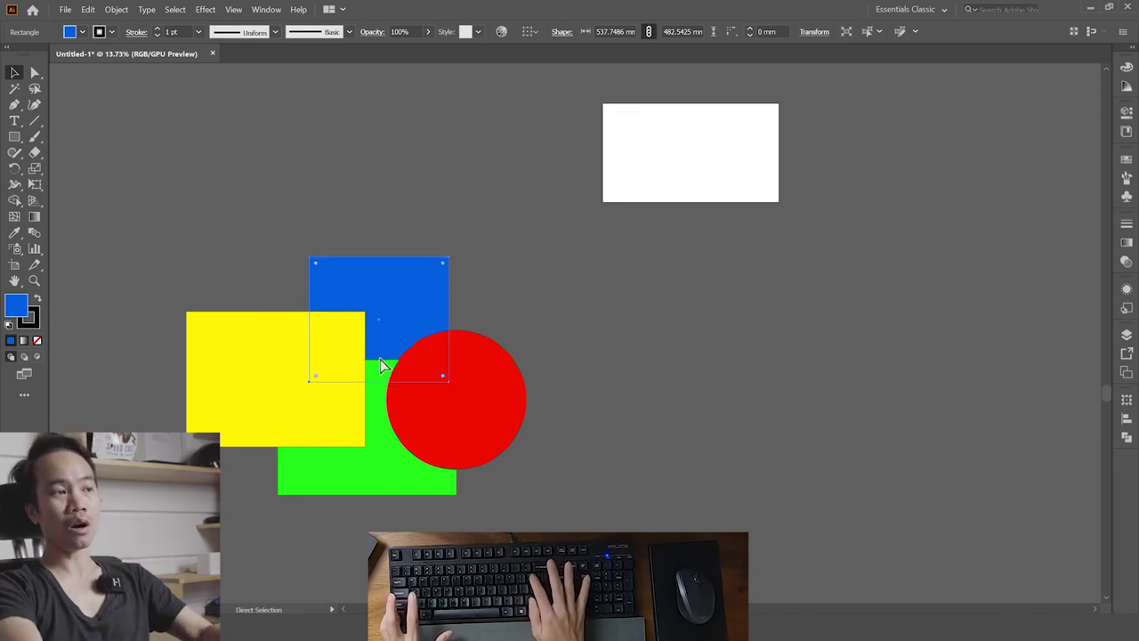
pyautogui.hotkey('ctrl', 'shift', ']')
pyautogui.hotkey('ctrl', 'shift', '[')
pyautogui.hotkey('ctrl', 'shift', ']')
pyautogui.hotkey('ctrl', 'shift', '[')
pyautogui.hotkey('ctrl', 'shift', ']')
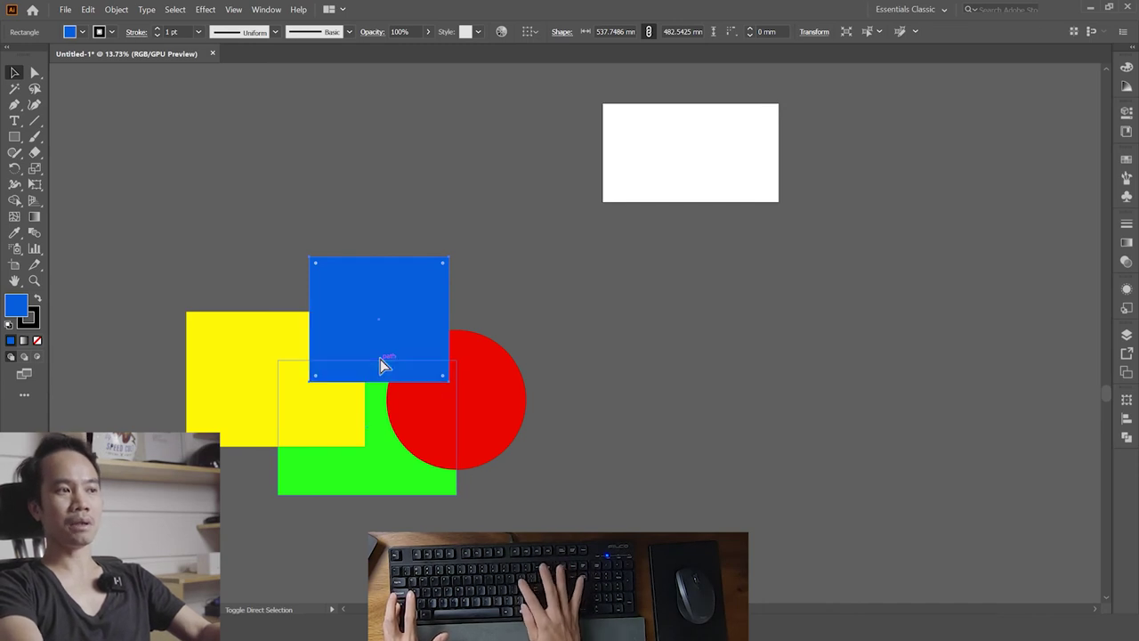
pyautogui.hotkey('ctrl', 'shift', '[')
pyautogui.click(554, 349)
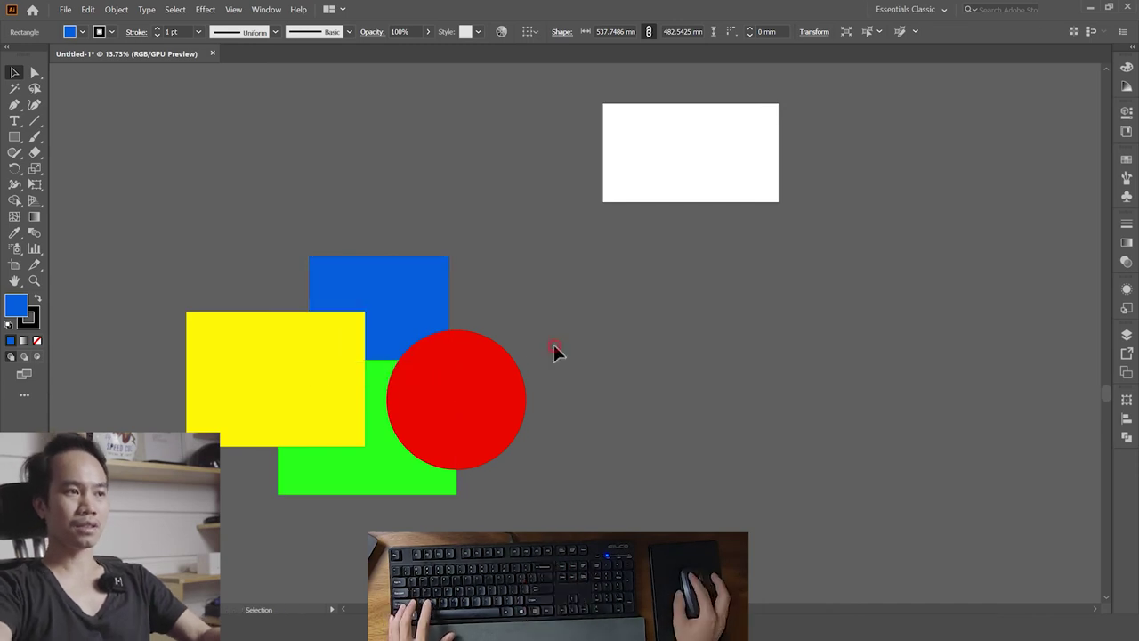
# - Select the red circle and move it to the right, then undo the move
pyautogui.click(449, 394)
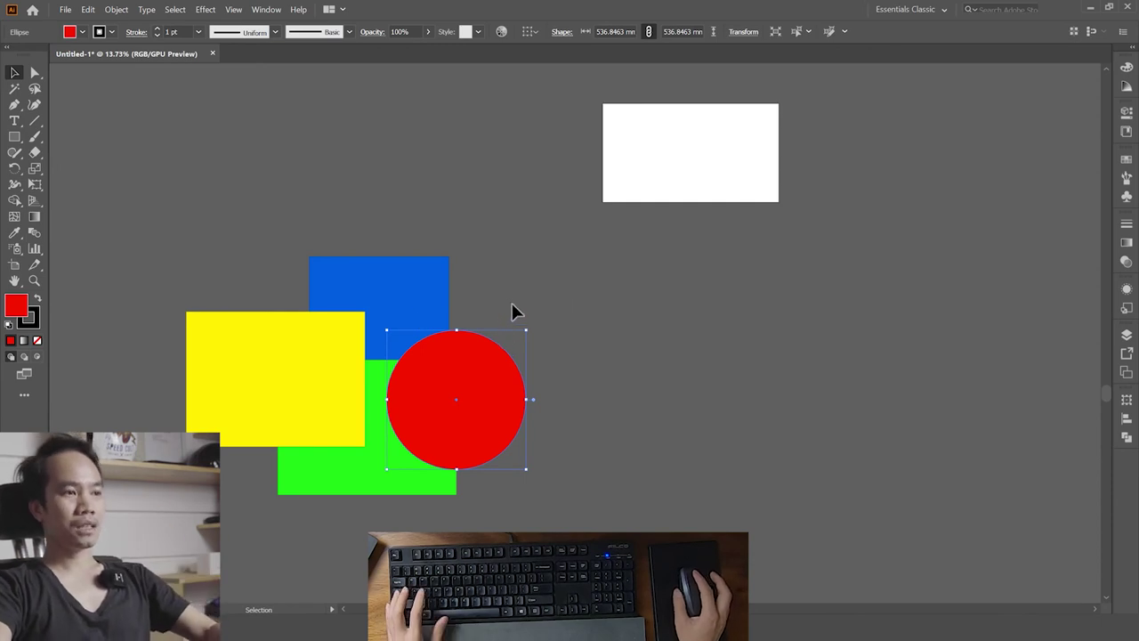
pyautogui.moveTo(512, 297); pyautogui.dragTo(437, 277)
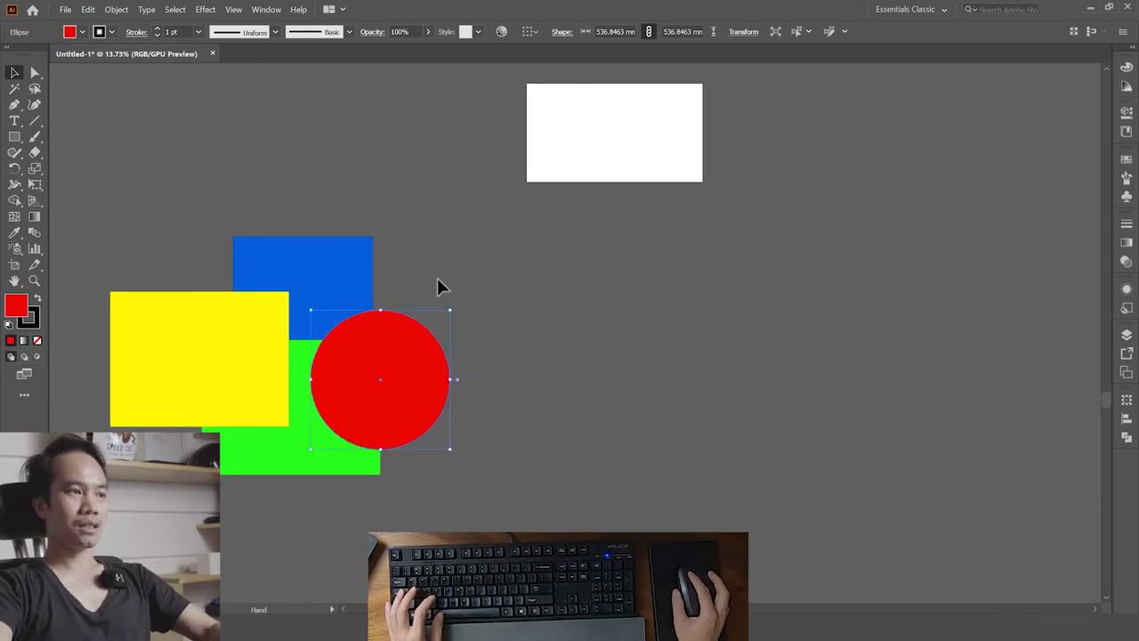
pyautogui.click(512, 321)
pyautogui.click(416, 364)
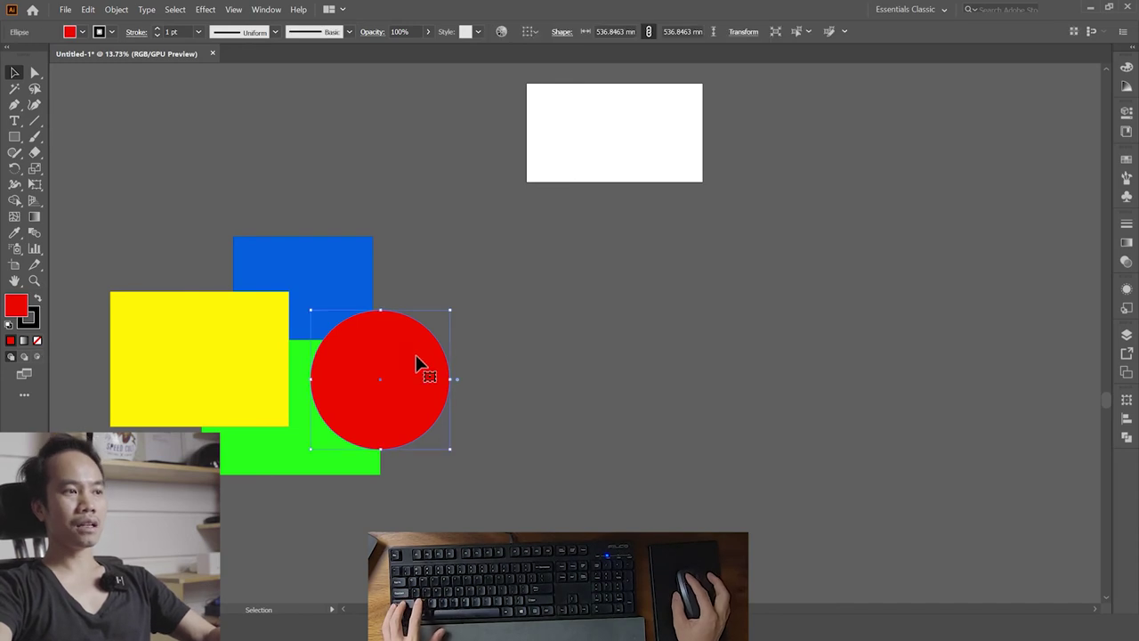
pyautogui.moveTo(392, 364)
pyautogui.mouseDown()
pyautogui.moveTo(582, 323)
pyautogui.moveTo(537, 415)
pyautogui.mouseUp()
pyautogui.hotkey('ctrl', 'z')
# - Move the blue square under the red circle, group them, and place the group below the white rectangle
pyautogui.moveTo(628, 363)
pyautogui.mouseDown()
pyautogui.moveTo(755, 300)
pyautogui.moveTo(591, 322)
pyautogui.moveTo(616, 326)
pyautogui.moveTo(628, 356)
pyautogui.mouseUp()
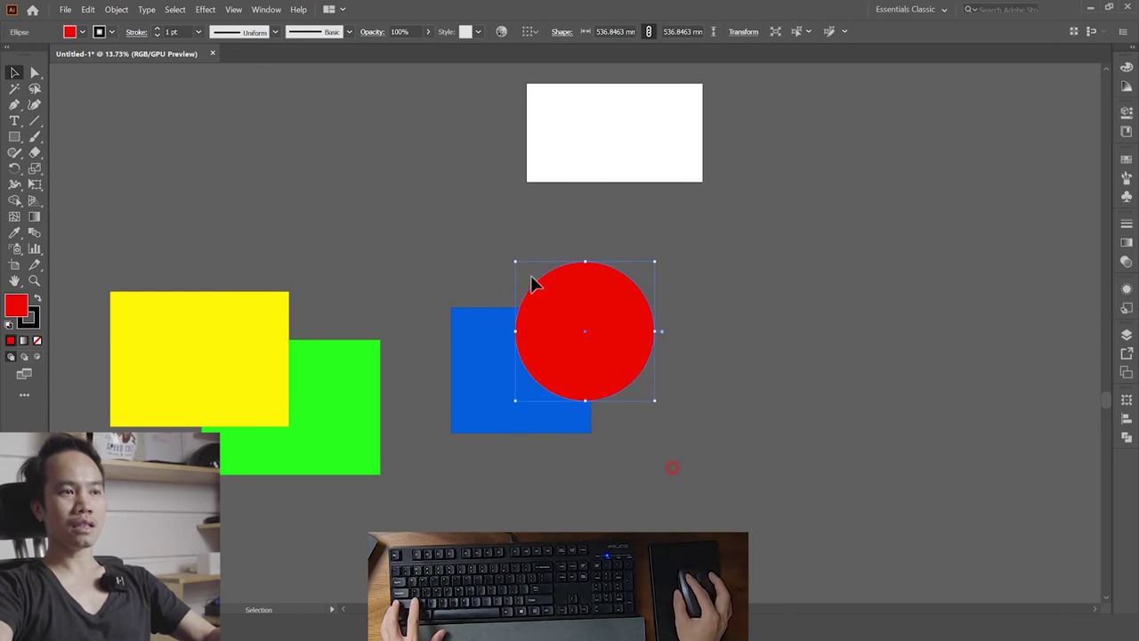
pyautogui.keyDown('shift'); pyautogui.click(579, 418); pyautogui.keyUp('shift')
pyautogui.hotkey('ctrl', 'g')
pyautogui.moveTo(602, 363)
pyautogui.mouseDown()
pyautogui.moveTo(516, 232)
pyautogui.moveTo(673, 395)
pyautogui.moveTo(590, 470)
pyautogui.mouseUp()
pyautogui.hotkey('ctrl', 'z')
pyautogui.moveTo(641, 374)
pyautogui.mouseDown()
pyautogui.moveTo(519, 283)
pyautogui.moveTo(719, 415)
pyautogui.moveTo(552, 457)
pyautogui.moveTo(598, 381)
pyautogui.moveTo(564, 291)
pyautogui.moveTo(681, 526)
pyautogui.moveTo(862, 425)
pyautogui.mouseUp()
# - Undo the scaling so the red circle returns to full round size
pyautogui.hotkey('ctrl', 'z')
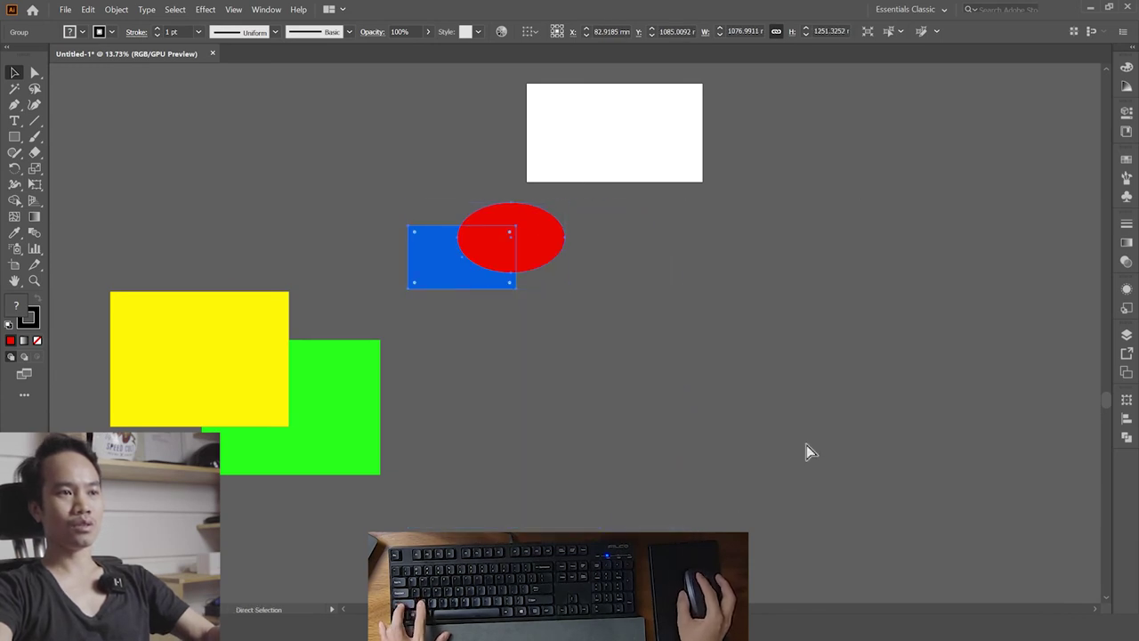
pyautogui.hotkey('ctrl', 'z')
pyautogui.hotkey('ctrl', 'z')
pyautogui.click(573, 304)
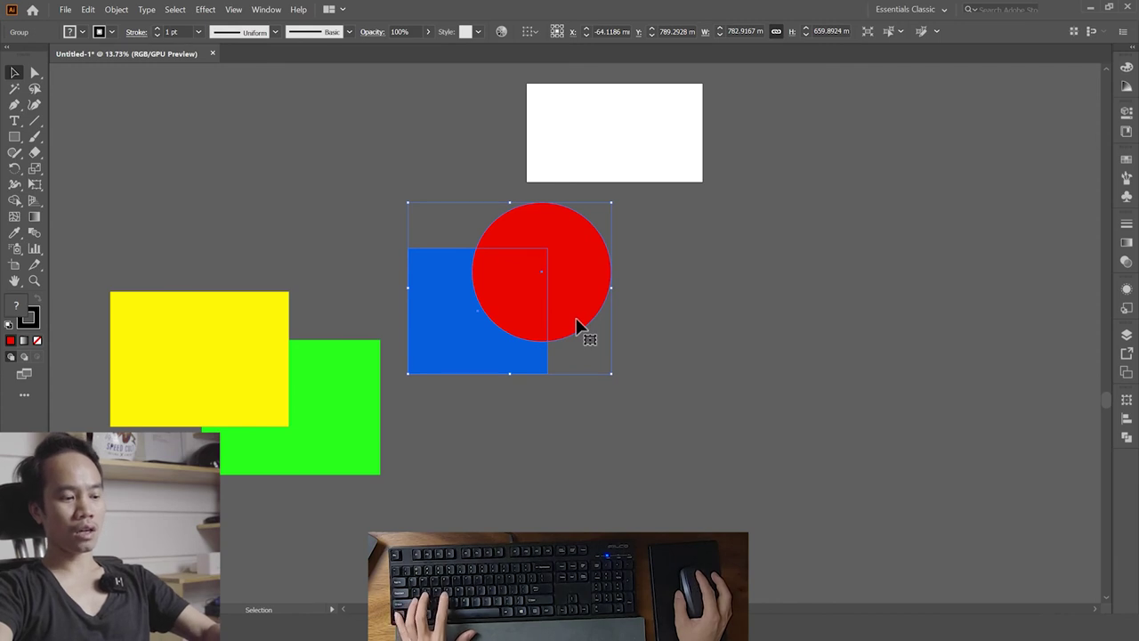
pyautogui.click(624, 361)
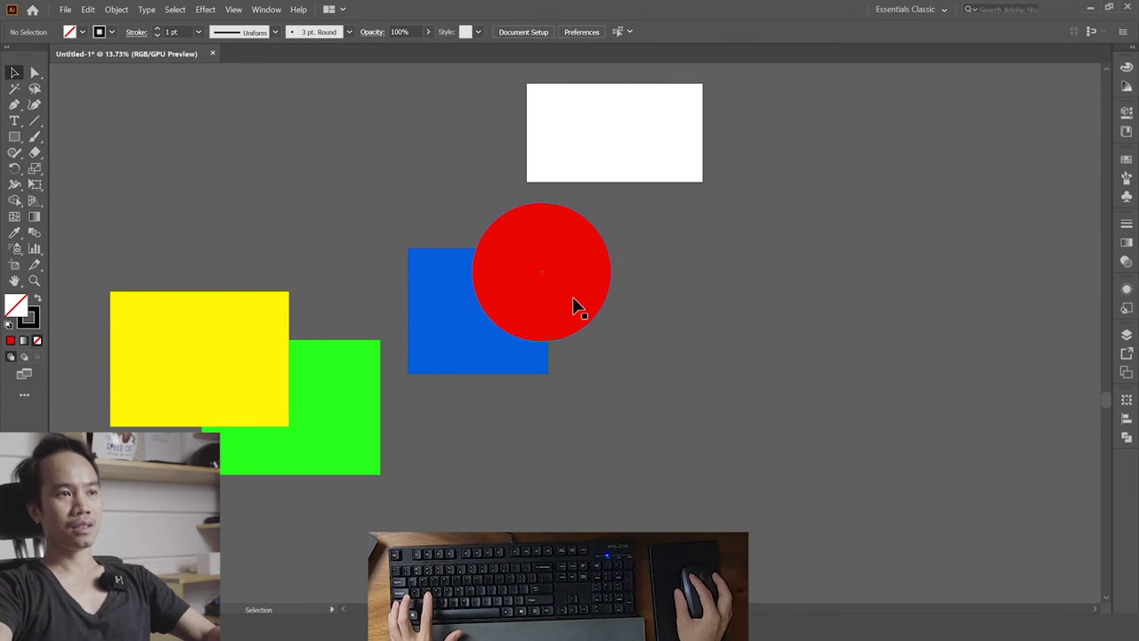
pyautogui.moveTo(574, 306); pyautogui.dragTo(775, 312)
pyautogui.hotkey('ctrl', 'z')
# - Try repositioning the red circle and blue square, undoing each trial move
pyautogui.click(624, 373)
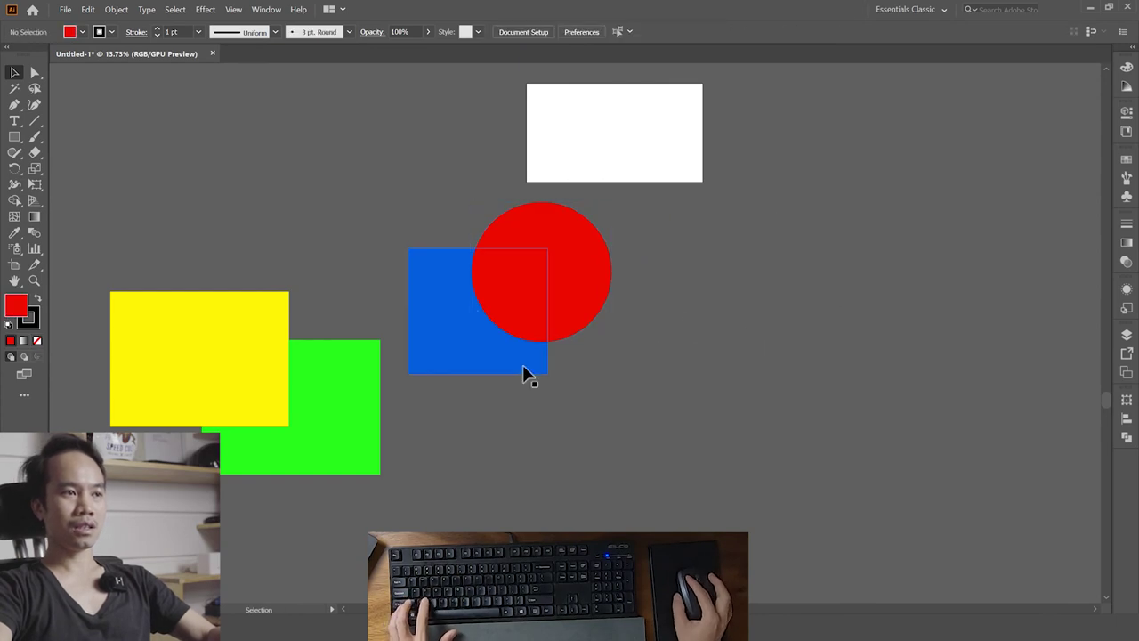
pyautogui.click(478, 267)
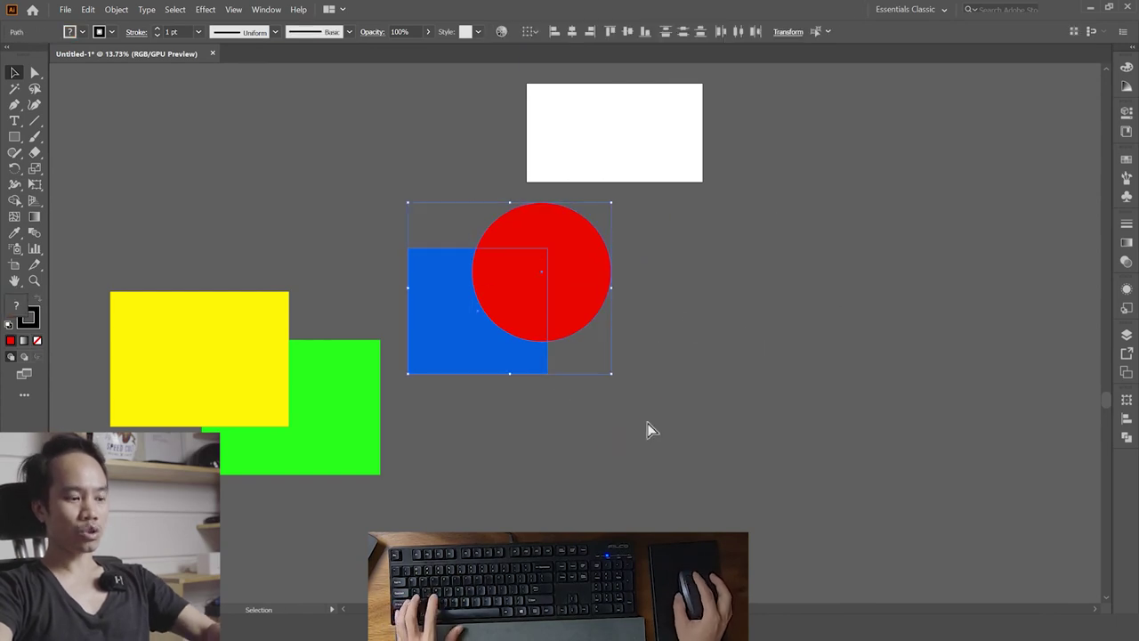
pyautogui.click(621, 370)
pyautogui.moveTo(502, 323)
pyautogui.mouseDown()
pyautogui.moveTo(638, 400)
pyautogui.moveTo(582, 412)
pyautogui.moveTo(571, 364)
pyautogui.moveTo(637, 269)
pyautogui.moveTo(856, 254)
pyautogui.mouseUp()
pyautogui.click(668, 399)
pyautogui.hotkey('ctrl', 'z')
pyautogui.moveTo(532, 292); pyautogui.dragTo(654, 441)
pyautogui.hotkey('ctrl', 'z')
pyautogui.hotkey('ctrl', 'z')
pyautogui.hotkey('ctrl', 'z')
pyautogui.moveTo(639, 331); pyautogui.dragTo(711, 363)
pyautogui.hotkey('ctrl', 'z')
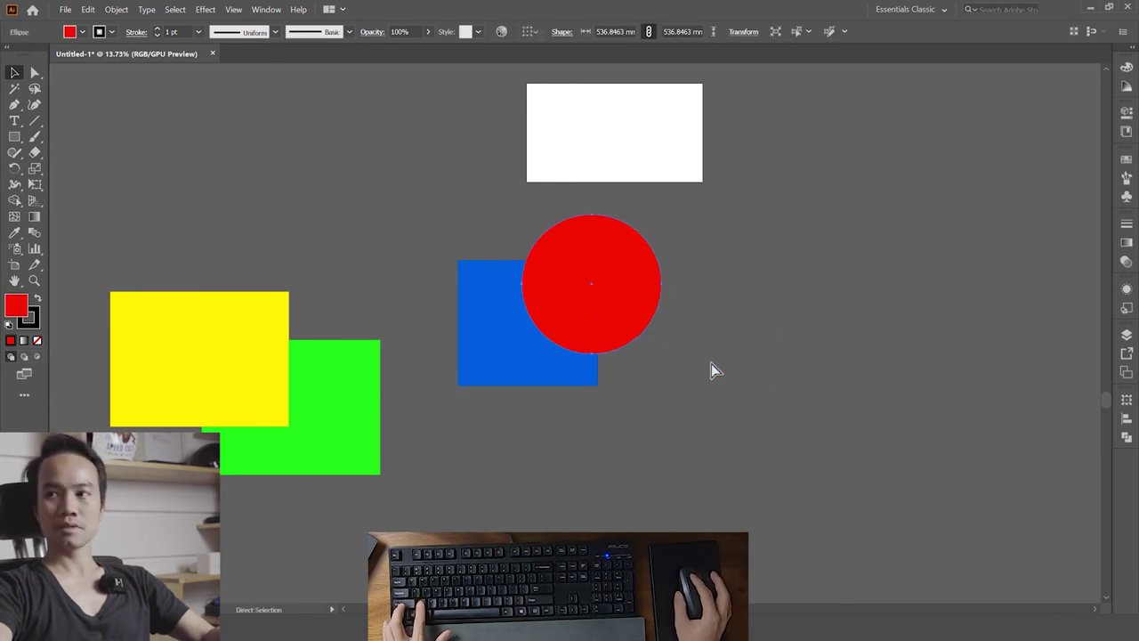
# - Marquee-select the blue square and red circle and bring up the Pathfinder panel
pyautogui.click(724, 391)
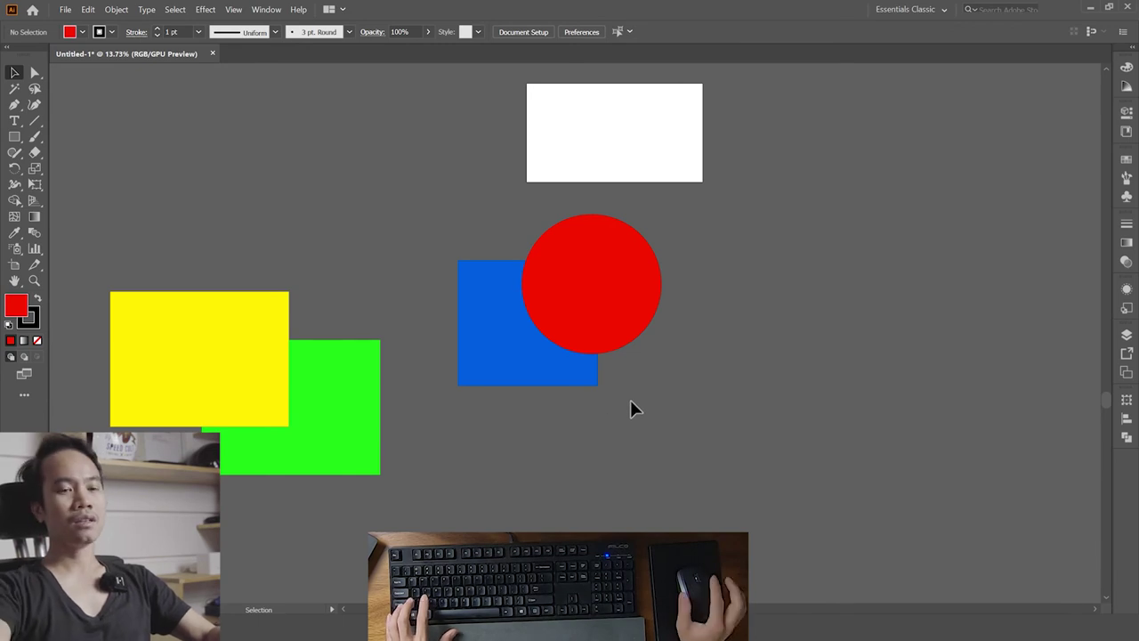
pyautogui.moveTo(630, 427); pyautogui.dragTo(598, 366)
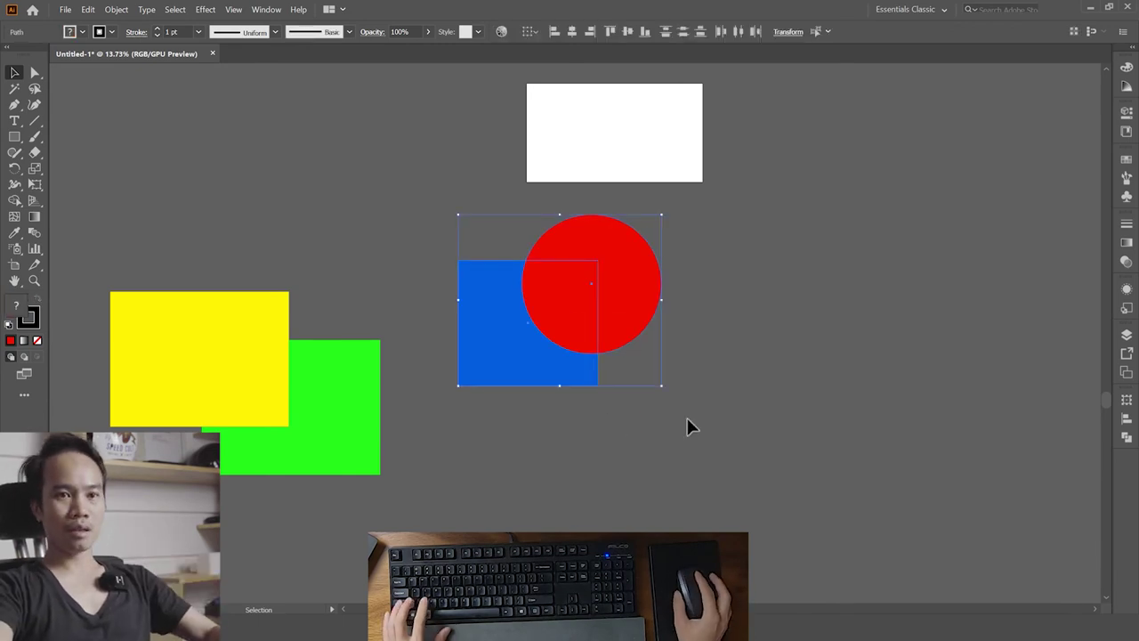
pyautogui.click(1127, 438)
# - Try Unite on the blue/red pair and the yellow/green pair, undoing each
pyautogui.moveTo(570, 404); pyautogui.dragTo(541, 290)
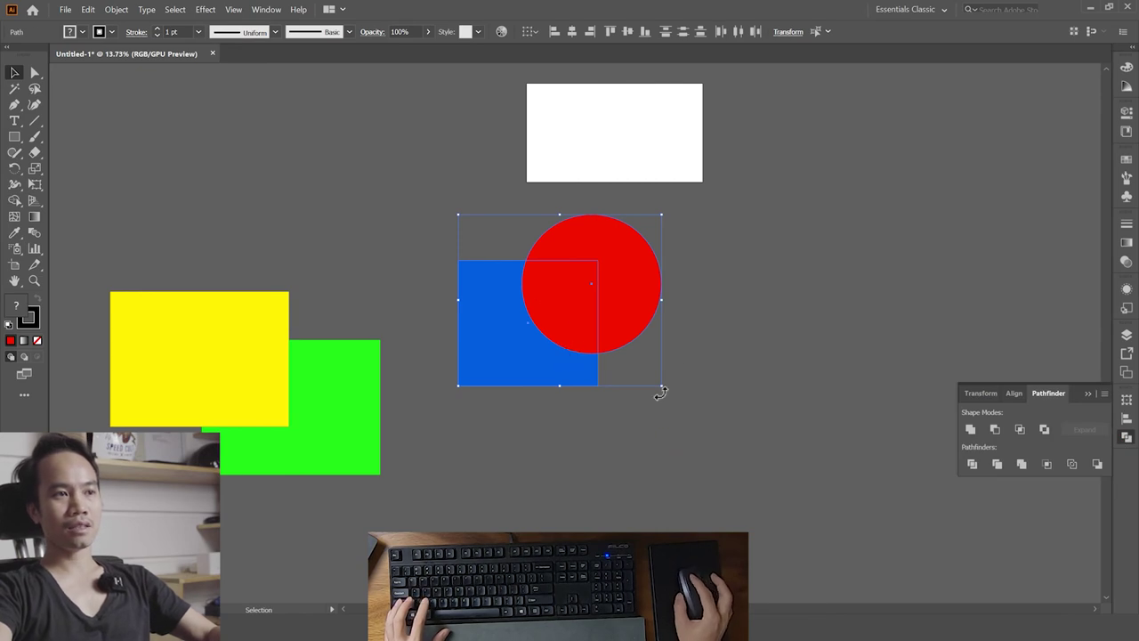
pyautogui.click(970, 429)
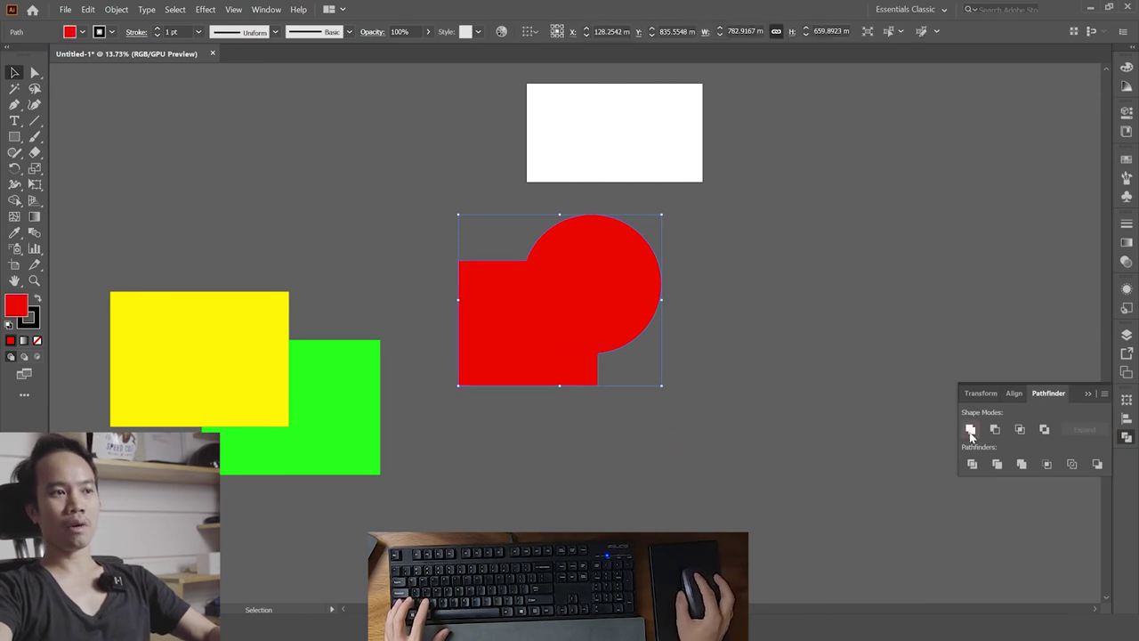
pyautogui.hotkey('ctrl', 'z')
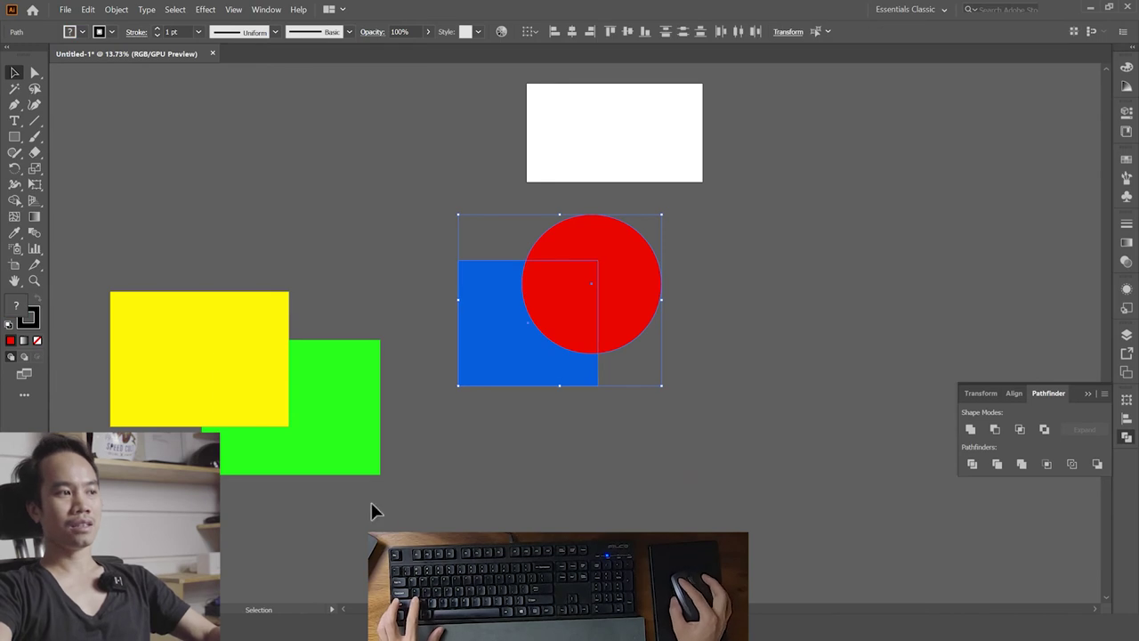
pyautogui.moveTo(371, 502); pyautogui.dragTo(276, 409)
pyautogui.click(970, 429)
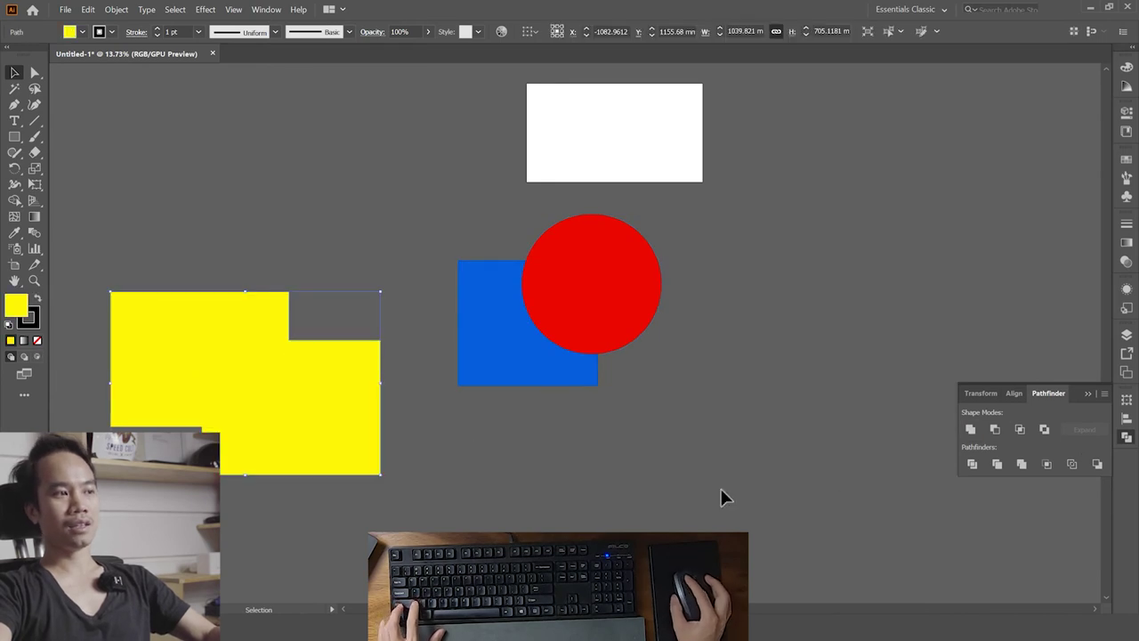
pyautogui.hotkey('ctrl', 'z')
# - Bring the blue square in front of the red circle and unite them
pyautogui.click(575, 348)
pyautogui.click(560, 374)
pyautogui.hotkey('ctrl', 'shift', ']')
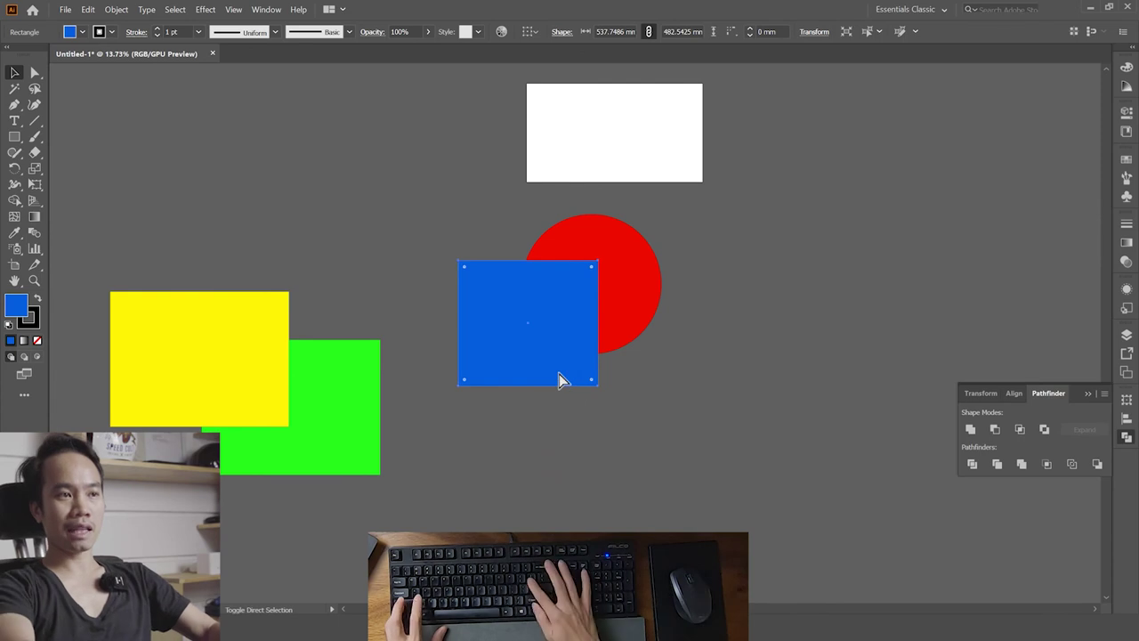
pyautogui.keyDown('shift'); pyautogui.click(628, 308); pyautogui.keyUp('shift')
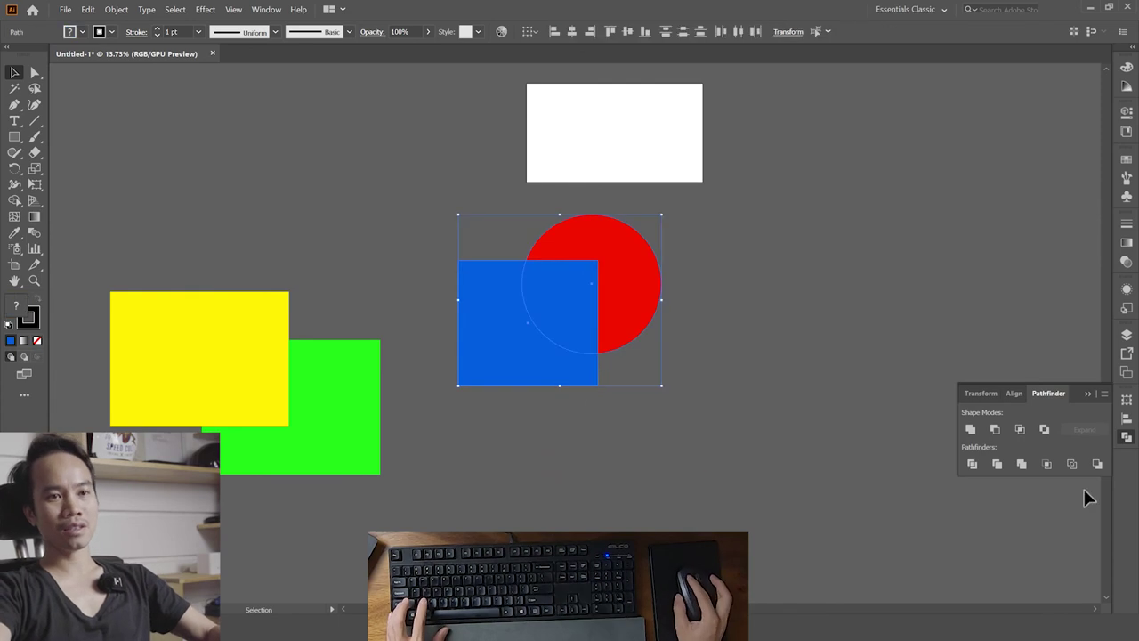
pyautogui.click(969, 430)
# - Bring the green rectangle in front of the yellow, unite them, then undo
pyautogui.click(232, 352)
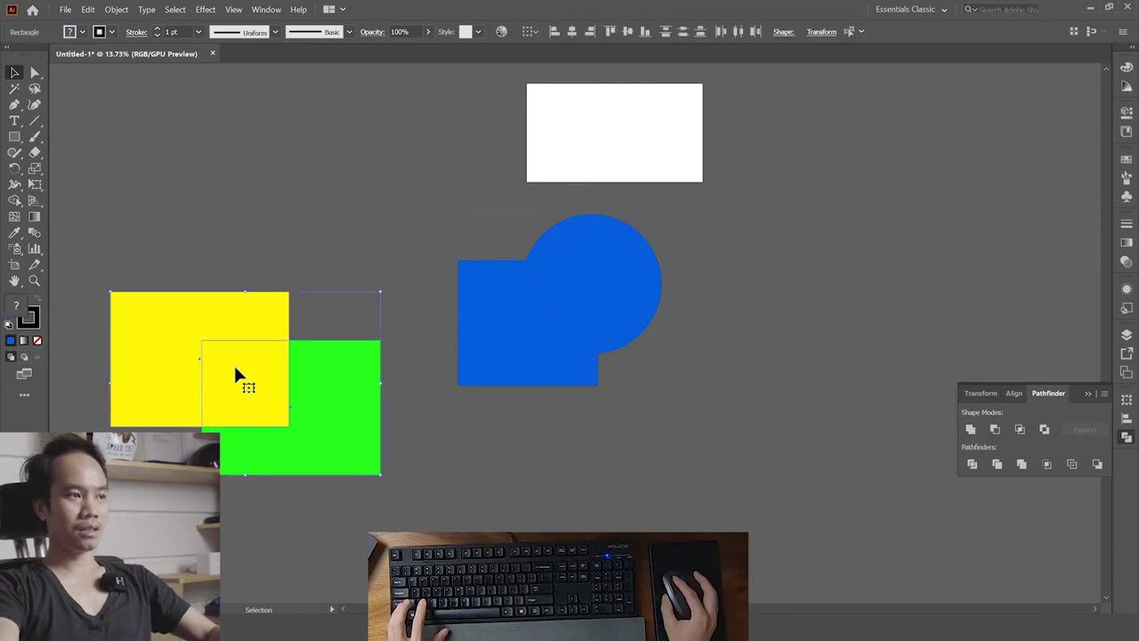
pyautogui.hotkey('ctrl', 'shift', 'a')
pyautogui.click(355, 448)
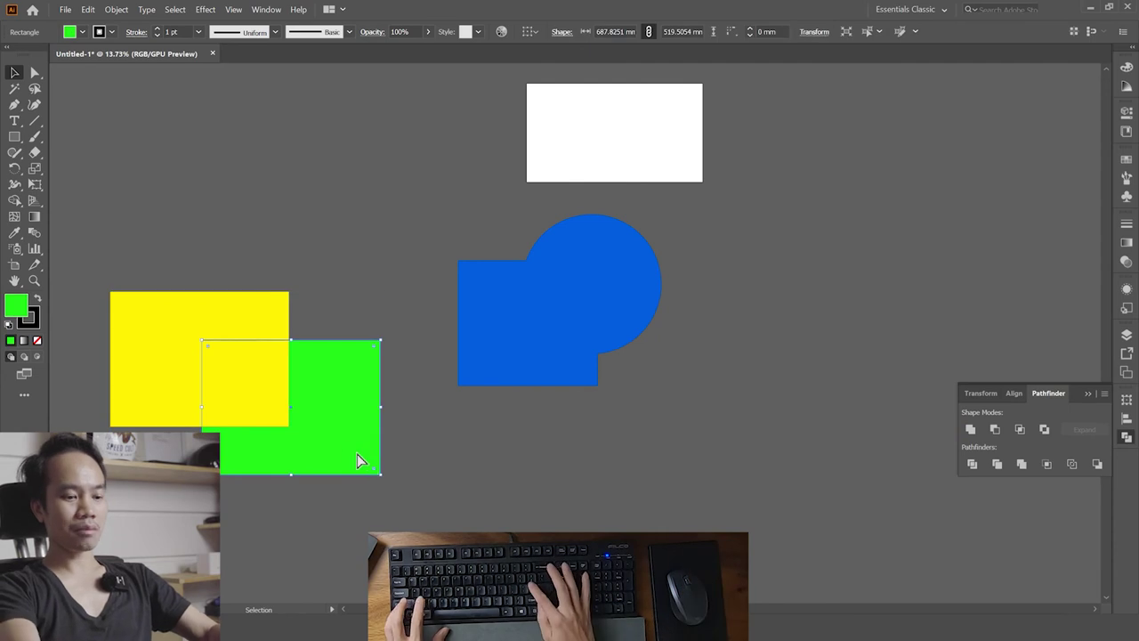
pyautogui.hotkey('ctrl', 'shift', ']')
pyautogui.click(311, 526)
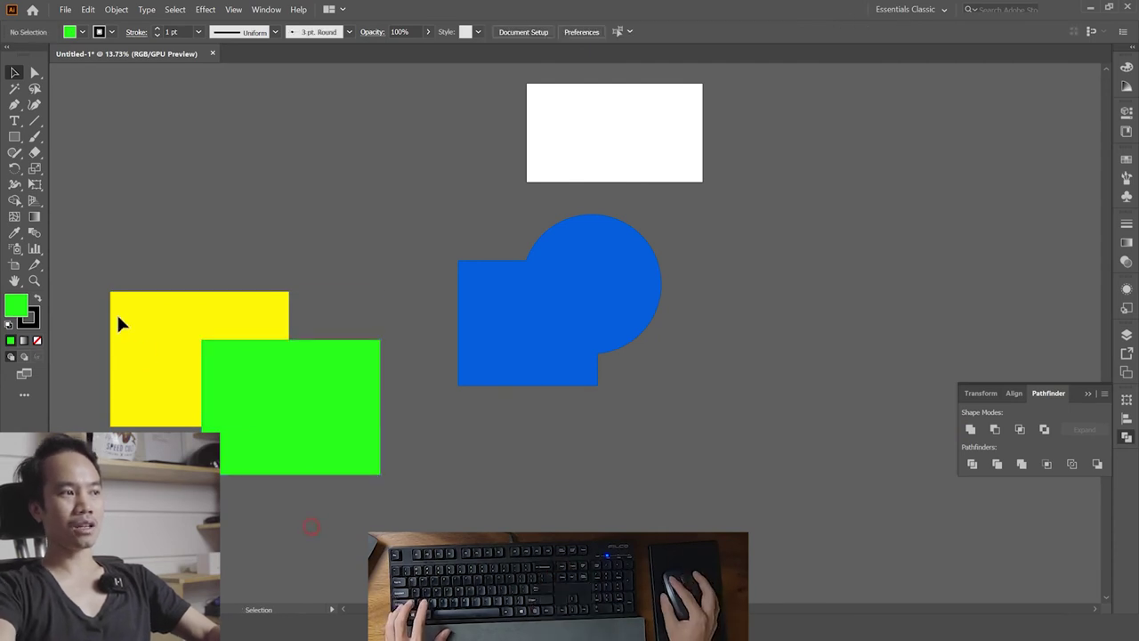
pyautogui.click(119, 323)
pyautogui.keyDown('shift'); pyautogui.click(294, 347); pyautogui.keyUp('shift')
pyautogui.click(971, 430)
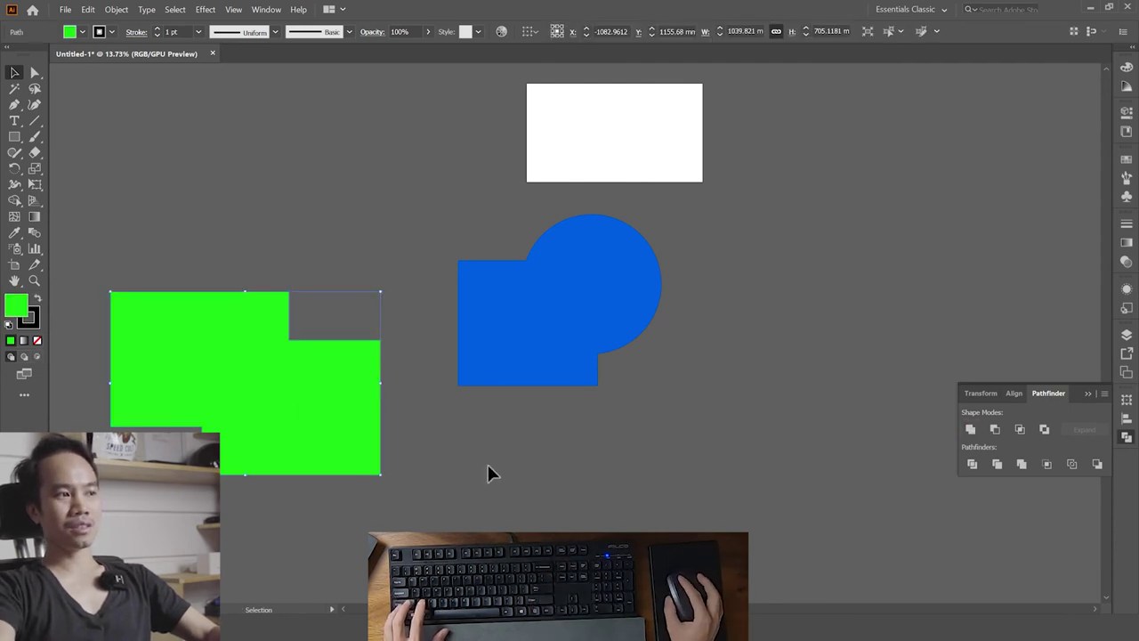
pyautogui.hotkey('ctrl', 'z')
pyautogui.hotkey('ctrl', 'z')
pyautogui.hotkey('ctrl', 'z')
pyautogui.hotkey('ctrl', 'z')
# - Return to the Selection tool and reselect the blue square and red circle
pyautogui.press('v')
pyautogui.click(653, 325)
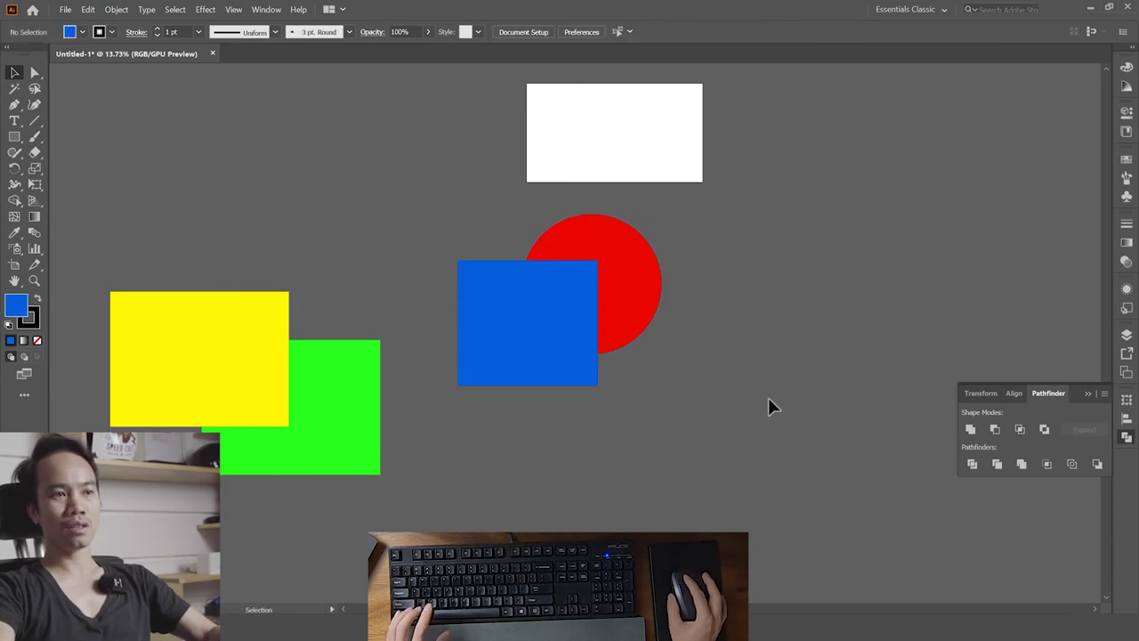
pyautogui.moveTo(643, 423); pyautogui.dragTo(587, 343)
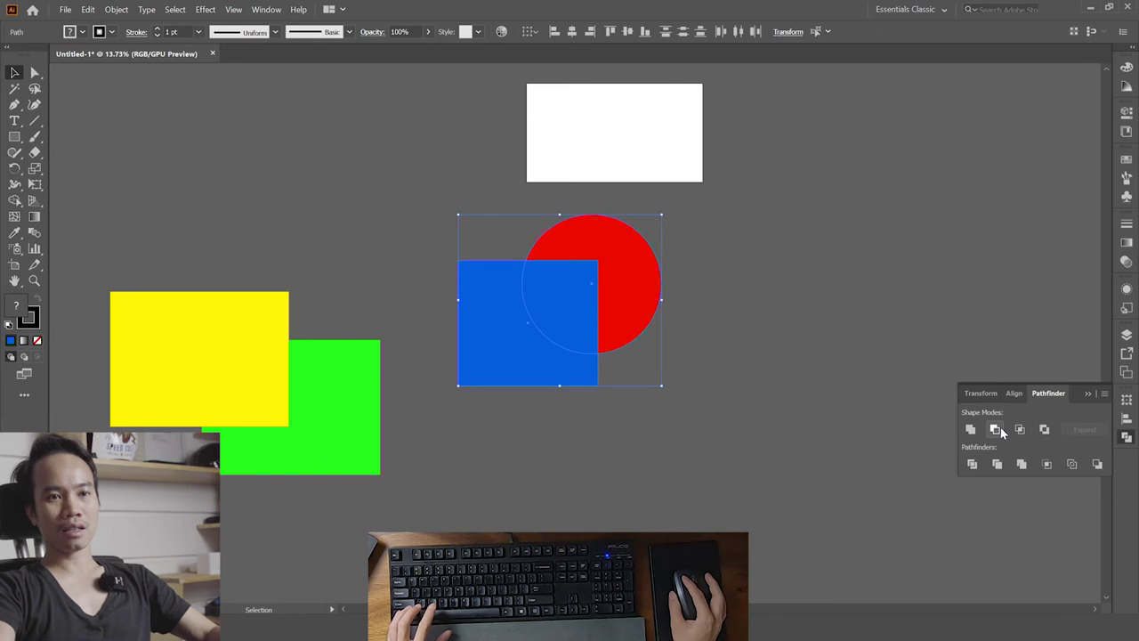
# - Try Minus Front on the blue/red and yellow/green pairs, undoing each
pyautogui.click(996, 429)
pyautogui.hotkey('ctrl', 'z')
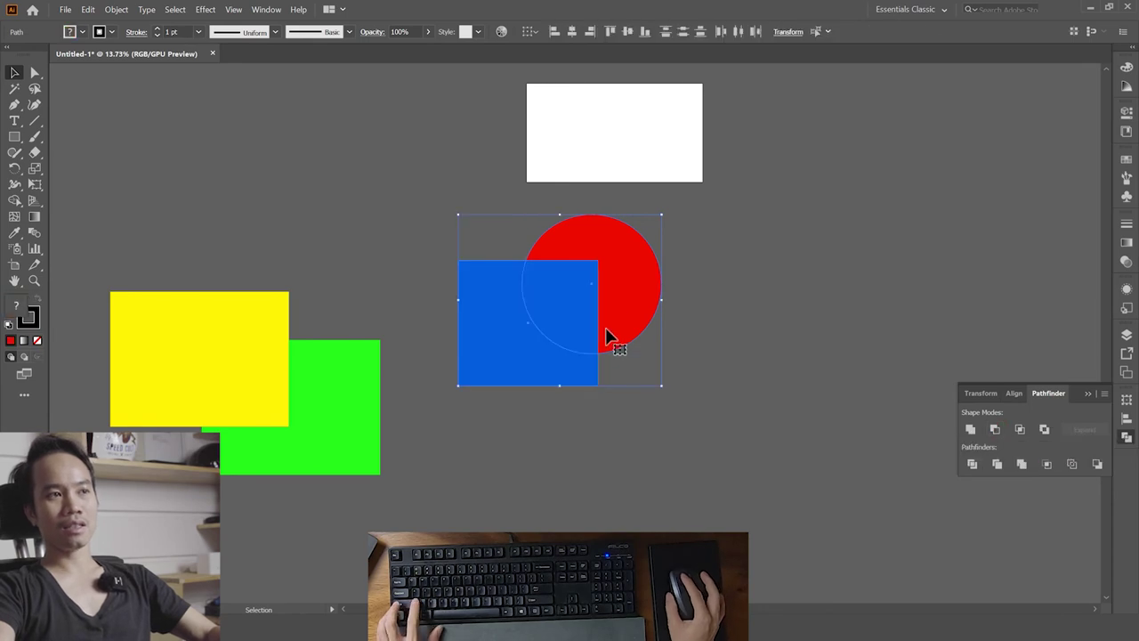
pyautogui.hotkey('ctrl', 'z')
pyautogui.hotkey('ctrl', 'z')
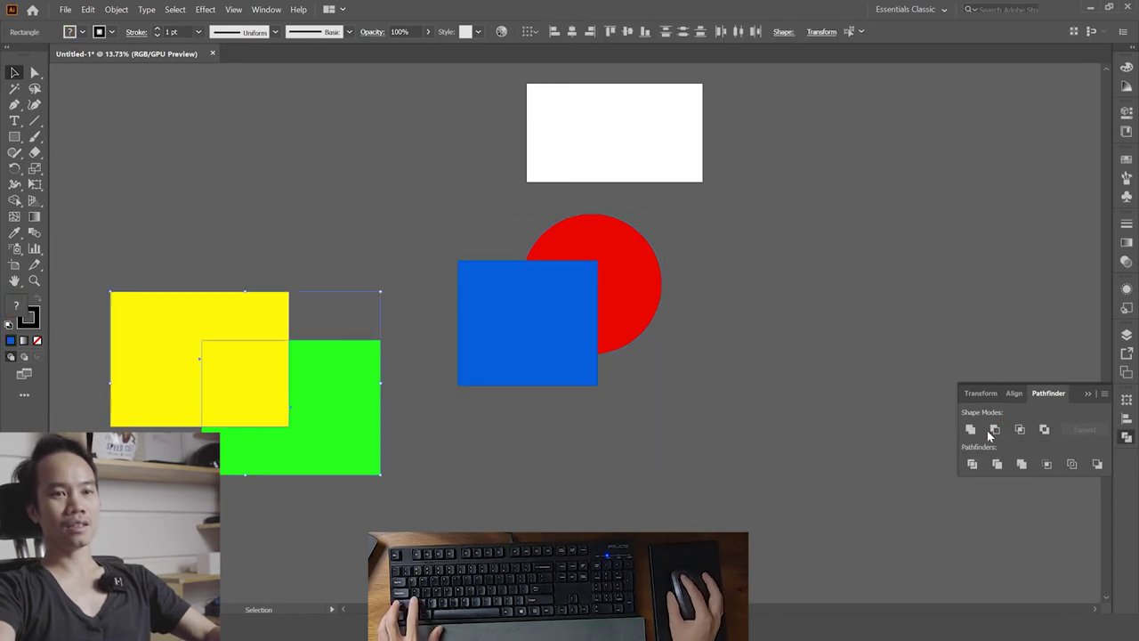
pyautogui.click(996, 435)
pyautogui.hotkey('ctrl', 'z')
pyautogui.click(418, 472)
# - Bring the green rectangle in front of the yellow and test Minus Front, then undo
pyautogui.click(342, 457)
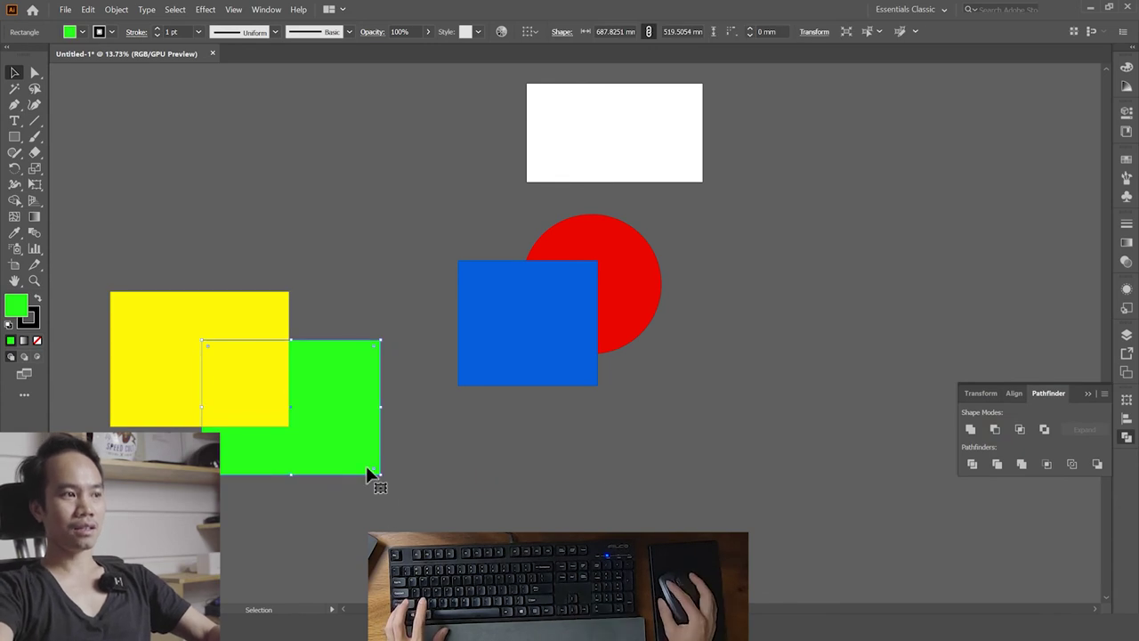
pyautogui.hotkey('ctrl', 'shift', ']')
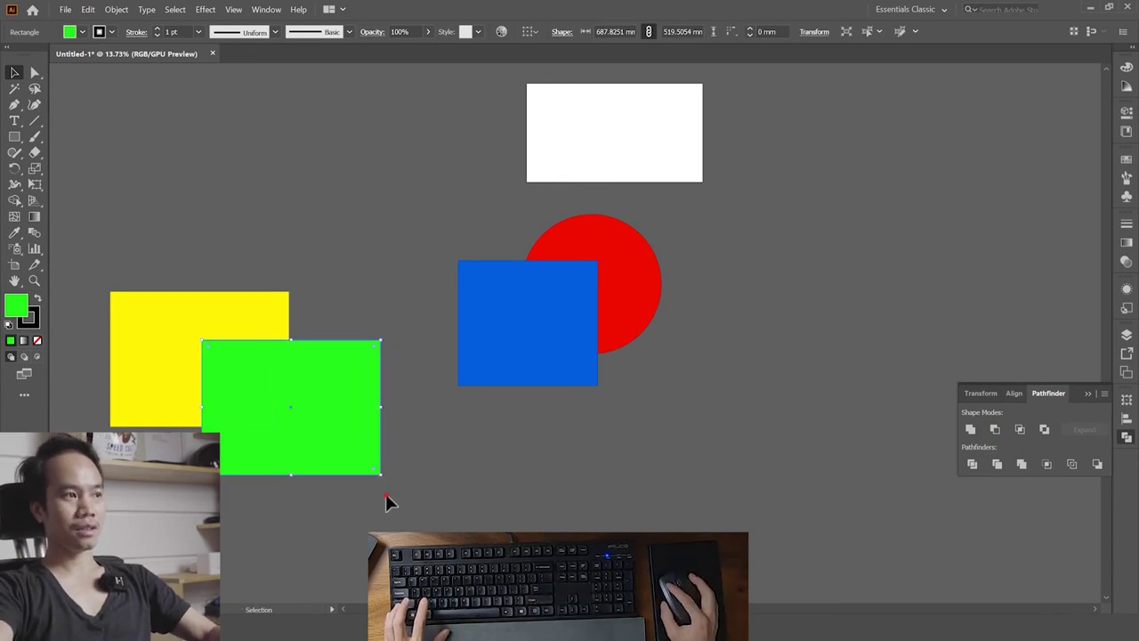
pyautogui.keyDown('shift'); pyautogui.click(215, 313); pyautogui.keyUp('shift')
pyautogui.click(995, 430)
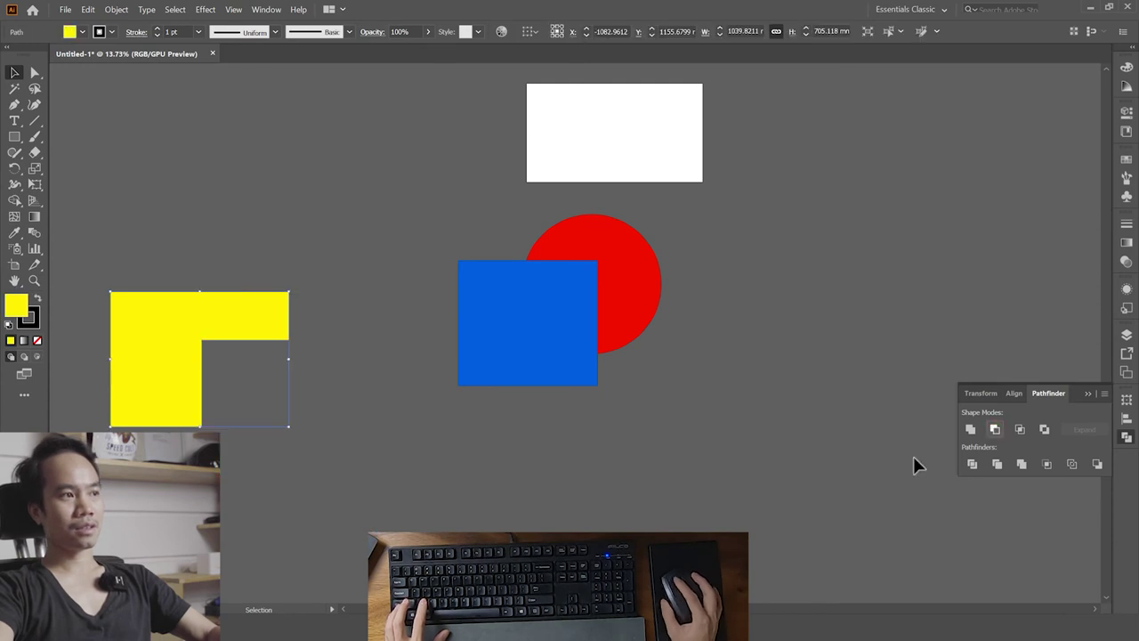
pyautogui.hotkey('ctrl', 'z')
# - Apply Minus Front to the red circle and blue rectangle, then undo
pyautogui.click(637, 335)
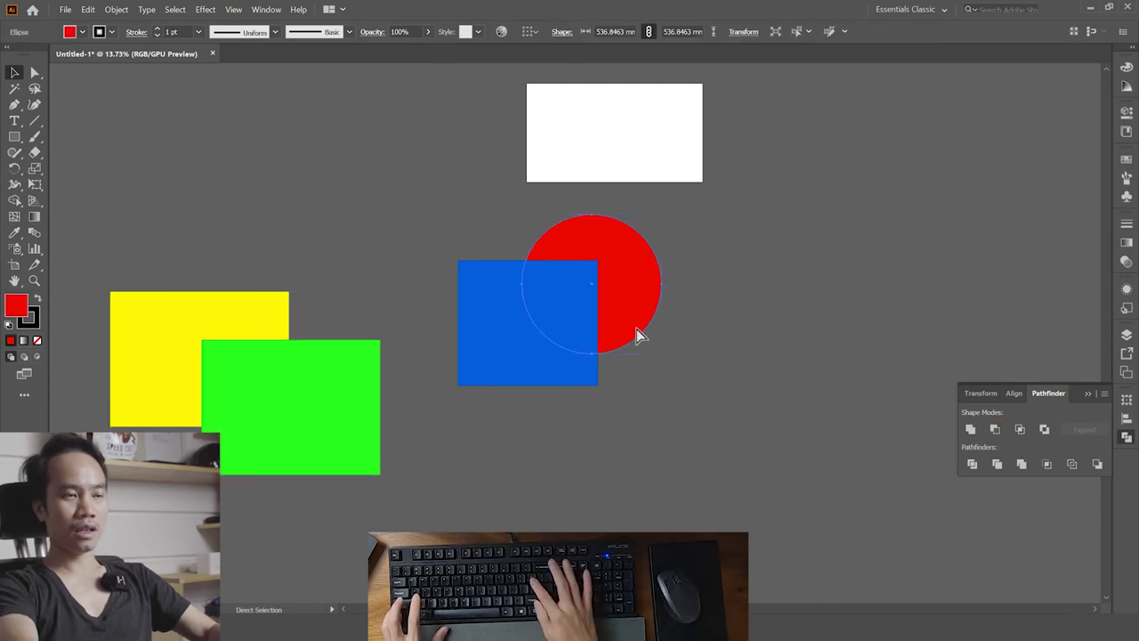
pyautogui.keyDown('shift'); pyautogui.click(583, 336); pyautogui.keyUp('shift')
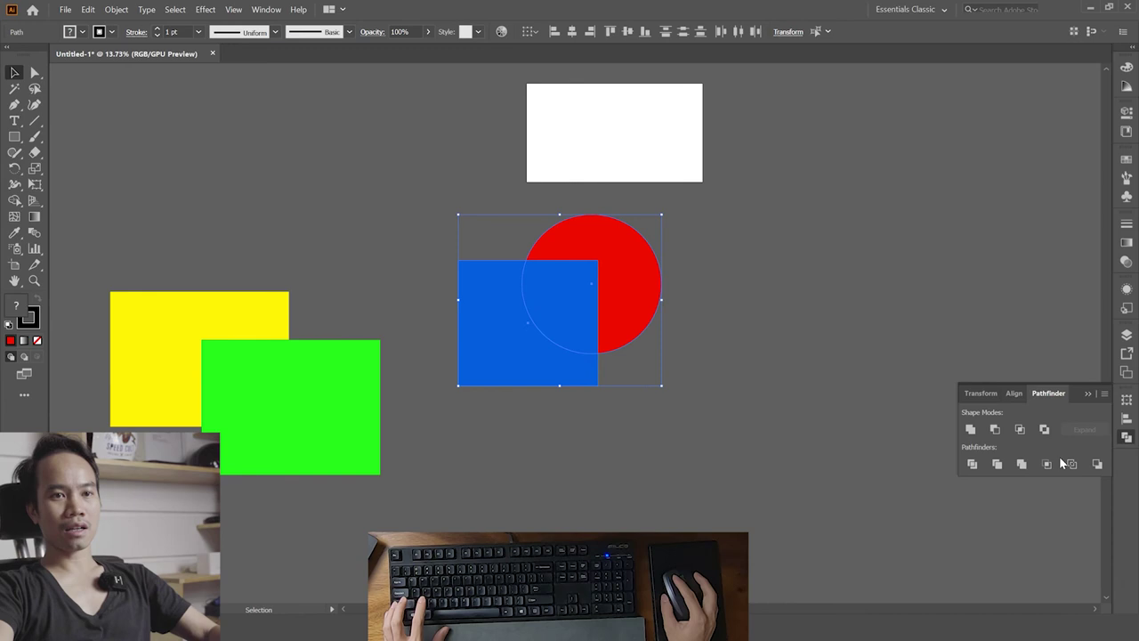
pyautogui.click(995, 430)
pyautogui.hotkey('ctrl', 'z')
pyautogui.click(681, 333)
# - Bring the red circle in front of the blue rectangle, test Minus Front, and reselect both
pyautogui.click(570, 338)
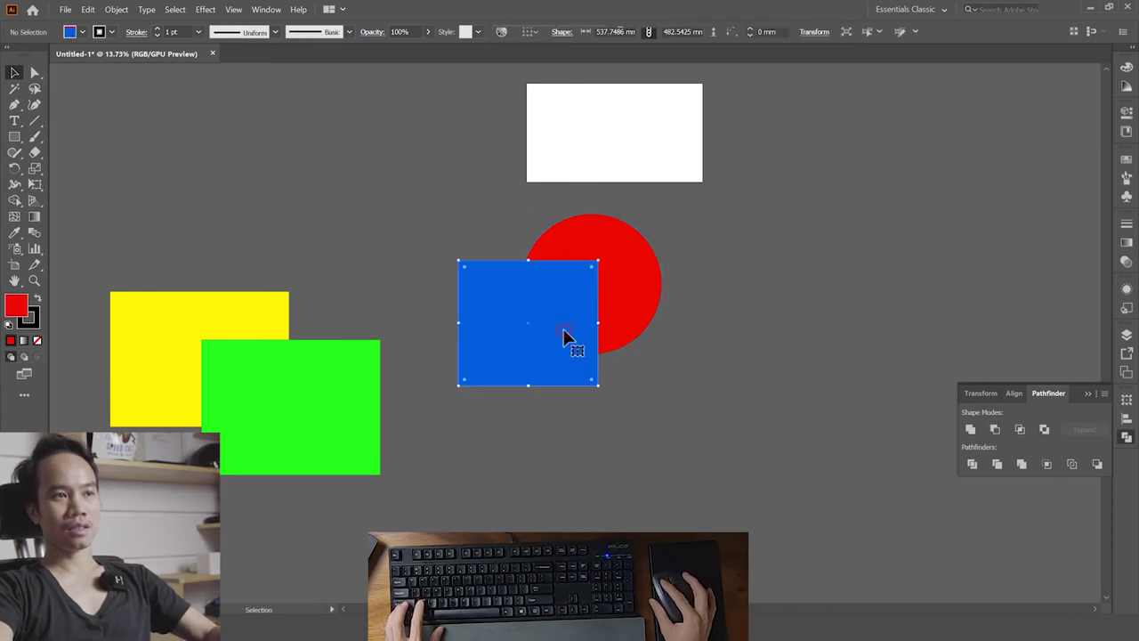
pyautogui.click(633, 333)
pyautogui.press('a')
pyautogui.hotkey('ctrl', 'shift', ']')
pyautogui.press('v')
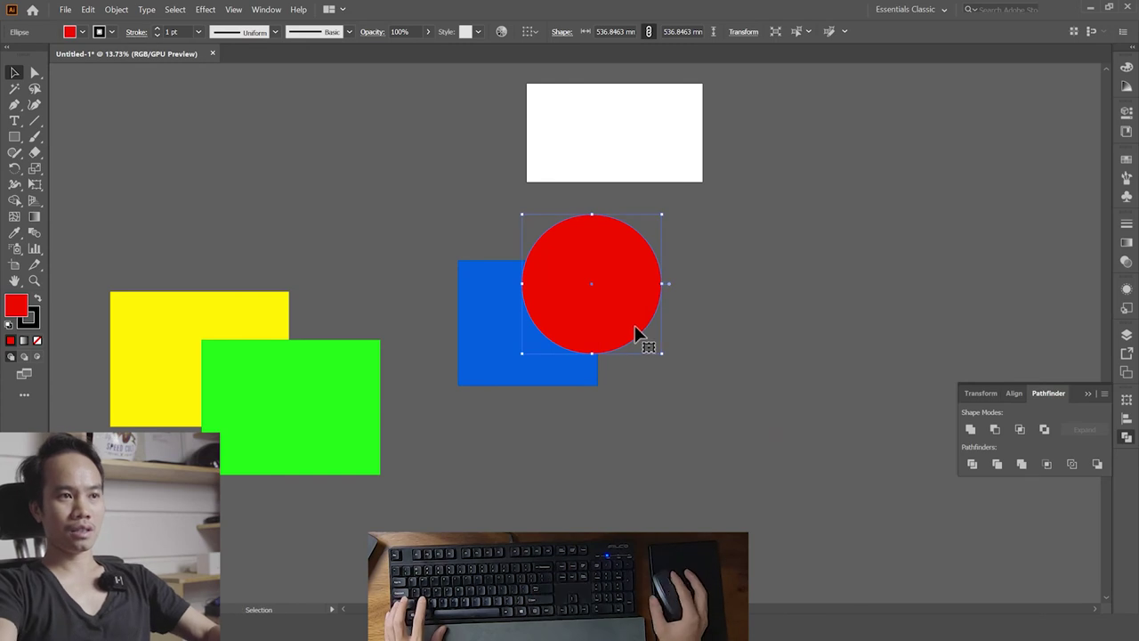
pyautogui.keyDown('shift'); pyautogui.click(519, 285); pyautogui.keyUp('shift')
pyautogui.click(997, 431)
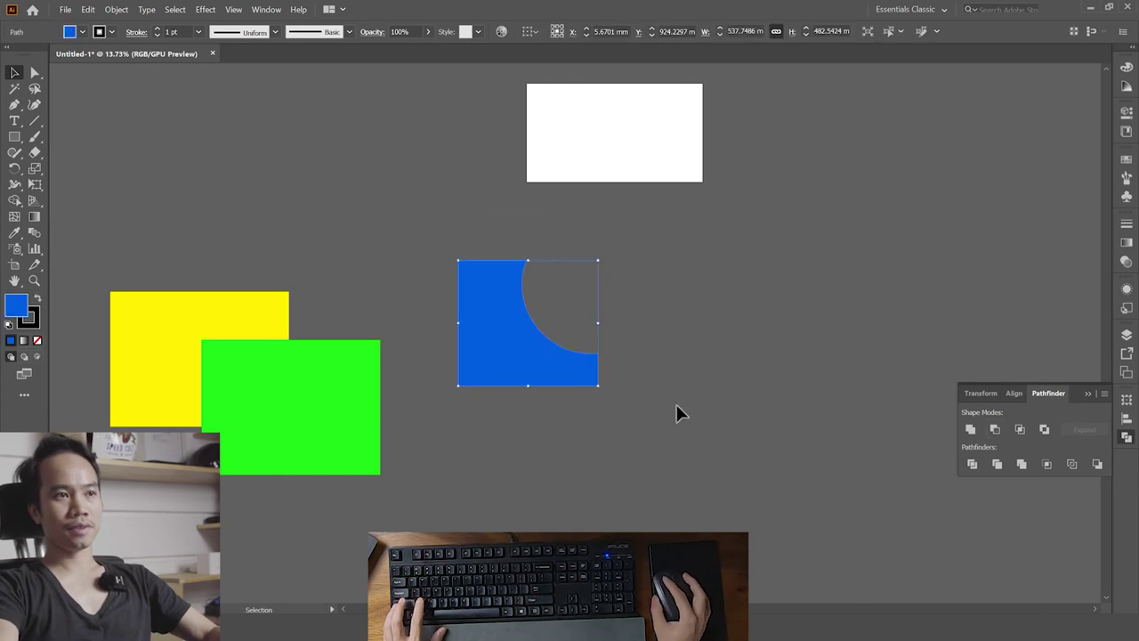
pyautogui.hotkey('ctrl', 'z')
pyautogui.moveTo(679, 442); pyautogui.dragTo(555, 306)
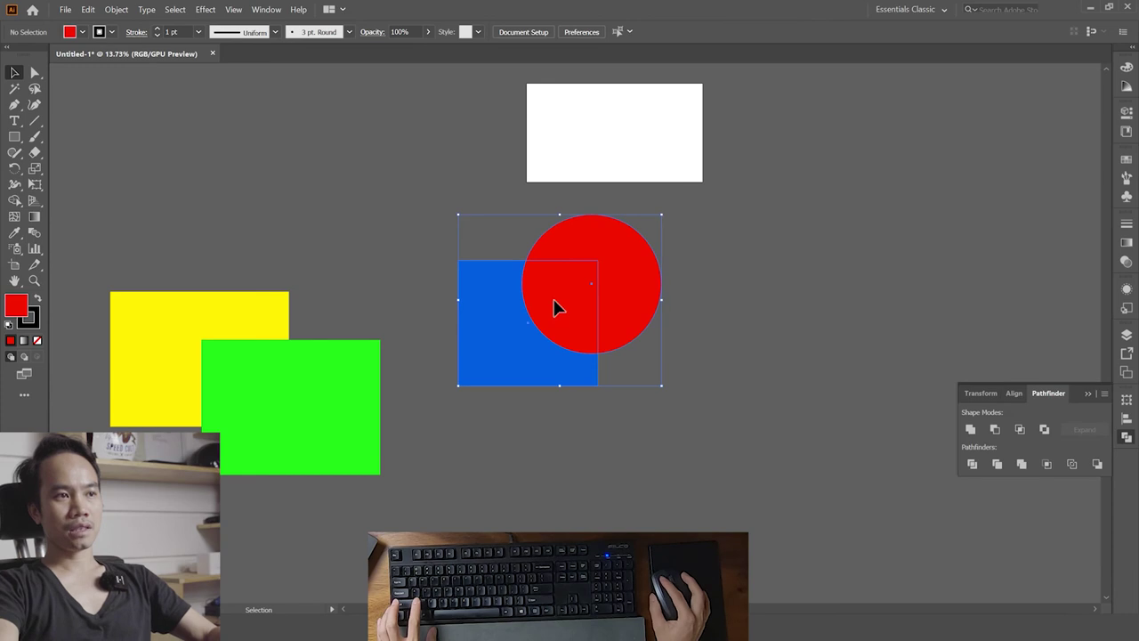
pyautogui.click(1024, 428)
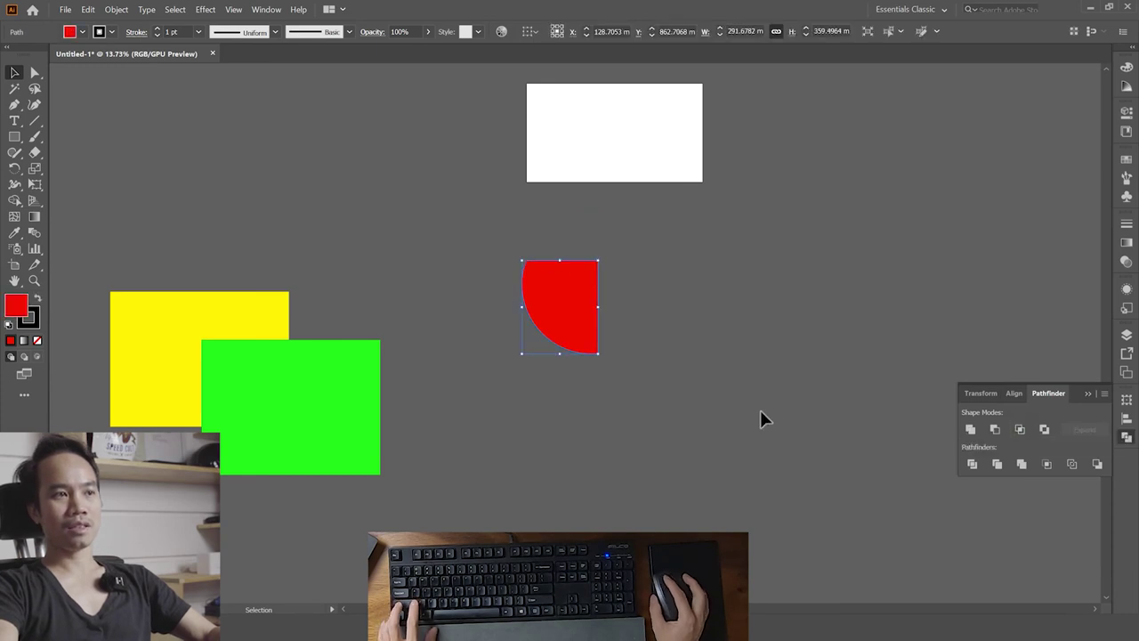
pyautogui.hotkey('ctrl', 'z')
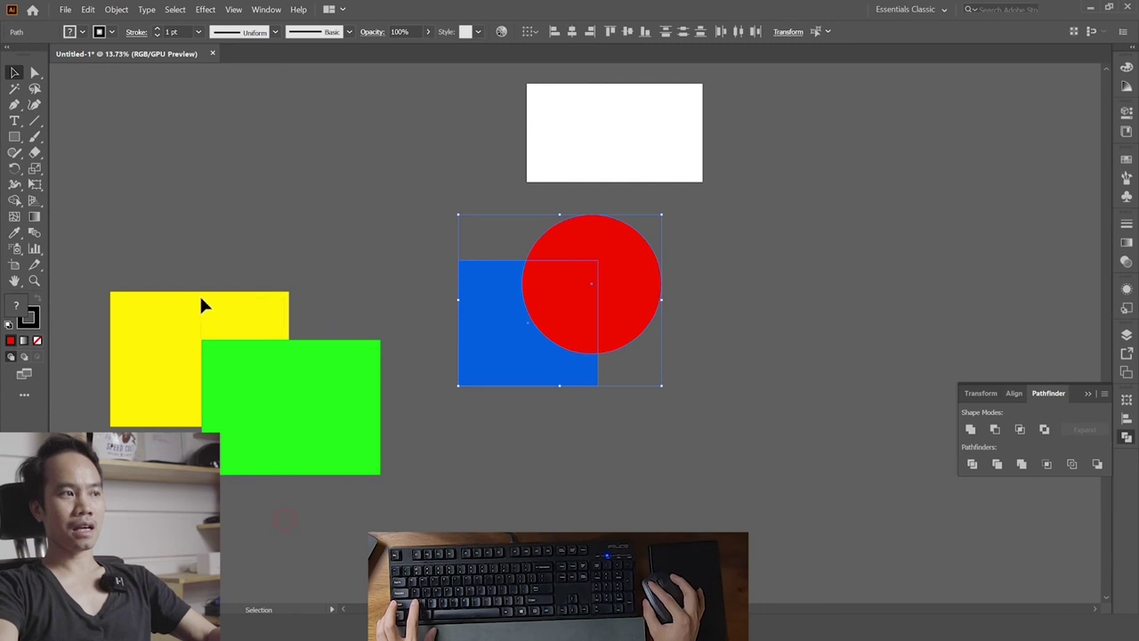
pyautogui.click(201, 306)
pyautogui.keyDown('shift'); pyautogui.click(294, 401); pyautogui.keyUp('shift')
pyautogui.click(1019, 430)
pyautogui.hotkey('ctrl', 'z')
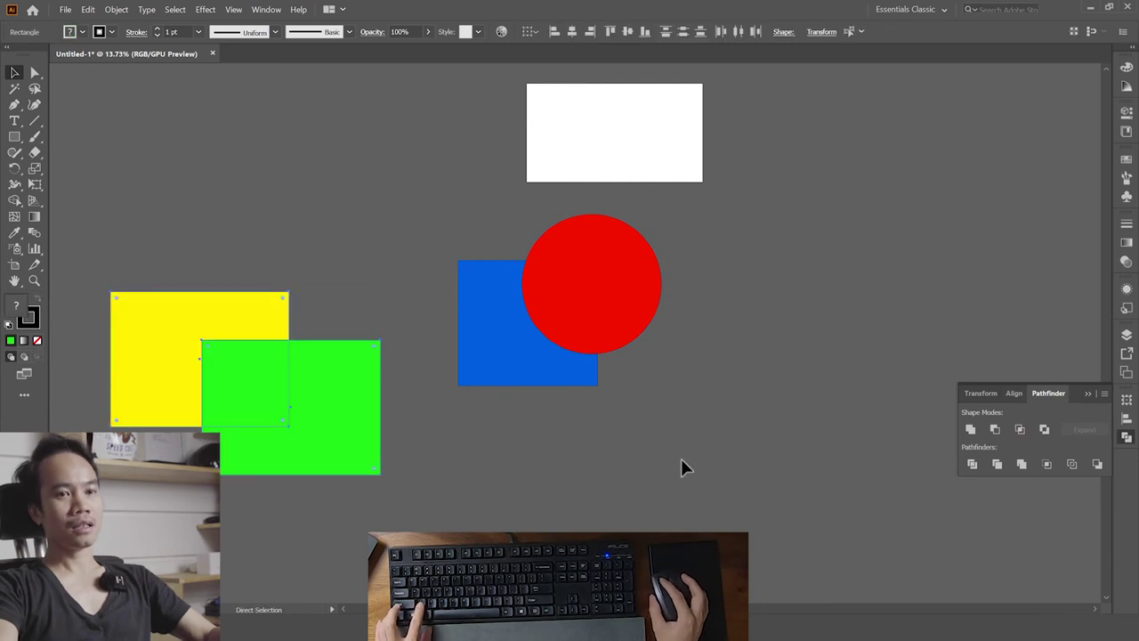
pyautogui.click(552, 294)
pyautogui.keyDown('shift'); pyautogui.click(489, 338); pyautogui.keyUp('shift')
pyautogui.click(1046, 430)
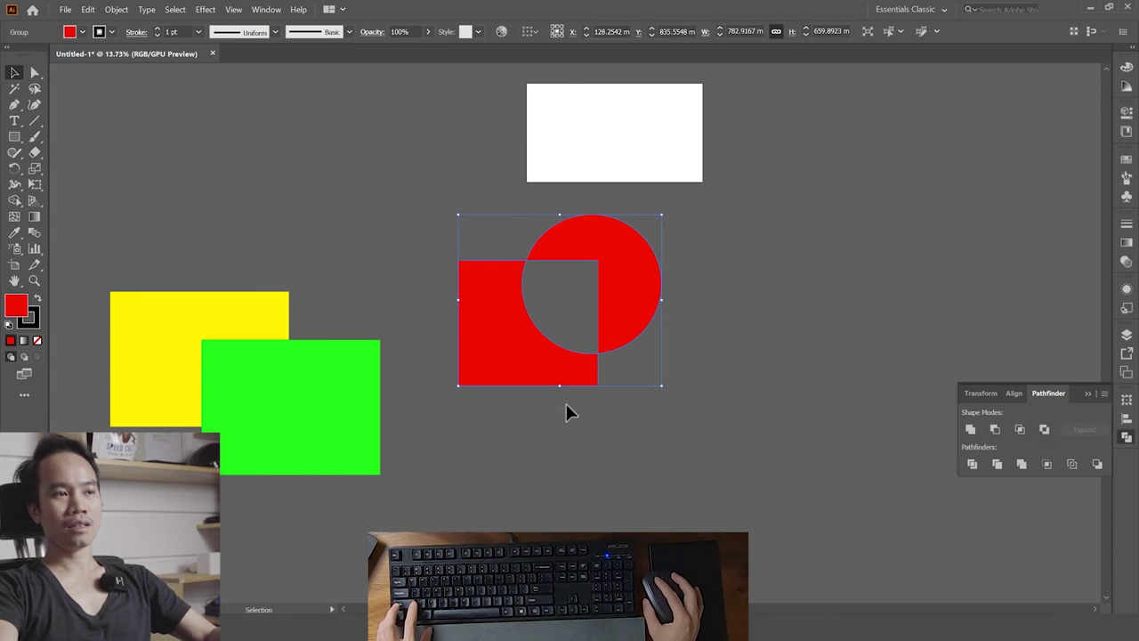
pyautogui.hotkey('ctrl', 'z')
pyautogui.hotkey('ctrl', 'z')
pyautogui.click(1043, 430)
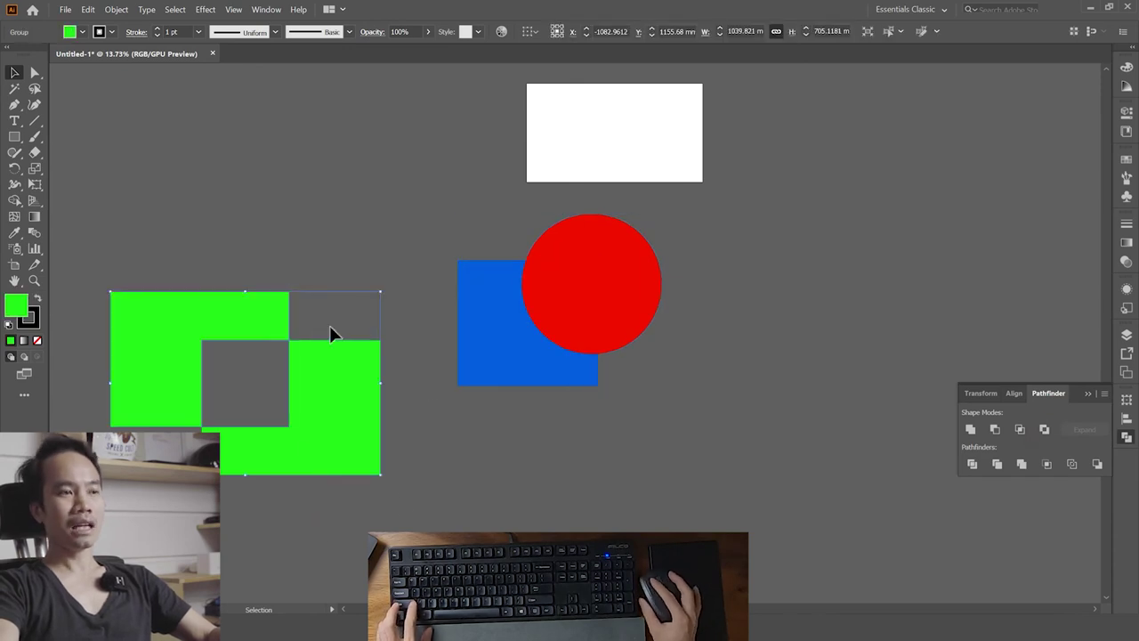
pyautogui.hotkey('ctrl', 'z')
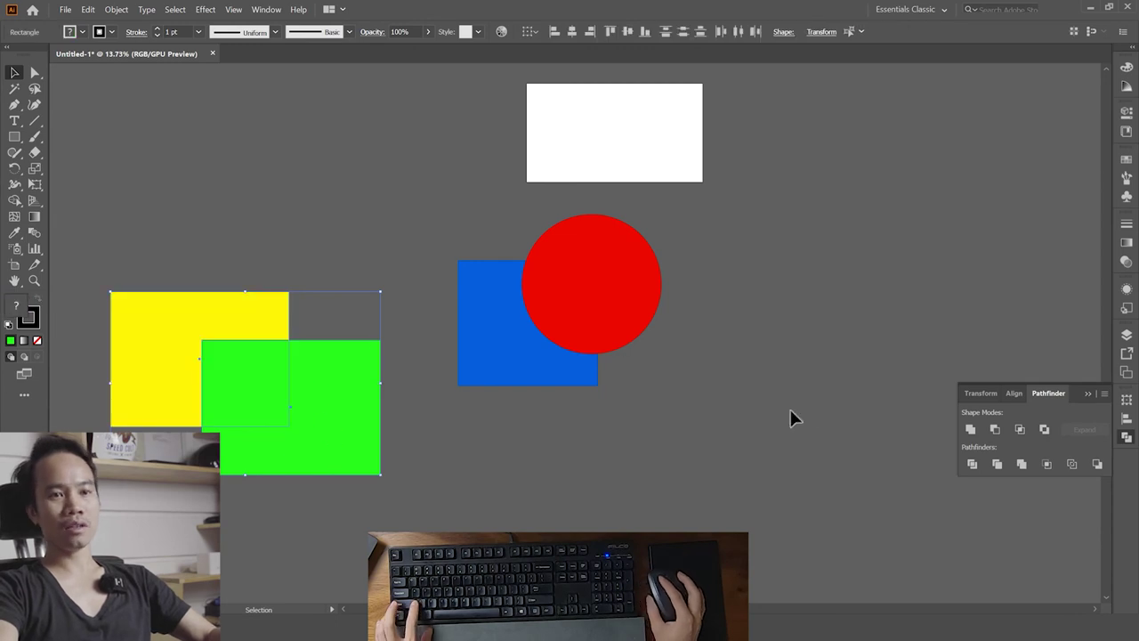
pyautogui.moveTo(557, 465); pyautogui.dragTo(552, 308)
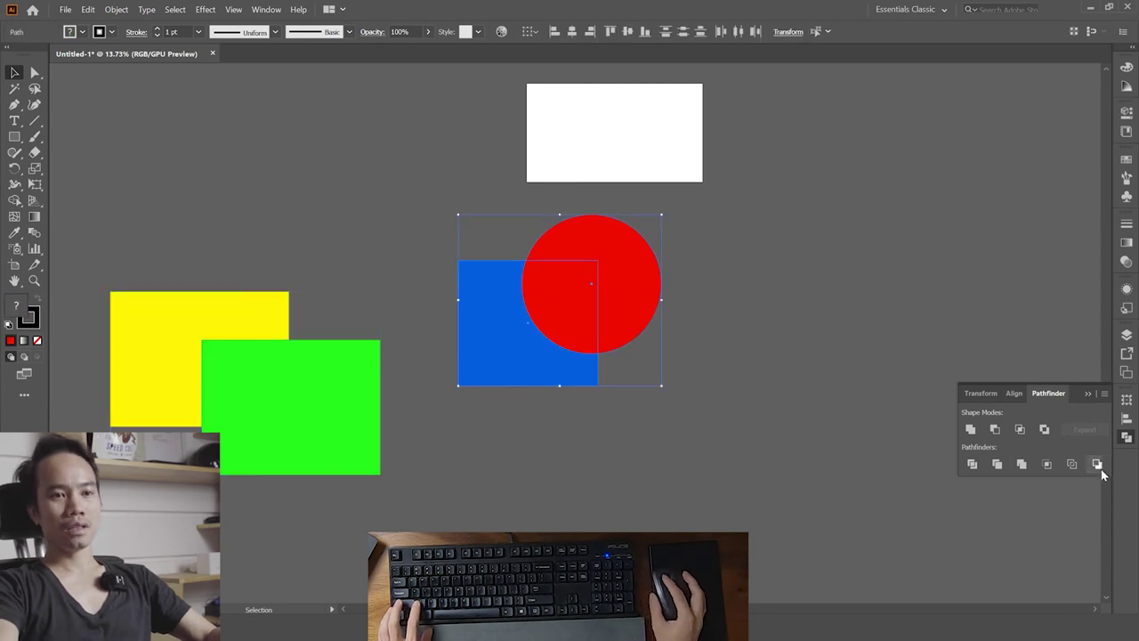
pyautogui.click(973, 465)
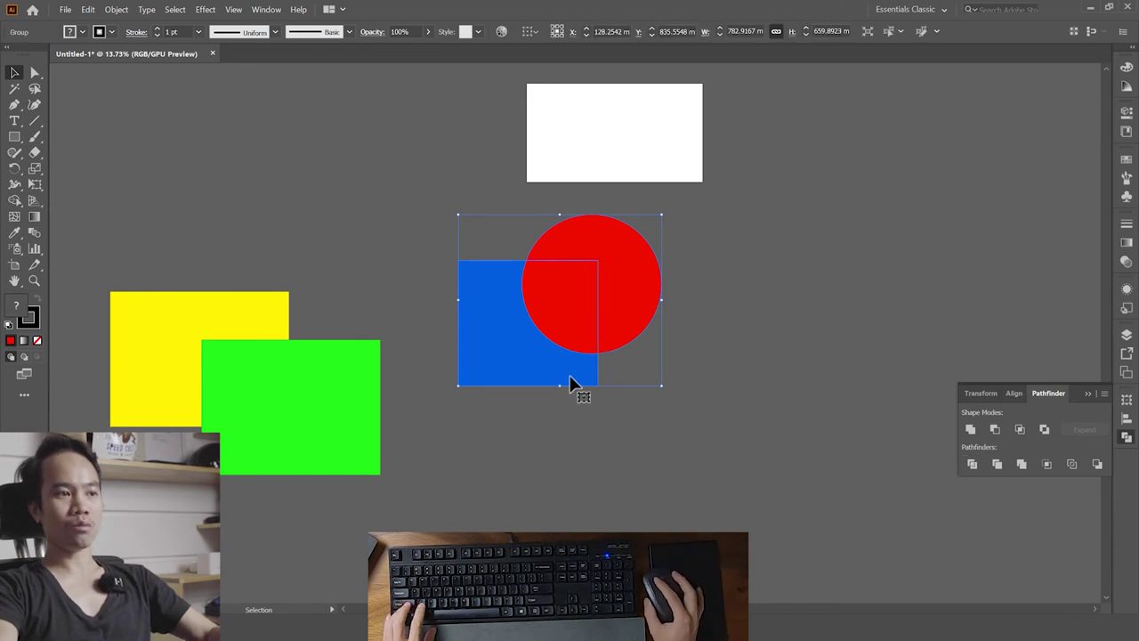
pyautogui.click(700, 422)
pyautogui.moveTo(622, 325)
pyautogui.mouseDown()
pyautogui.moveTo(692, 395)
pyautogui.moveTo(793, 296)
pyautogui.mouseUp()
pyautogui.click(746, 474)
pyautogui.moveTo(647, 387); pyautogui.dragTo(677, 321)
pyautogui.hotkey('ctrl', 'z')
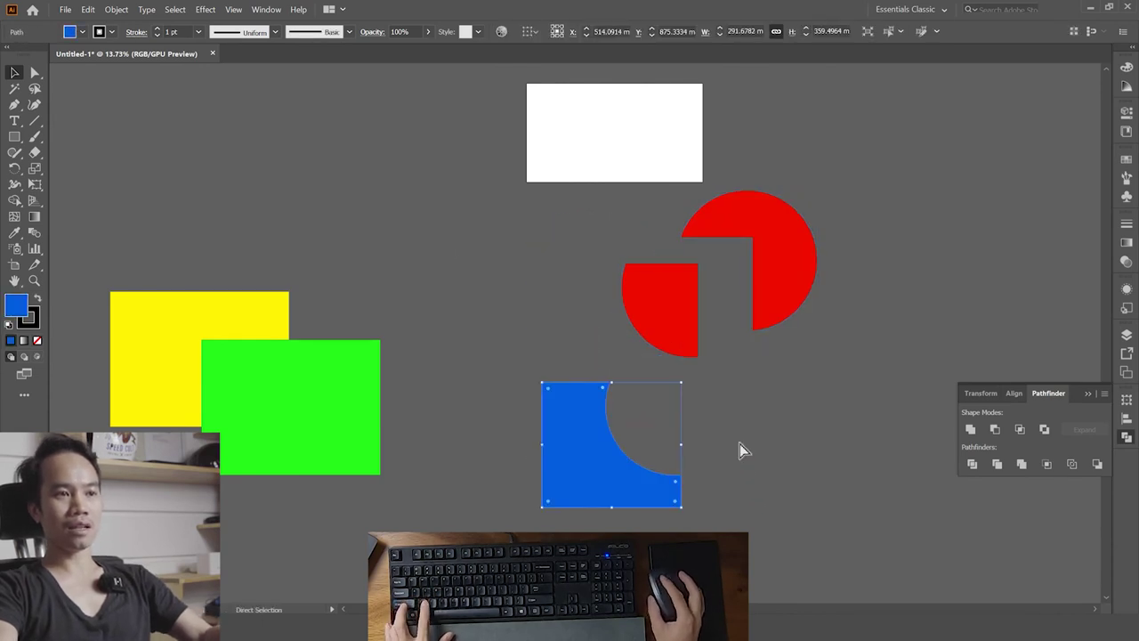
pyautogui.hotkey('ctrl', 'z')
pyautogui.hotkey('ctrl', 'z')
pyautogui.click(739, 441)
pyautogui.hotkey('ctrl', 'z')
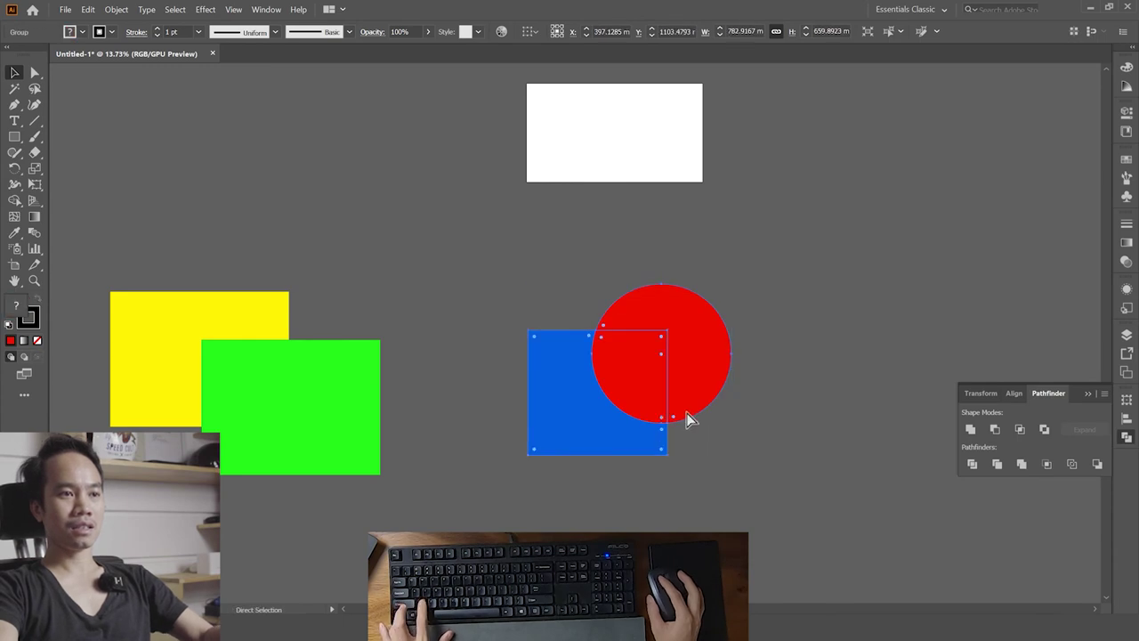
pyautogui.hotkey('ctrl', 'z')
pyautogui.moveTo(634, 316)
pyautogui.mouseDown()
pyautogui.moveTo(698, 258)
pyautogui.moveTo(679, 312)
pyautogui.moveTo(712, 270)
pyautogui.mouseUp()
pyautogui.hotkey('ctrl', 'z')
pyautogui.click(623, 318)
pyautogui.hotkey('ctrl', 'z')
pyautogui.click(628, 452)
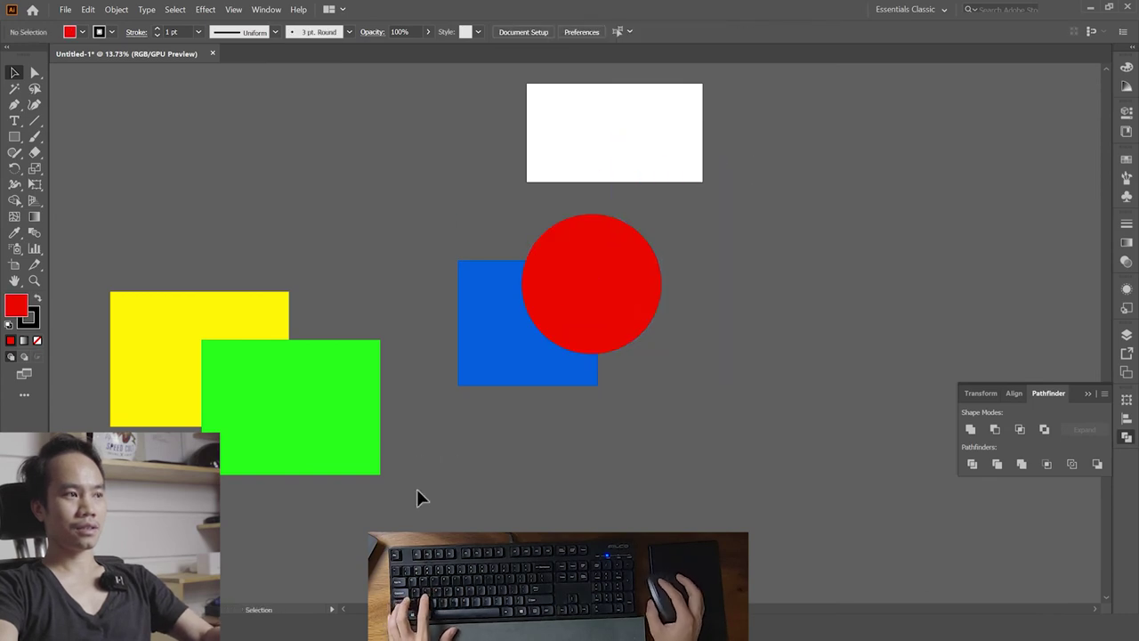
# - Divide the yellow and green rectangles, pull the pieces apart to inspect, then undo
pyautogui.moveTo(190, 263); pyautogui.dragTo(267, 374)
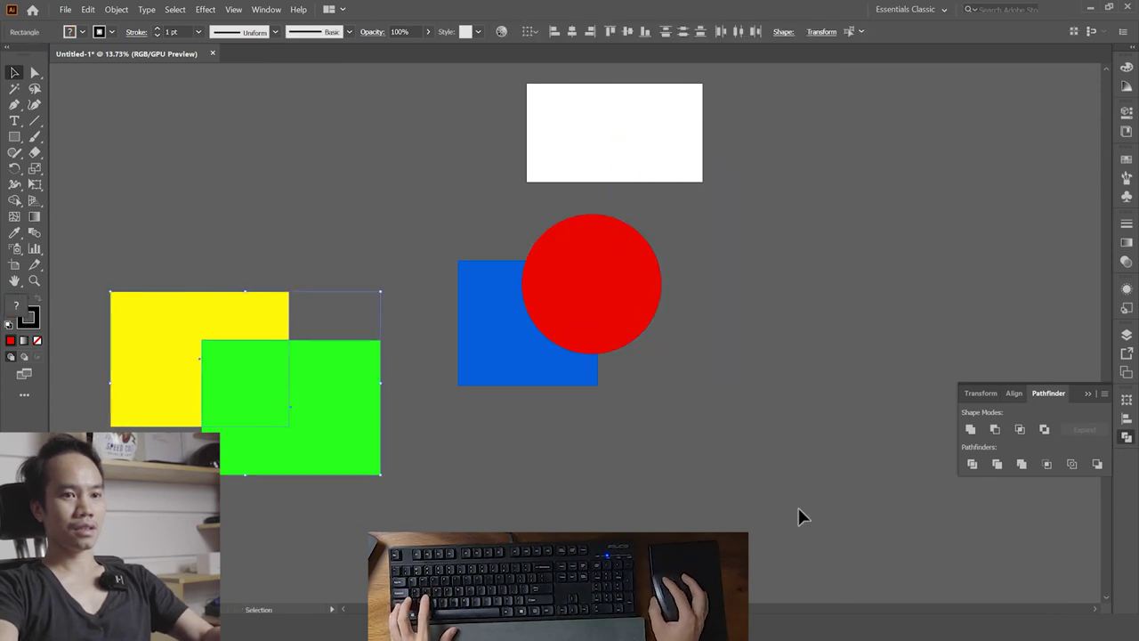
pyautogui.click(974, 465)
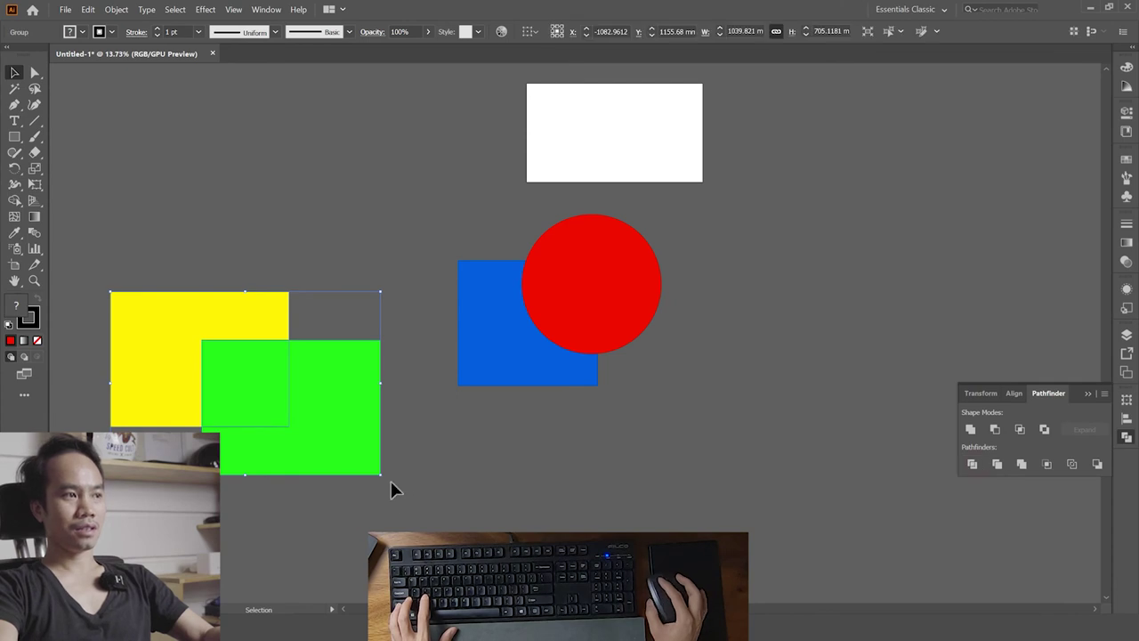
pyautogui.moveTo(342, 442); pyautogui.dragTo(384, 213)
pyautogui.hotkey('ctrl', 'z')
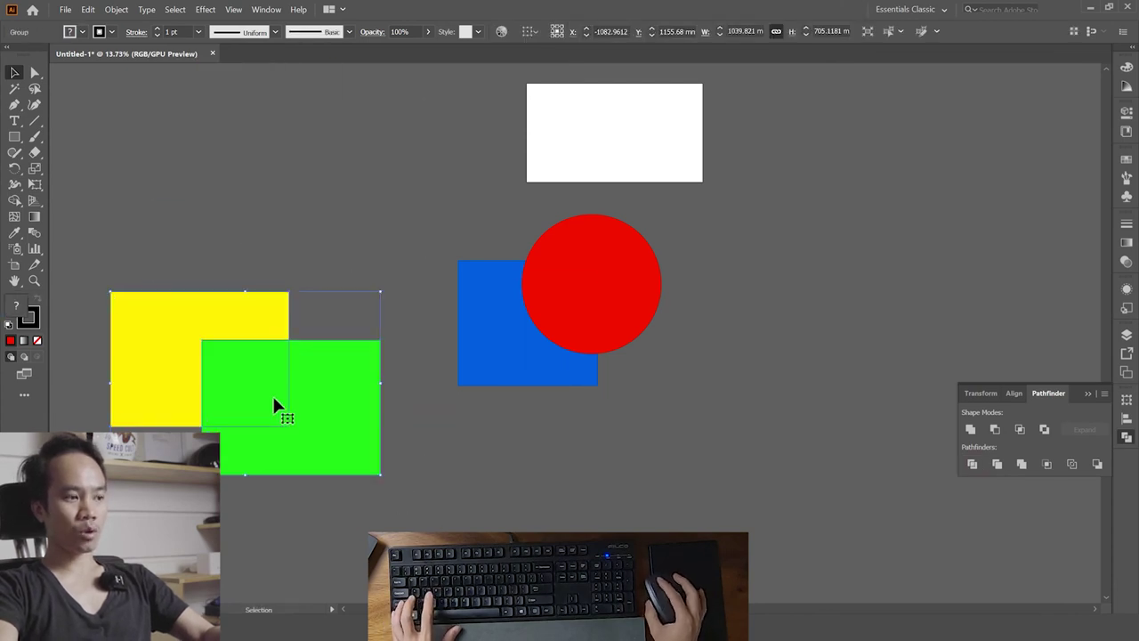
pyautogui.click(442, 494)
pyautogui.moveTo(345, 419); pyautogui.dragTo(464, 506)
pyautogui.moveTo(256, 381); pyautogui.dragTo(310, 436)
pyautogui.moveTo(211, 300); pyautogui.dragTo(194, 234)
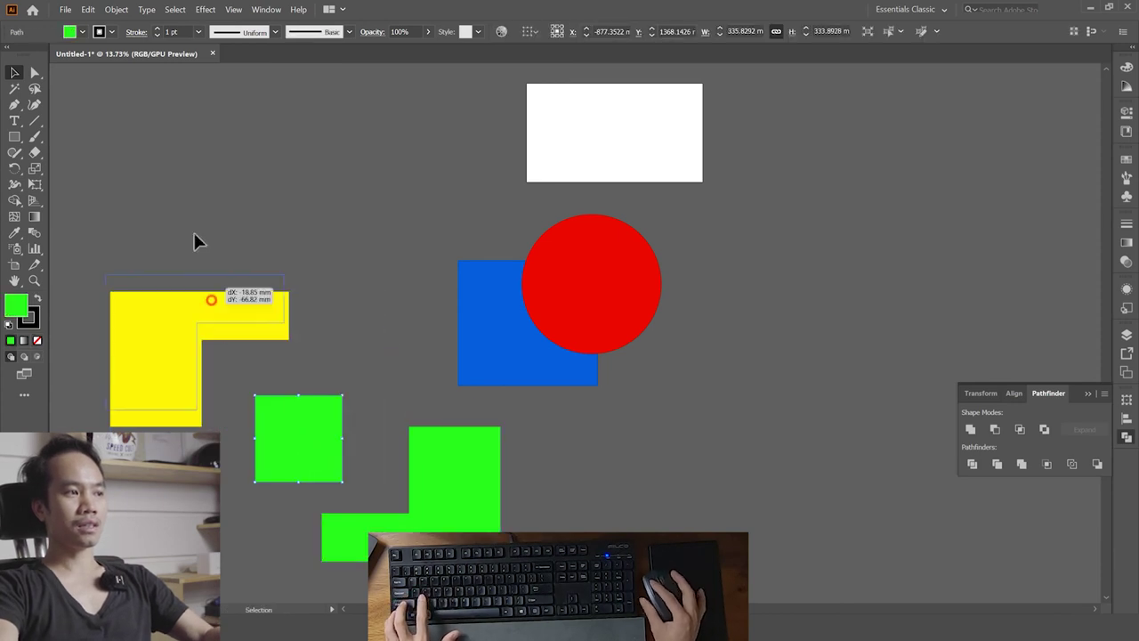
pyautogui.hotkey('ctrl', 'z')
pyautogui.hotkey('ctrl', 'z')
pyautogui.hotkey('ctrl', 'z')
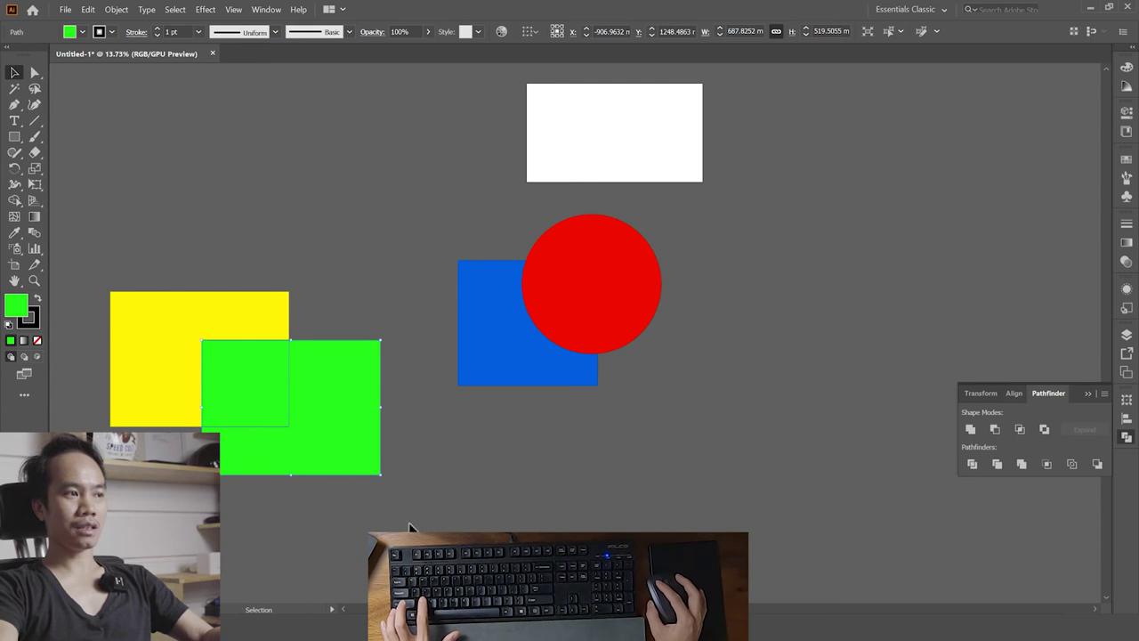
# - Move the green rectangle aside to confirm it is whole, then undo
pyautogui.hotkey('ctrl', 'z')
pyautogui.click(350, 512)
pyautogui.click(339, 442)
pyautogui.moveTo(371, 473); pyautogui.dragTo(481, 571)
pyautogui.hotkey('ctrl', 'z')
# - Trim the yellow and green rectangles and drag green aside to reveal the yellow L
pyautogui.keyDown('shift'); pyautogui.click(223, 320); pyautogui.keyUp('shift')
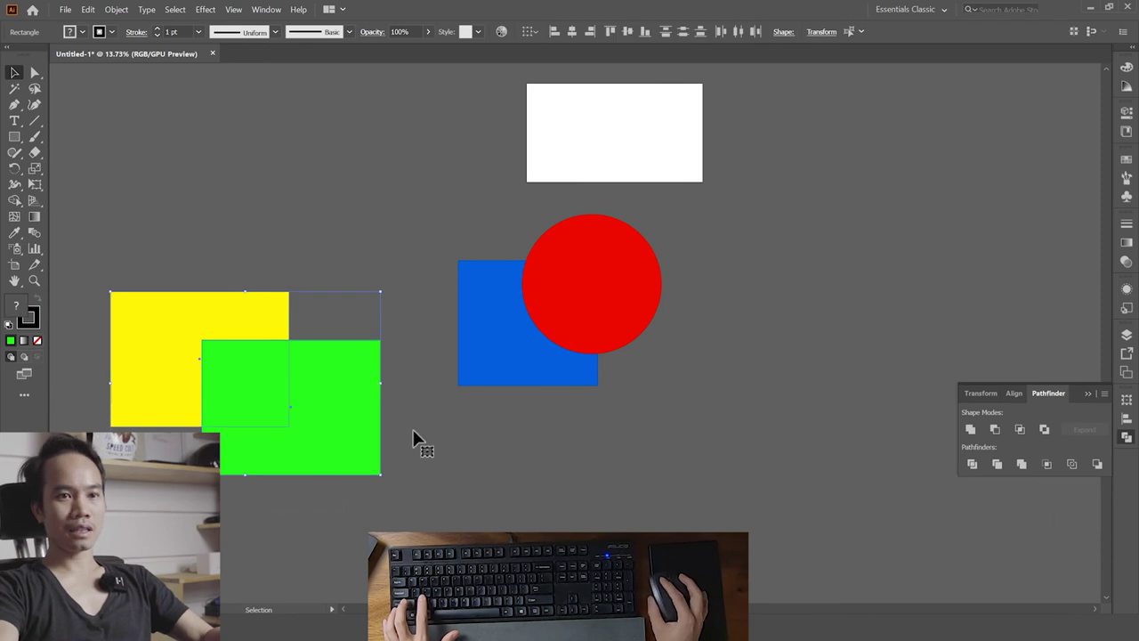
pyautogui.click(997, 464)
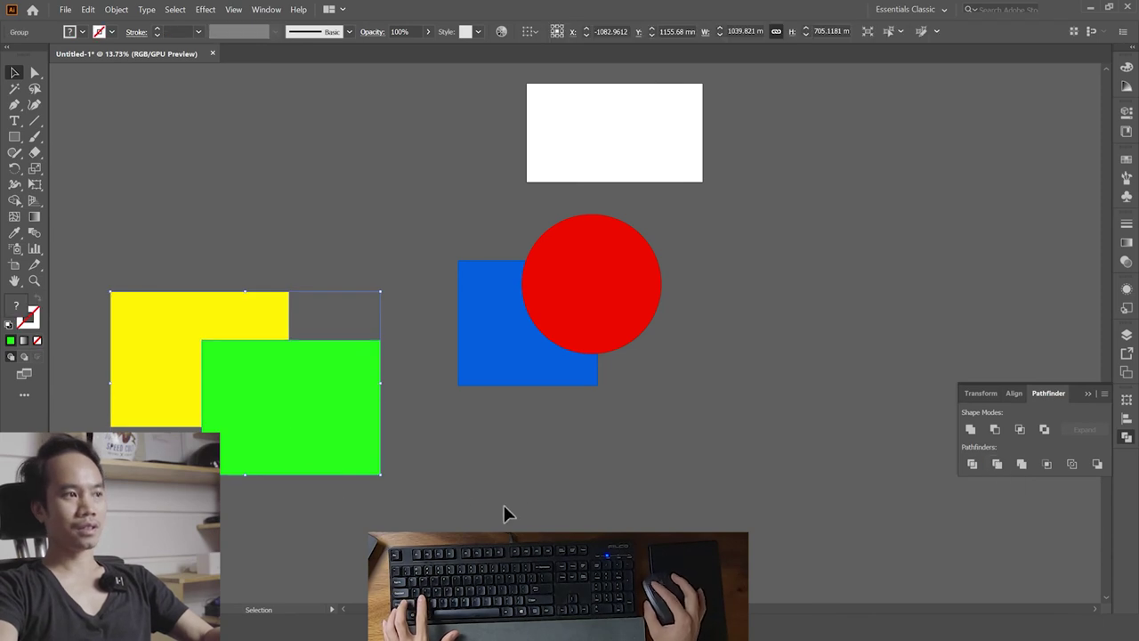
pyautogui.click(401, 499)
pyautogui.click(311, 433)
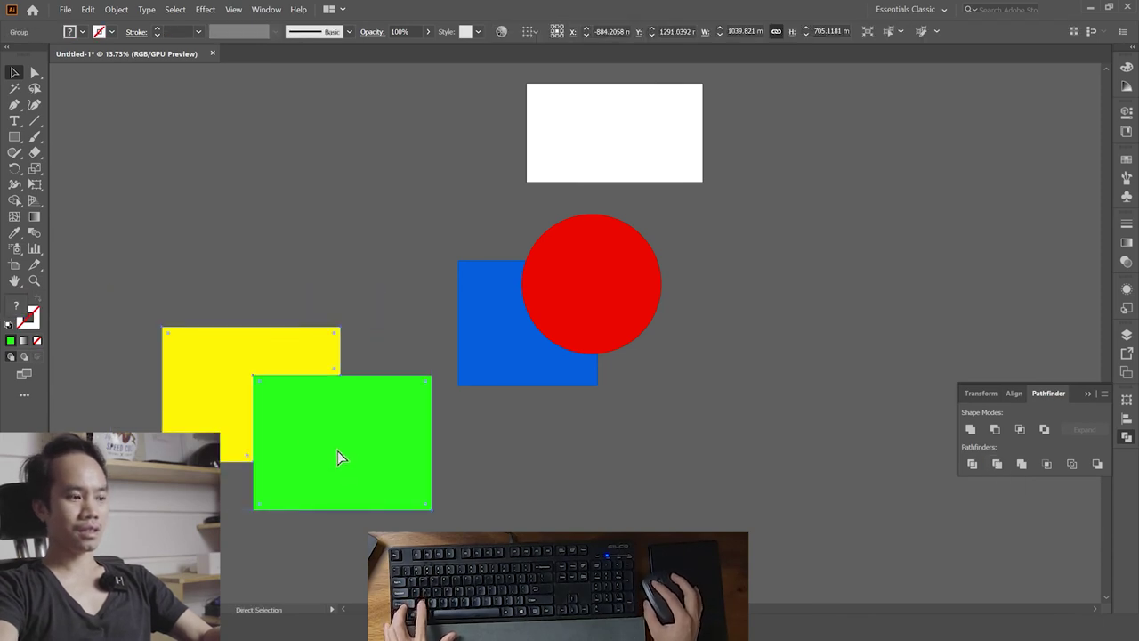
pyautogui.click(369, 519)
pyautogui.moveTo(323, 411); pyautogui.dragTo(379, 485)
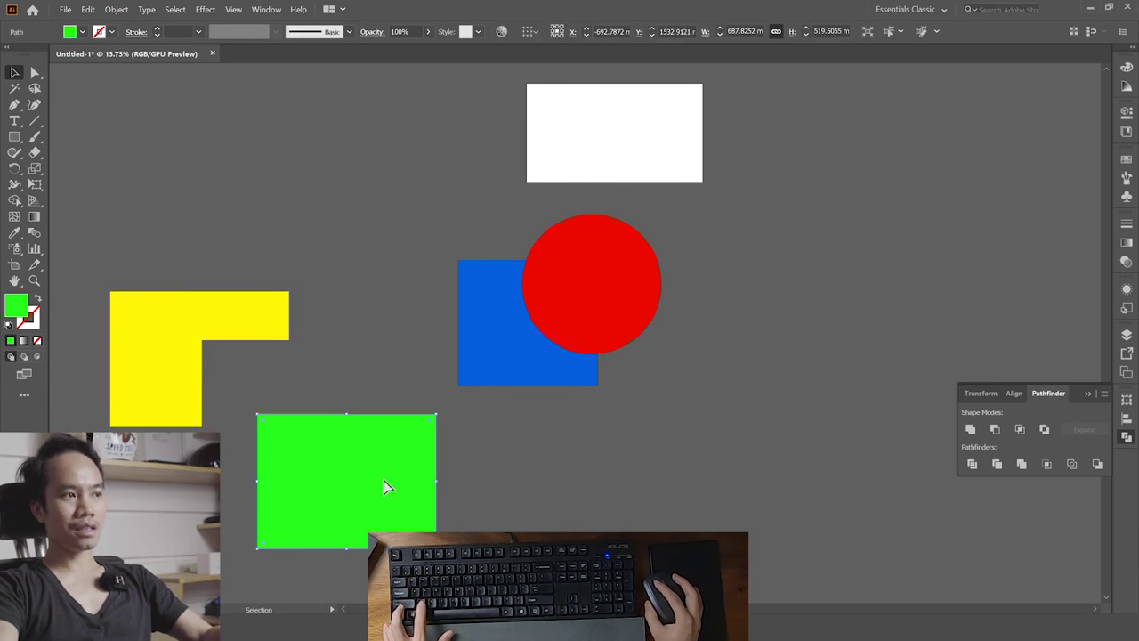
pyautogui.hotkey('ctrl', 'z')
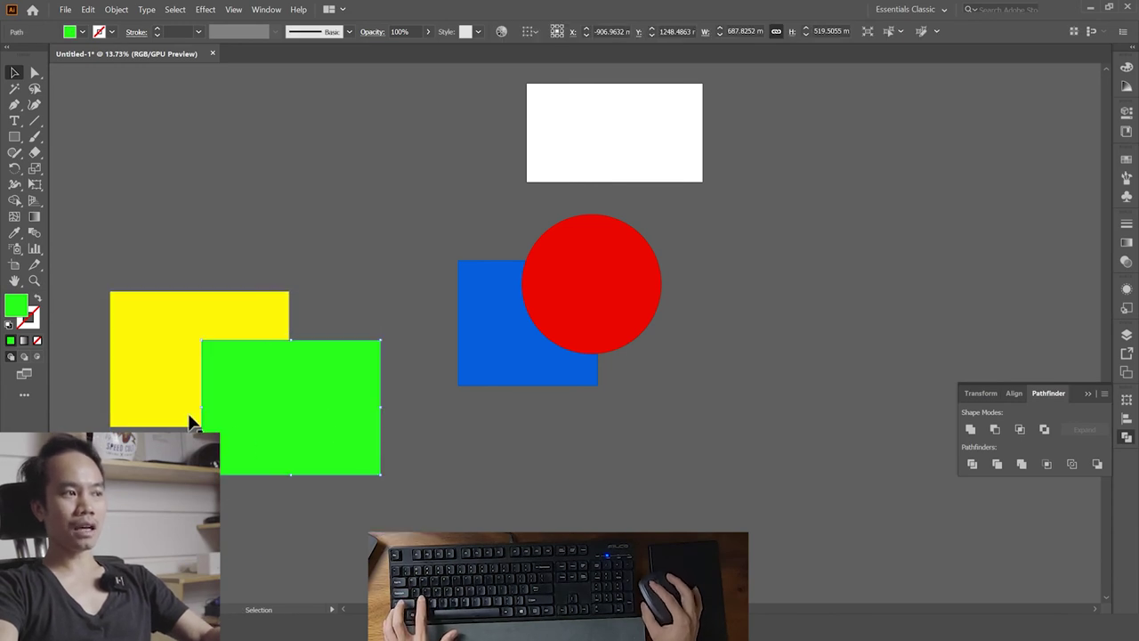
pyautogui.press('v')
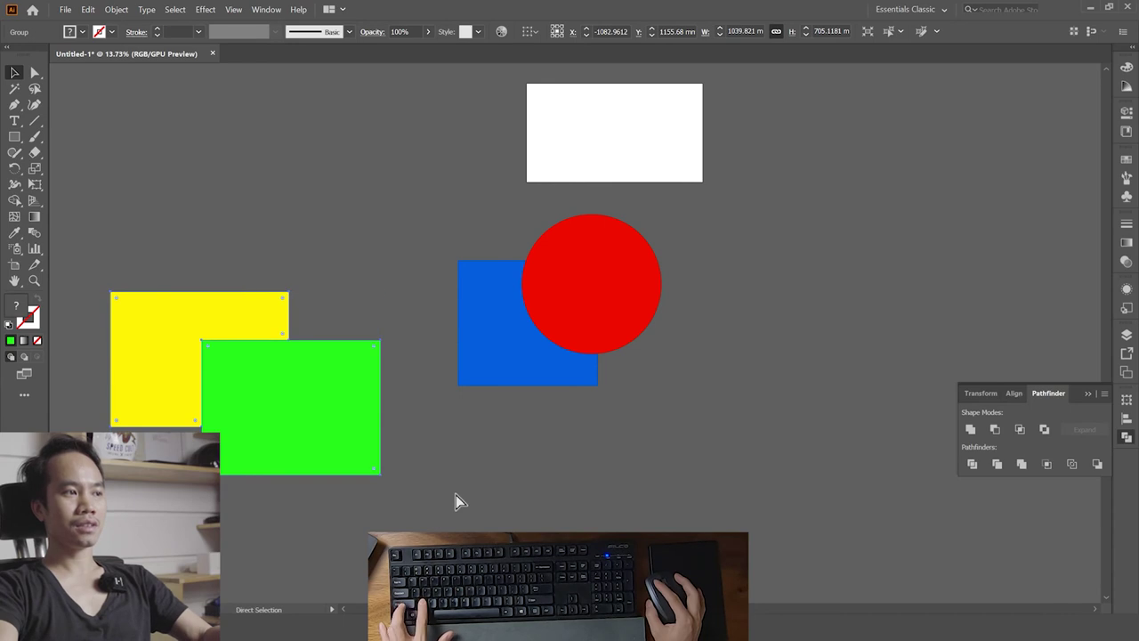
pyautogui.click(456, 495)
pyautogui.moveTo(590, 418); pyautogui.dragTo(552, 356)
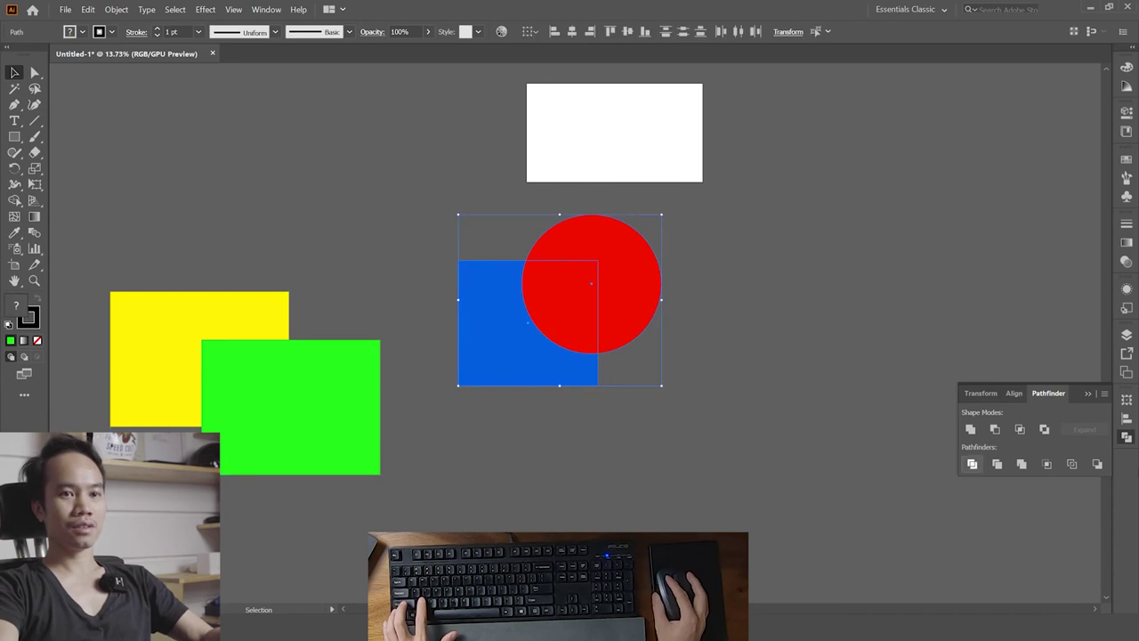
pyautogui.click(1000, 465)
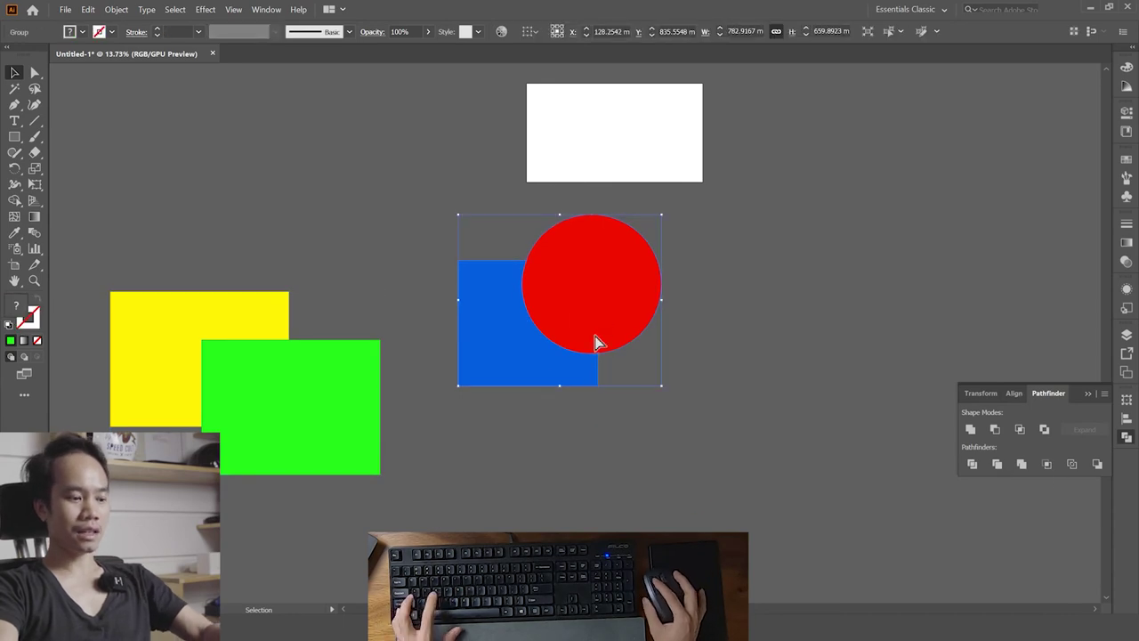
pyautogui.moveTo(599, 352); pyautogui.dragTo(687, 298)
pyautogui.hotkey('ctrl', 'z')
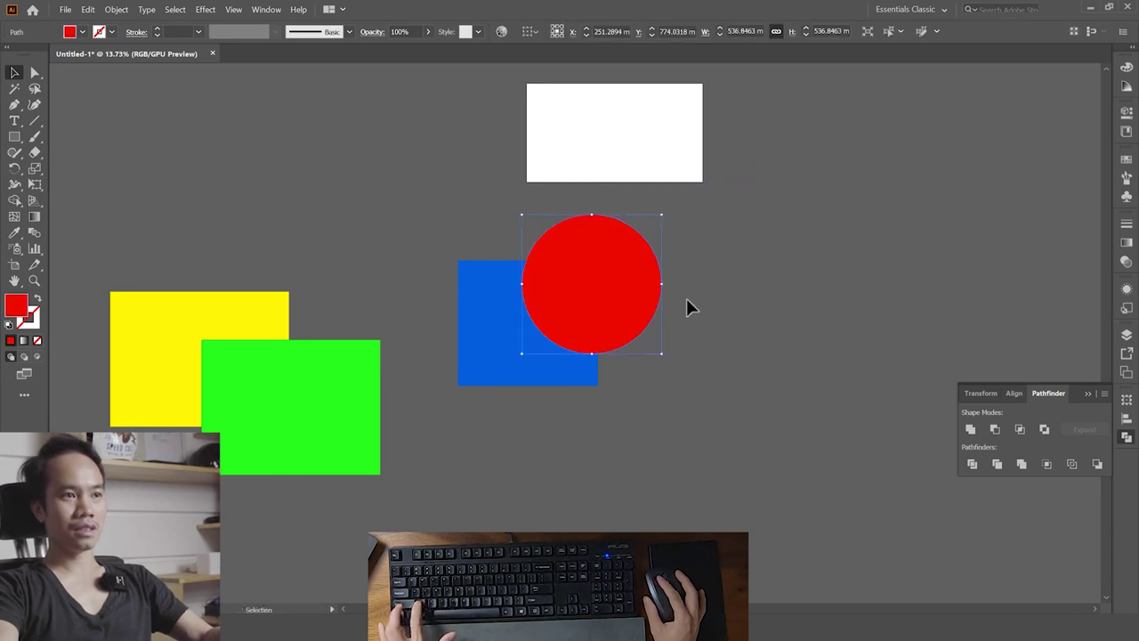
pyautogui.click(697, 425)
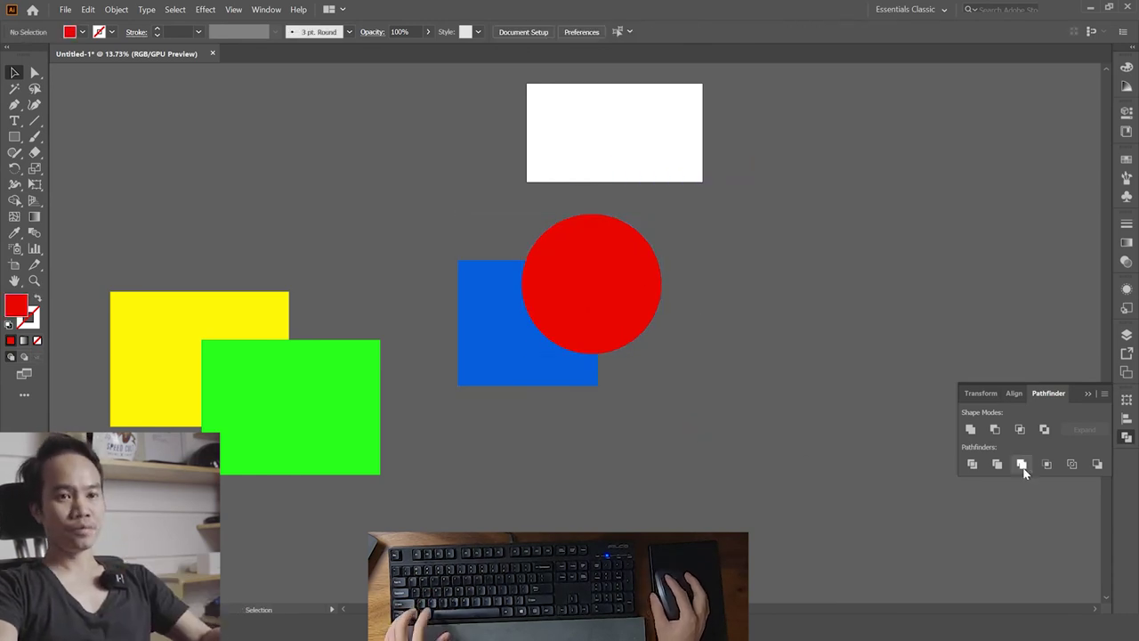
pyautogui.click(512, 267)
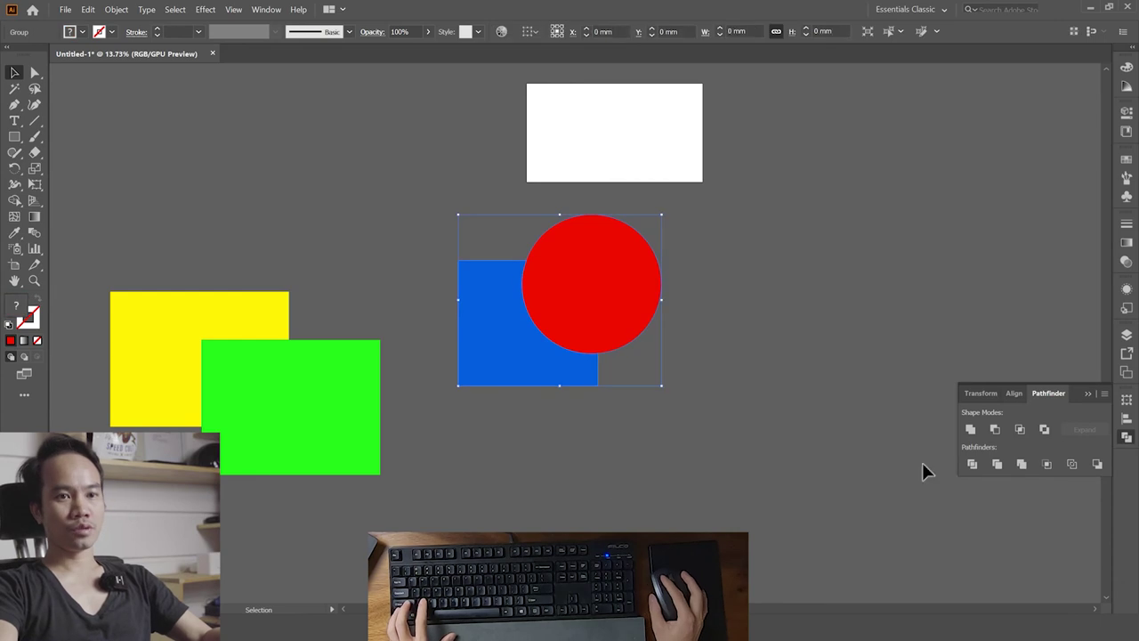
pyautogui.click(1022, 466)
pyautogui.click(656, 507)
pyautogui.click(542, 312)
pyautogui.click(623, 339)
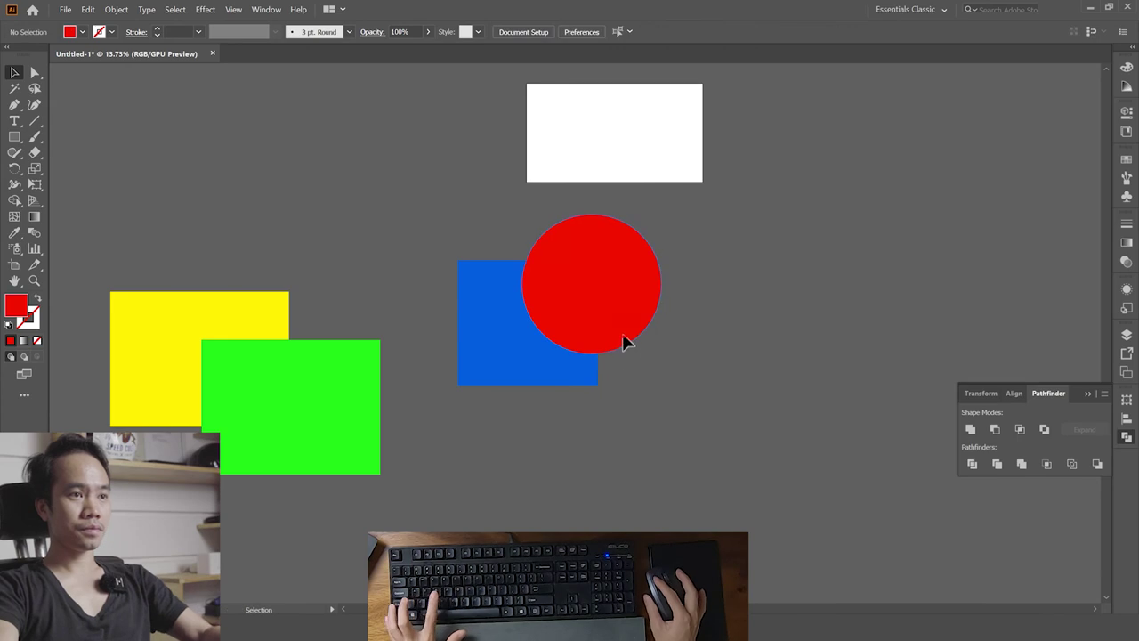
pyautogui.moveTo(623, 338); pyautogui.dragTo(711, 274)
pyautogui.hotkey('ctrl', 'z')
pyautogui.hotkey('ctrl', 'z')
pyautogui.moveTo(449, 251); pyautogui.dragTo(551, 449)
pyautogui.press('v')
pyautogui.click(667, 436)
pyautogui.click(572, 318)
pyautogui.moveTo(572, 318); pyautogui.dragTo(623, 318)
pyautogui.hotkey('ctrl', 'z')
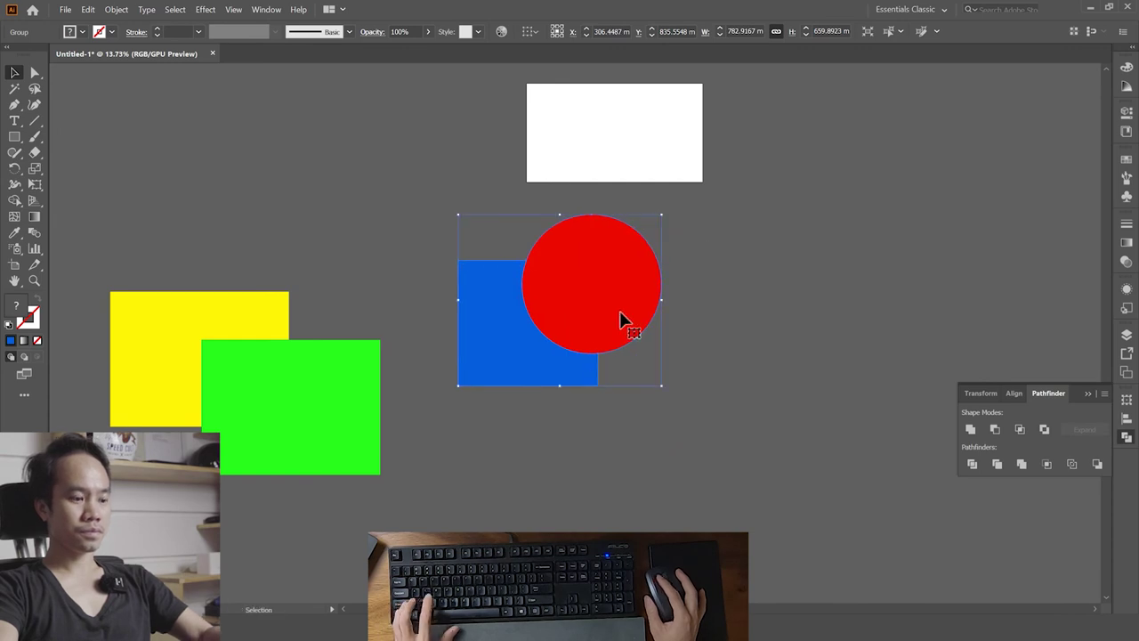
pyautogui.hotkey('shift', 'ctrl', 'g')
pyautogui.click(641, 401)
pyautogui.click(590, 333)
pyautogui.click(529, 378)
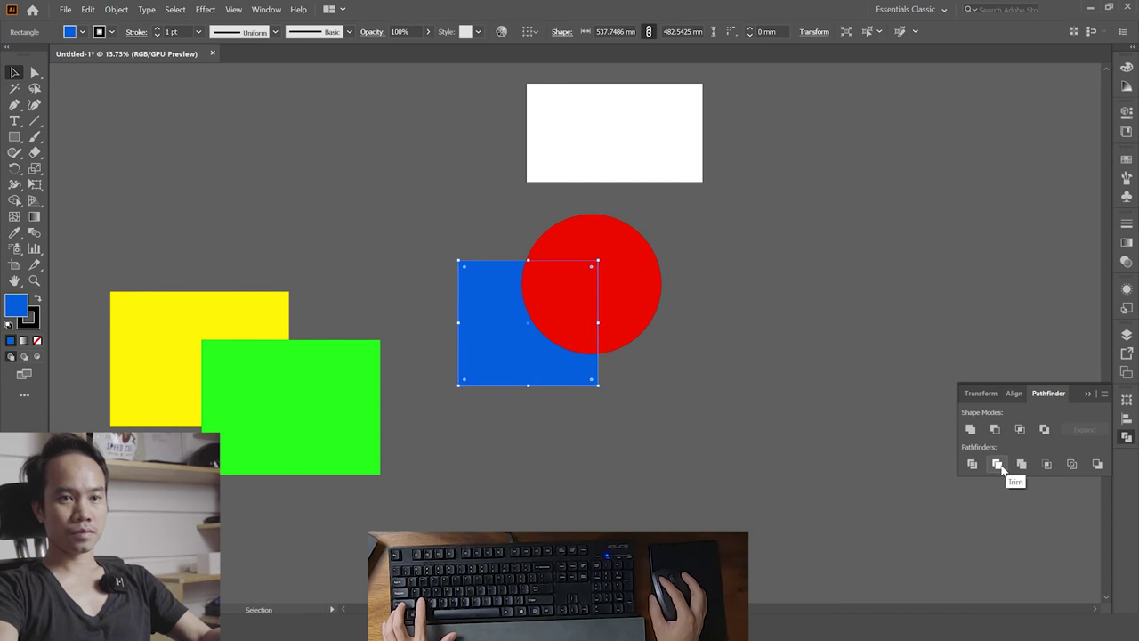
pyautogui.click(428, 470)
pyautogui.moveTo(312, 427); pyautogui.dragTo(419, 481)
pyautogui.hotkey('ctrl', 'z')
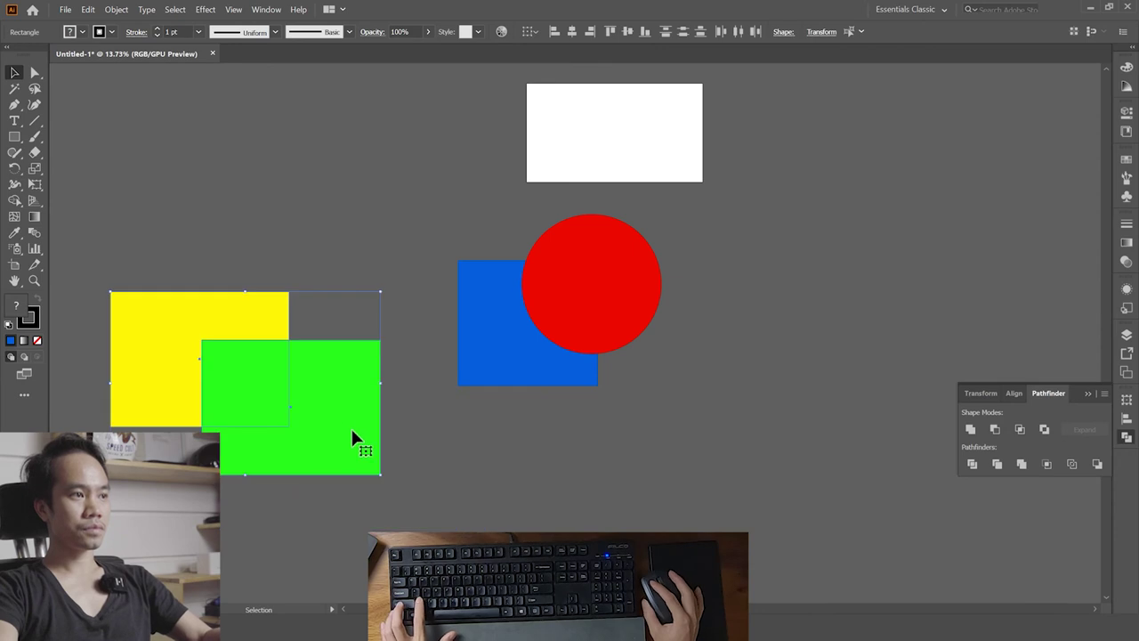
pyautogui.moveTo(342, 424); pyautogui.dragTo(408, 499)
pyautogui.hotkey('ctrl', 'z')
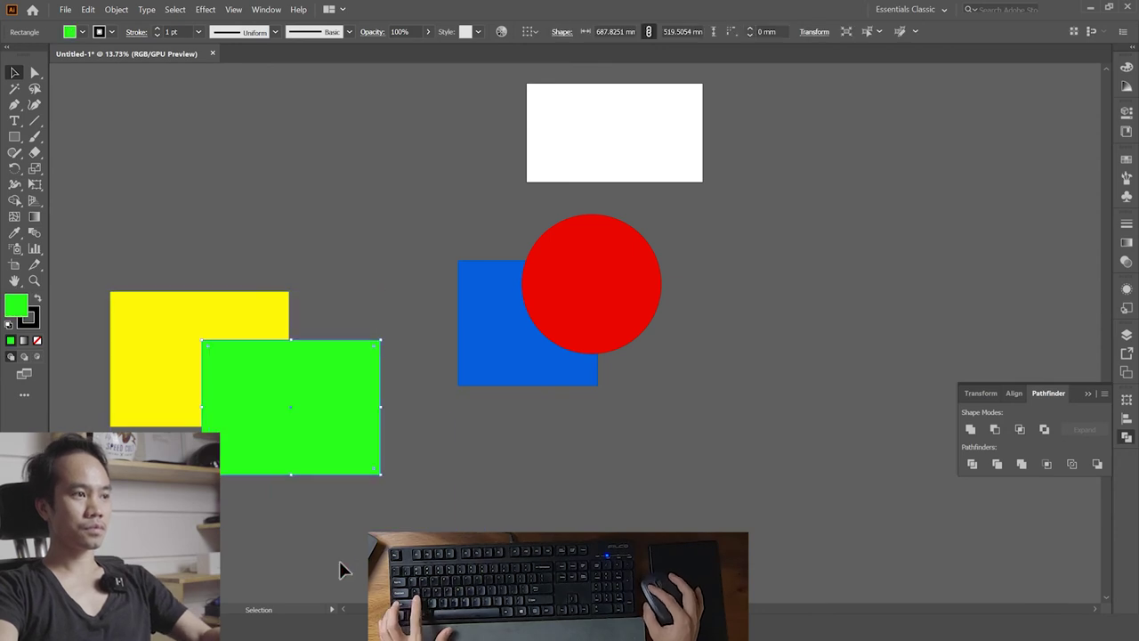
pyautogui.click(1022, 465)
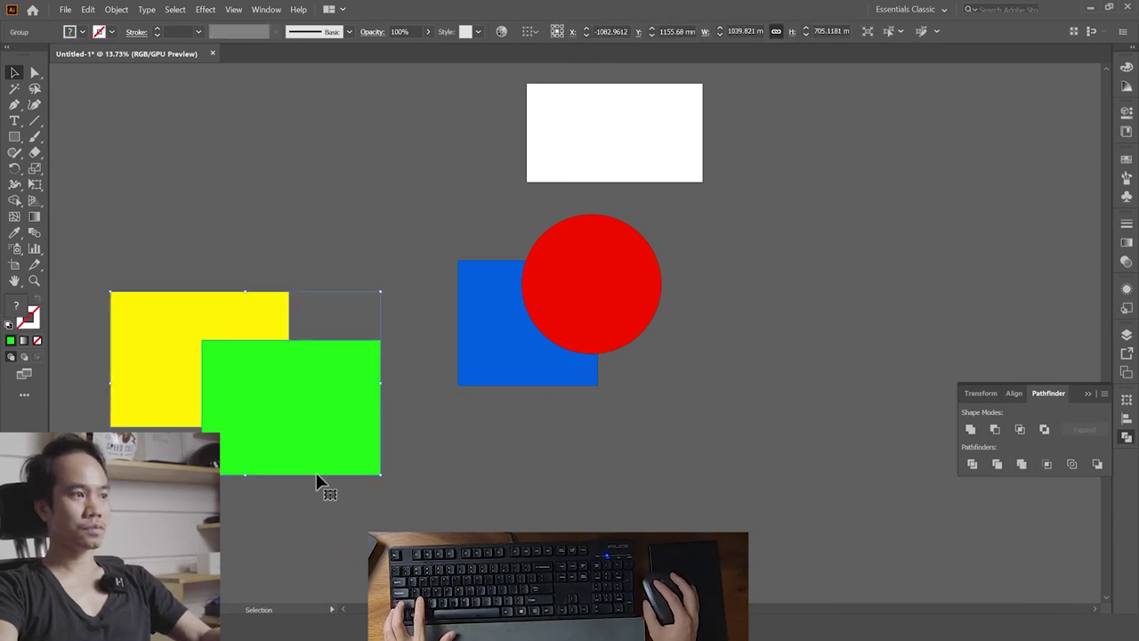
pyautogui.moveTo(281, 417); pyautogui.dragTo(335, 456)
pyautogui.hotkey('ctrl', 'z')
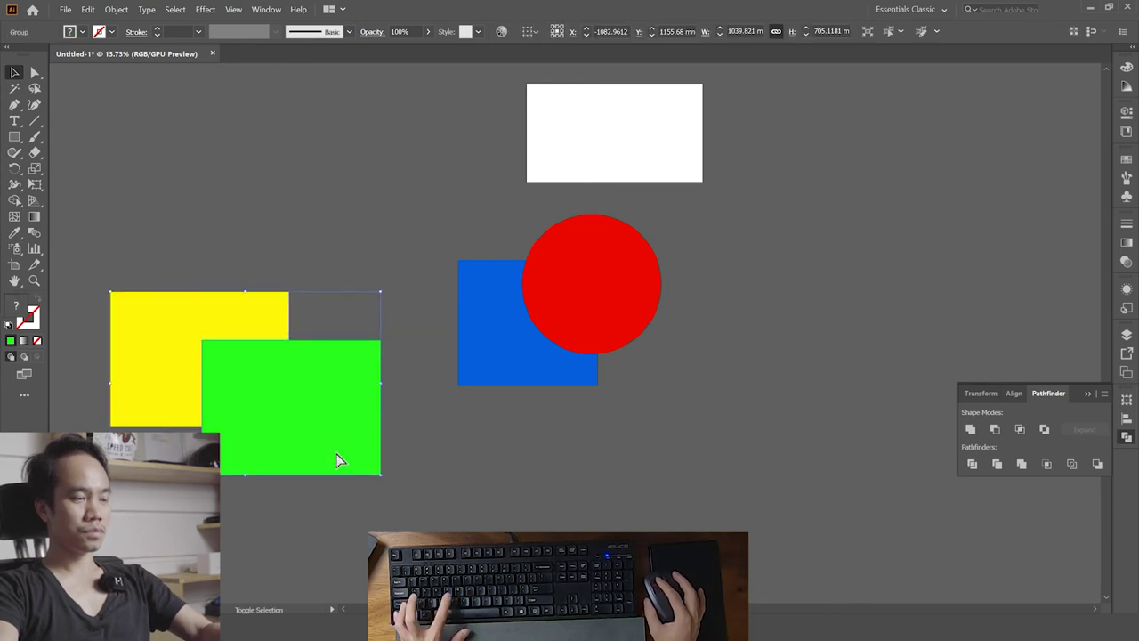
pyautogui.moveTo(338, 415); pyautogui.dragTo(465, 511)
pyautogui.hotkey('ctrl', 'z')
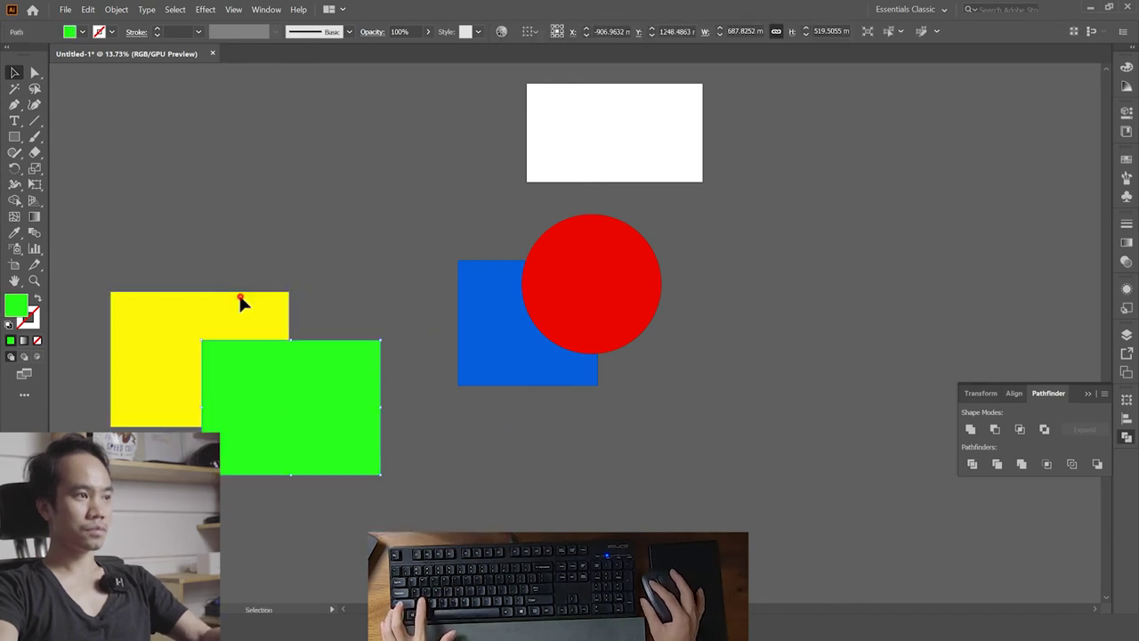
pyautogui.moveTo(235, 302); pyautogui.dragTo(172, 252)
pyautogui.hotkey('ctrl', 'z')
pyautogui.hotkey('ctrl', 'z')
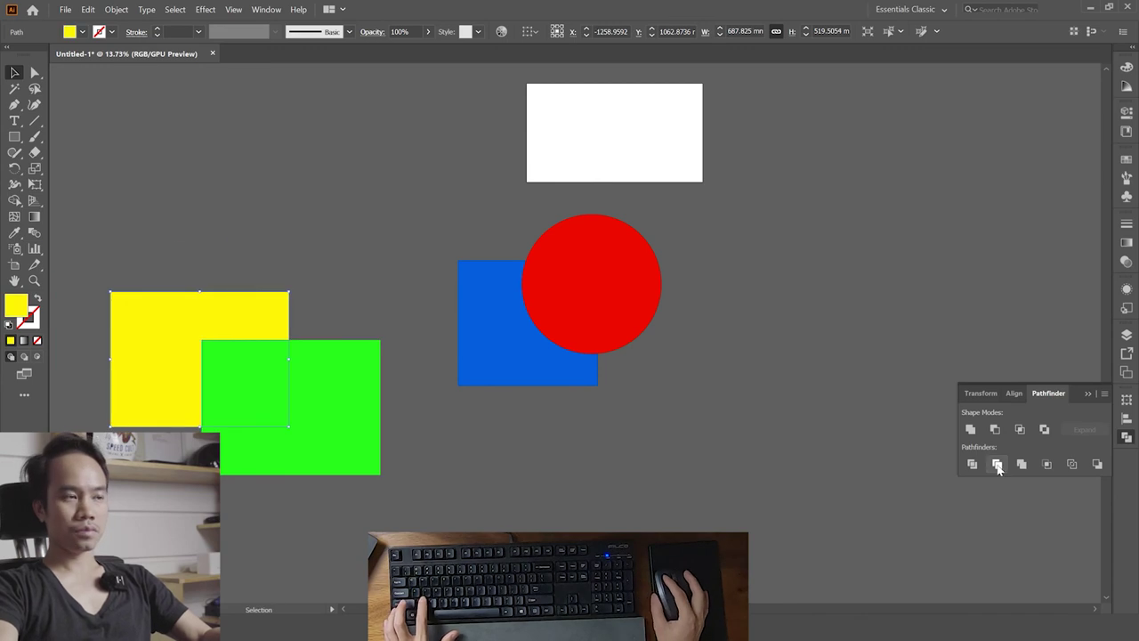
pyautogui.click(998, 466)
pyautogui.moveTo(311, 403); pyautogui.dragTo(422, 501)
pyautogui.hotkey('ctrl', 'z')
pyautogui.hotkey('ctrl', 'z')
pyautogui.press('v')
pyautogui.click(547, 383)
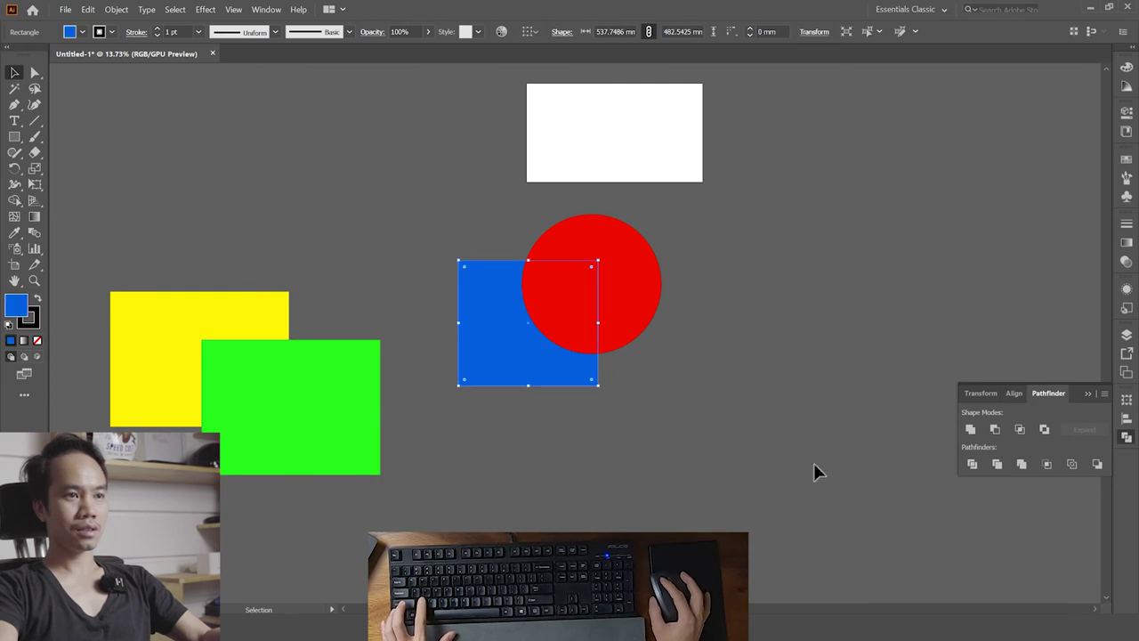
pyautogui.keyDown('shift'); pyautogui.click(533, 290); pyautogui.keyUp('shift')
pyautogui.click(998, 464)
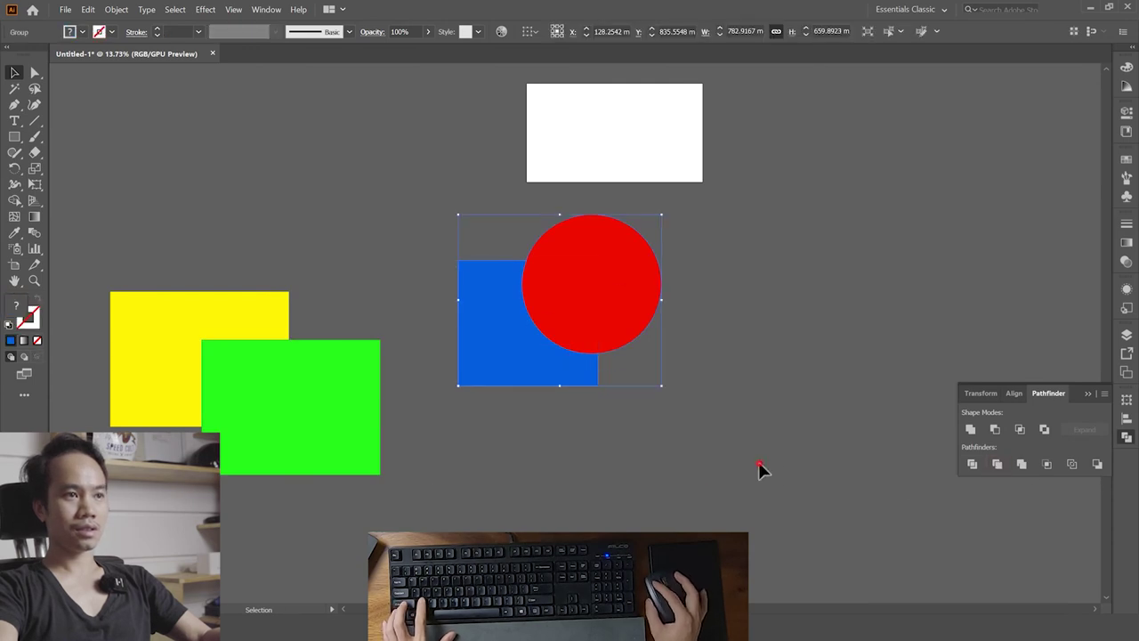
pyautogui.moveTo(622, 333); pyautogui.dragTo(735, 408)
pyautogui.hotkey('ctrl', 'z')
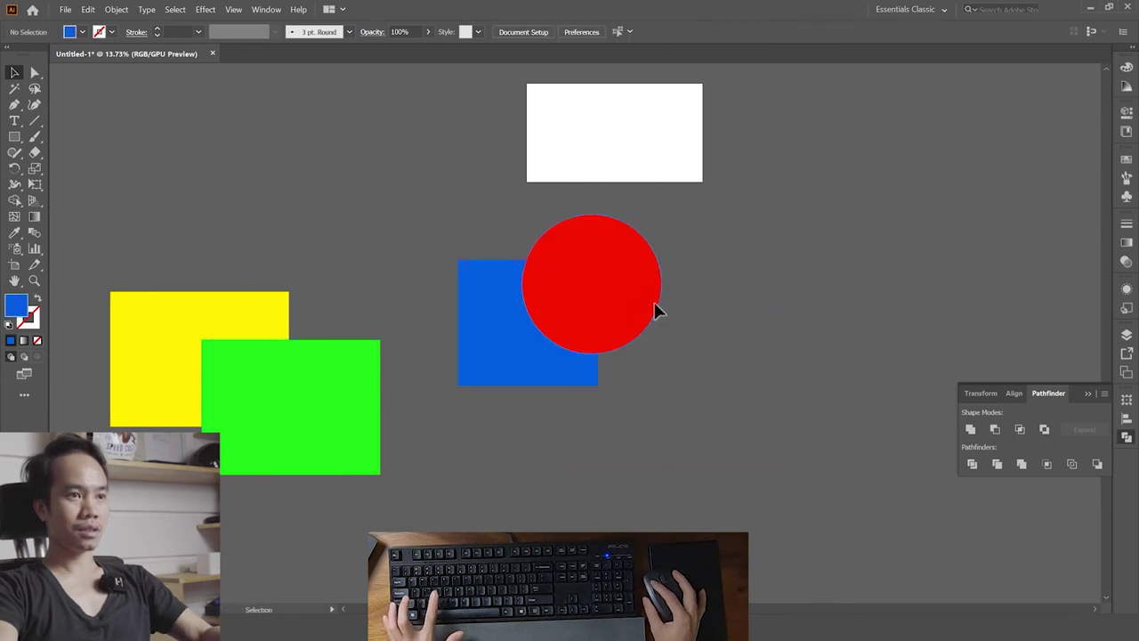
pyautogui.moveTo(655, 301); pyautogui.dragTo(755, 308)
pyautogui.moveTo(707, 347); pyautogui.dragTo(795, 414)
pyautogui.hotkey('ctrl', 'z')
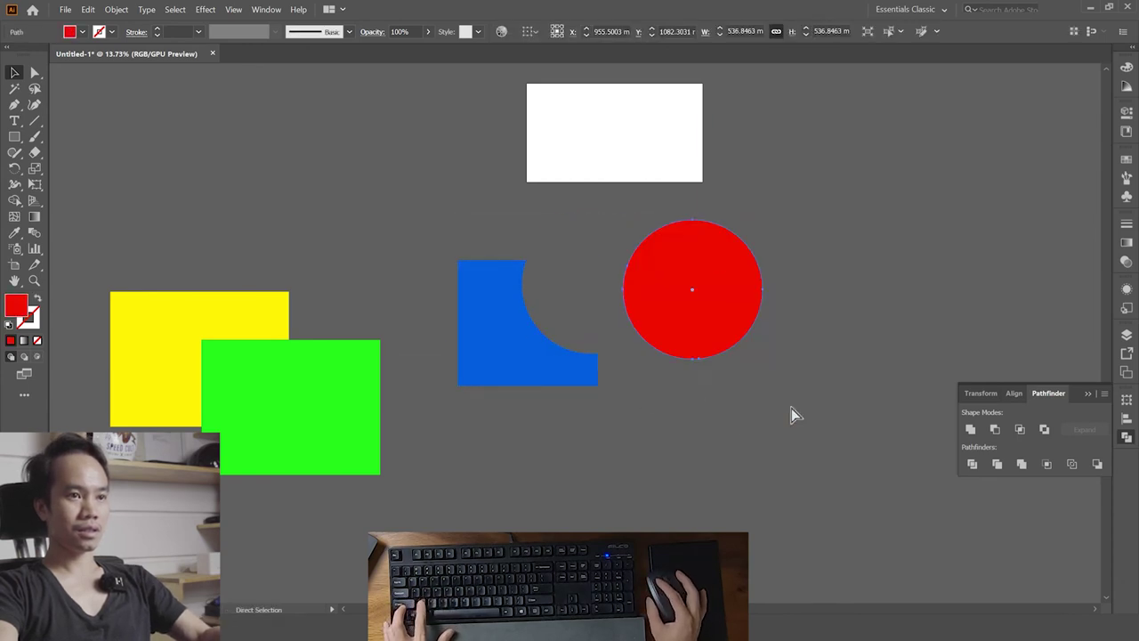
pyautogui.hotkey('ctrl', 'z')
pyautogui.hotkey('ctrl', 'z')
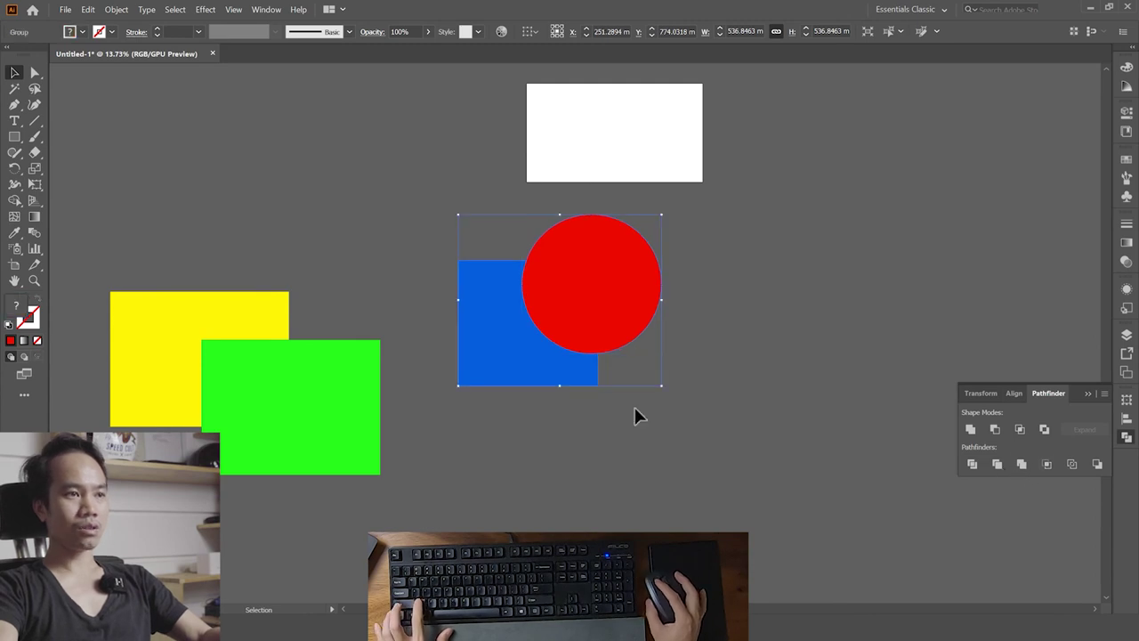
pyautogui.hotkey('ctrl', 'z')
pyautogui.hotkey('ctrl', 'z')
pyautogui.hotkey('ctrl', 'z')
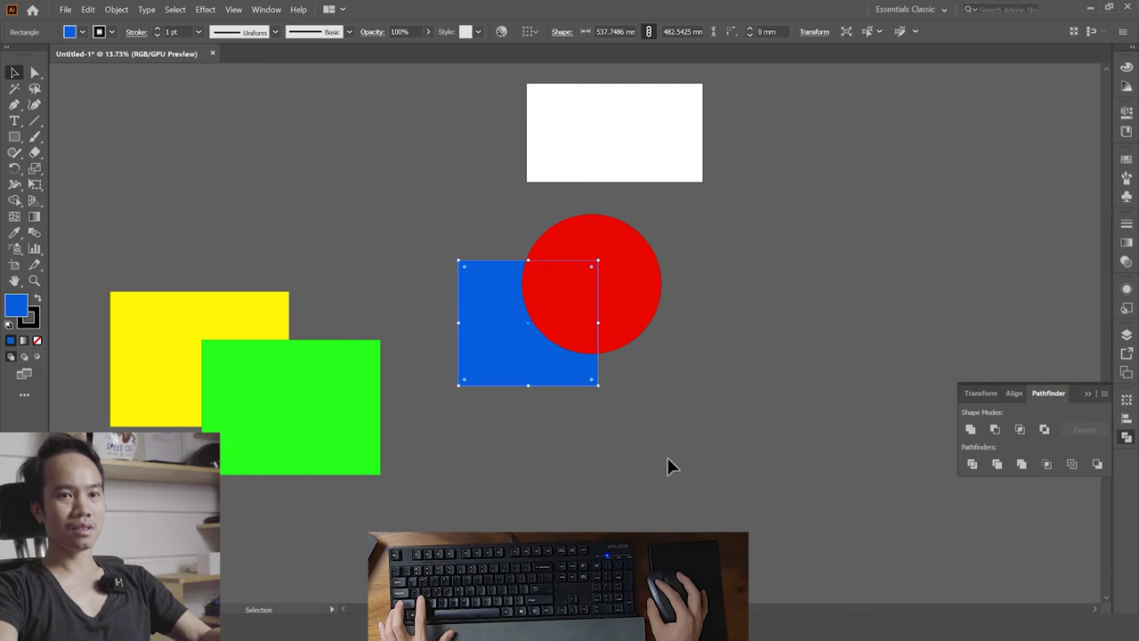
# - Crop the blue rectangle to the red circle with Pathfinder Crop
pyautogui.keyDown('shift'); pyautogui.click(570, 293); pyautogui.keyUp('shift')
pyautogui.click(1048, 465)
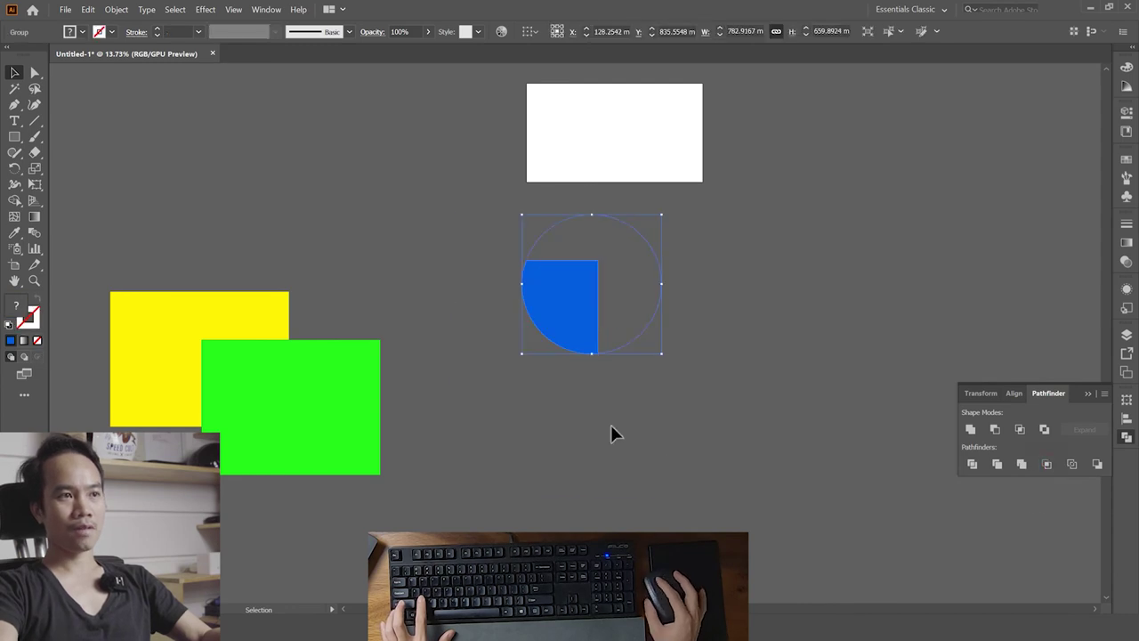
pyautogui.click(562, 416)
pyautogui.click(528, 272)
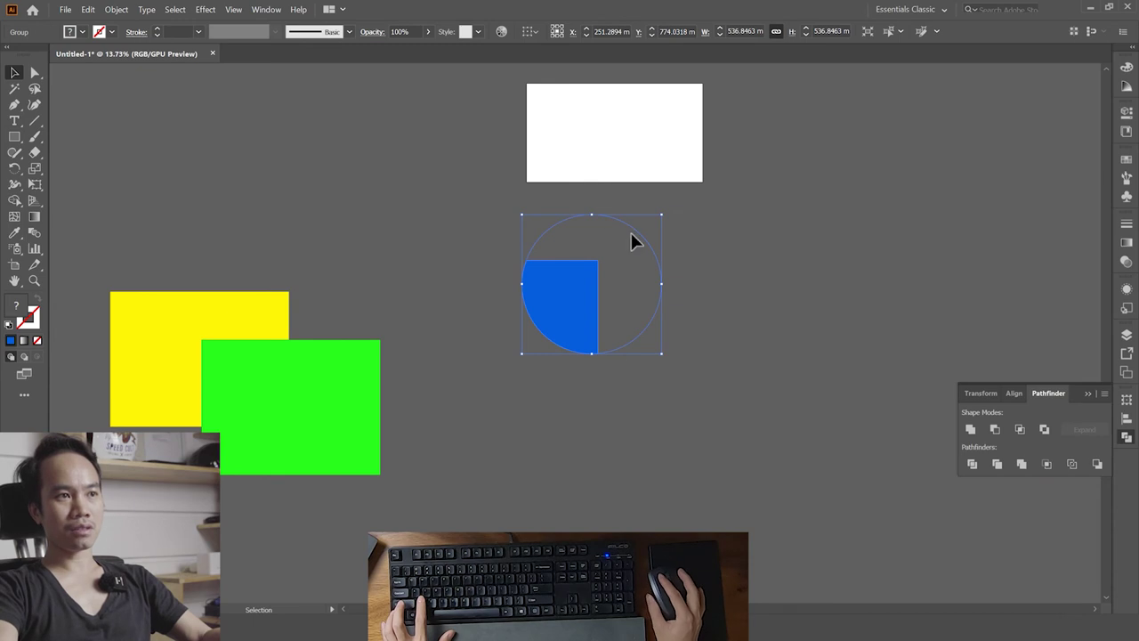
# - Give the circle clipping outline a 5 pt blue stroke
pyautogui.press('ctrl')
pyautogui.keyDown('ctrl'); pyautogui.click(656, 406); pyautogui.keyUp('ctrl')
pyautogui.keyDown('ctrl'); pyautogui.click(635, 348); pyautogui.keyUp('ctrl')
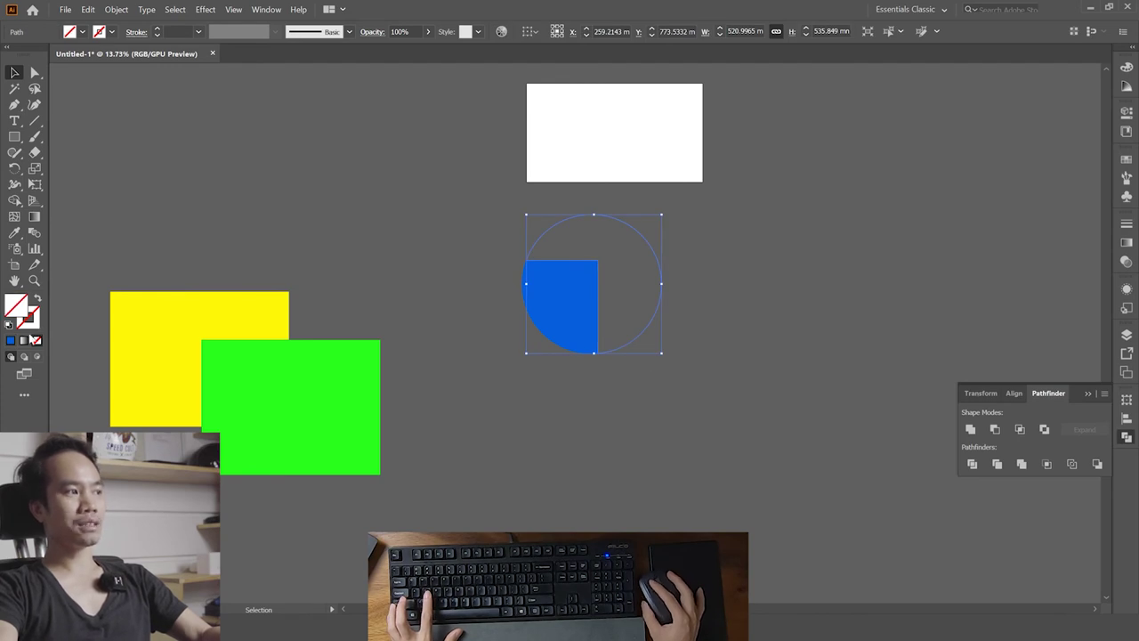
pyautogui.click(10, 341)
pyautogui.hotkey('ctrl', 'z')
pyautogui.click(11, 341)
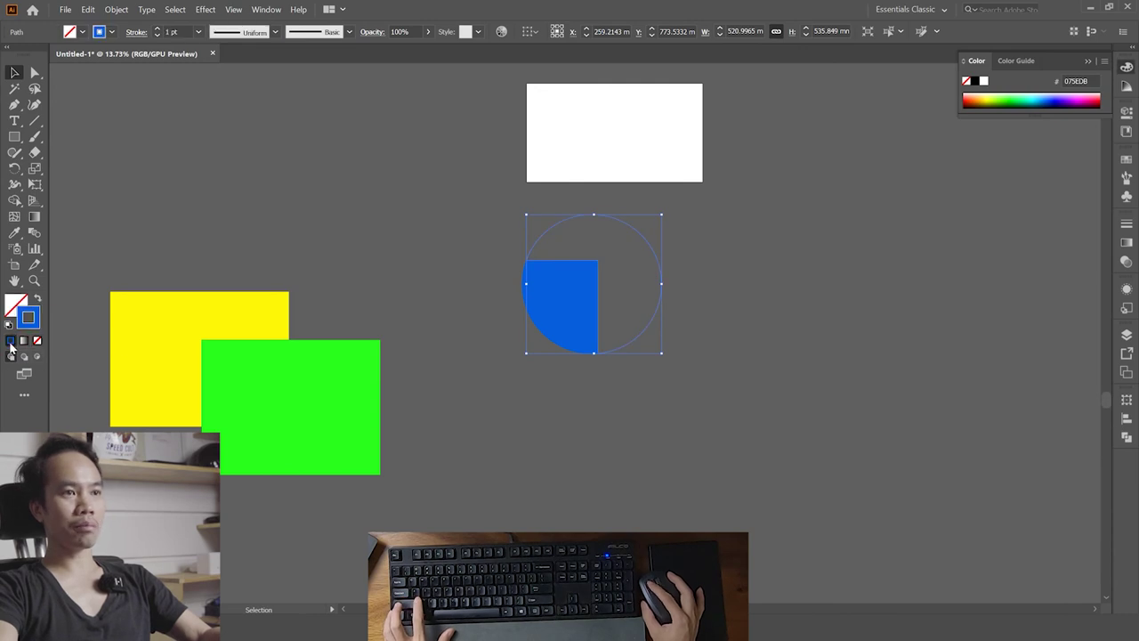
pyautogui.click(537, 430)
pyautogui.keyDown('ctrl'); pyautogui.click(647, 326); pyautogui.keyUp('ctrl')
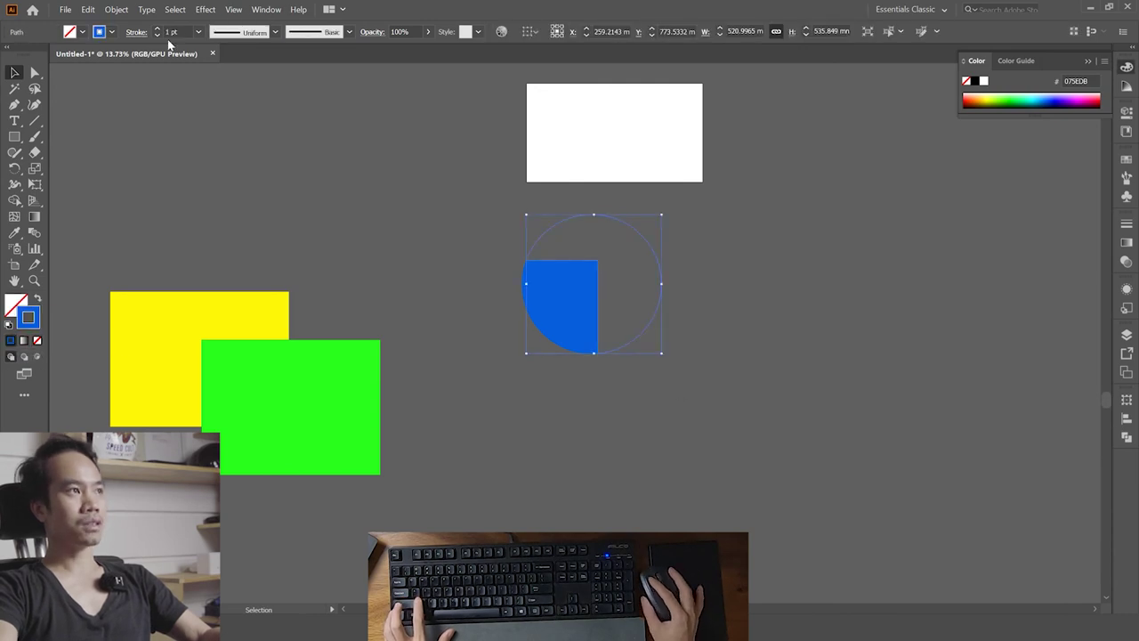
pyautogui.click(198, 32)
pyautogui.click(216, 148)
# - Set the circle outline's stroke to None
pyautogui.click(745, 315)
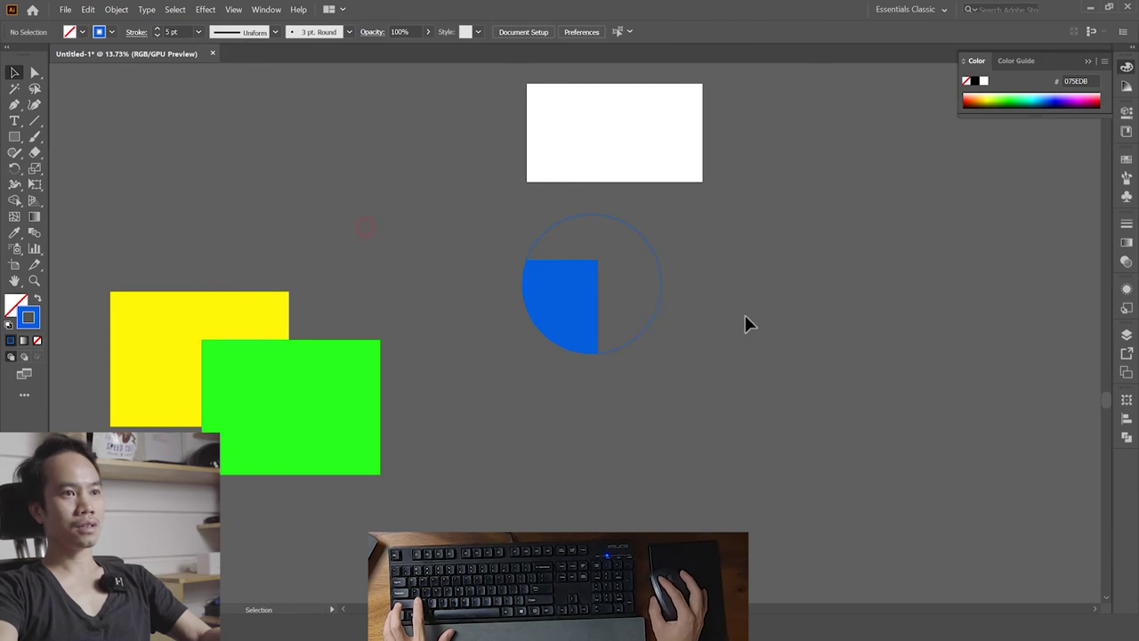
pyautogui.click(650, 349)
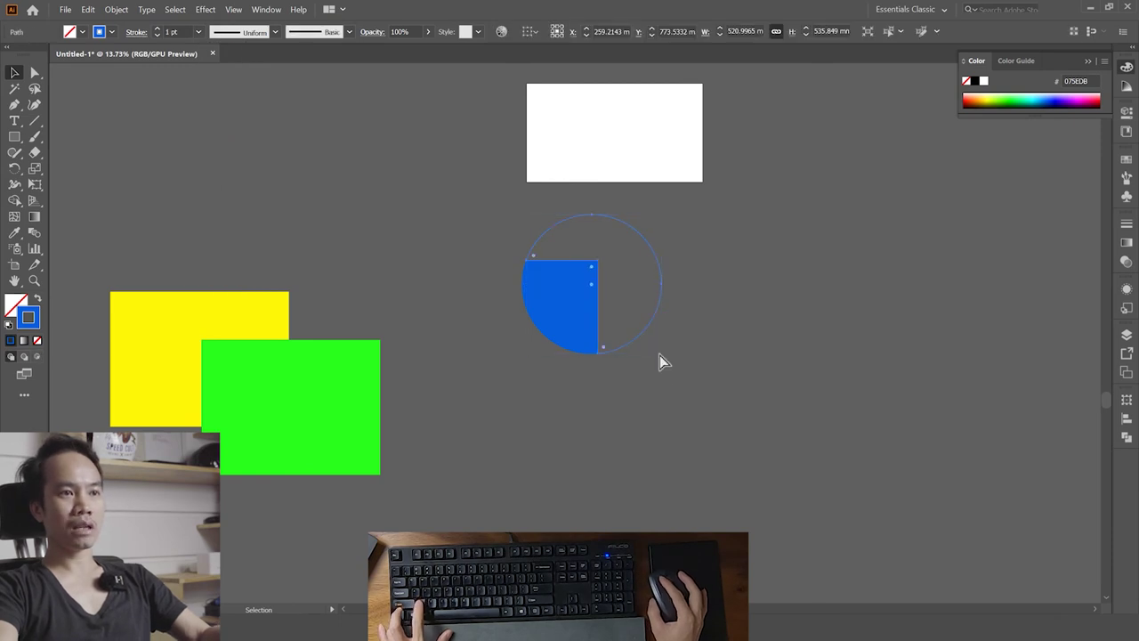
pyautogui.press('/')
pyautogui.click(639, 355)
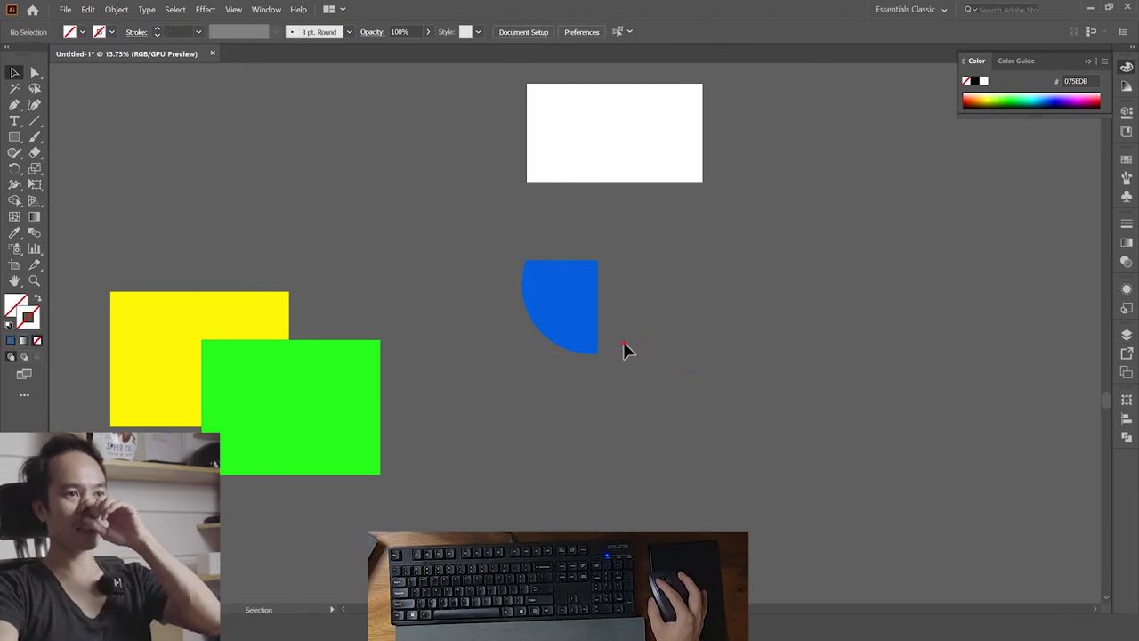
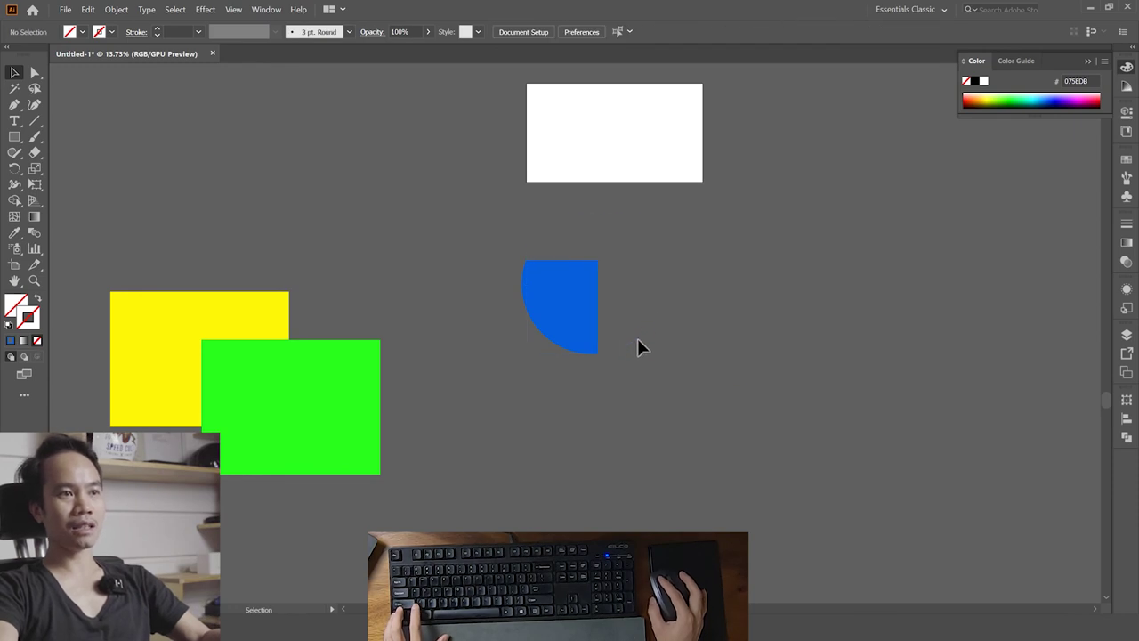
# - Undo the cutout to restore the whole blue rectangle and red circle, leaving the circle in place
pyautogui.click(641, 345)
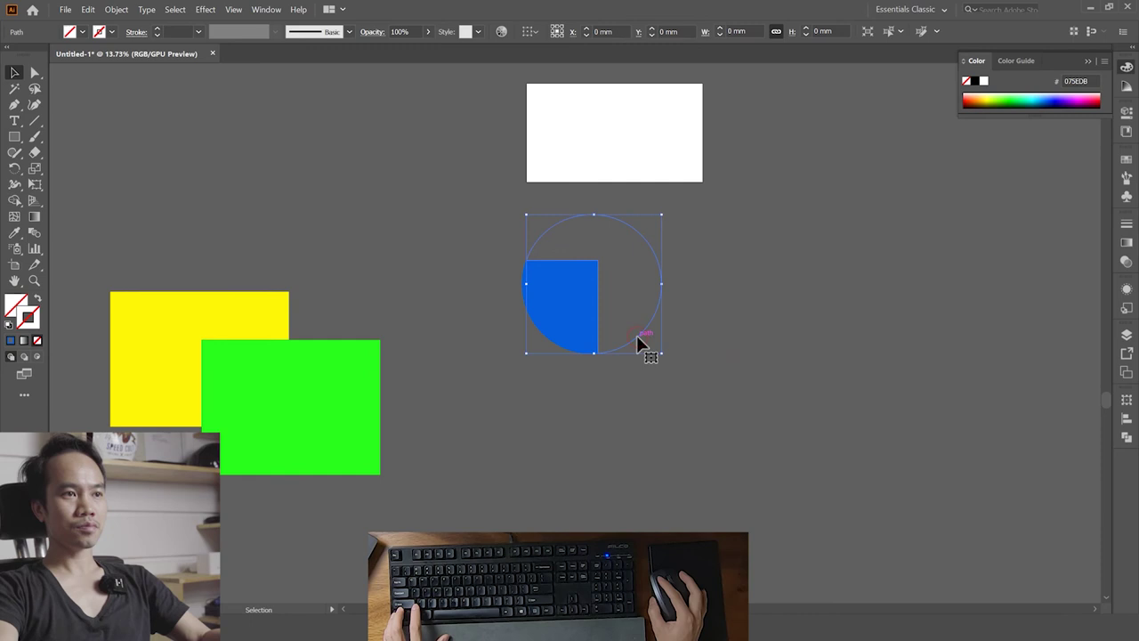
pyautogui.hotkey('ctrl', 'z')
pyautogui.click(690, 388)
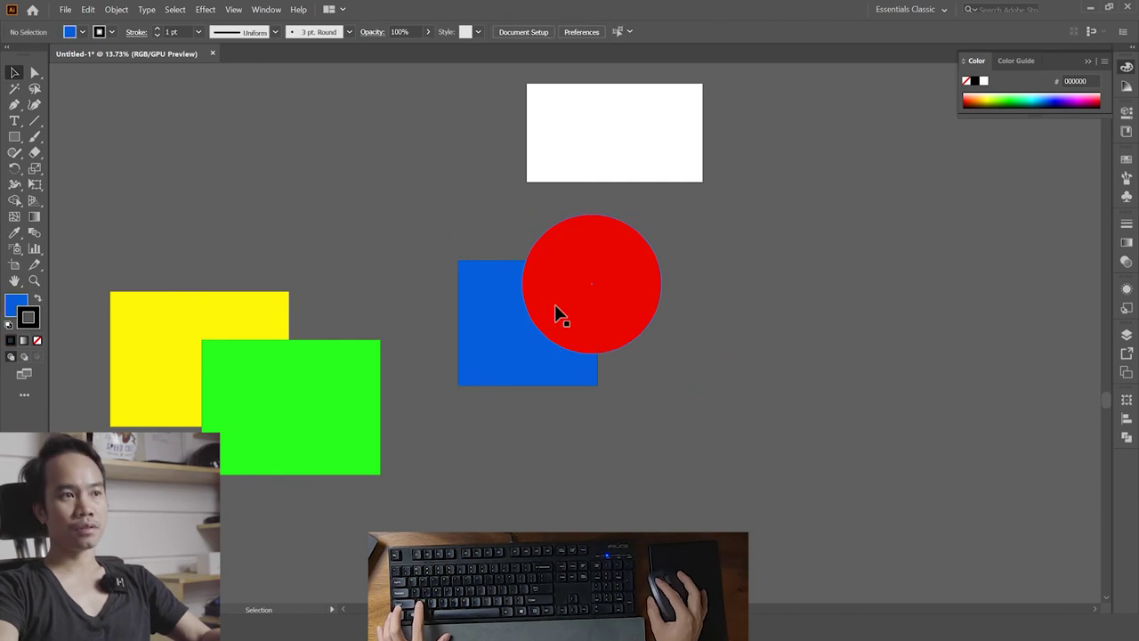
pyautogui.moveTo(609, 344); pyautogui.dragTo(726, 305)
pyautogui.hotkey('ctrl', 'z')
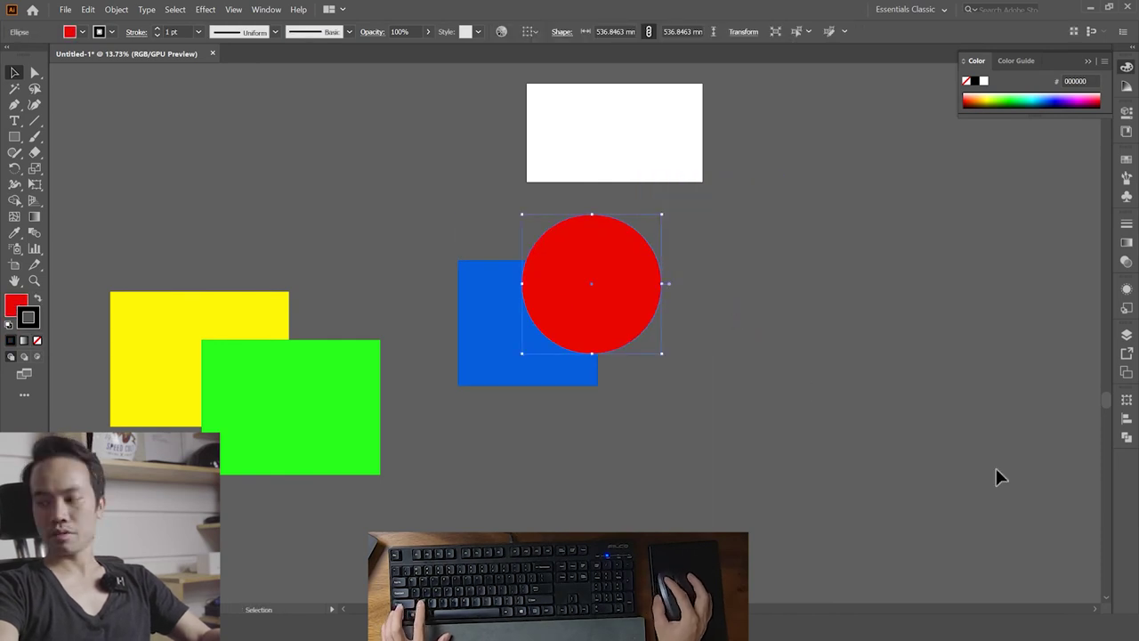
# - Marquee-select both the red circle and the blue rectangle
pyautogui.click(995, 468)
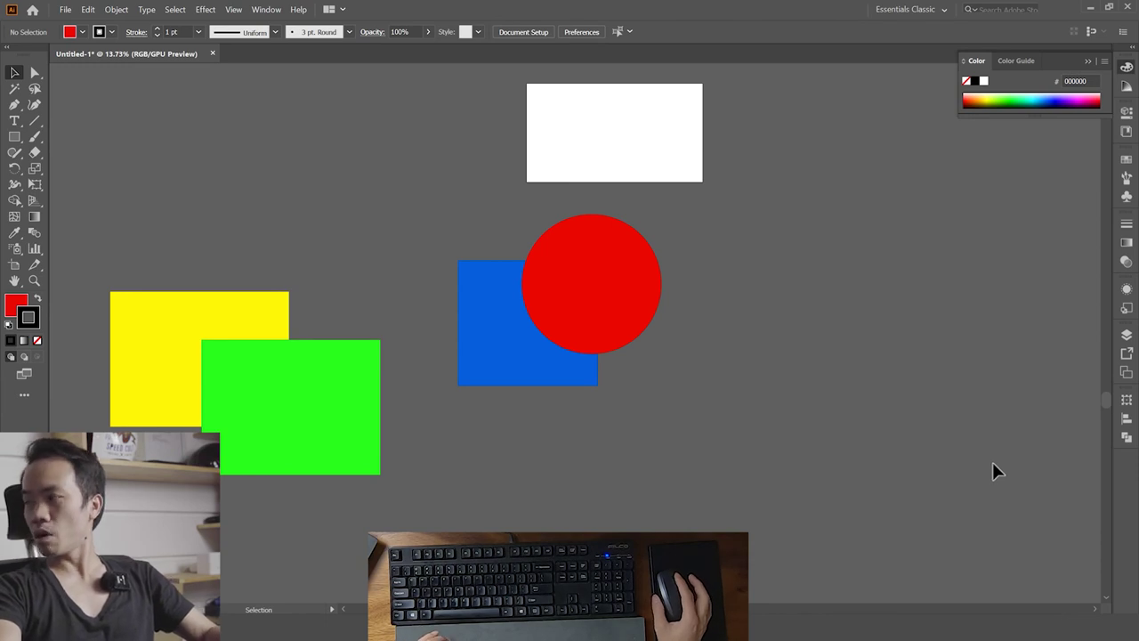
pyautogui.moveTo(739, 365); pyautogui.dragTo(641, 294)
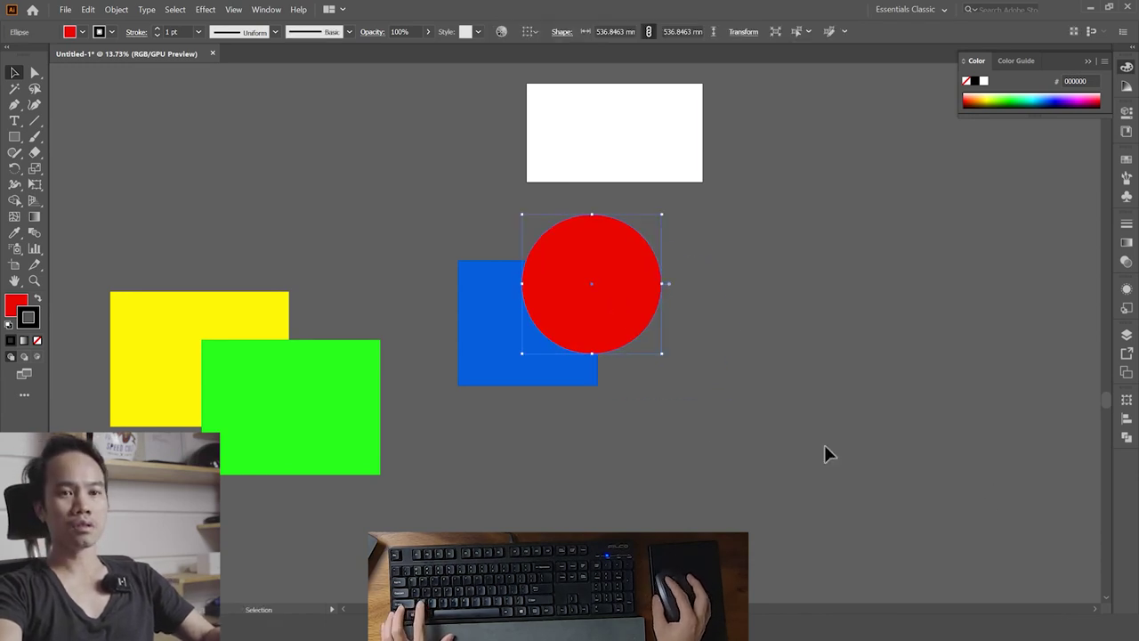
pyautogui.moveTo(824, 454); pyautogui.dragTo(575, 338)
# - Apply Pathfinder Outline to split the overlapping shapes into stroke-only pieces
pyautogui.click(1129, 437)
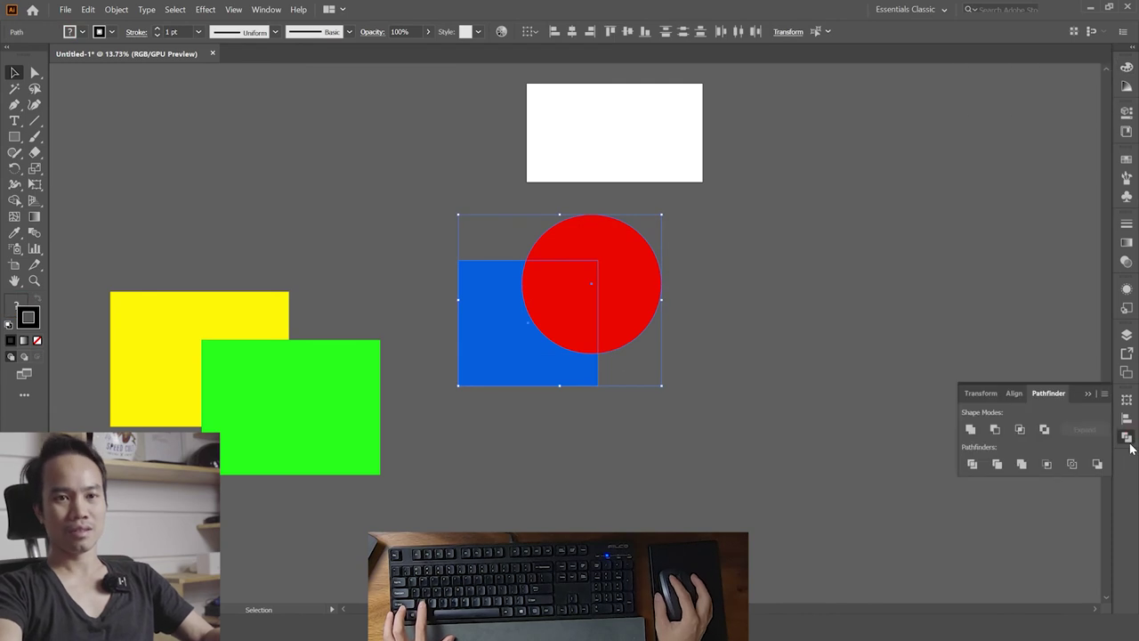
pyautogui.click(1073, 464)
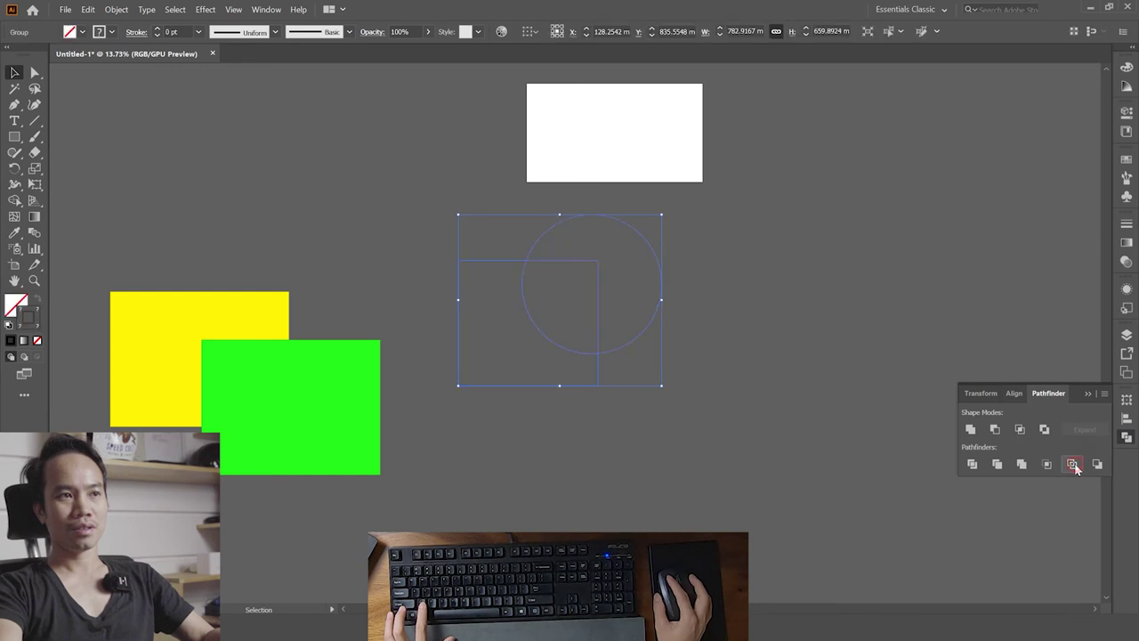
pyautogui.click(697, 426)
pyautogui.click(562, 348)
pyautogui.click(721, 481)
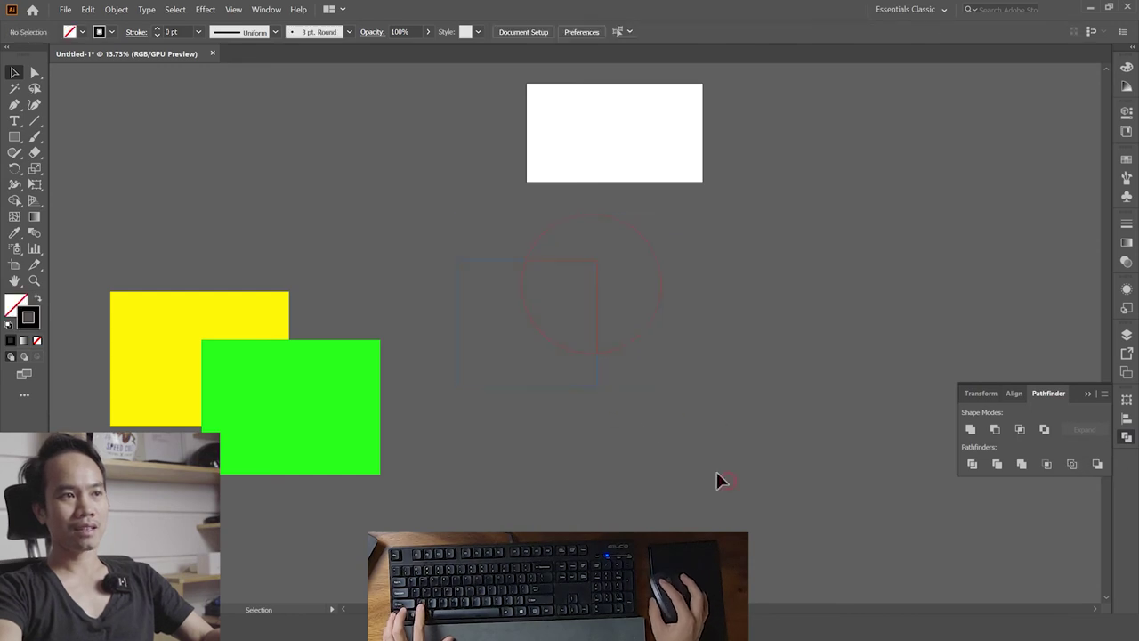
# - Reapply Outline after an undo and drag the outline pieces up and right
pyautogui.hotkey('ctrl', 'z')
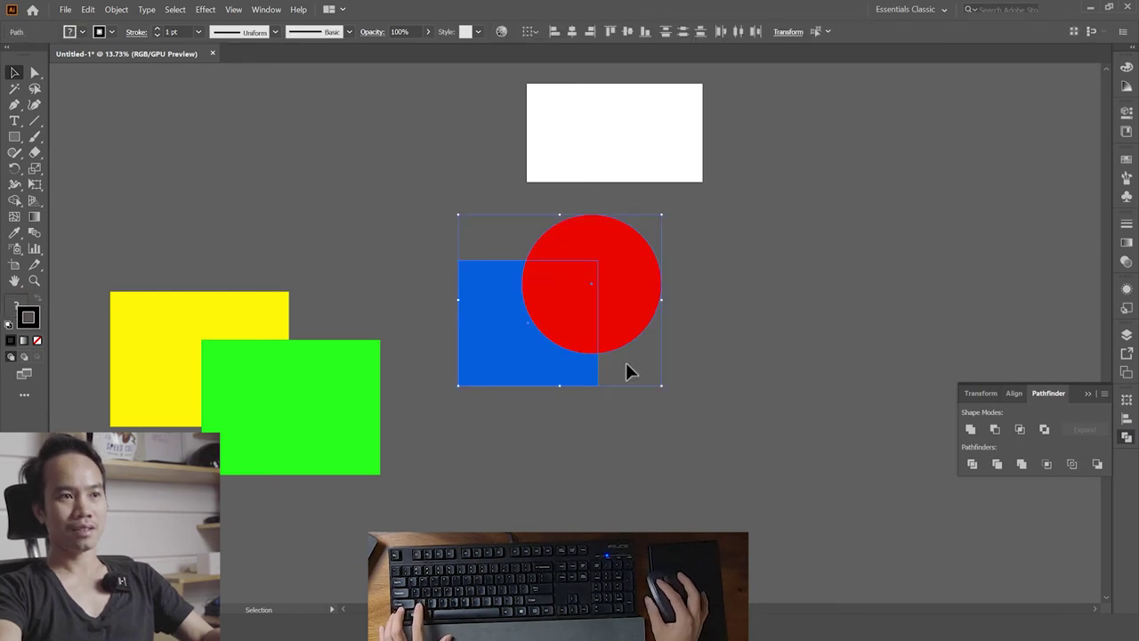
pyautogui.click(1072, 463)
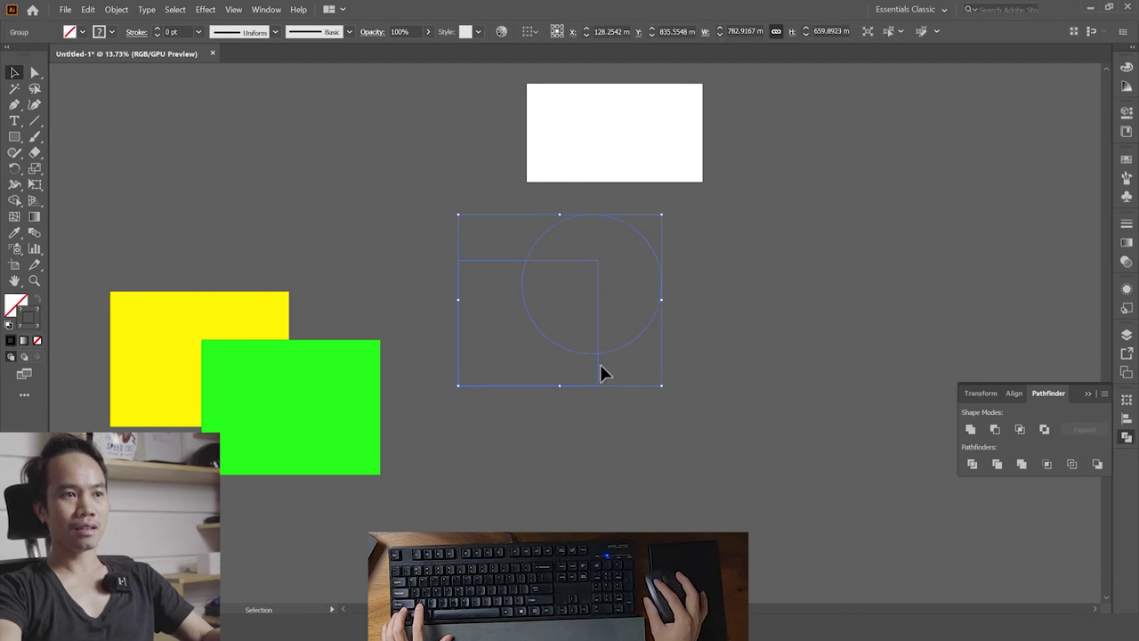
pyautogui.click(618, 382)
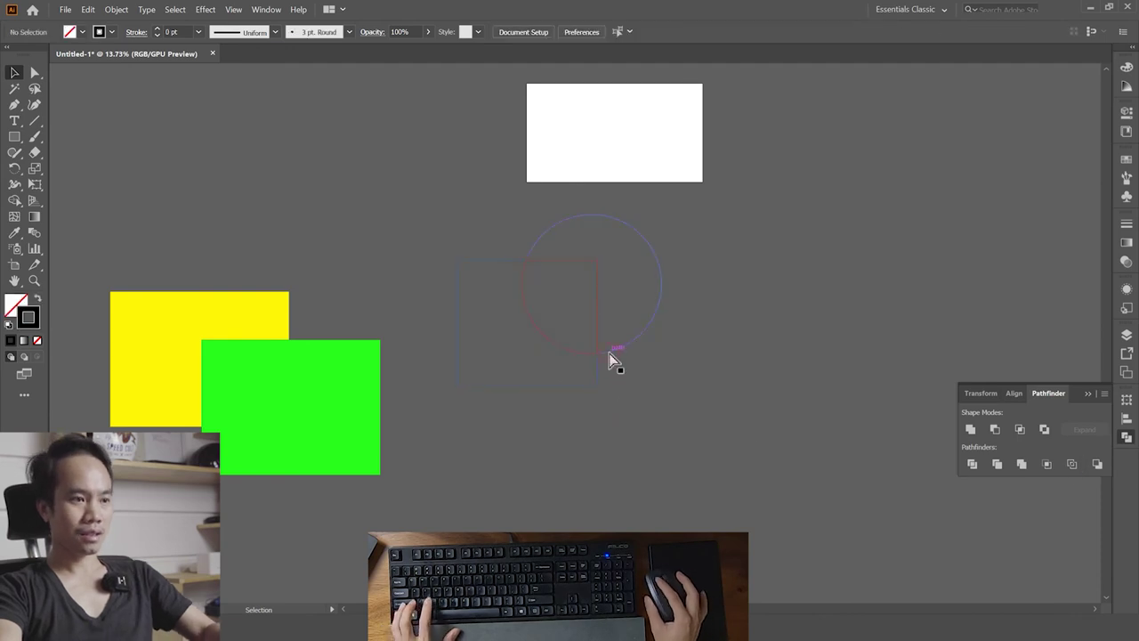
pyautogui.moveTo(637, 350); pyautogui.dragTo(756, 320)
# - Drag the corner, circle and lower outline pieces apart from one another
pyautogui.click(712, 427)
pyautogui.moveTo(695, 356); pyautogui.dragTo(534, 456)
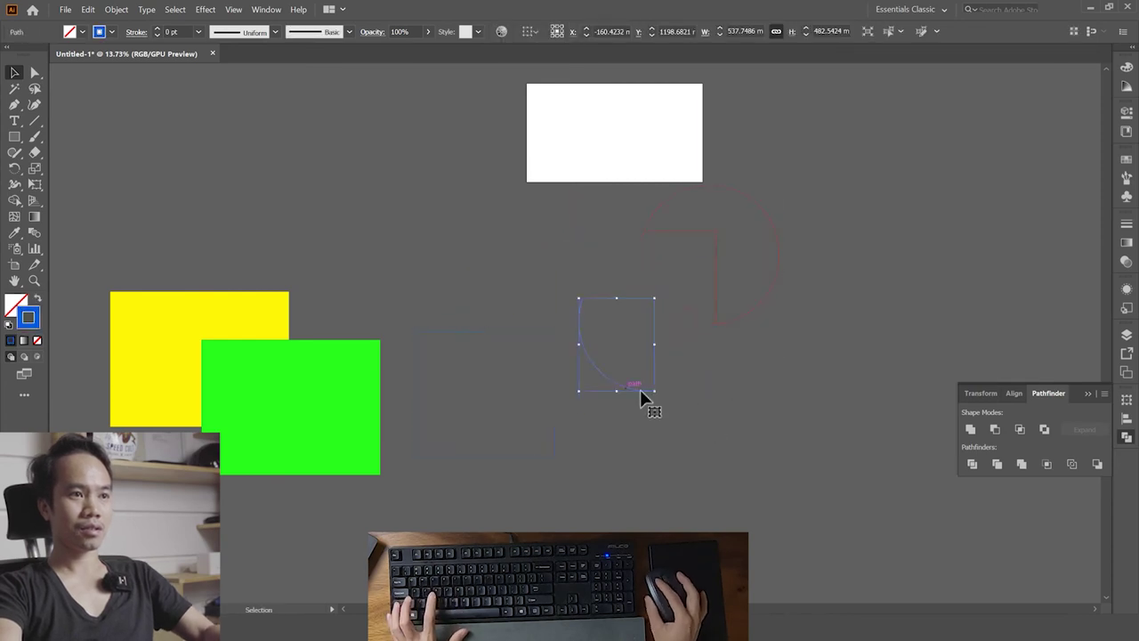
pyautogui.click(747, 320)
pyautogui.moveTo(747, 321); pyautogui.dragTo(780, 391)
pyautogui.click(786, 434)
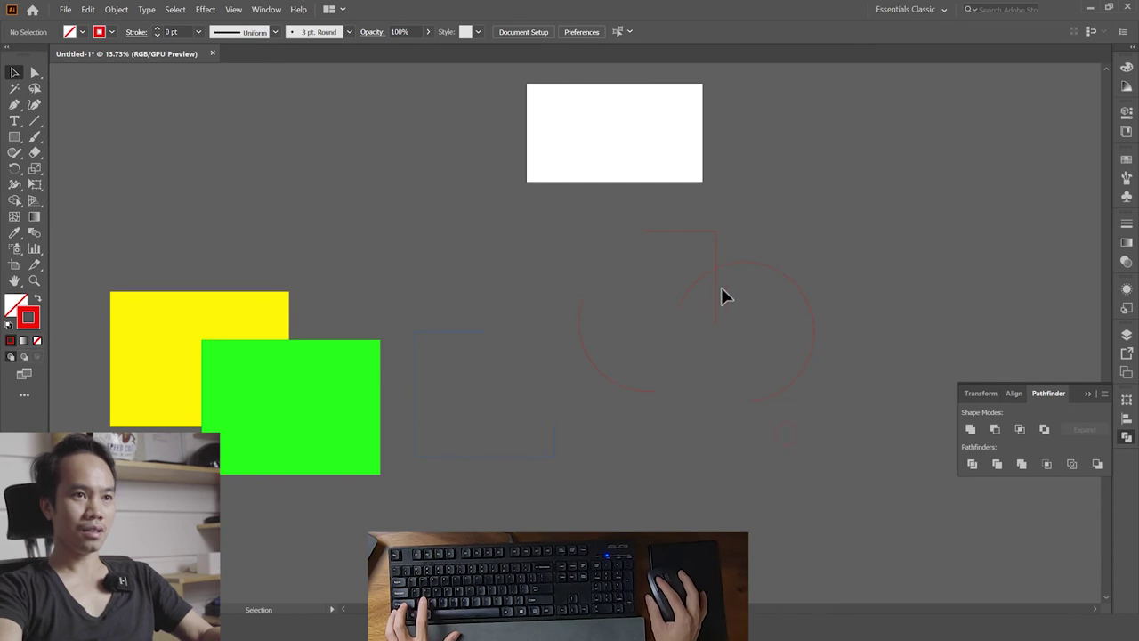
pyautogui.moveTo(721, 305); pyautogui.dragTo(704, 542)
pyautogui.click(552, 441)
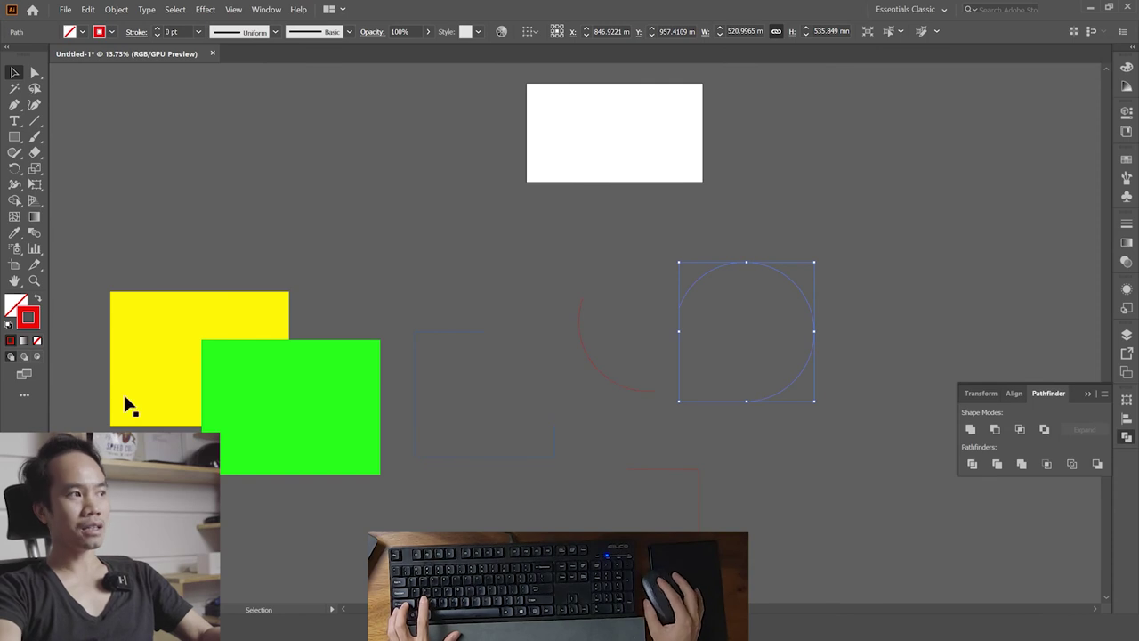
# - Fill the circle, lower and arc pieces red and the rectangle piece blue
pyautogui.click(37, 302)
pyautogui.click(808, 479)
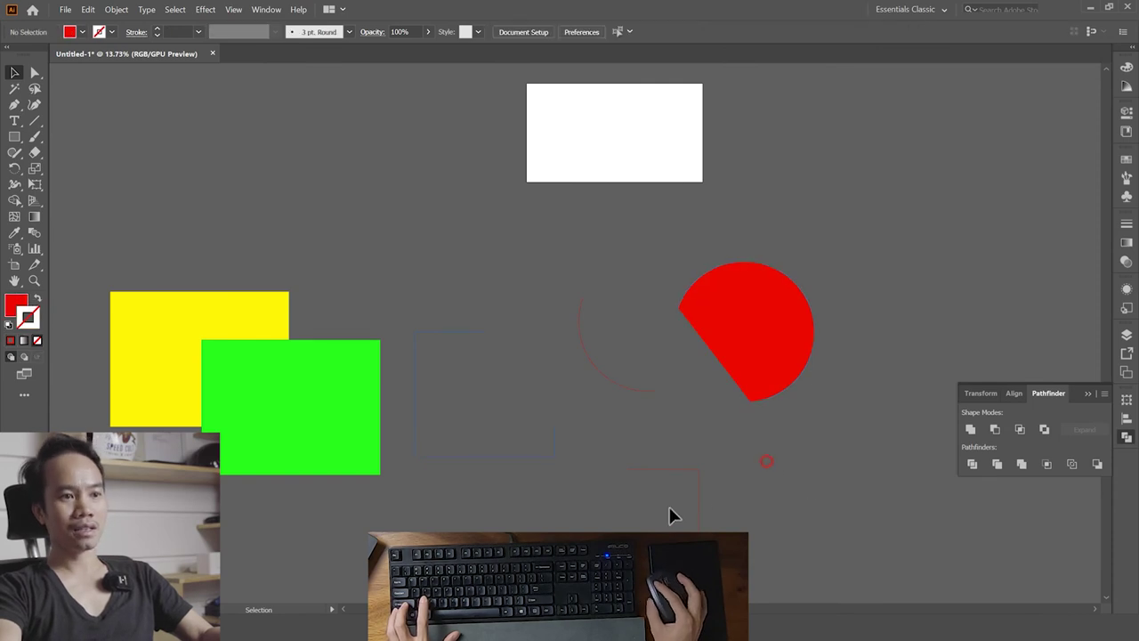
pyautogui.click(698, 507)
pyautogui.click(39, 301)
pyautogui.click(686, 424)
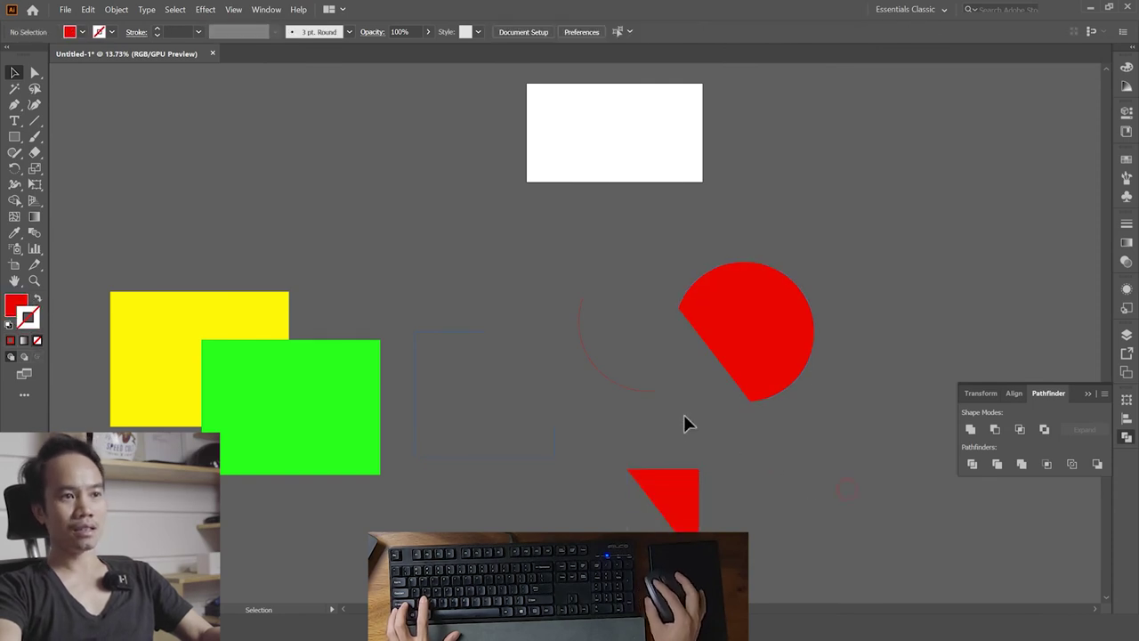
pyautogui.click(615, 348)
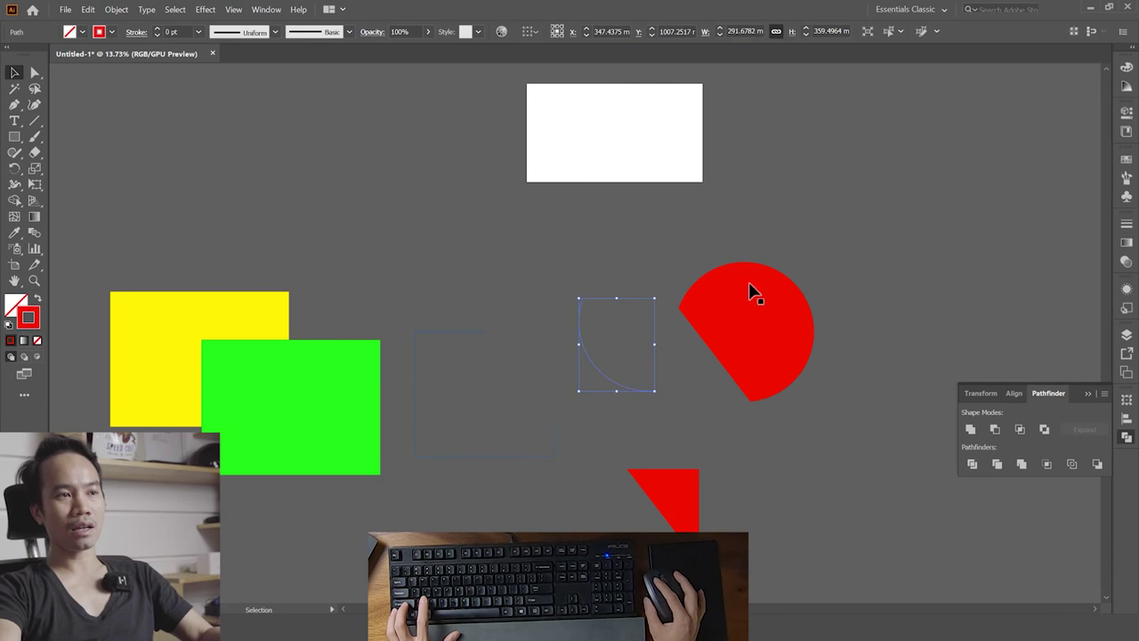
pyautogui.click(37, 302)
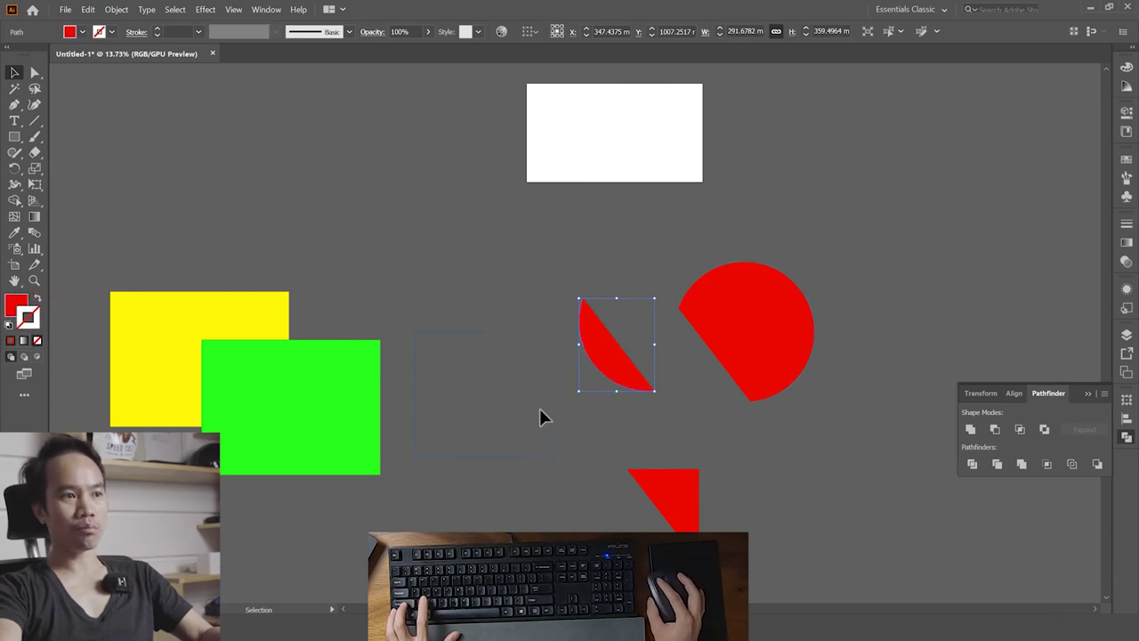
pyautogui.click(512, 425)
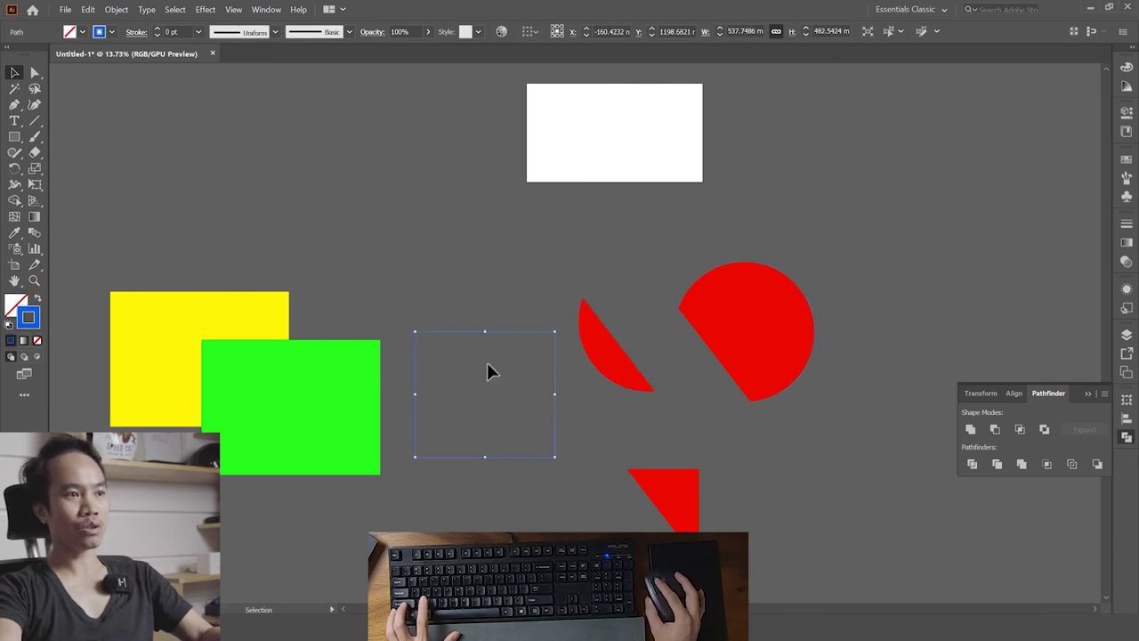
pyautogui.click(36, 302)
# - Deselect and undo the colour fills so the pieces are unfilled again
pyautogui.hotkey('ctrl', 'shift', 'a')
pyautogui.hotkey('ctrl', 'z')
pyautogui.hotkey('ctrl', 'z')
pyautogui.hotkey('ctrl', 'z')
pyautogui.hotkey('ctrl', 'z')
pyautogui.hotkey('ctrl', 'z')
pyautogui.hotkey('ctrl', 'z')
pyautogui.hotkey('ctrl', 'z')
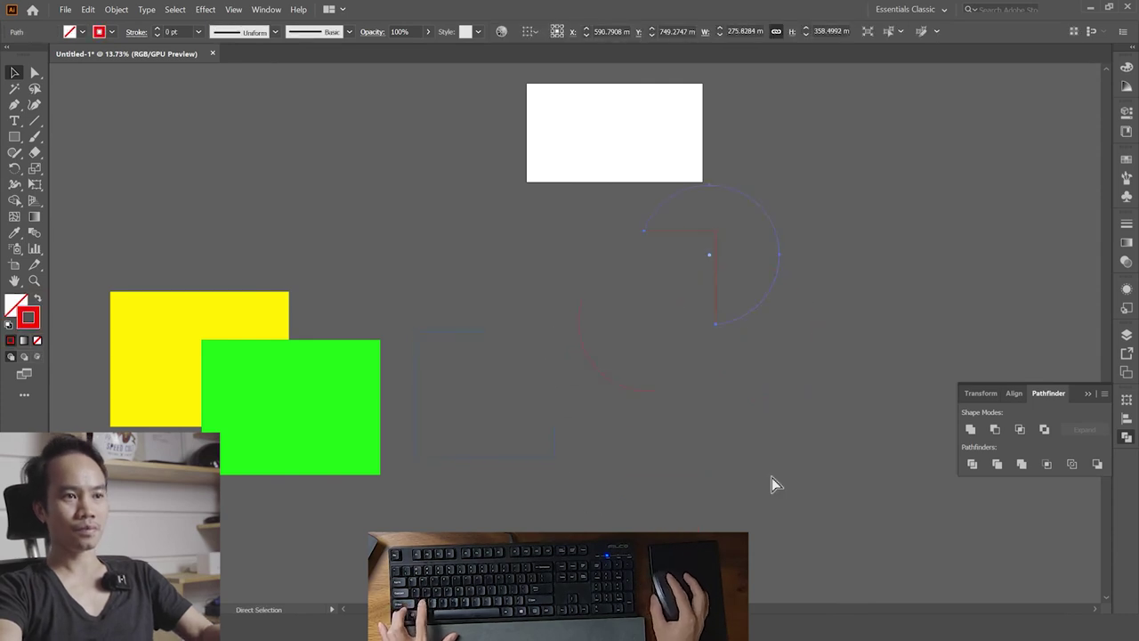
pyautogui.hotkey('ctrl', 'z')
pyautogui.hotkey('ctrl', 'z')
pyautogui.hotkey('ctrl', 'z')
# - Restore both shapes, try Minus Back on them, and undo it
pyautogui.click(703, 462)
pyautogui.click(650, 316)
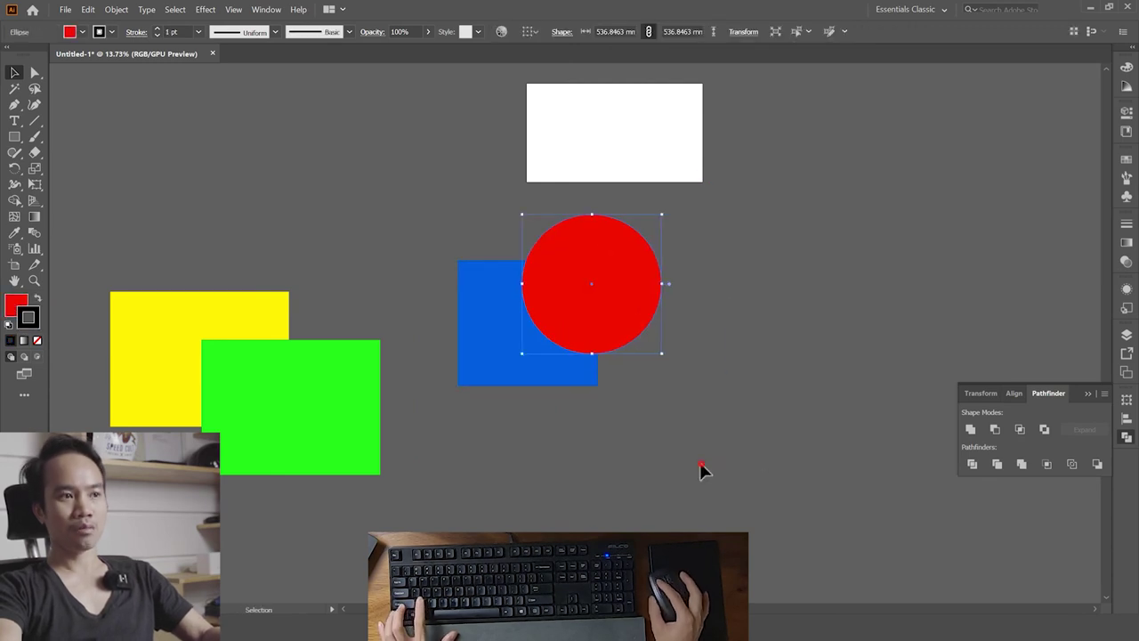
pyautogui.moveTo(701, 470); pyautogui.dragTo(572, 322)
pyautogui.click(1098, 463)
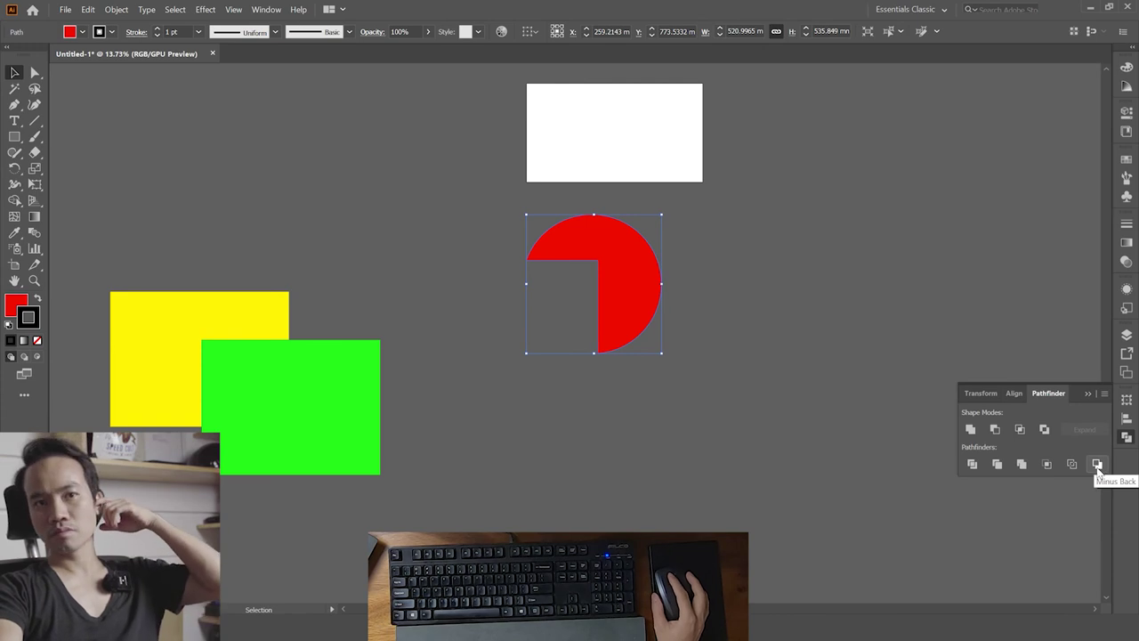
pyautogui.hotkey('ctrl', 'z')
# - Return to the Selection tool and deselect the restored rectangle and circle
pyautogui.scroll(-2, 673, 390)
pyautogui.press('v')
pyautogui.click(717, 465)
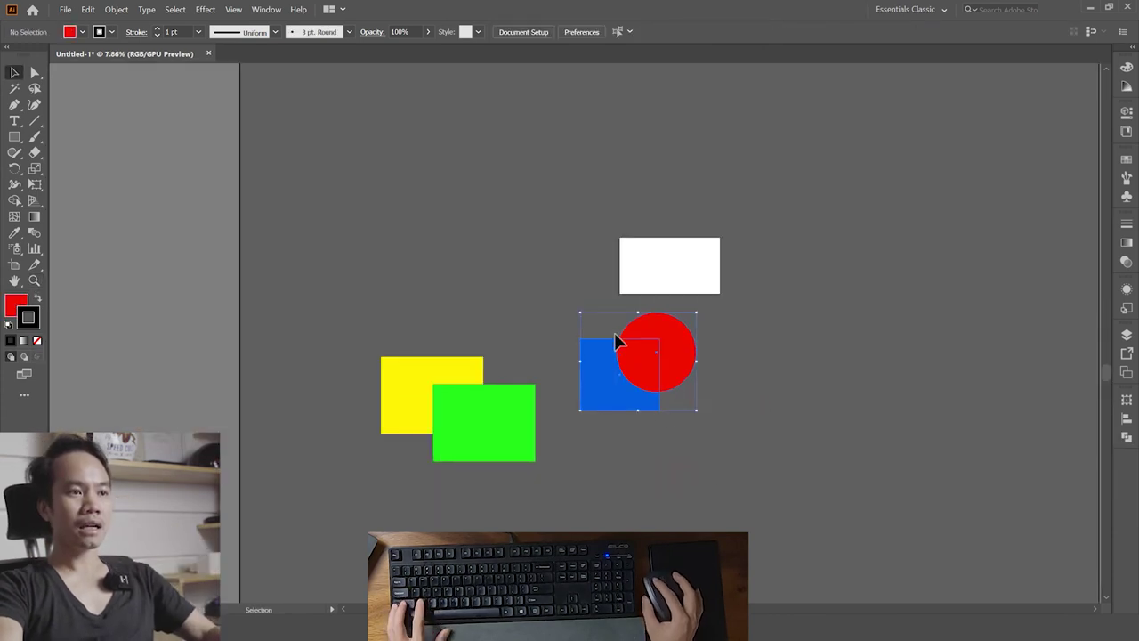
pyautogui.scroll(3, 638, 378)
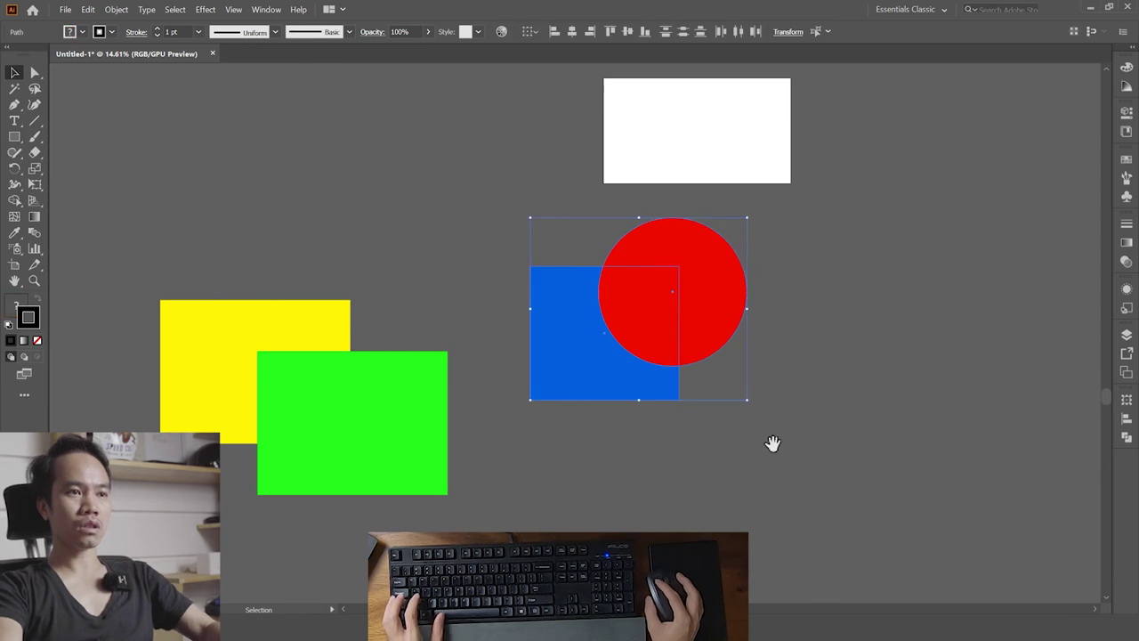
pyautogui.scroll(-2, 772, 443)
pyautogui.click(566, 411)
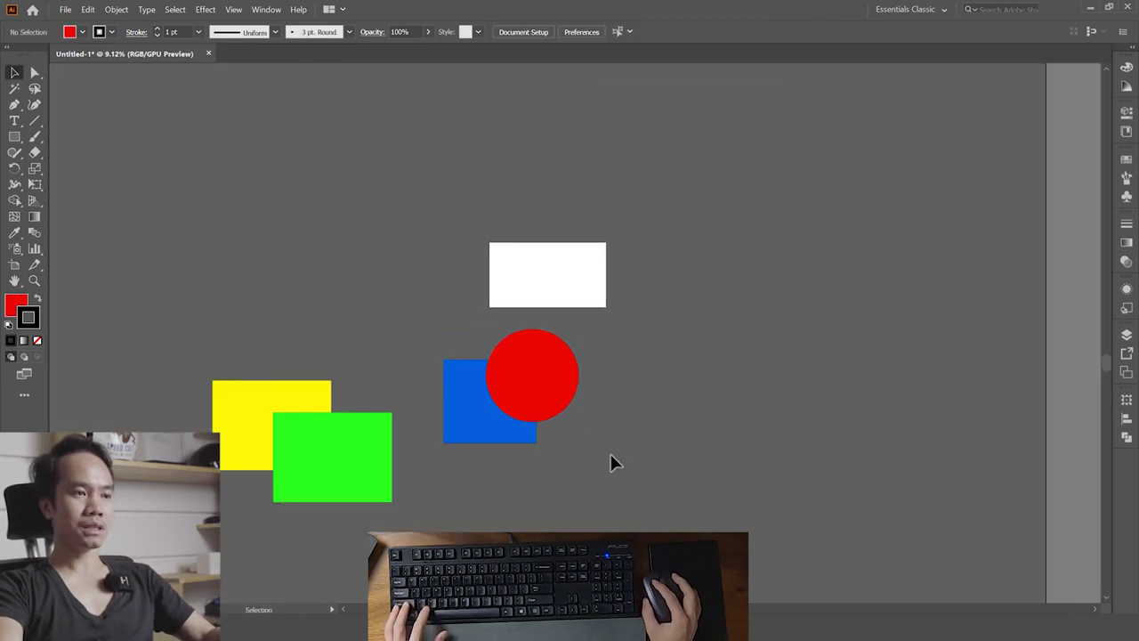
pyautogui.moveTo(497, 443)
pyautogui.mouseDown()
pyautogui.moveTo(800, 322)
pyautogui.moveTo(882, 358)
pyautogui.mouseUp()
pyautogui.press('Delete')
pyautogui.press('Delete')
pyautogui.moveTo(409, 320); pyautogui.dragTo(281, 474)
pyautogui.press('Delete')
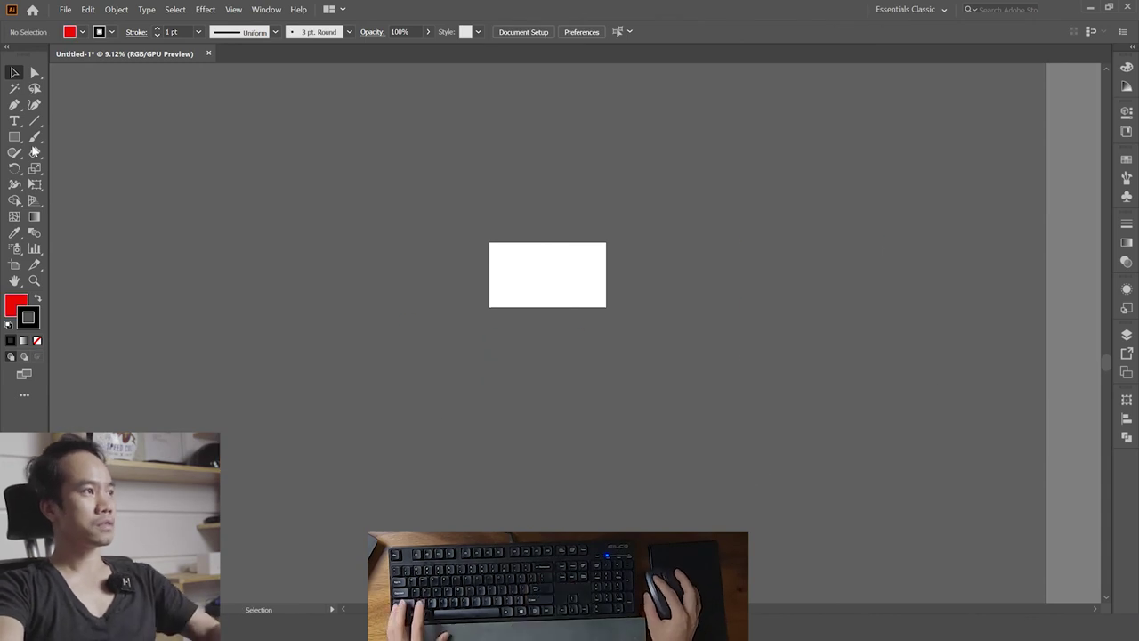
pyautogui.moveTo(292, 311); pyautogui.dragTo(461, 478)
pyautogui.press('v')
pyautogui.click(541, 455)
pyautogui.click(14, 138)
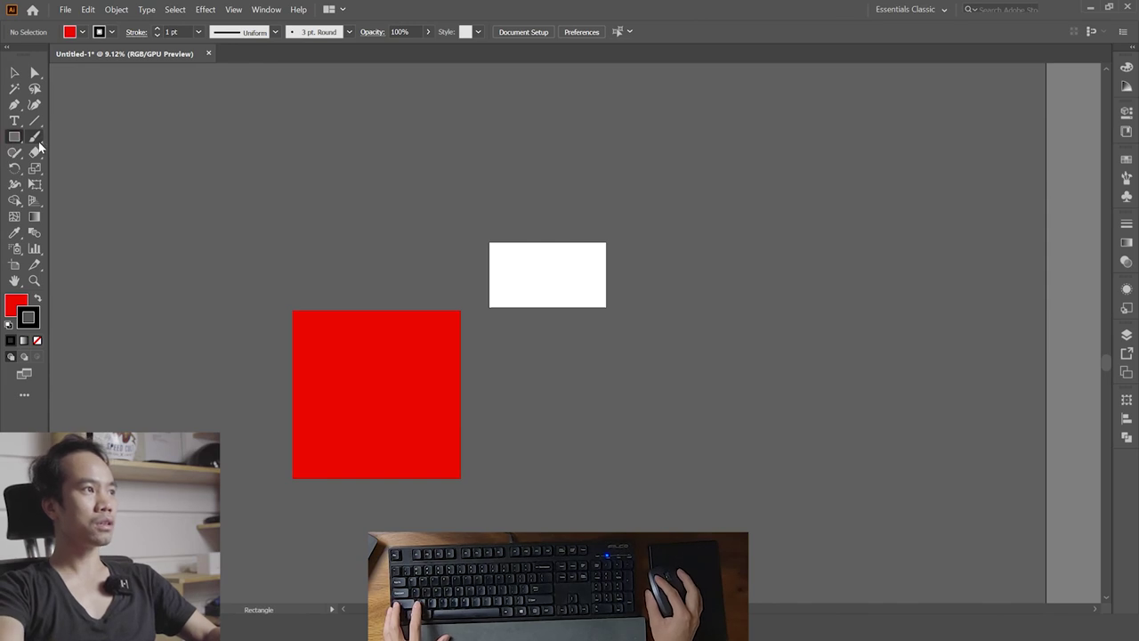
pyautogui.click(15, 138)
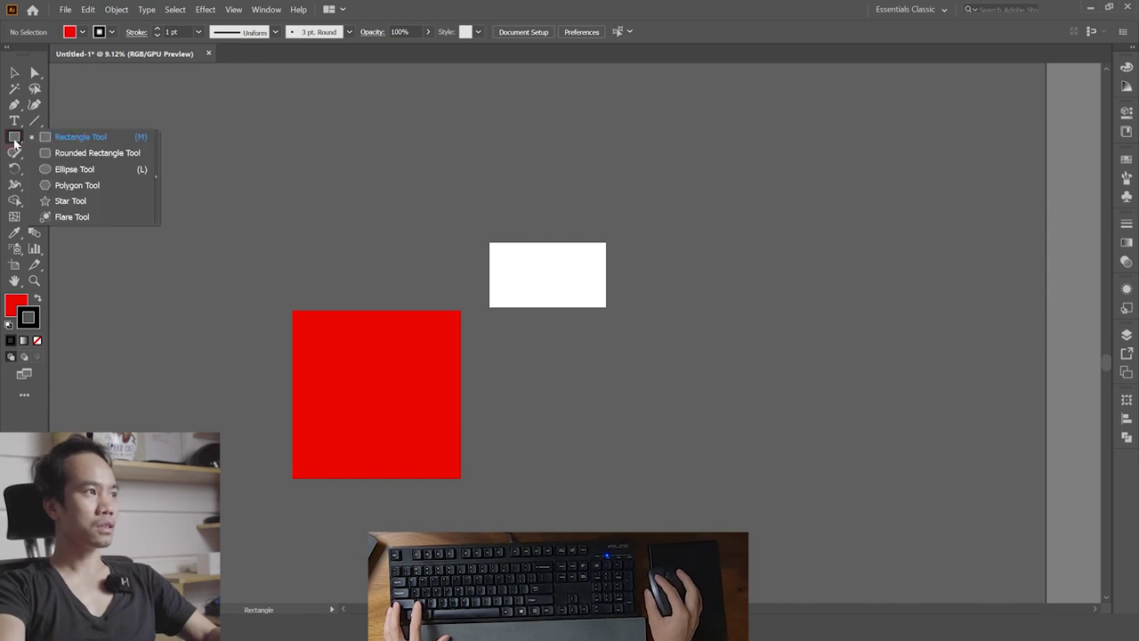
pyautogui.click(53, 169)
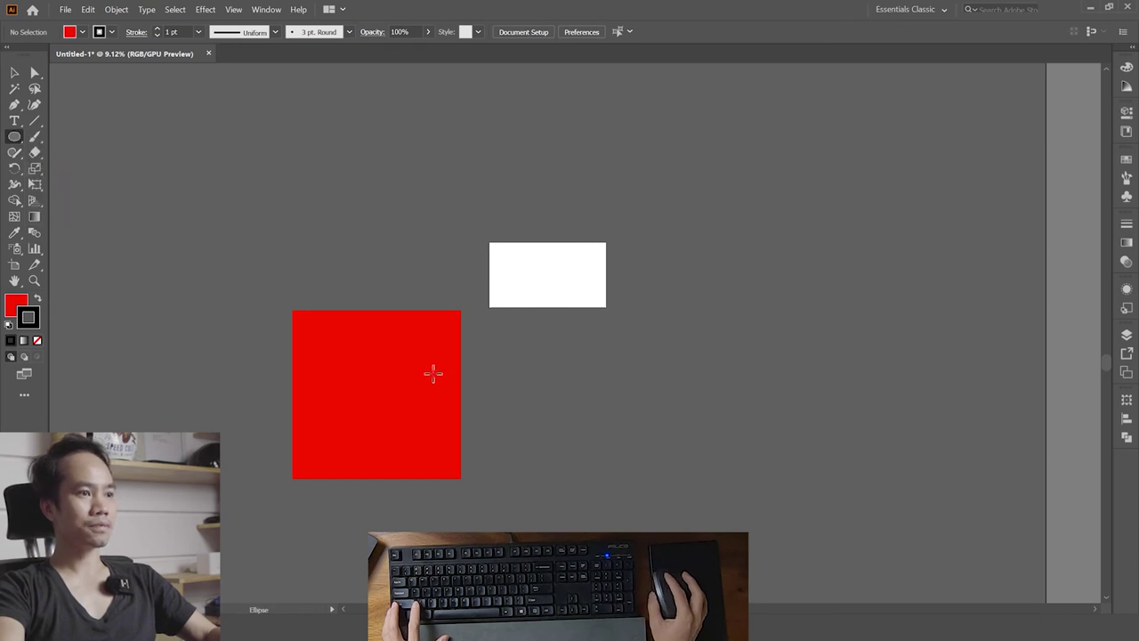
pyautogui.moveTo(427, 362); pyautogui.dragTo(501, 424)
pyautogui.hotkey('ctrl', 'z')
pyautogui.press('v')
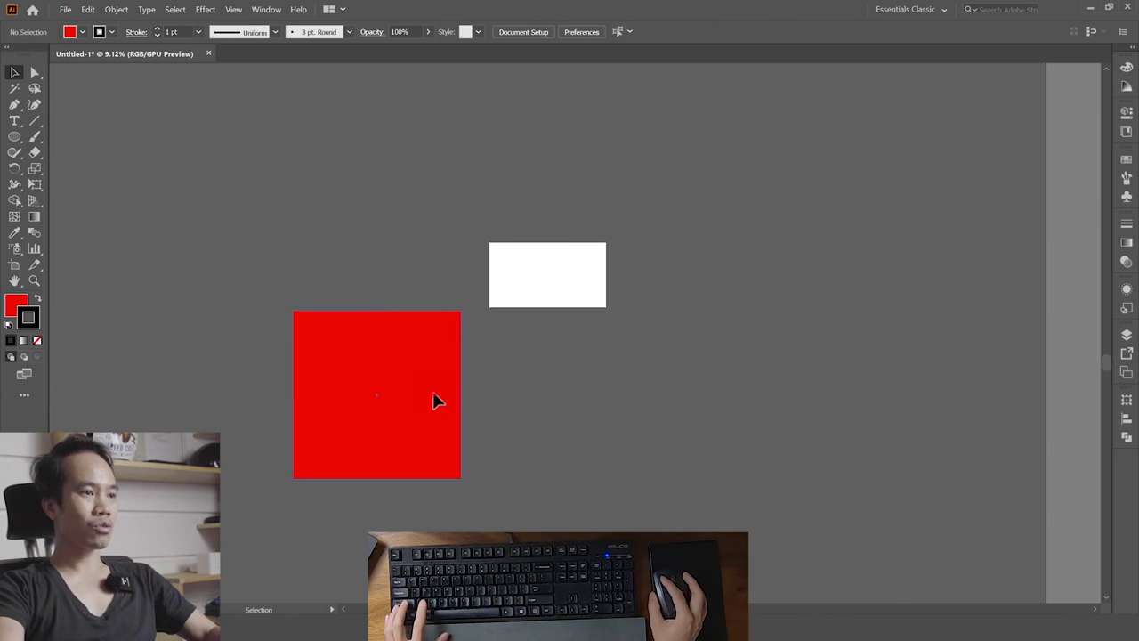
pyautogui.click(435, 400)
pyautogui.press('l')
pyautogui.moveTo(506, 354); pyautogui.dragTo(642, 471)
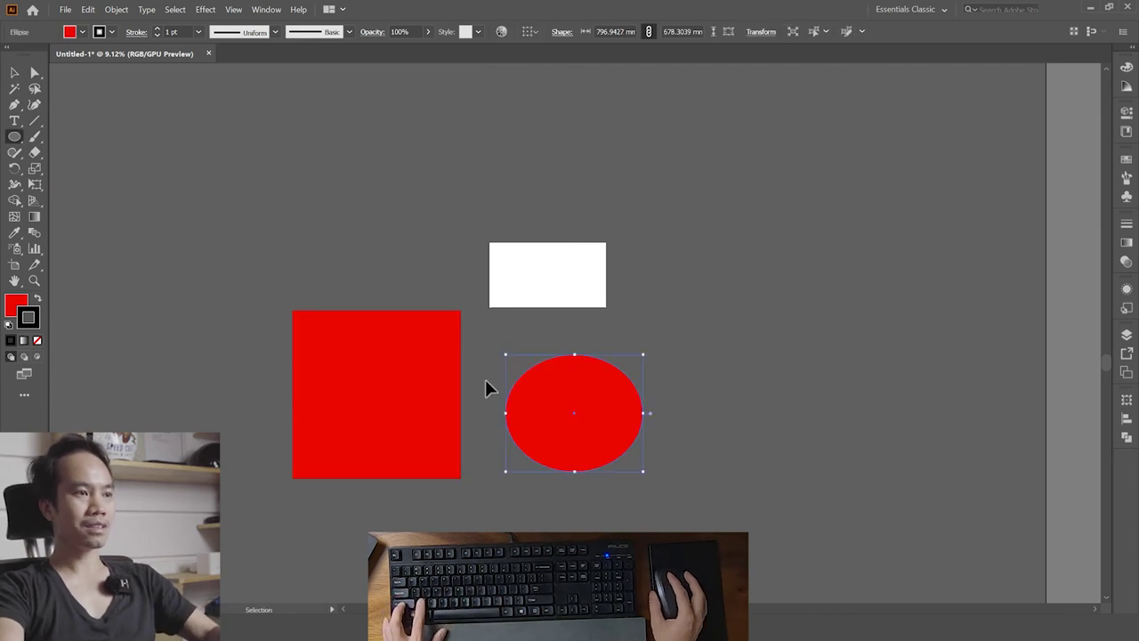
pyautogui.hotkey('ctrl', 'z')
pyautogui.press('v')
# - Remove the extra square and centre a square-height red circle on the square's edge
pyautogui.click(374, 395)
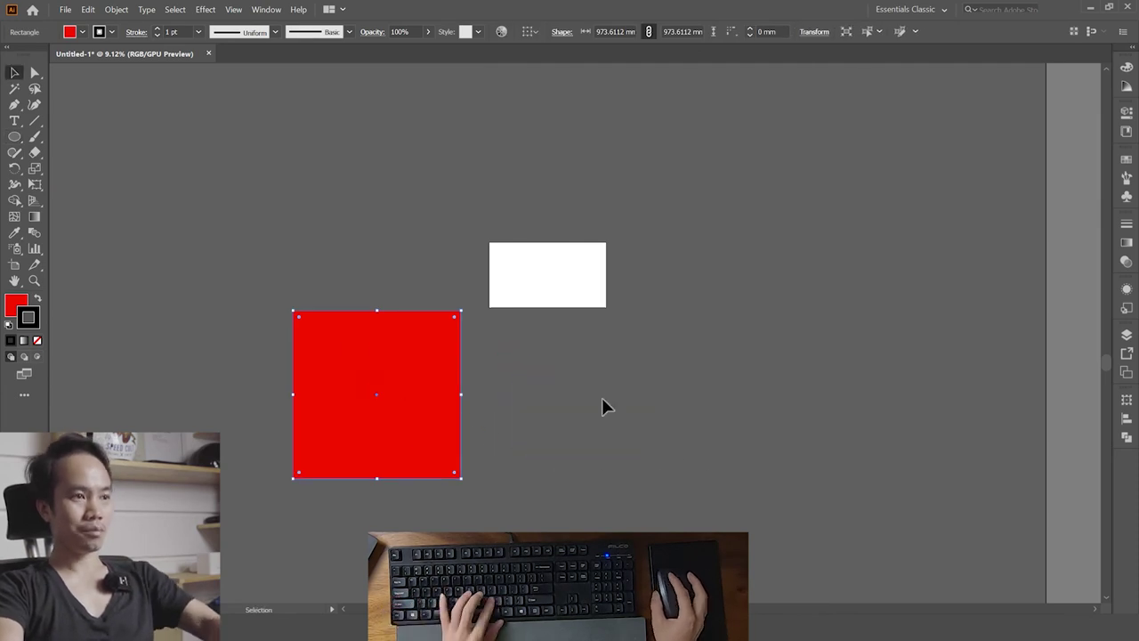
pyautogui.press('m')
pyautogui.moveTo(579, 344); pyautogui.dragTo(763, 529)
pyautogui.hotkey('ctrl', 'z')
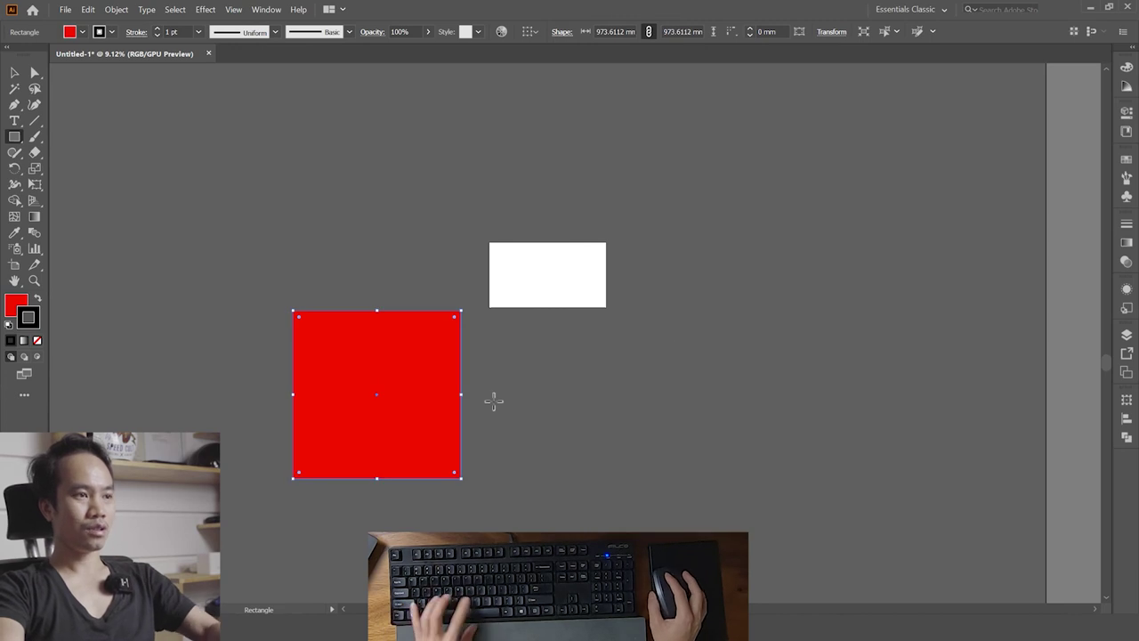
pyautogui.press('l')
pyautogui.moveTo(507, 361)
pyautogui.mouseDown()
pyautogui.moveTo(640, 490)
pyautogui.moveTo(628, 484)
pyautogui.mouseUp()
pyautogui.press('v')
pyautogui.moveTo(559, 440)
pyautogui.mouseDown()
pyautogui.moveTo(461, 401)
pyautogui.moveTo(312, 389)
pyautogui.moveTo(296, 407)
pyautogui.moveTo(386, 319)
pyautogui.mouseUp()
pyautogui.hotkey('ctrl', 'shift', 'a')
pyautogui.hotkey('ctrl', 'shift', 'a')
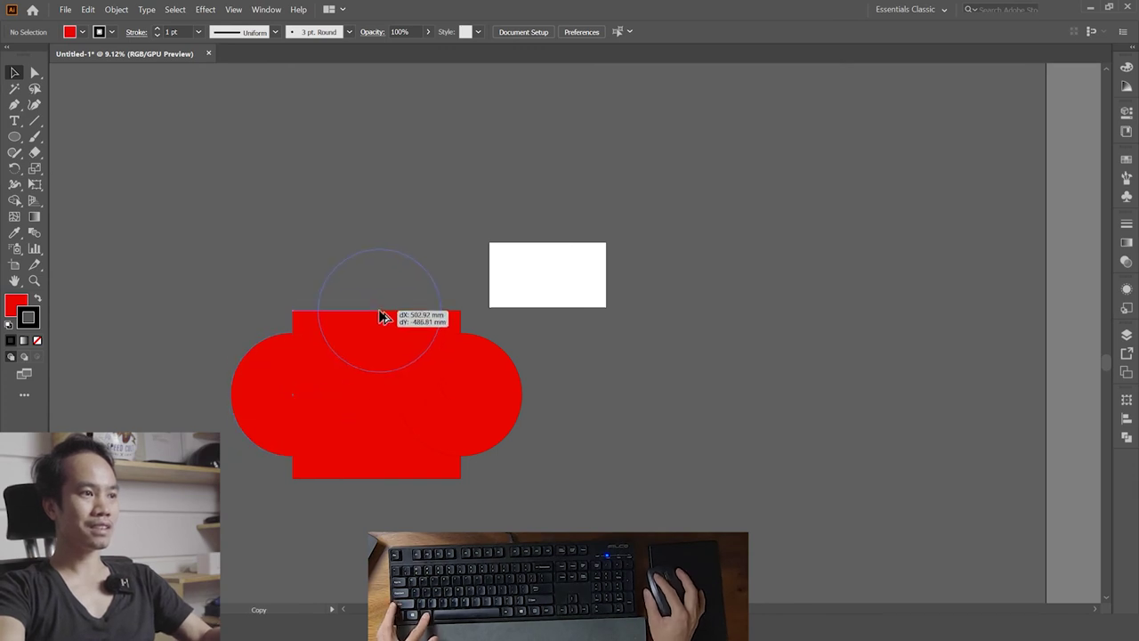
# - Place circle copies on the square's top and bottom edges and adjust the right circle
pyautogui.moveTo(381, 317); pyautogui.dragTo(381, 316)
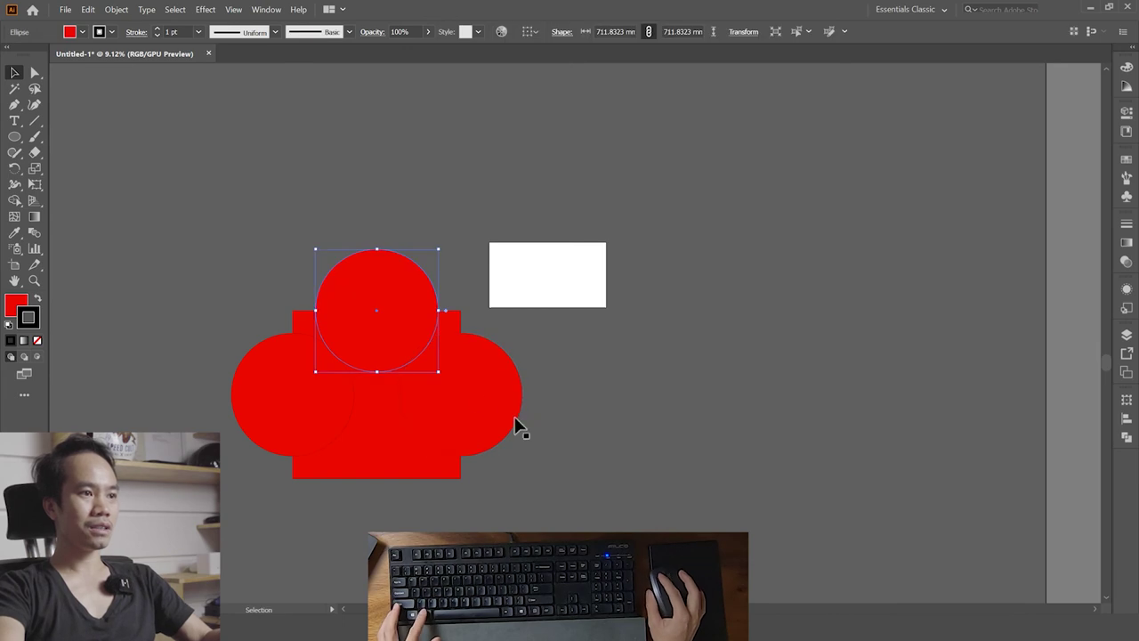
pyautogui.click(635, 449)
pyautogui.moveTo(458, 401); pyautogui.dragTo(464, 394)
pyautogui.click(552, 480)
pyautogui.click(495, 414)
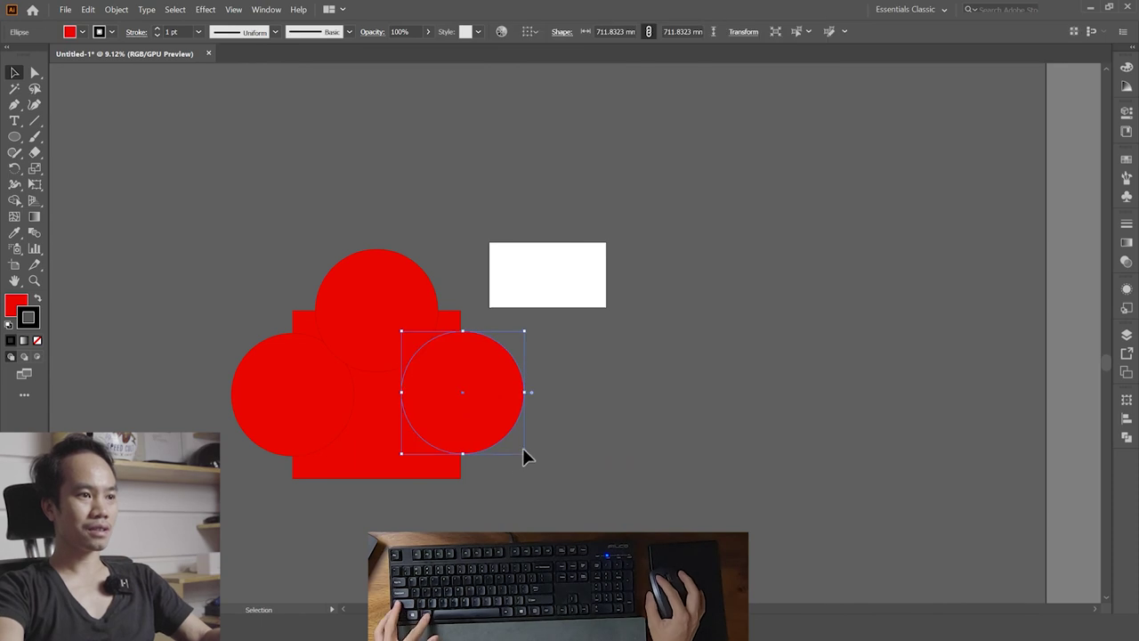
pyautogui.click(514, 505)
pyautogui.moveTo(297, 403); pyautogui.dragTo(378, 485)
pyautogui.hscroll(-1, 694, 400)
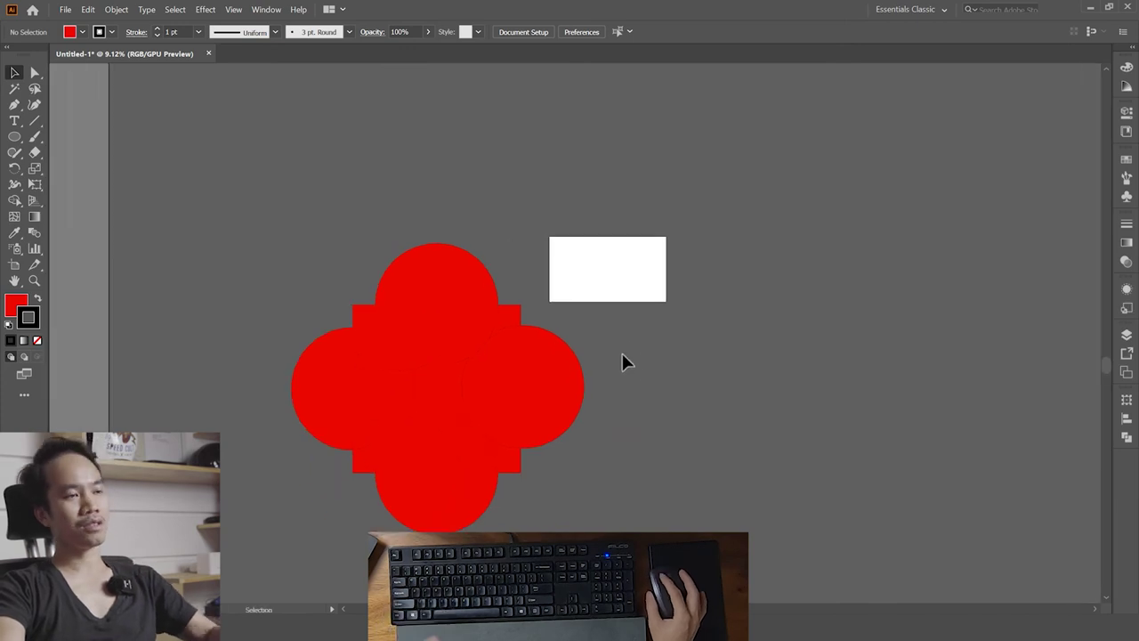
# - Marquee-select all the red shapes after test-moving and restoring the circles
pyautogui.moveTo(614, 331); pyautogui.dragTo(288, 517)
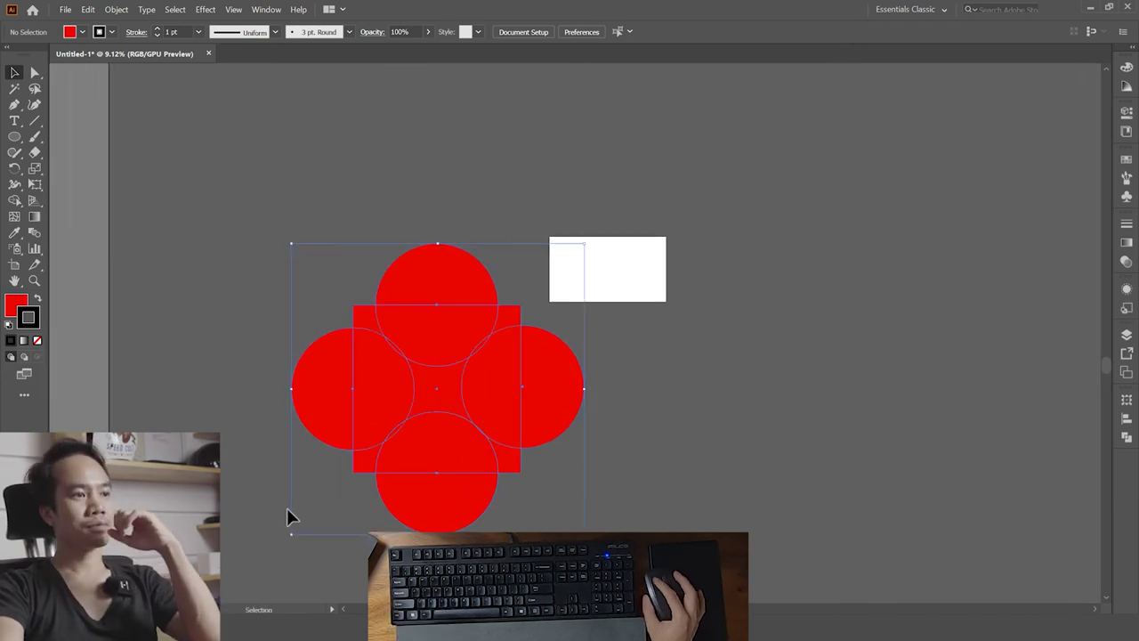
pyautogui.click(648, 523)
pyautogui.moveTo(437, 350); pyautogui.dragTo(435, 237)
pyautogui.hotkey('ctrl', 'z')
pyautogui.moveTo(368, 405); pyautogui.dragTo(265, 327)
pyautogui.hotkey('ctrl', 'z')
pyautogui.click(471, 503)
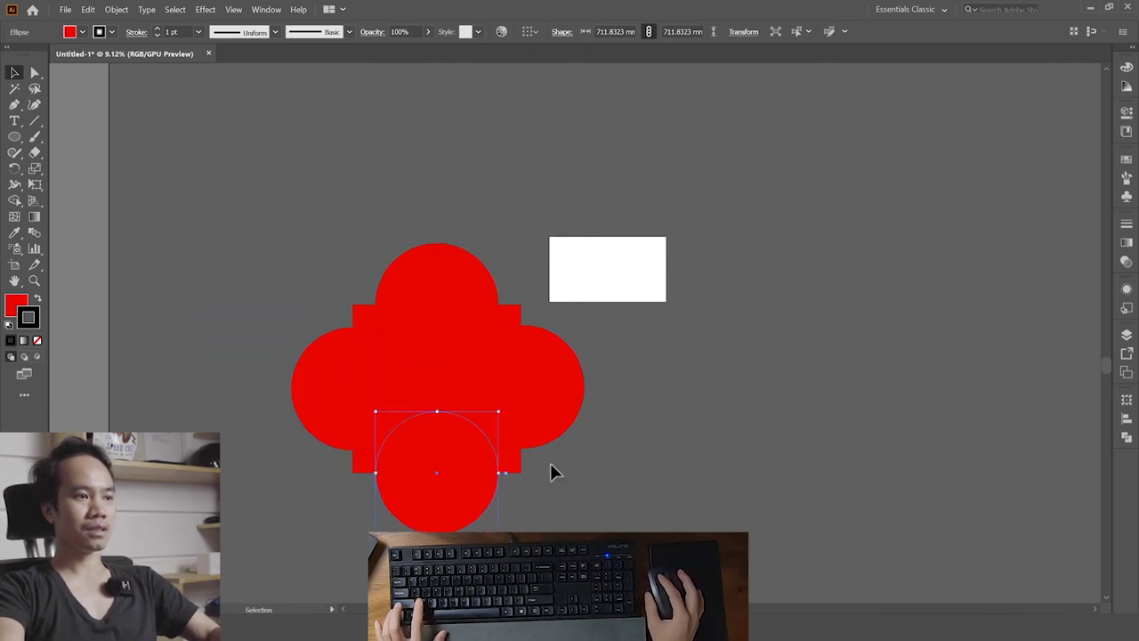
pyautogui.click(572, 519)
pyautogui.moveTo(580, 523); pyautogui.dragTo(356, 331)
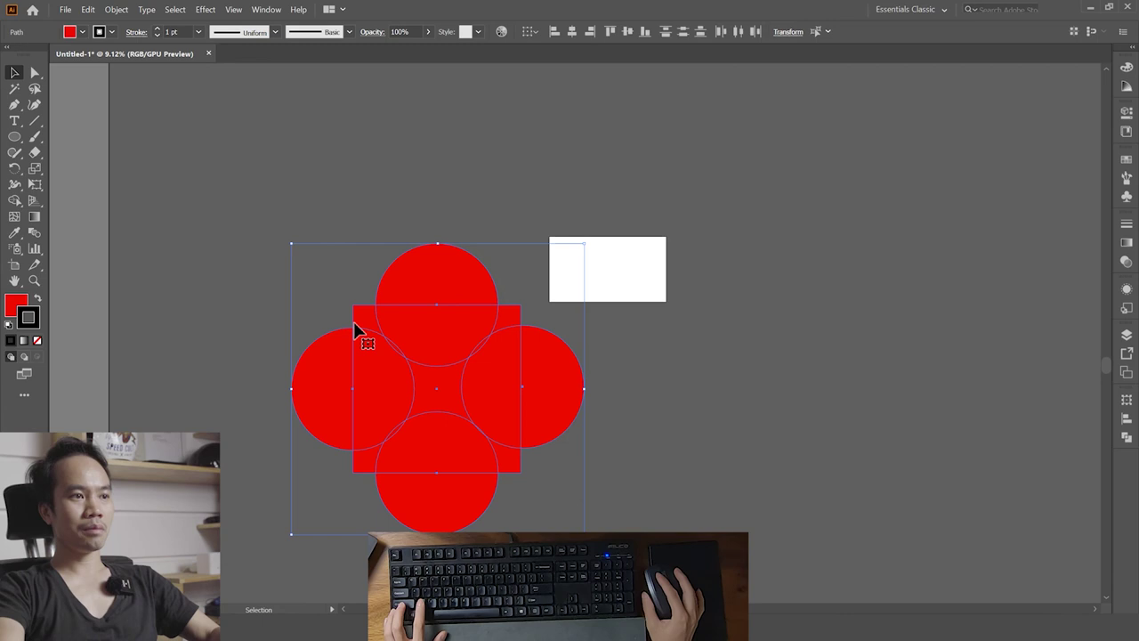
# - Unite all the red shapes into one flower, zoom in, then undo the merge
pyautogui.click(1127, 437)
pyautogui.click(970, 430)
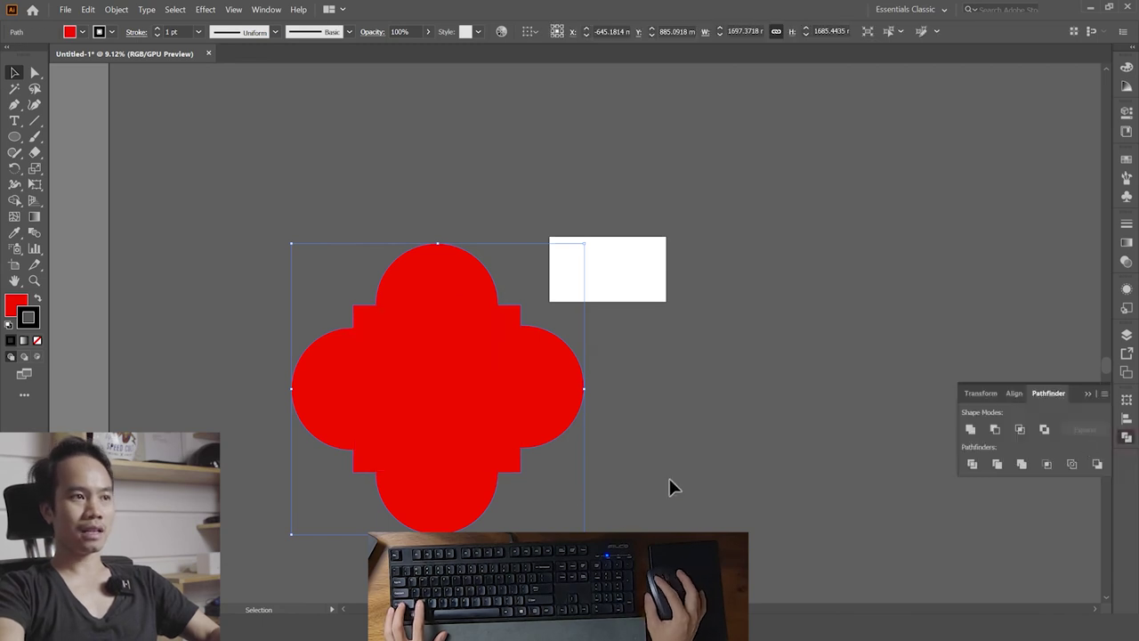
pyautogui.click(669, 478)
pyautogui.press('z')
pyautogui.moveTo(443, 377); pyautogui.dragTo(552, 341)
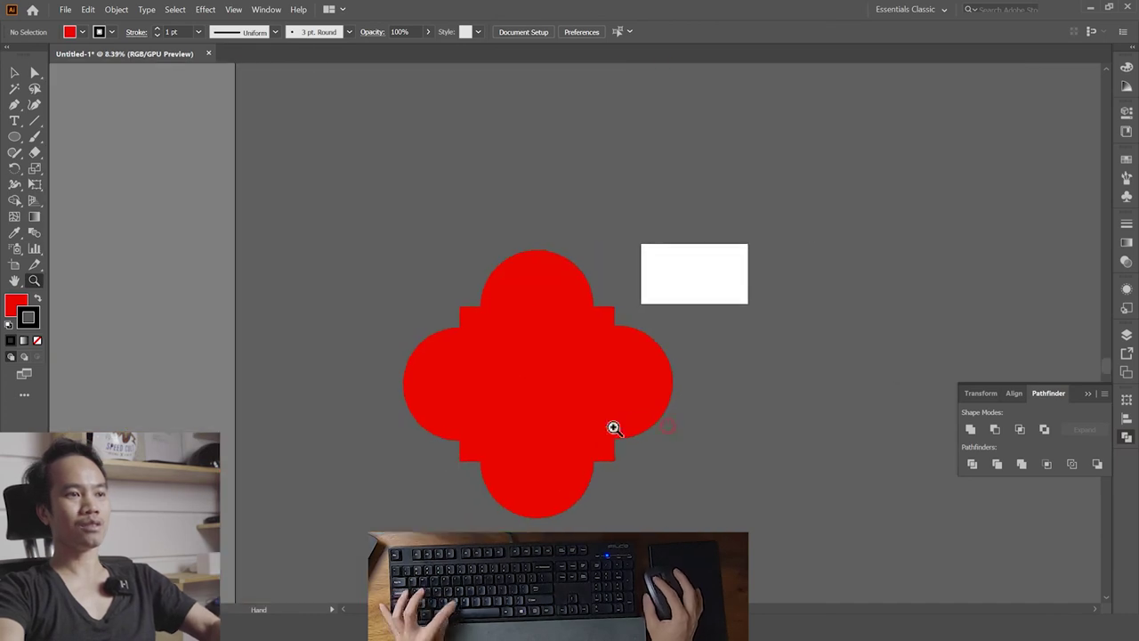
pyautogui.press('v')
pyautogui.click(582, 405)
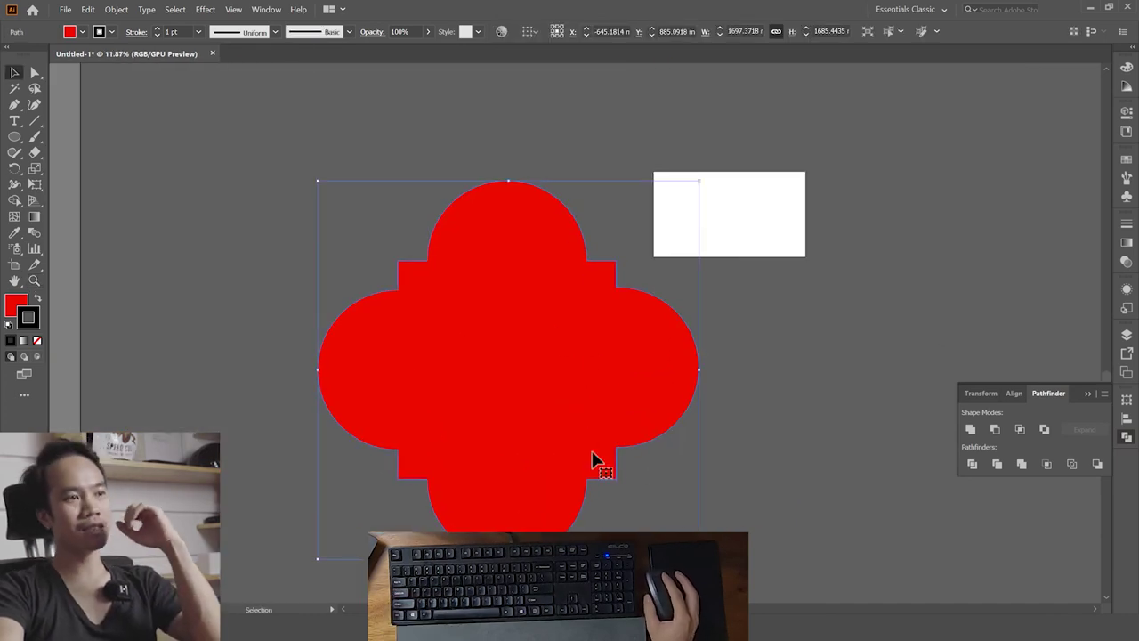
pyautogui.click(691, 430)
pyautogui.click(672, 398)
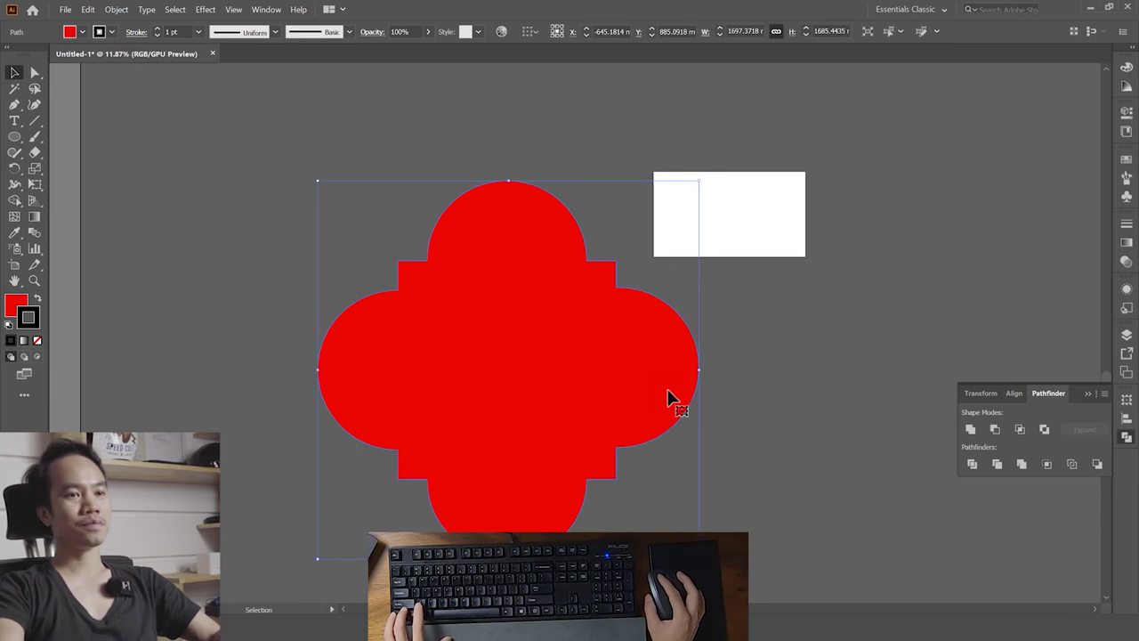
pyautogui.hotkey('ctrl', 'z')
pyautogui.click(827, 408)
# - Unite only the four circles and move the result to the right of the square
pyautogui.moveTo(618, 382); pyautogui.dragTo(718, 395)
pyautogui.hotkey('ctrl', 'z')
pyautogui.click(748, 405)
pyautogui.click(630, 374)
pyautogui.keyDown('shift'); pyautogui.click(508, 258); pyautogui.keyUp('shift')
pyautogui.keyDown('shift'); pyautogui.click(428, 351); pyautogui.keyUp('shift')
pyautogui.keyDown('shift'); pyautogui.click(547, 499); pyautogui.keyUp('shift')
pyautogui.click(970, 430)
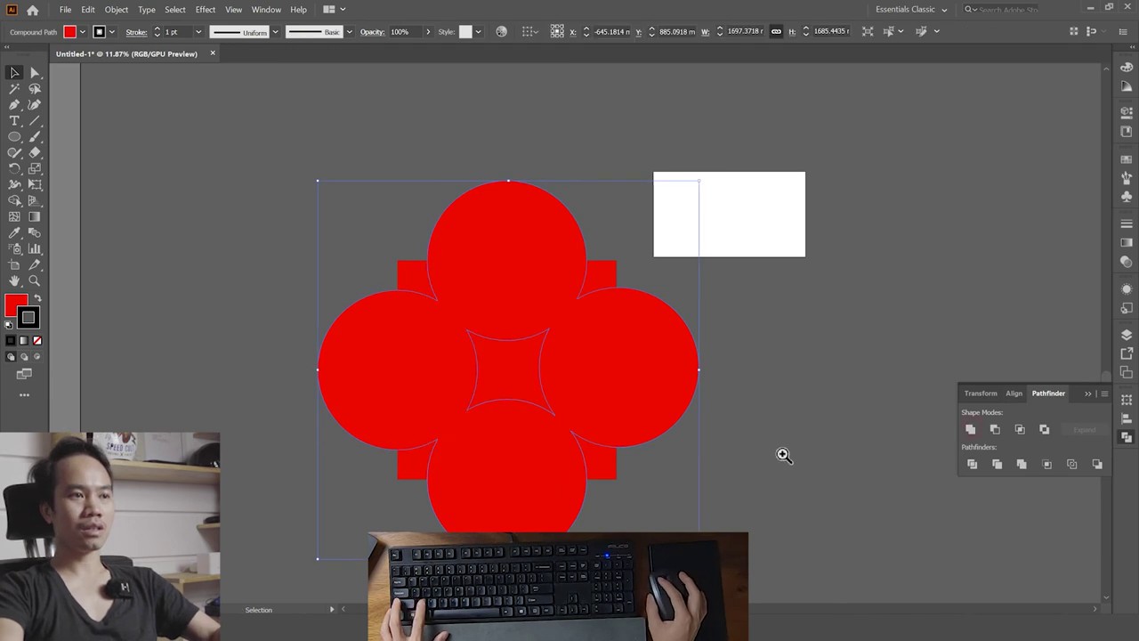
pyautogui.scroll(-5, 740, 424)
pyautogui.moveTo(623, 420); pyautogui.dragTo(774, 430)
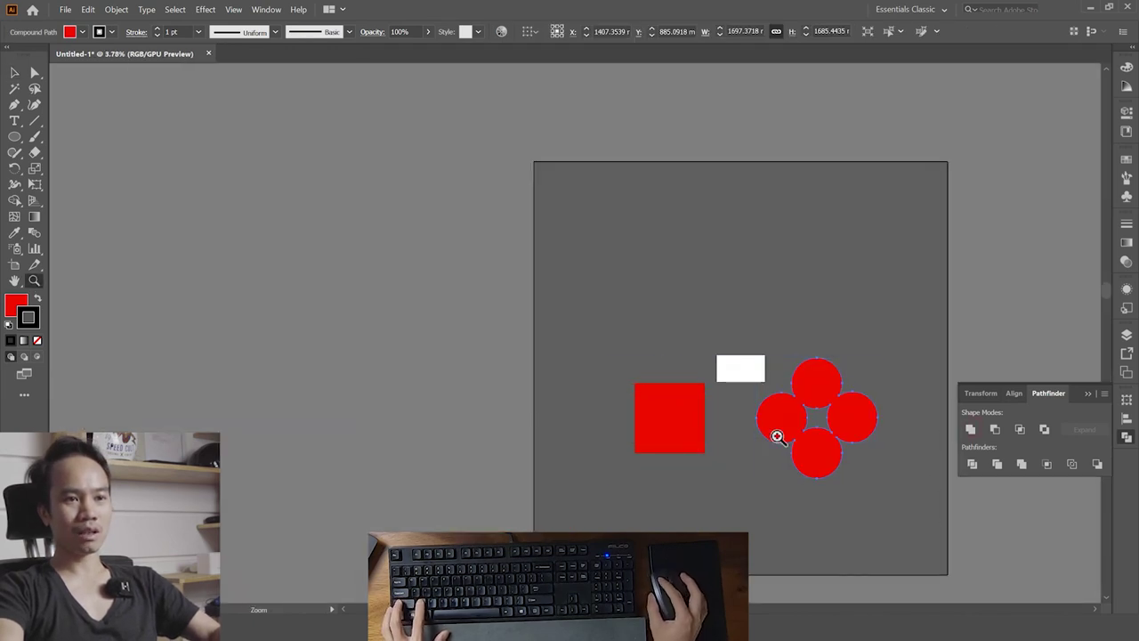
pyautogui.click(777, 436)
# - Rotate the merged circle shape 45 degrees and move the bottom circle over the right side
pyautogui.click(771, 521)
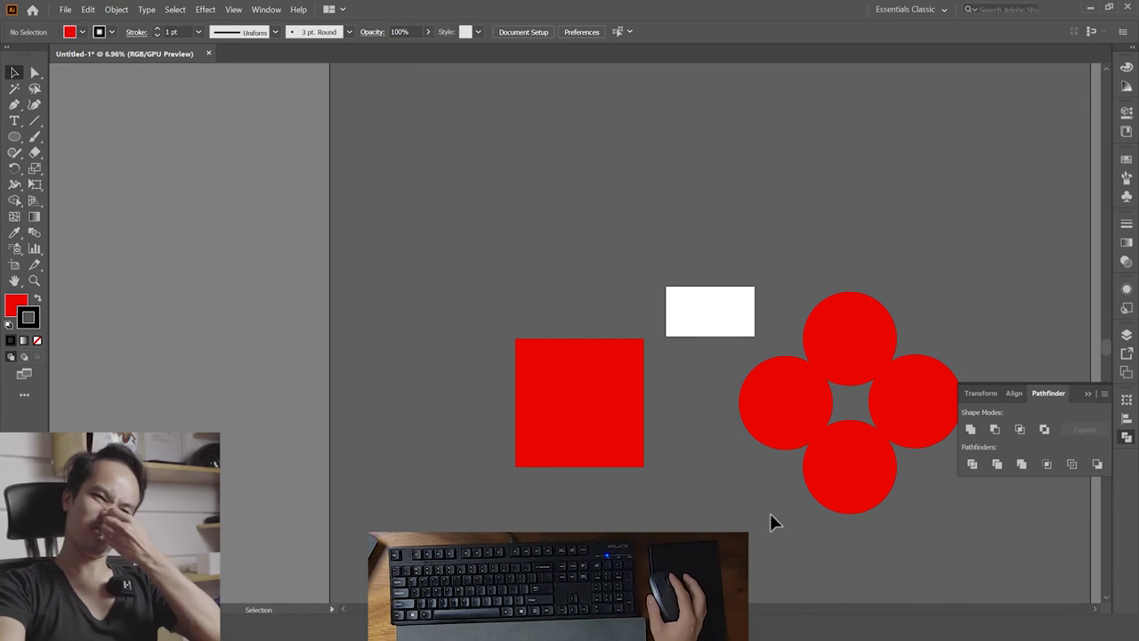
pyautogui.moveTo(887, 476); pyautogui.dragTo(674, 419)
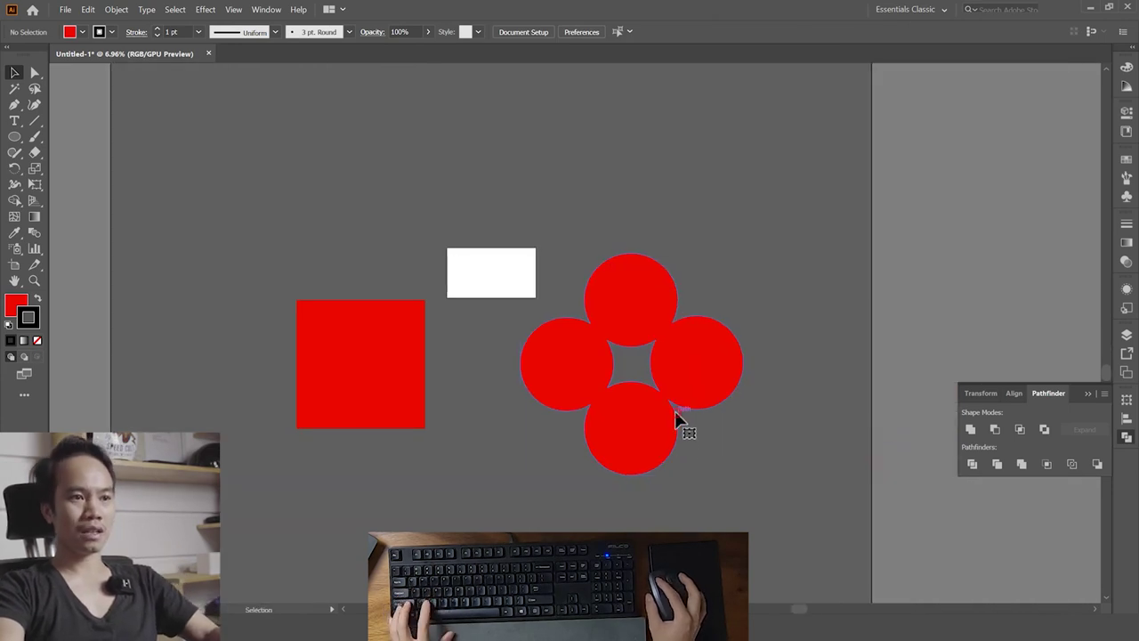
pyautogui.click(676, 414)
pyautogui.moveTo(748, 480); pyautogui.dragTo(695, 531)
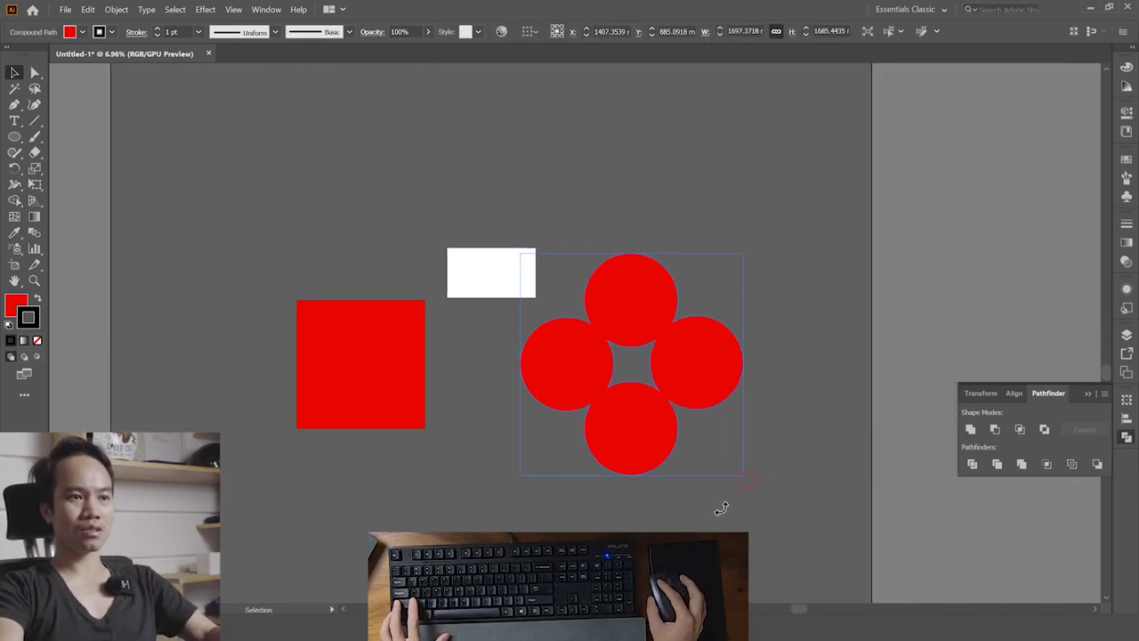
pyautogui.click(666, 488)
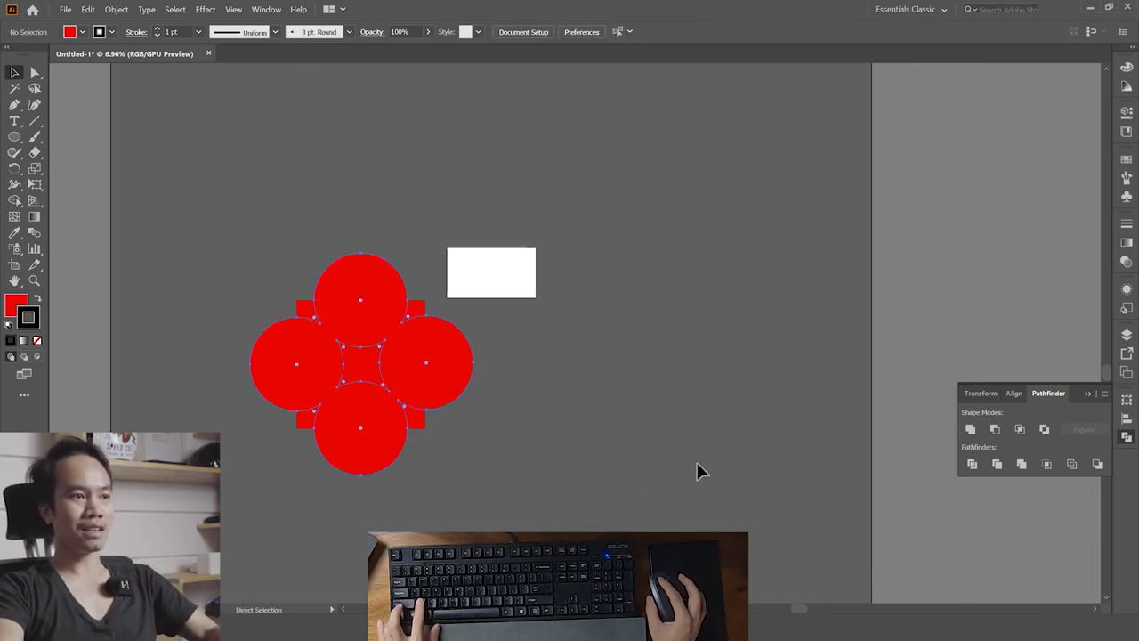
pyautogui.click(369, 437)
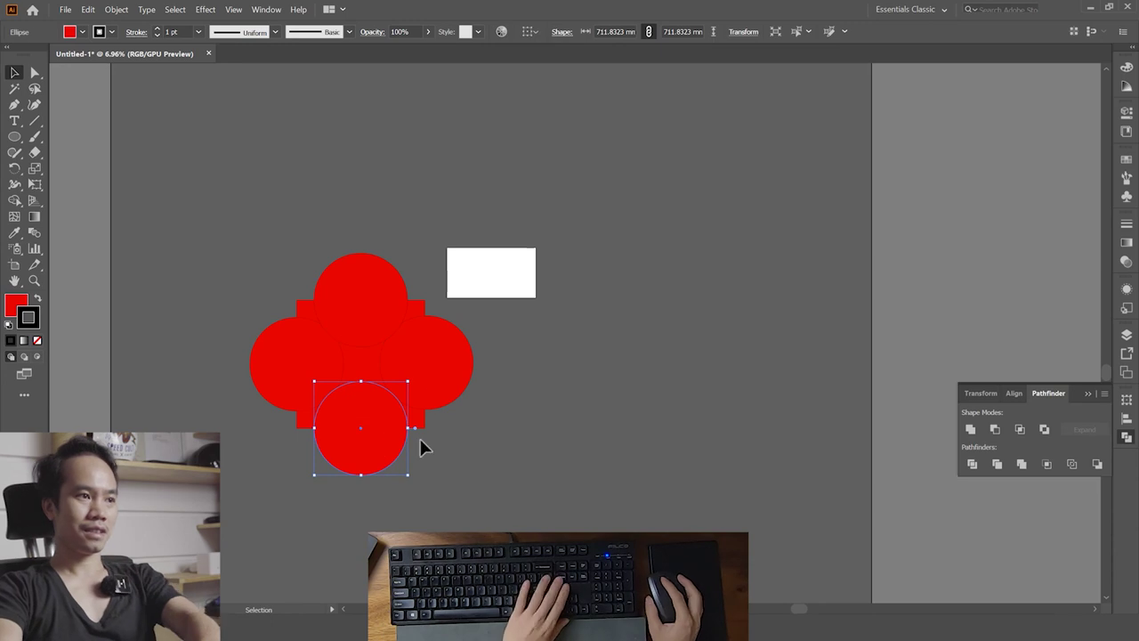
pyautogui.moveTo(372, 443); pyautogui.dragTo(437, 377)
# - Move the three circles off the square and centre the top circle above the lower two
pyautogui.keyDown('shift'); pyautogui.click(361, 297); pyautogui.keyUp('shift')
pyautogui.keyDown('shift'); pyautogui.click(293, 394); pyautogui.keyUp('shift')
pyautogui.moveTo(292, 394); pyautogui.dragTo(595, 395)
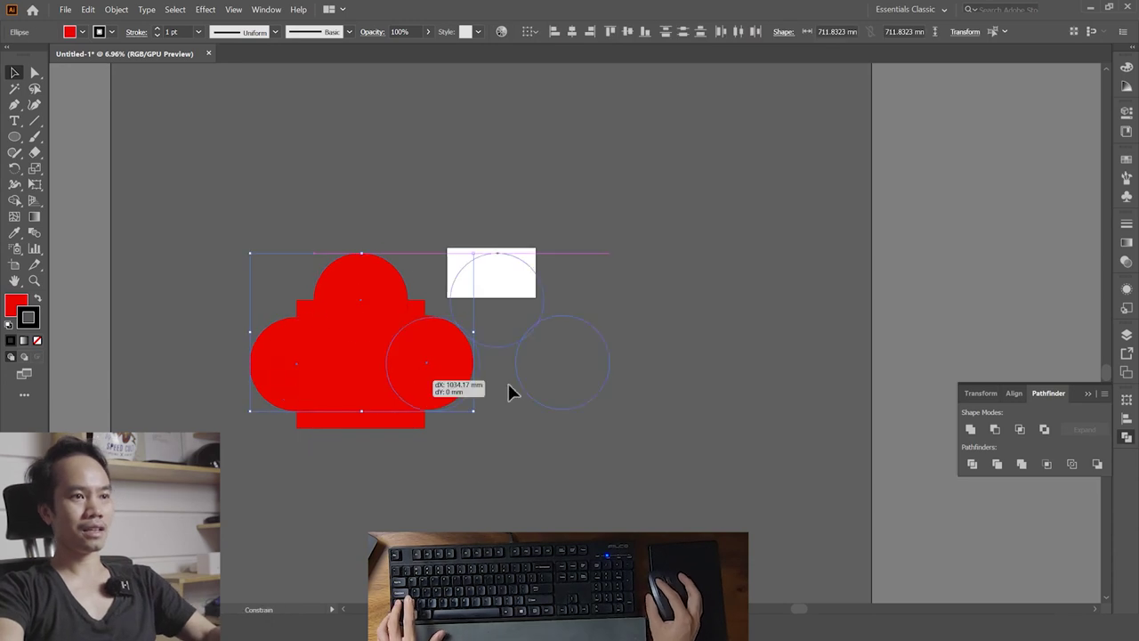
pyautogui.click(695, 509)
pyautogui.moveTo(725, 392)
pyautogui.mouseDown()
pyautogui.moveTo(689, 392)
pyautogui.moveTo(696, 422)
pyautogui.mouseUp()
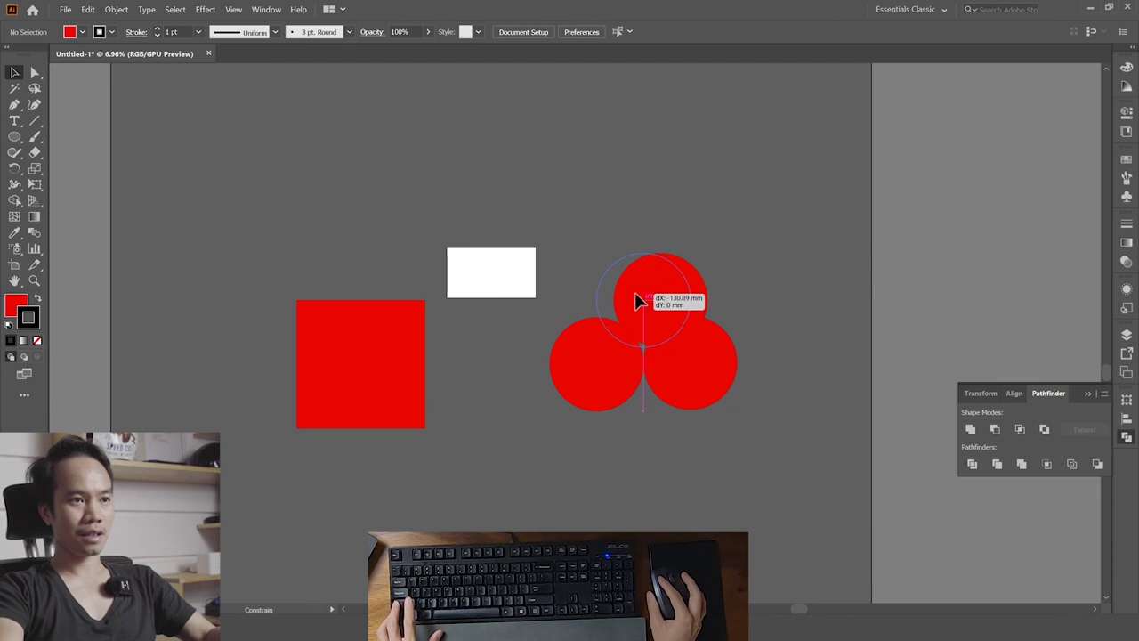
pyautogui.moveTo(641, 300); pyautogui.dragTo(636, 298)
# - Lower the top circle into place and nudge the three-circle cluster down slightly
pyautogui.click(741, 257)
pyautogui.keyDown('ctrl'); pyautogui.click(667, 461); pyautogui.keyUp('ctrl')
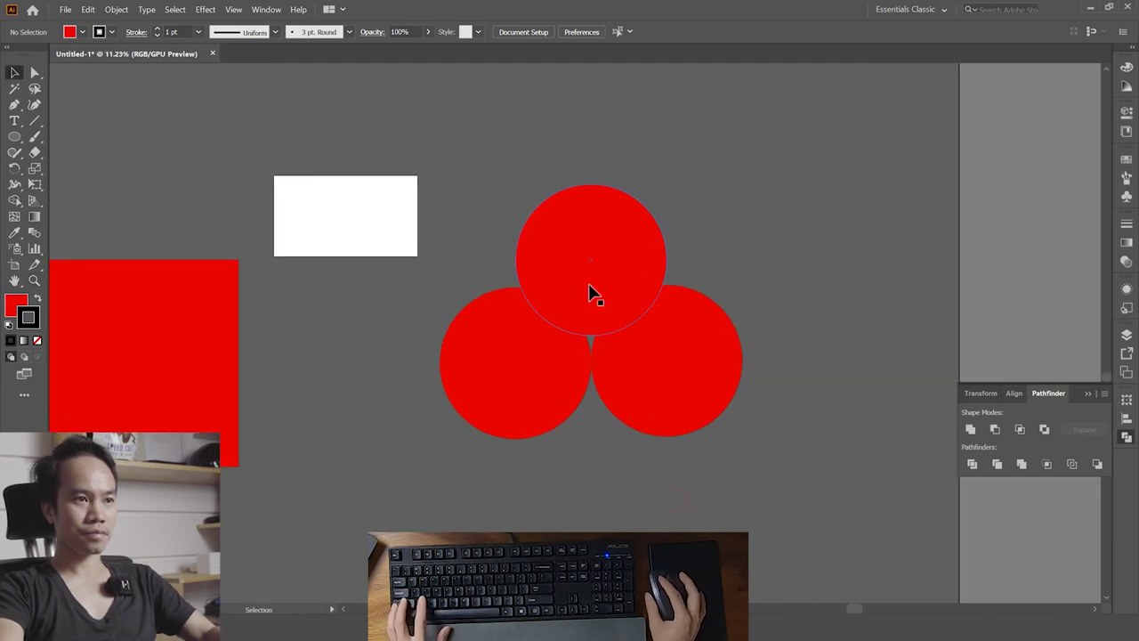
pyautogui.moveTo(590, 267)
pyautogui.mouseDown()
pyautogui.moveTo(591, 299)
pyautogui.moveTo(634, 221)
pyautogui.moveTo(609, 291)
pyautogui.mouseUp()
pyautogui.click(750, 262)
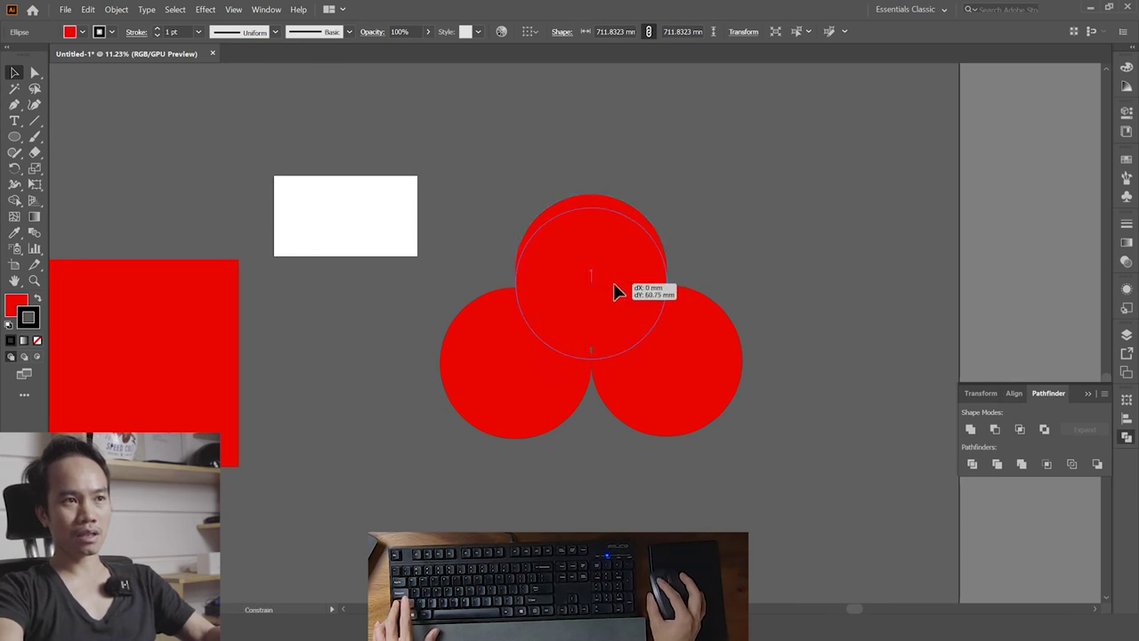
pyautogui.moveTo(614, 275); pyautogui.dragTo(637, 292)
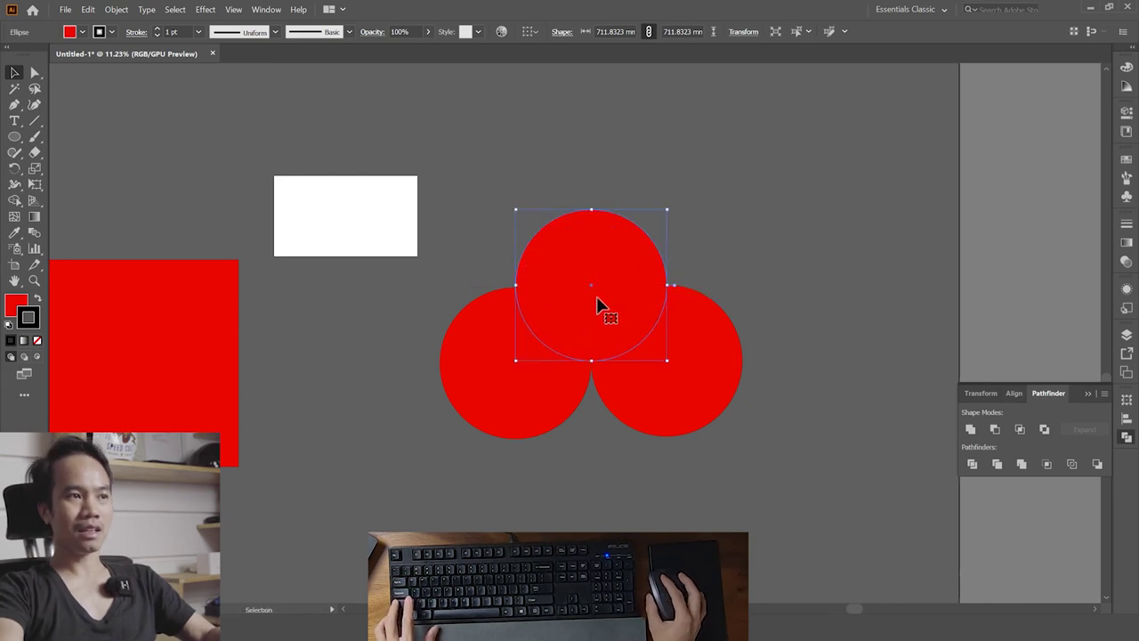
pyautogui.moveTo(573, 310); pyautogui.dragTo(538, 274)
pyautogui.click(685, 459)
pyautogui.moveTo(684, 459); pyautogui.dragTo(552, 312)
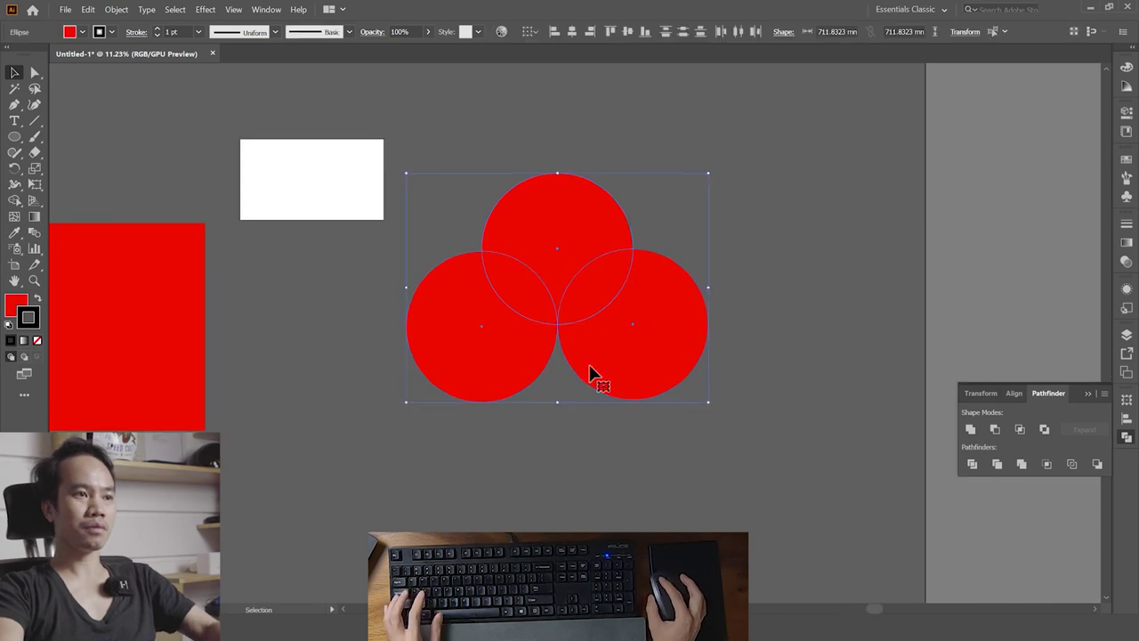
pyautogui.moveTo(562, 267); pyautogui.dragTo(560, 302)
pyautogui.hotkey('ctrl', 'shift', 'a')
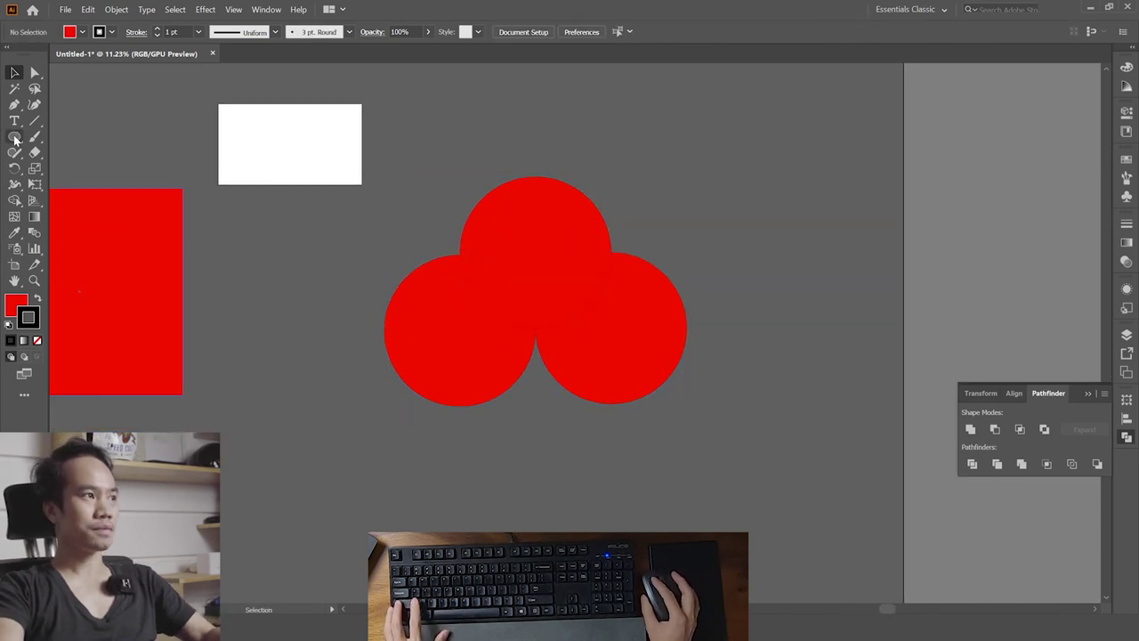
# - Pen-draw a closed half-stem with a curved, flaring left edge and straight right edge
pyautogui.click(16, 105)
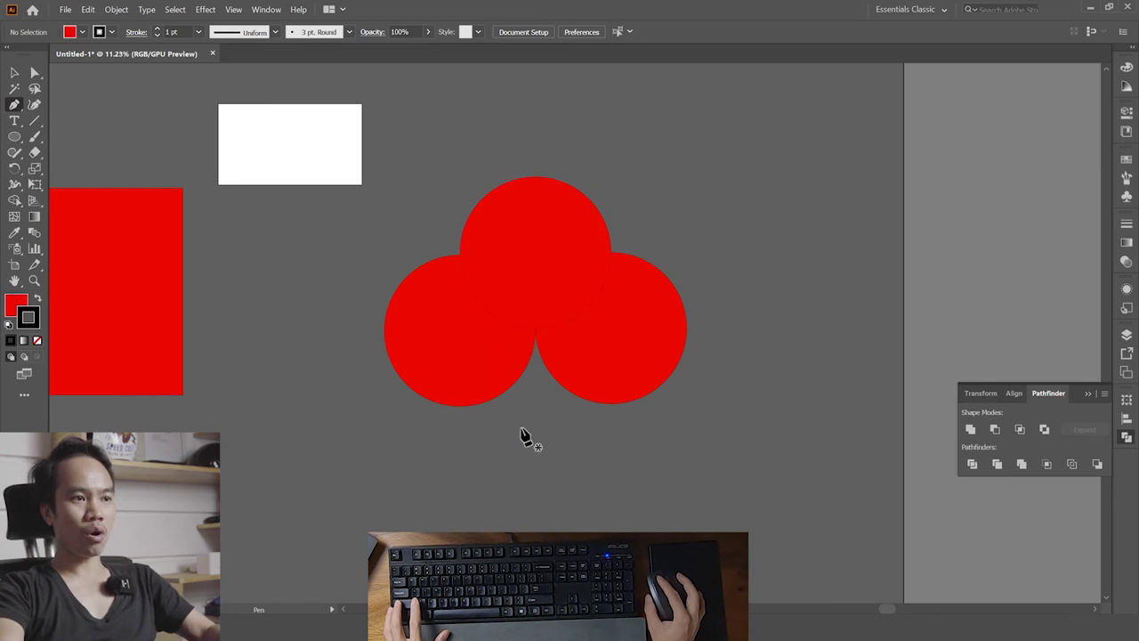
pyautogui.scroll(-2, 524, 437)
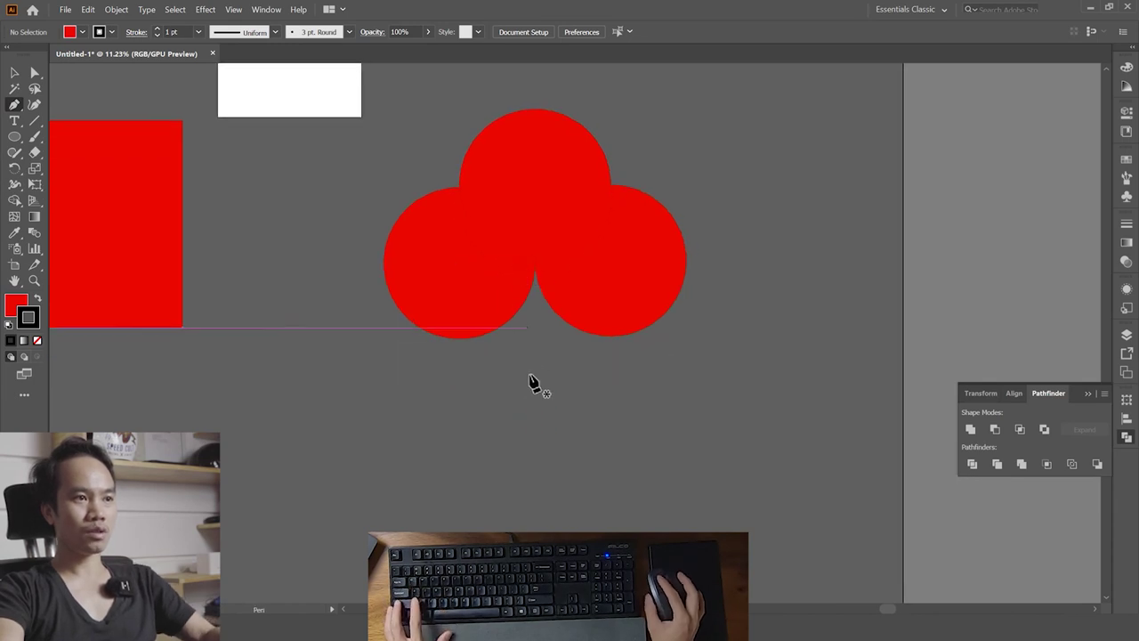
pyautogui.click(518, 261)
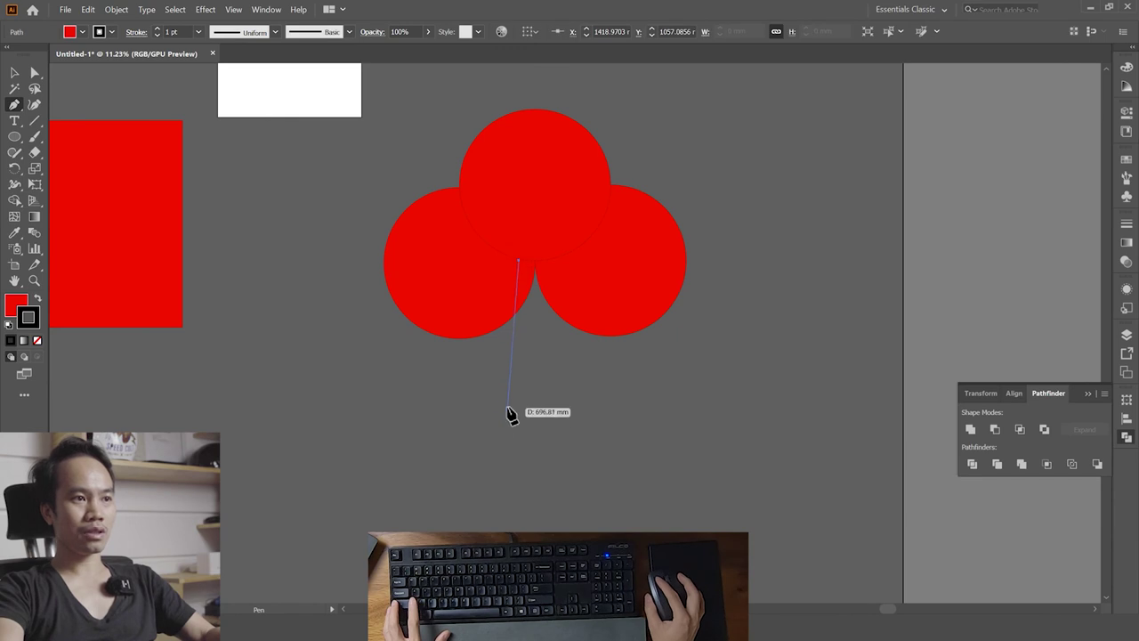
pyautogui.moveTo(445, 461); pyautogui.dragTo(497, 424)
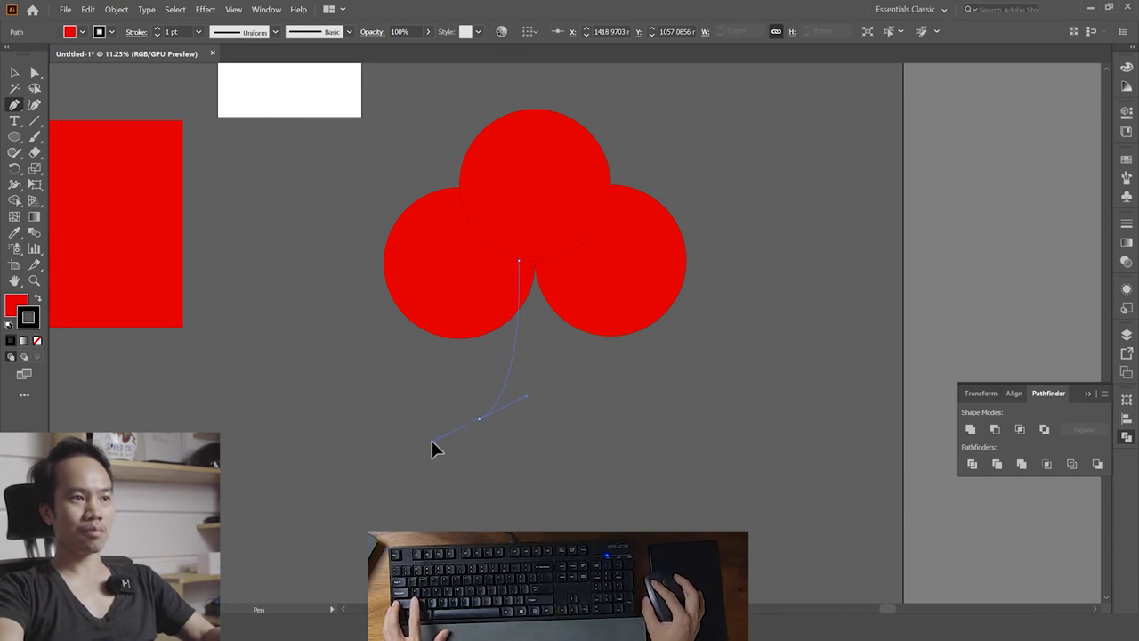
pyautogui.moveTo(433, 449); pyautogui.dragTo(480, 419)
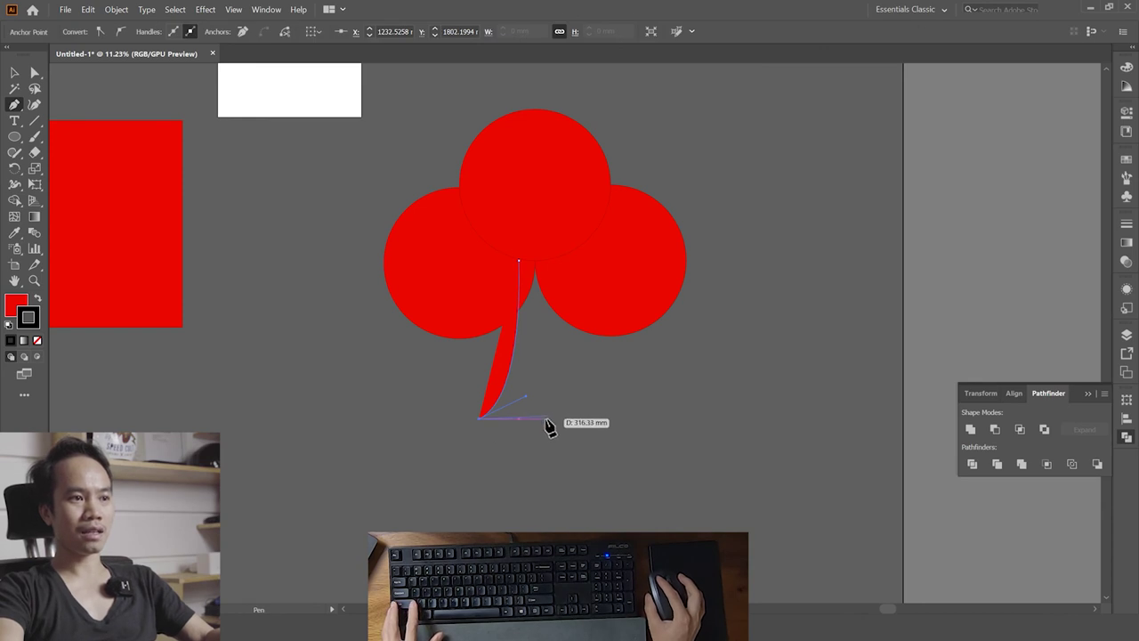
pyautogui.click(546, 419)
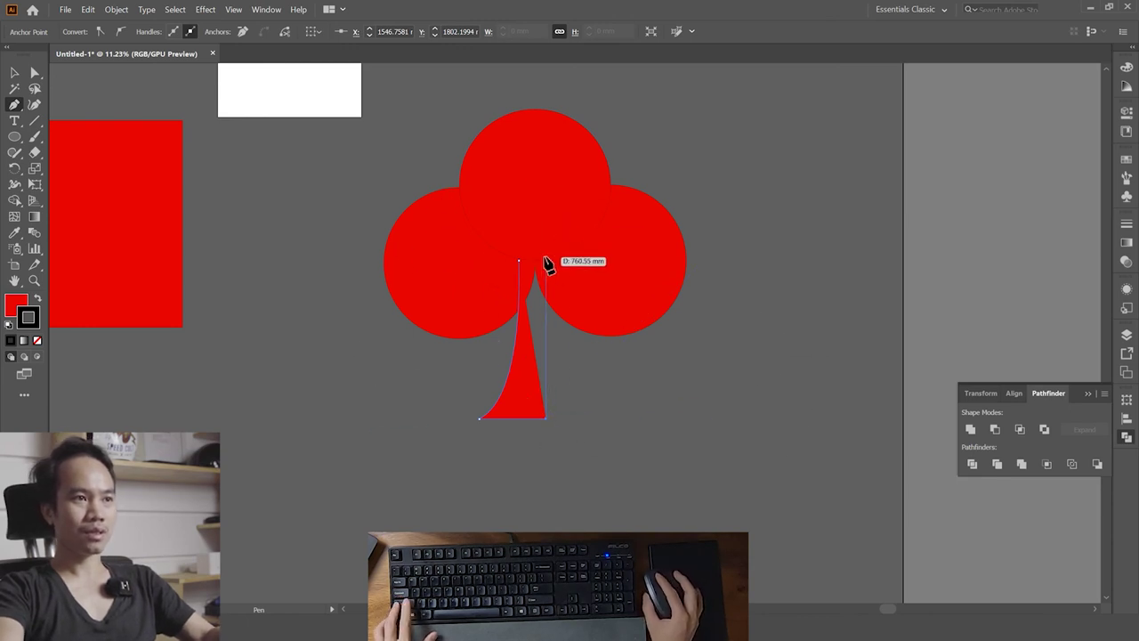
pyautogui.click(546, 265)
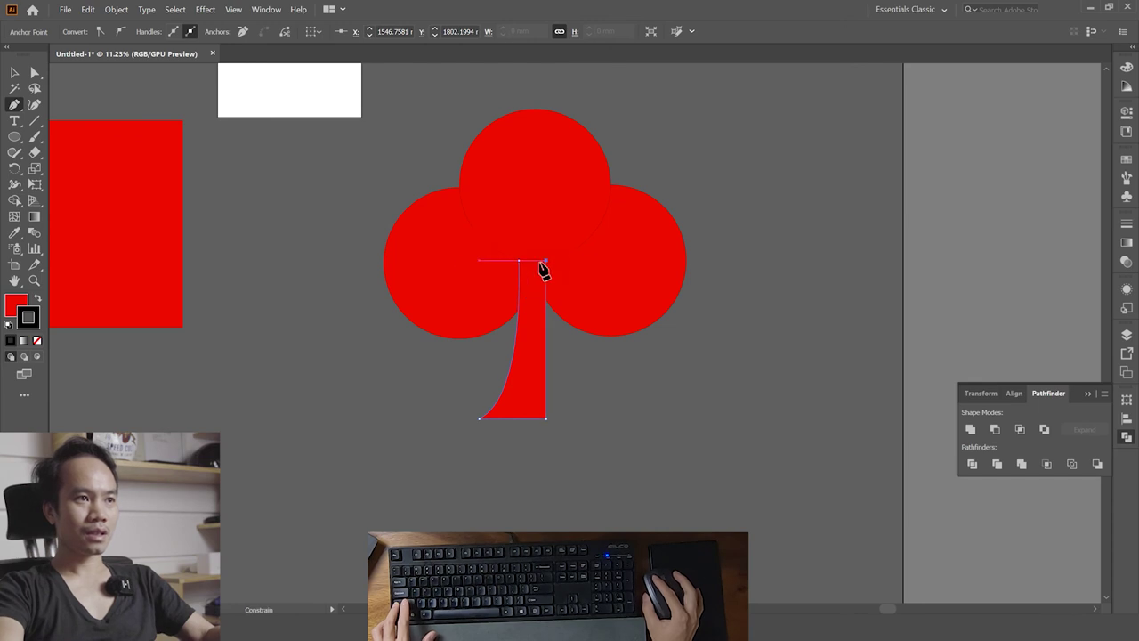
pyautogui.click(520, 263)
# - Centre the half-stem beneath where the three circles meet
pyautogui.press('v')
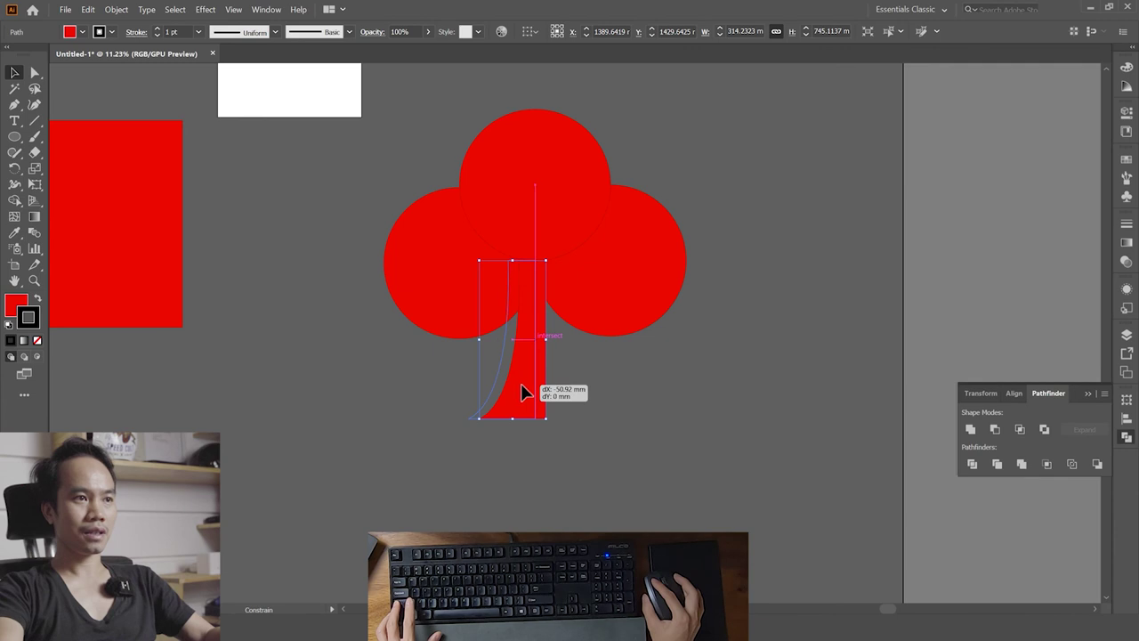
pyautogui.moveTo(534, 396); pyautogui.dragTo(521, 384)
pyautogui.click(622, 427)
pyautogui.click(521, 405)
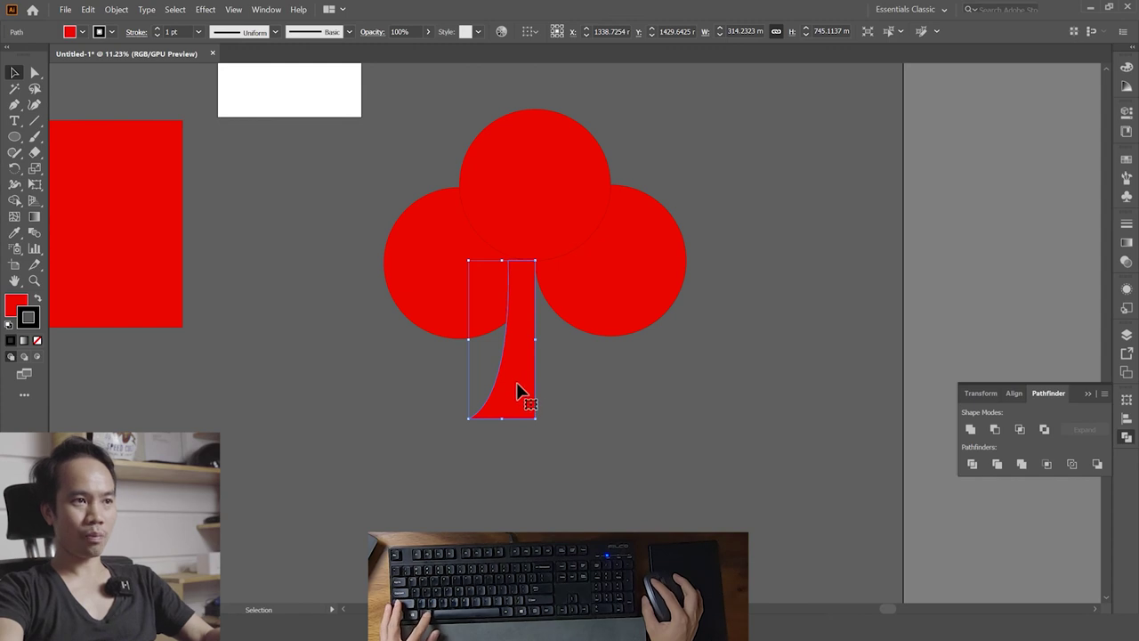
# - Alt-drag a copy of the half-stem and reflect it across a vertical axis
pyautogui.moveTo(517, 384); pyautogui.dragTo(691, 379)
pyautogui.moveTo(699, 384); pyautogui.dragTo(610, 396)
pyautogui.keyDown('shift'); pyautogui.click(529, 406); pyautogui.keyUp('shift')
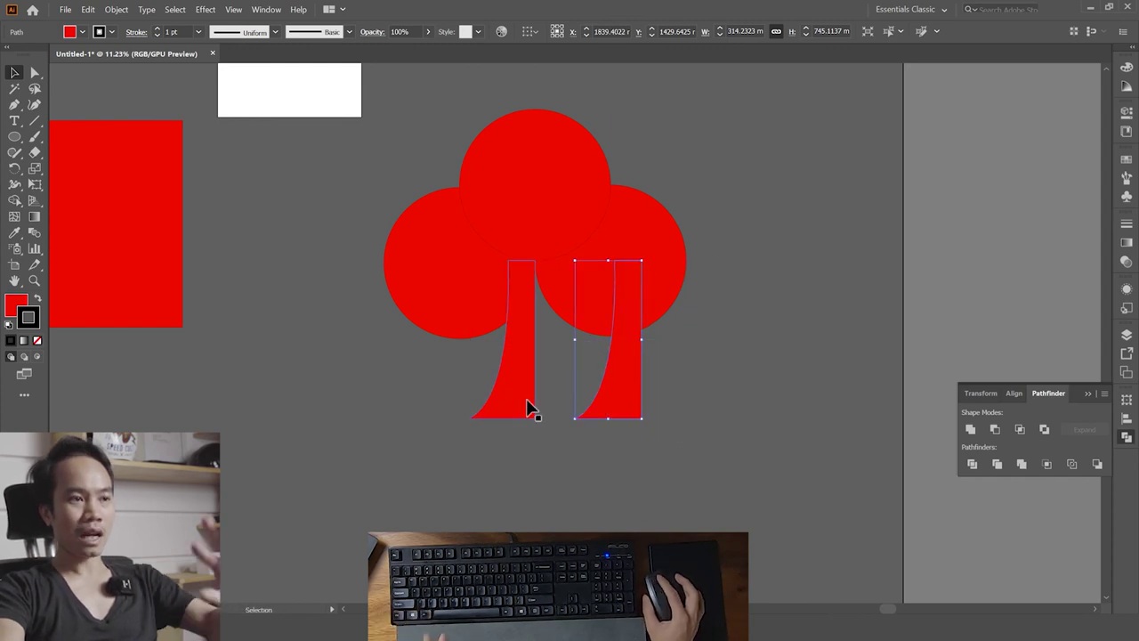
pyautogui.keyDown('shift'); pyautogui.click(531, 402); pyautogui.keyUp('shift')
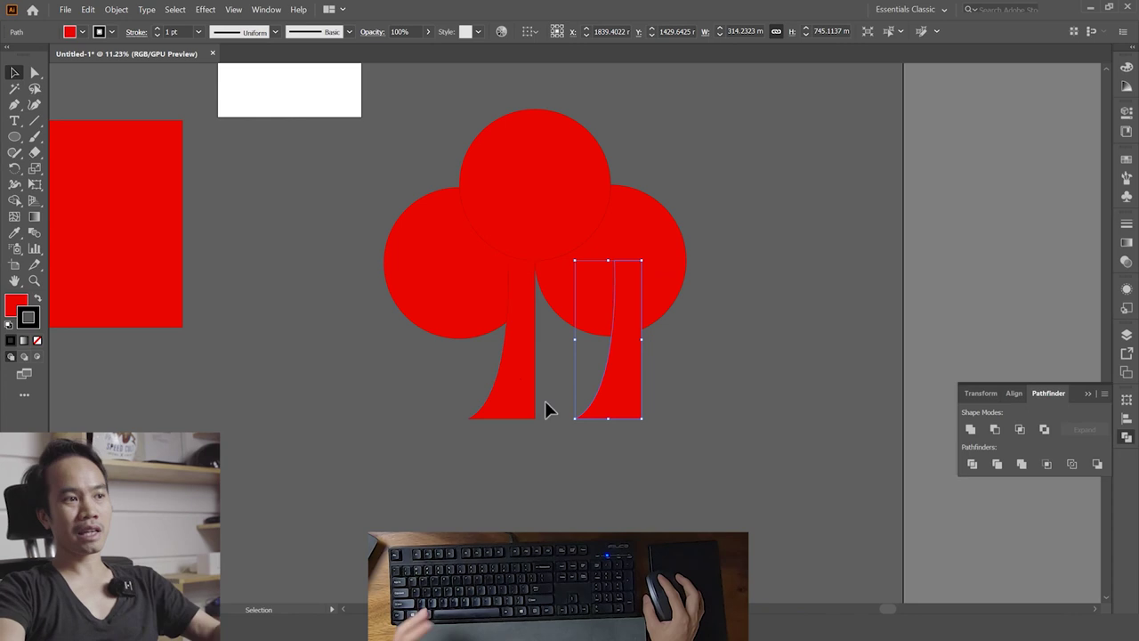
pyautogui.rightClick(622, 406)
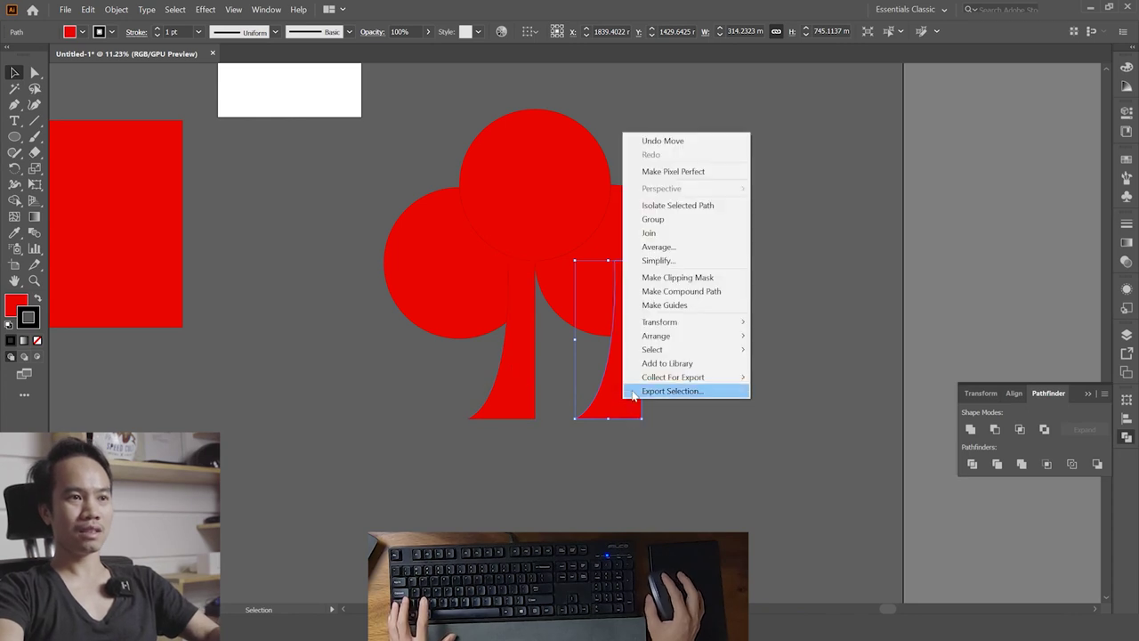
pyautogui.moveTo(682, 321)
pyautogui.click(800, 368)
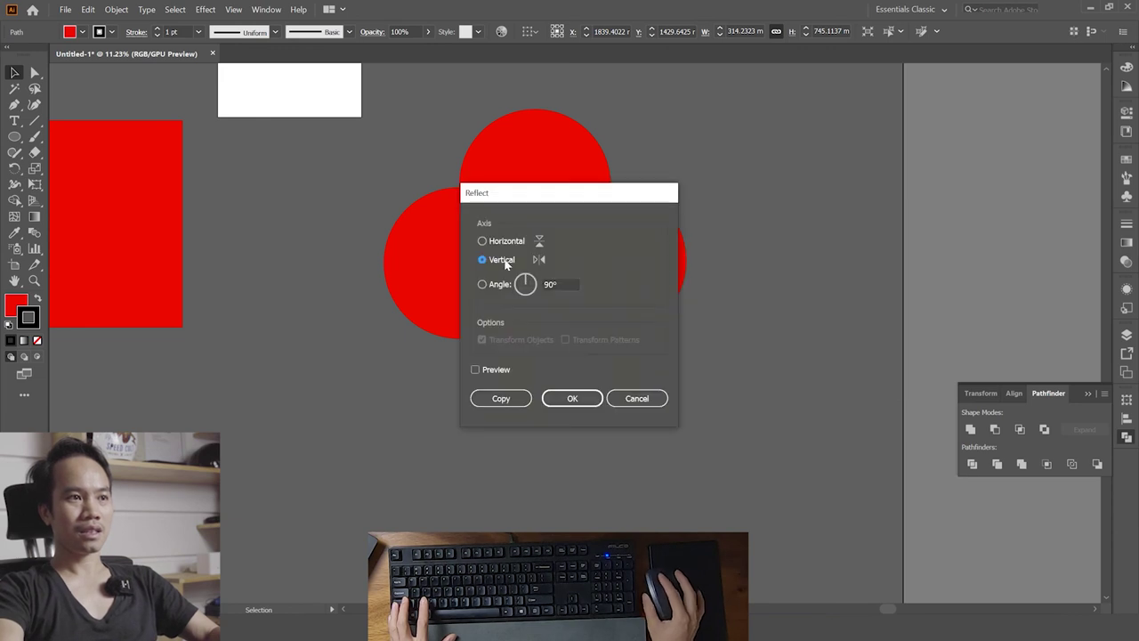
pyautogui.click(574, 399)
# - Butt the mirrored half against the original to form one flared trunk
pyautogui.click(631, 455)
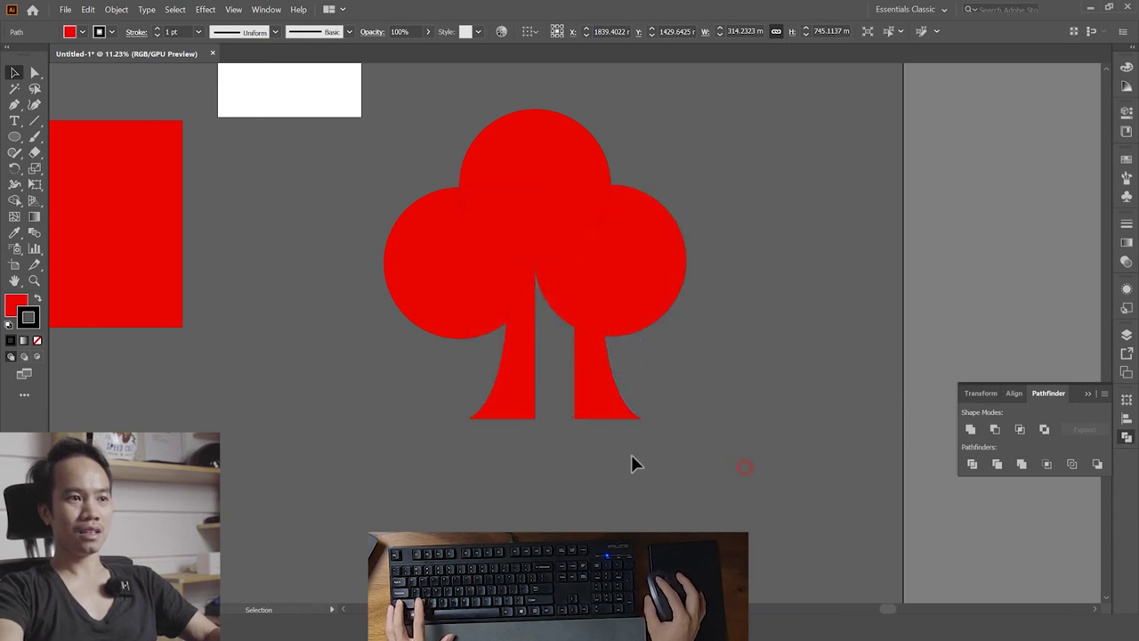
pyautogui.moveTo(577, 409); pyautogui.dragTo(535, 402)
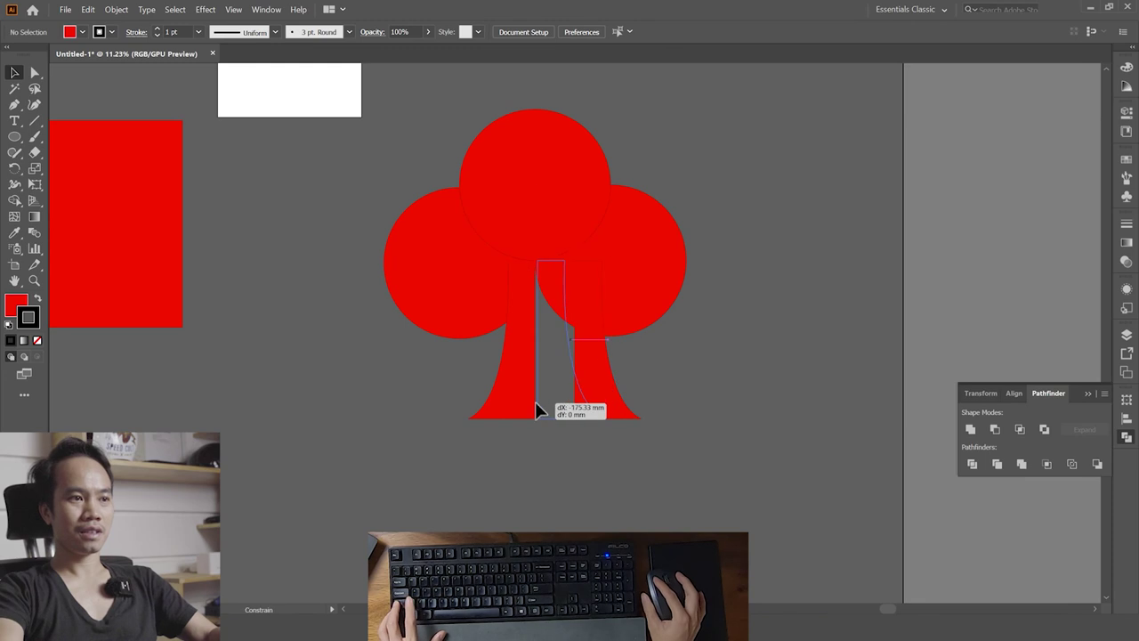
pyautogui.click(599, 489)
pyautogui.moveTo(593, 479); pyautogui.dragTo(502, 381)
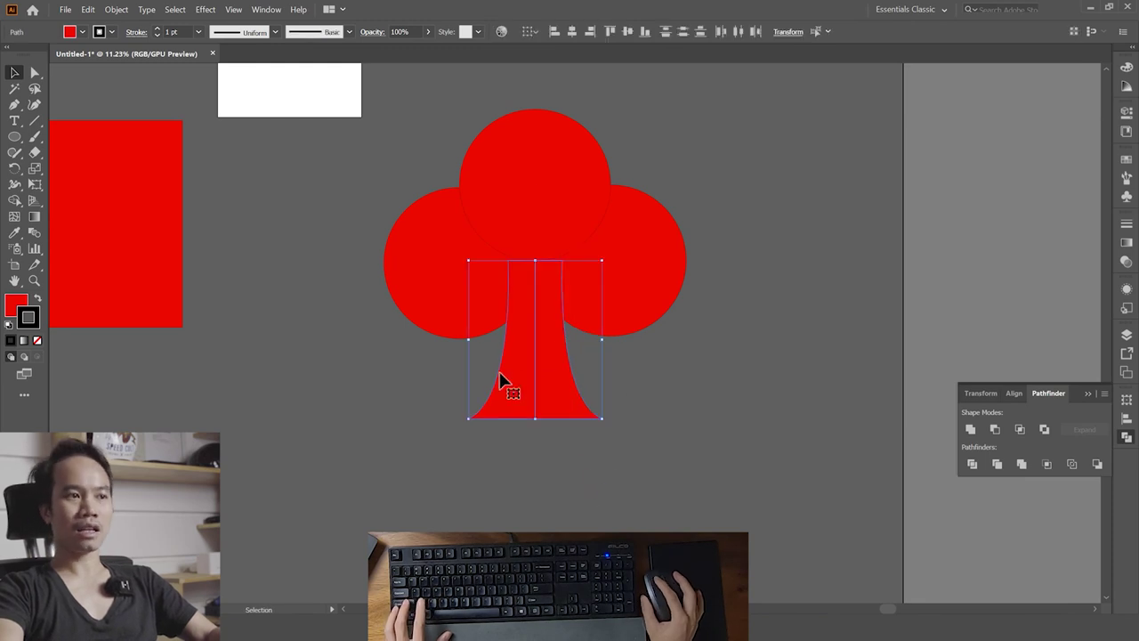
pyautogui.click(606, 468)
pyautogui.click(551, 394)
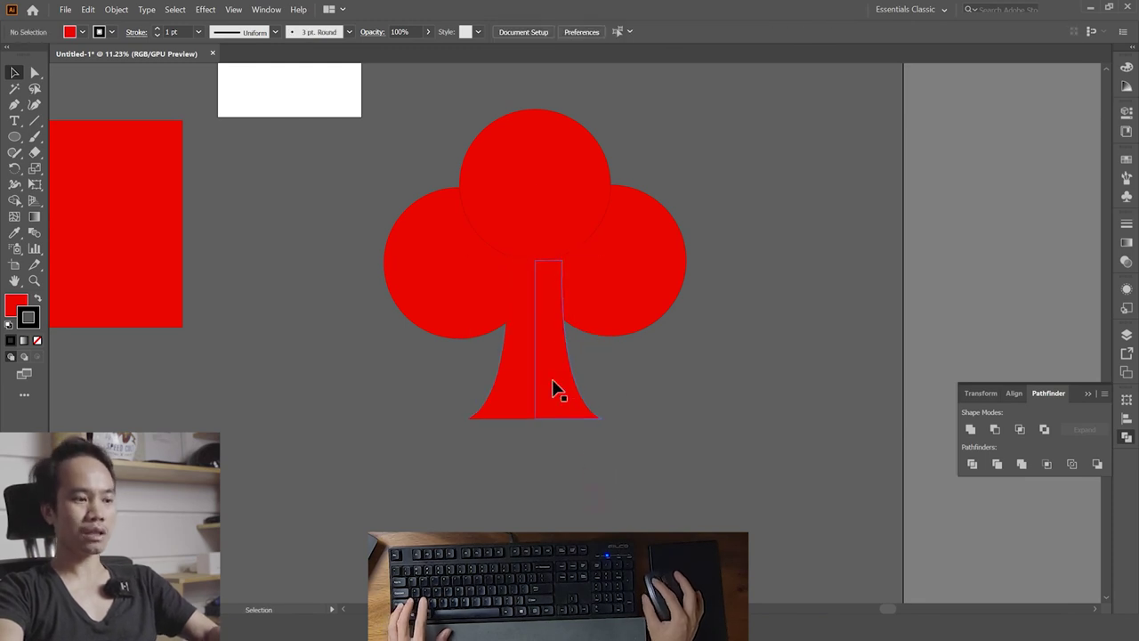
# - Check the right trunk half's alignment, undo the test move, and select both halves
pyautogui.hotkey('ctrl', 't')
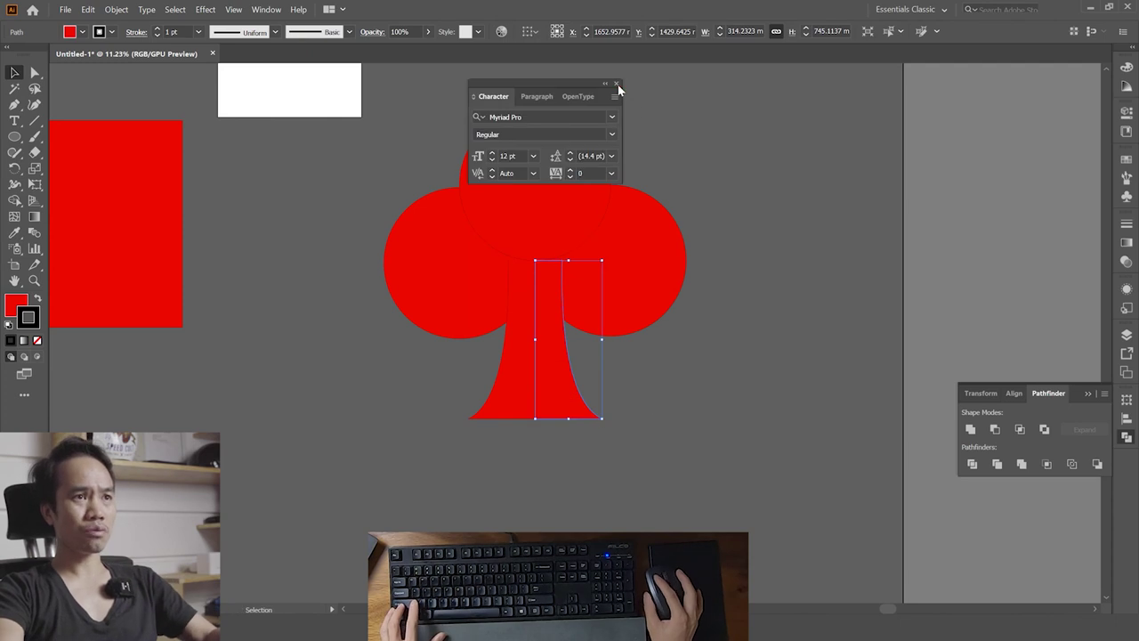
pyautogui.click(617, 84)
pyautogui.press('a')
pyautogui.moveTo(564, 400); pyautogui.dragTo(651, 401)
pyautogui.hotkey('ctrl', 'z')
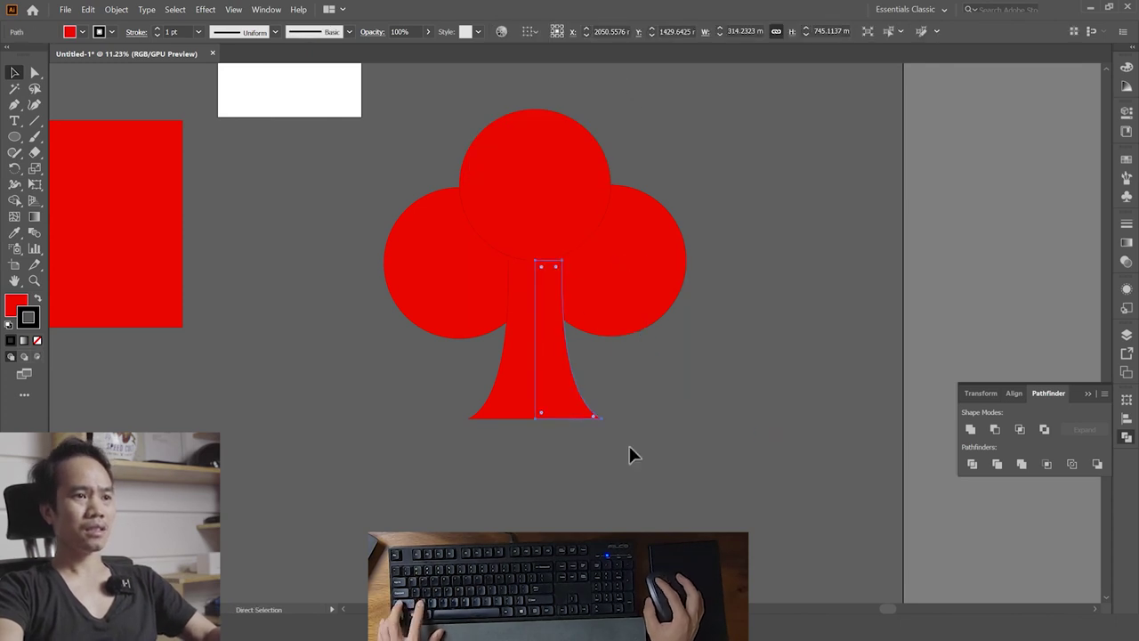
pyautogui.keyDown('shift'); pyautogui.click(516, 384); pyautogui.keyUp('shift')
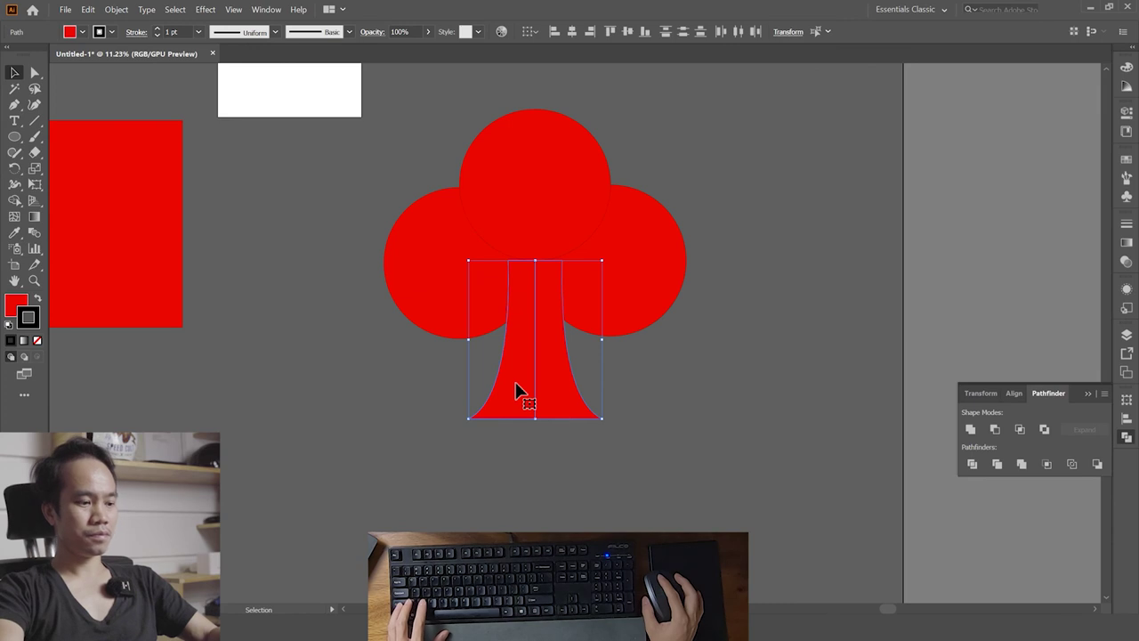
pyautogui.hotkey('ctrl', 't')
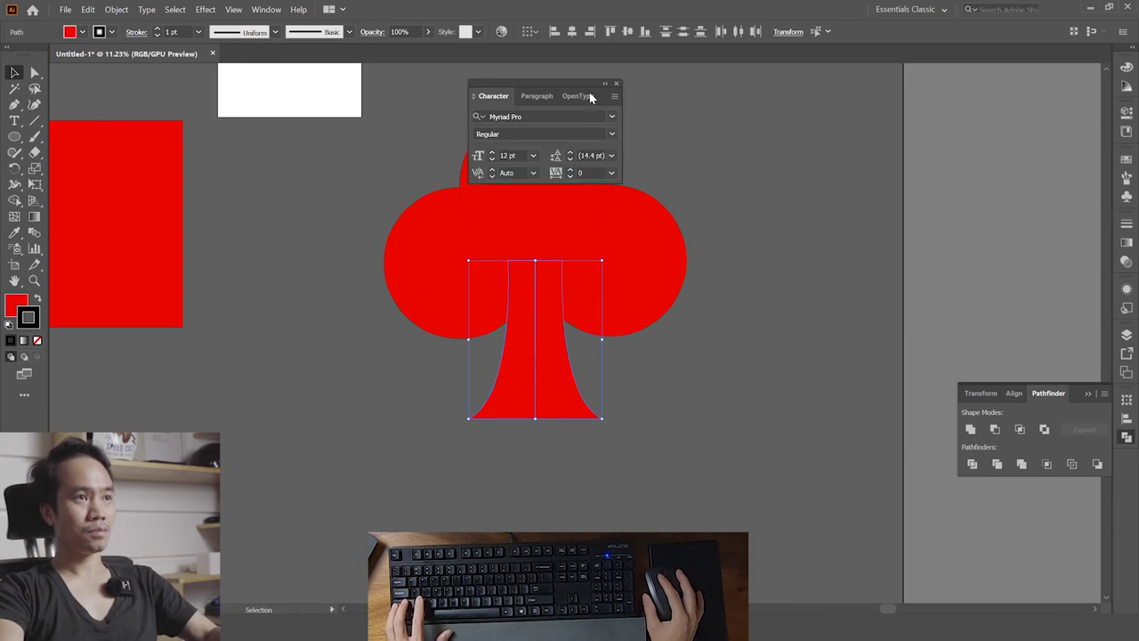
pyautogui.click(616, 84)
pyautogui.click(634, 474)
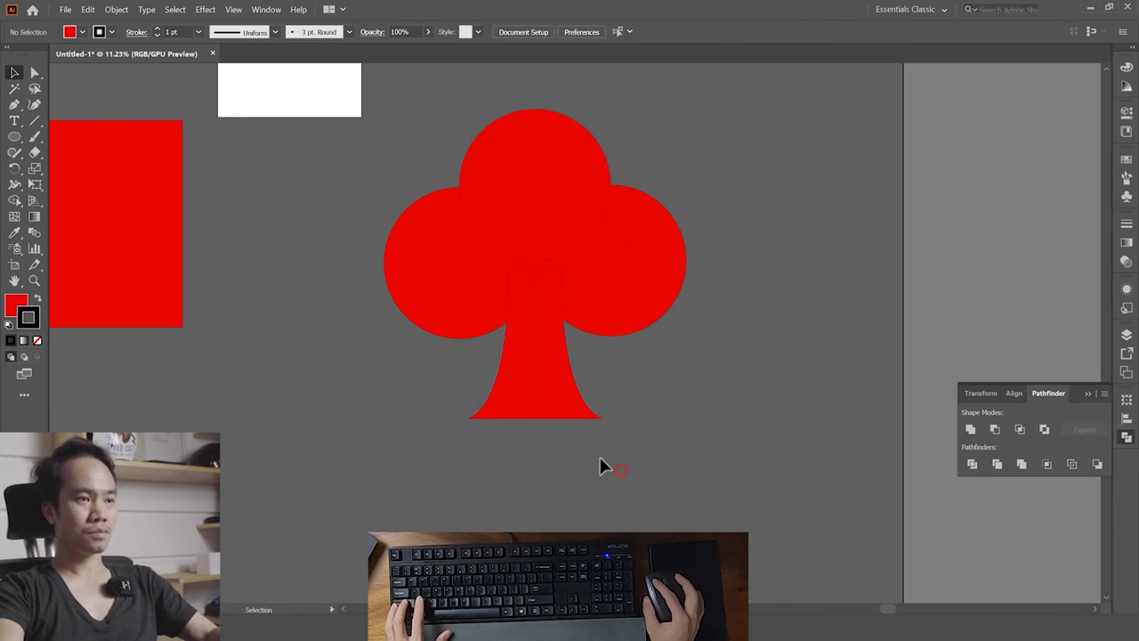
# - Select the trunk and circles and try merging them with Pathfinder Unite
pyautogui.click(510, 385)
pyautogui.keyDown('shift'); pyautogui.click(460, 224); pyautogui.keyUp('shift')
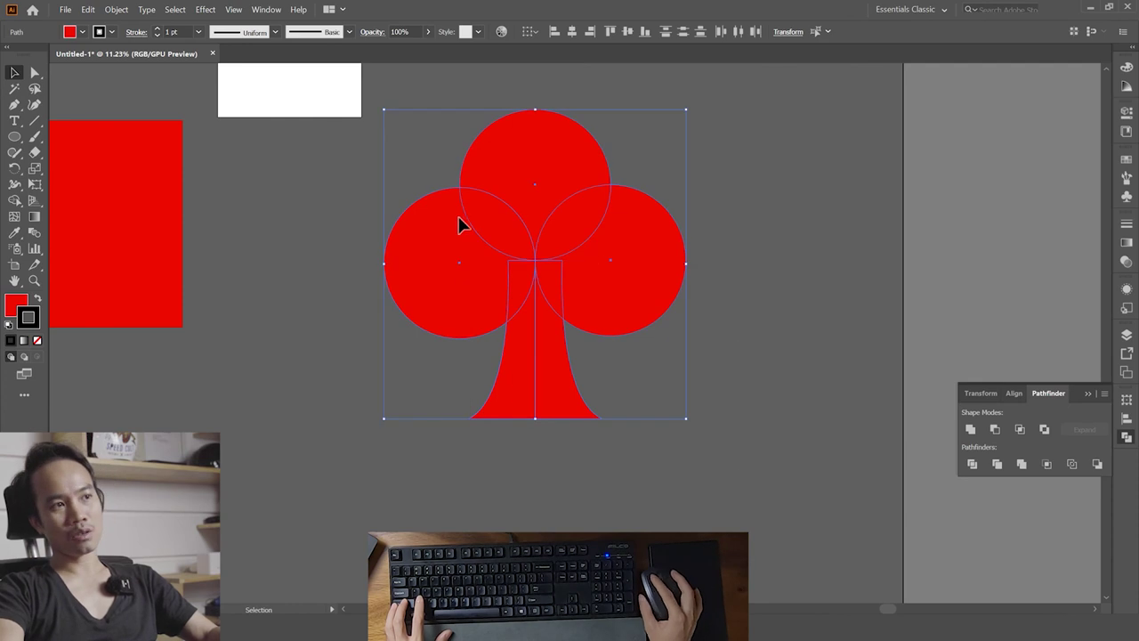
pyautogui.click(971, 430)
pyautogui.click(689, 437)
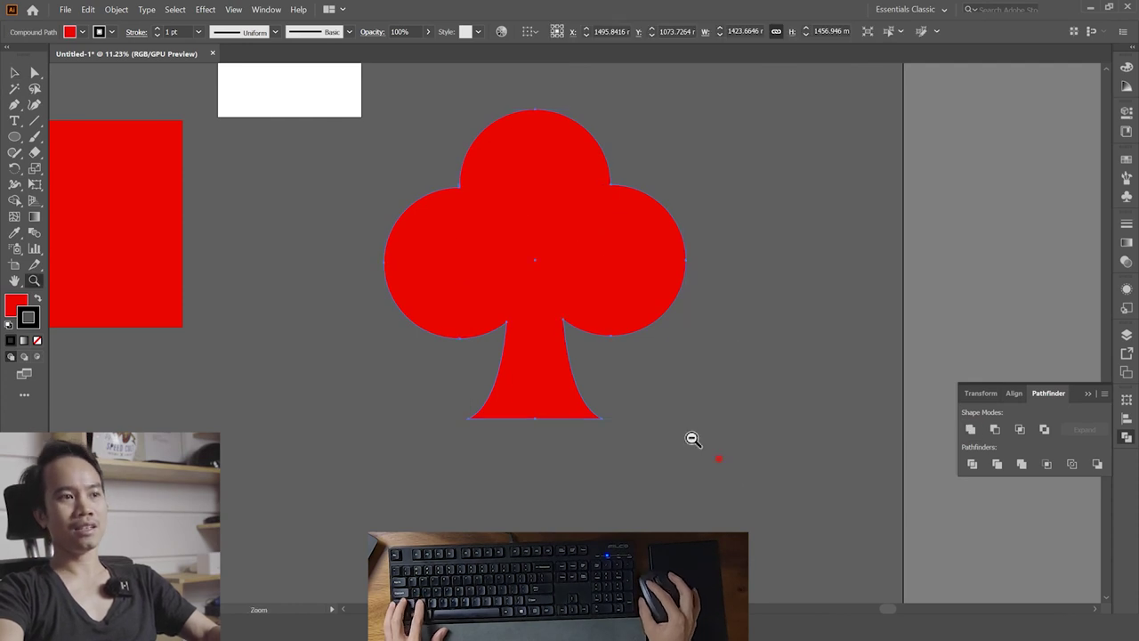
pyautogui.scroll(-2, 692, 437)
pyautogui.moveTo(699, 438); pyautogui.dragTo(613, 438)
# - Nudge the club slightly left and delete the red rectangle
pyautogui.press('v')
pyautogui.click(540, 356)
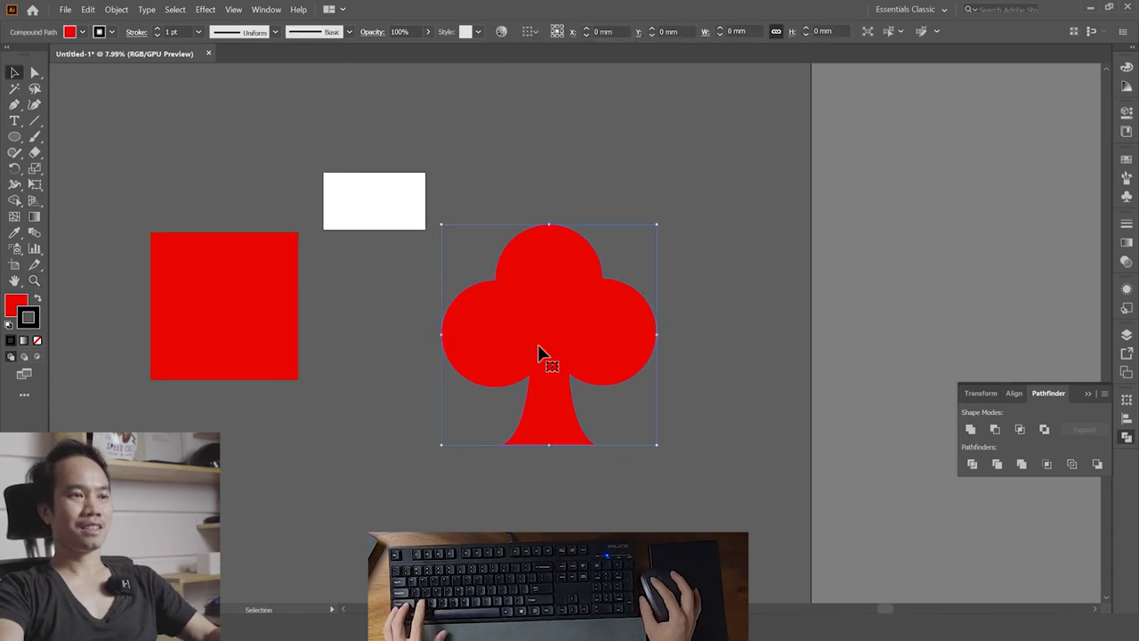
pyautogui.moveTo(548, 418); pyautogui.dragTo(516, 405)
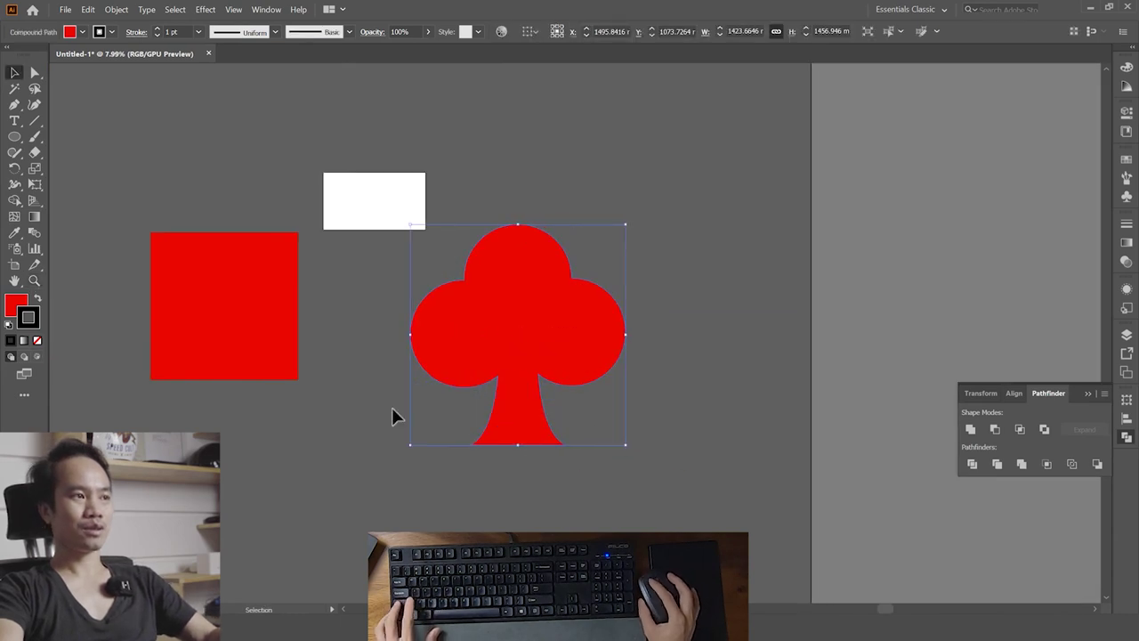
pyautogui.click(260, 331)
pyautogui.press('Delete')
pyautogui.click(532, 365)
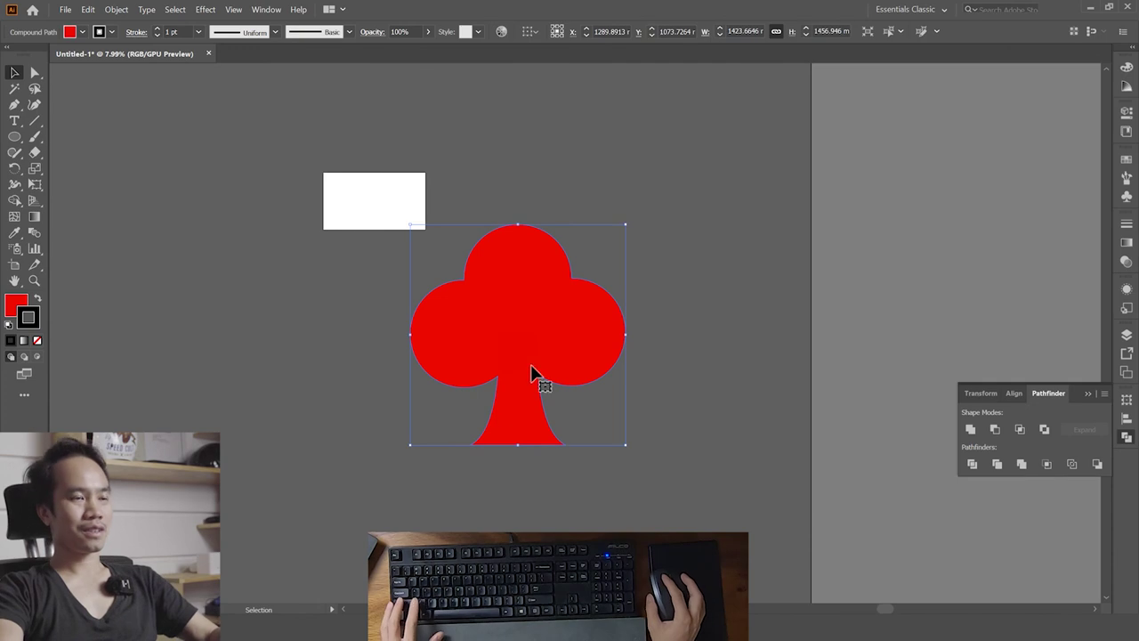
pyautogui.hotkey('ctrl', 'z')
pyautogui.hotkey('ctrl', 'z')
pyautogui.hotkey('ctrl', 'z')
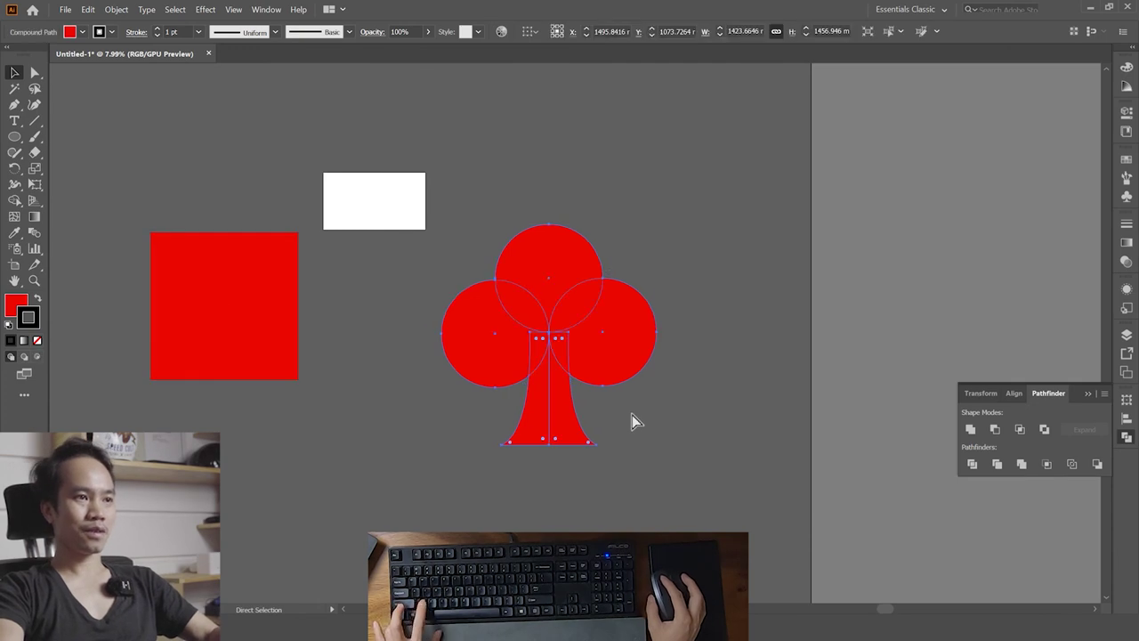
pyautogui.click(626, 454)
pyautogui.click(237, 320)
pyautogui.press('Delete')
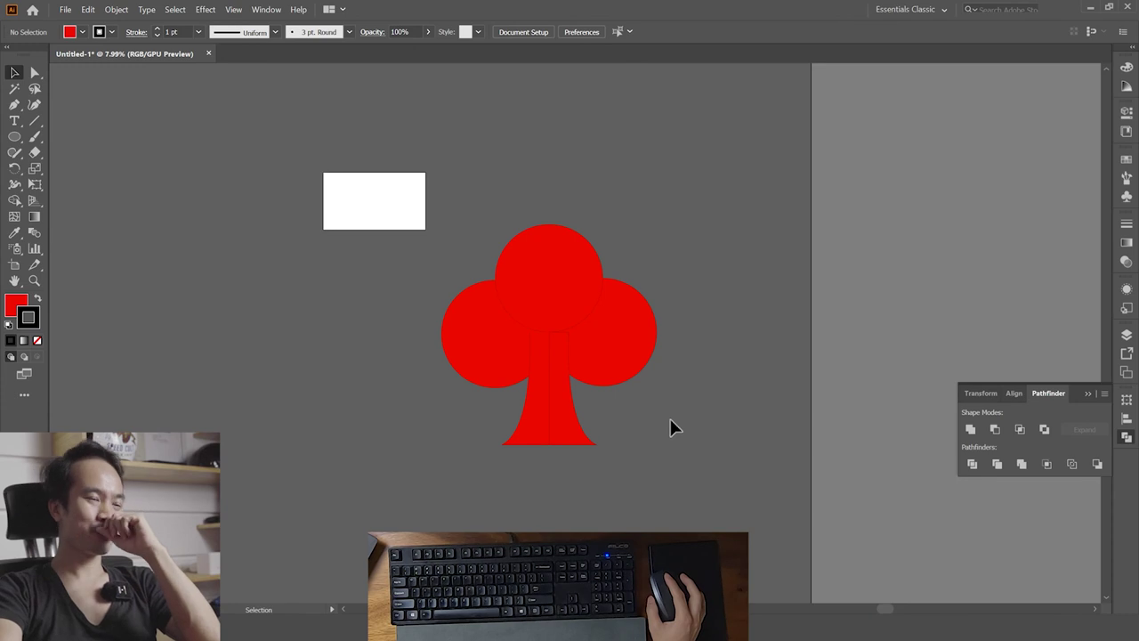
# - Try uniting the club again, then undo so circles and stem stay separate
pyautogui.click(616, 465)
pyautogui.moveTo(507, 331); pyautogui.dragTo(504, 321)
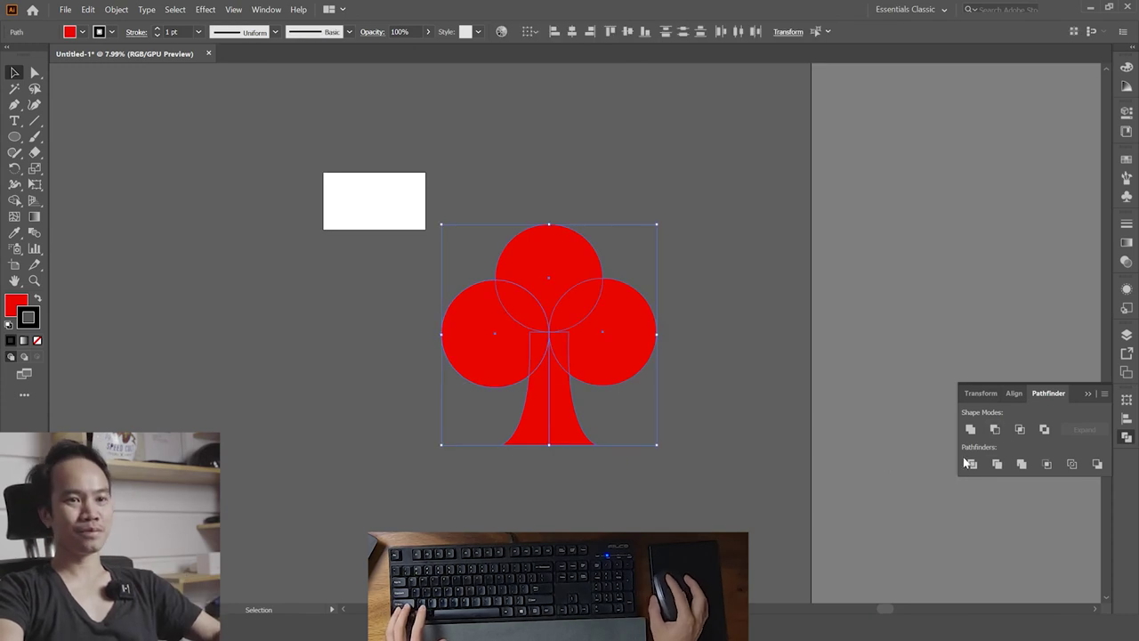
pyautogui.click(969, 430)
pyautogui.hotkey('ctrl', 'z')
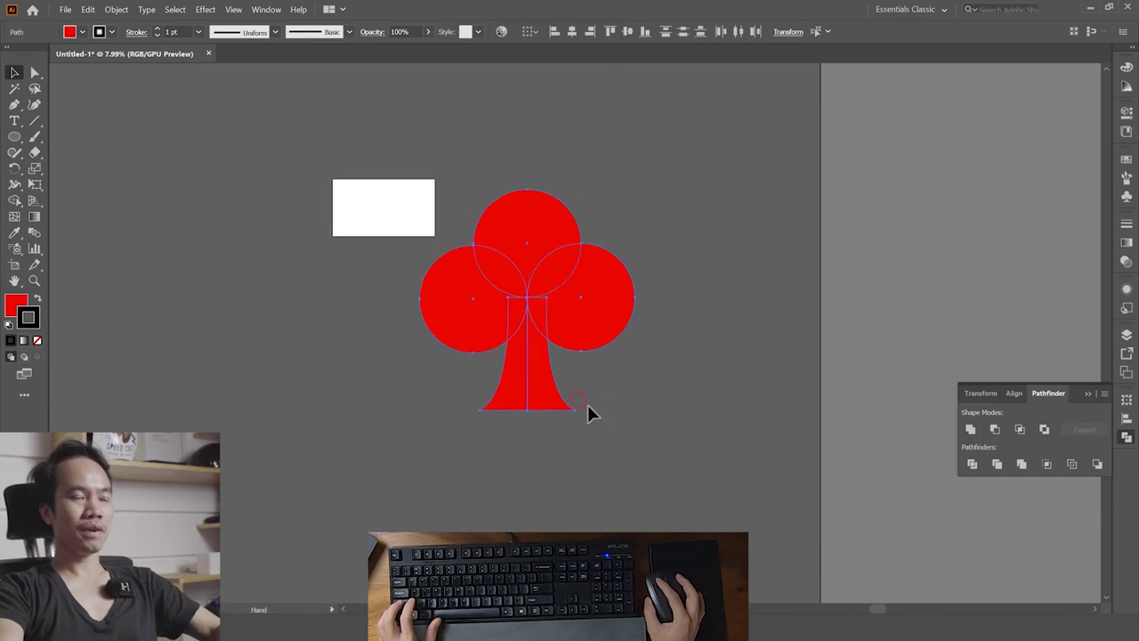
pyautogui.hscroll(-2, 697, 493)
pyautogui.click(697, 493)
pyautogui.hscroll(-3, 484, 401)
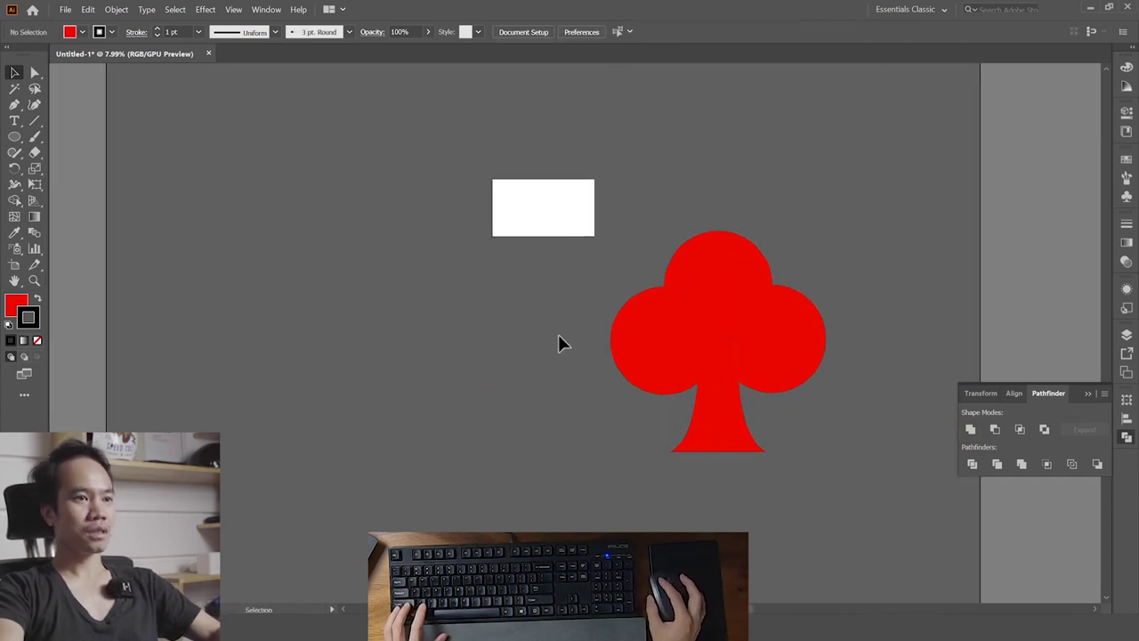
pyautogui.moveTo(632, 347); pyautogui.dragTo(483, 333)
pyautogui.moveTo(686, 305); pyautogui.dragTo(564, 337)
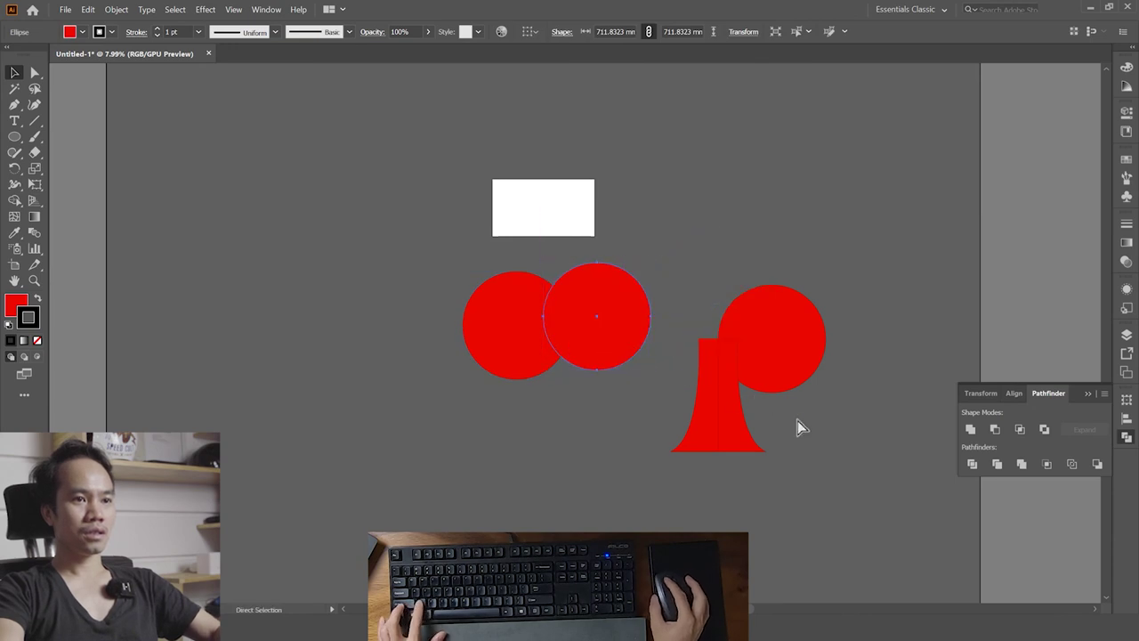
pyautogui.hotkey('ctrl', 'z')
pyautogui.hotkey('ctrl', 'z')
# - Marquee-select the whole club and move it to the left side of the canvas
pyautogui.press('v')
pyautogui.click(807, 448)
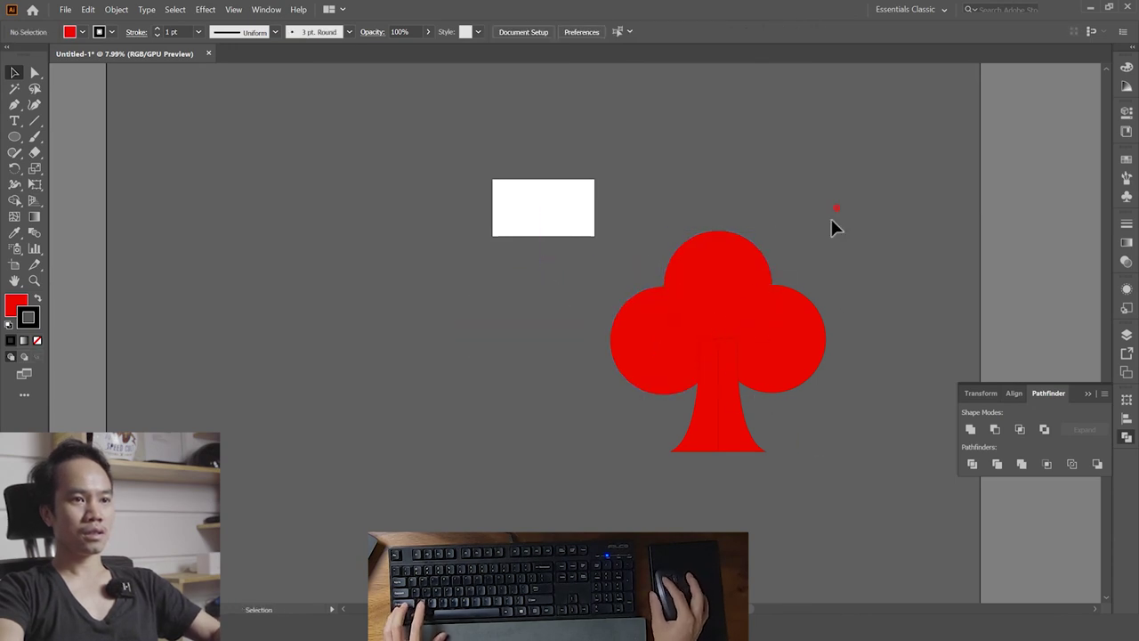
pyautogui.moveTo(832, 225); pyautogui.dragTo(585, 481)
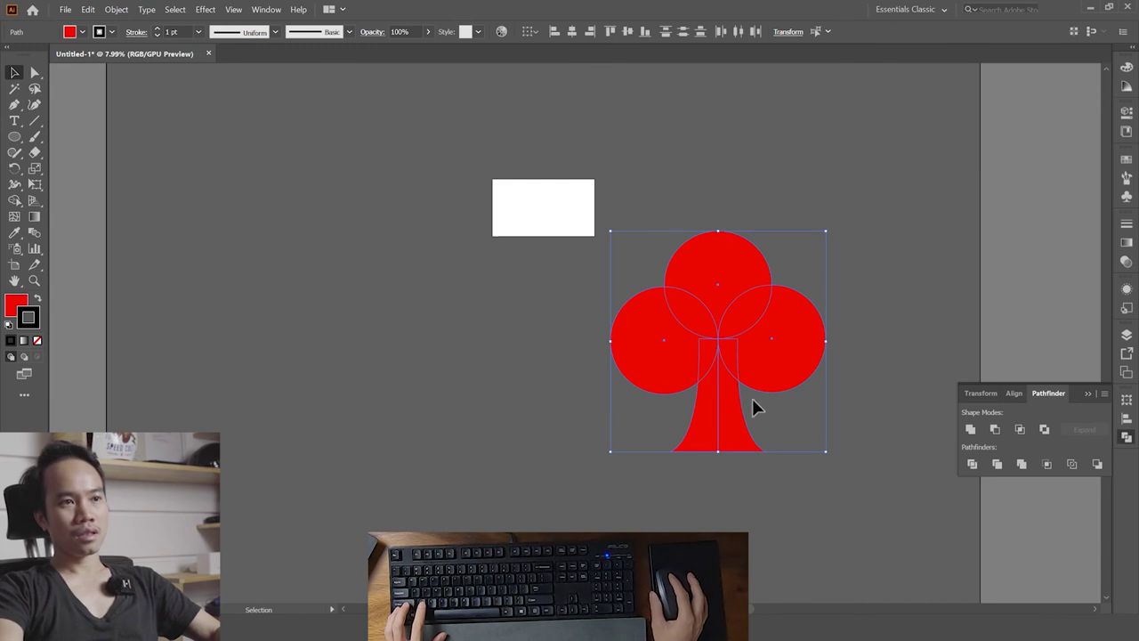
pyautogui.moveTo(691, 346); pyautogui.dragTo(237, 358)
pyautogui.click(525, 504)
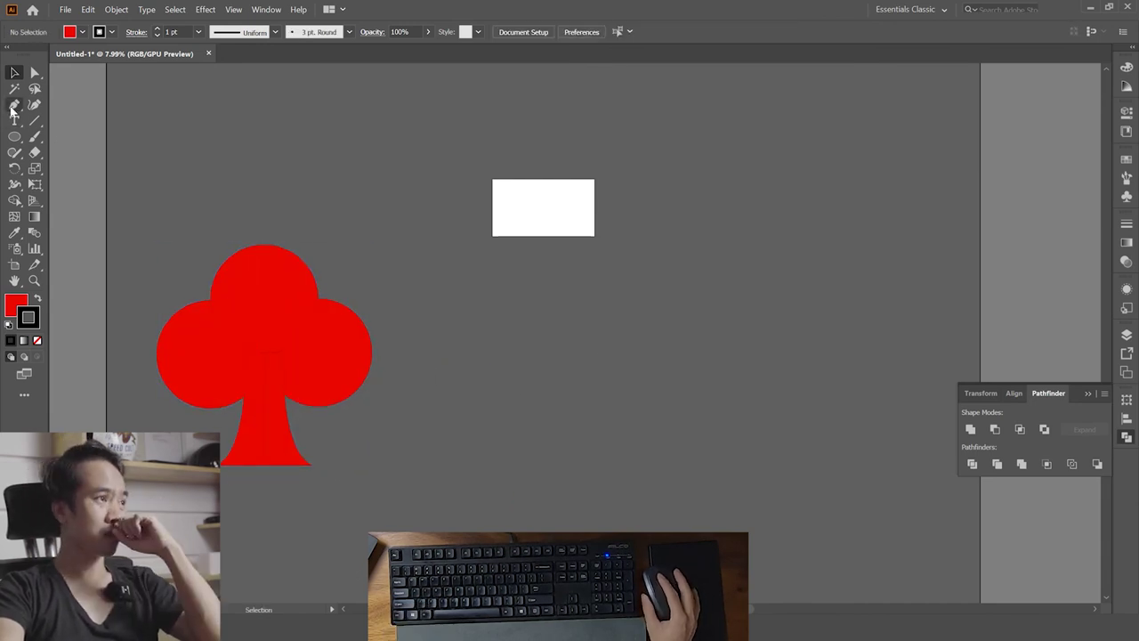
# - Close the Pathfinder panel and undo a trial duplicate of the top circle
pyautogui.press('p')
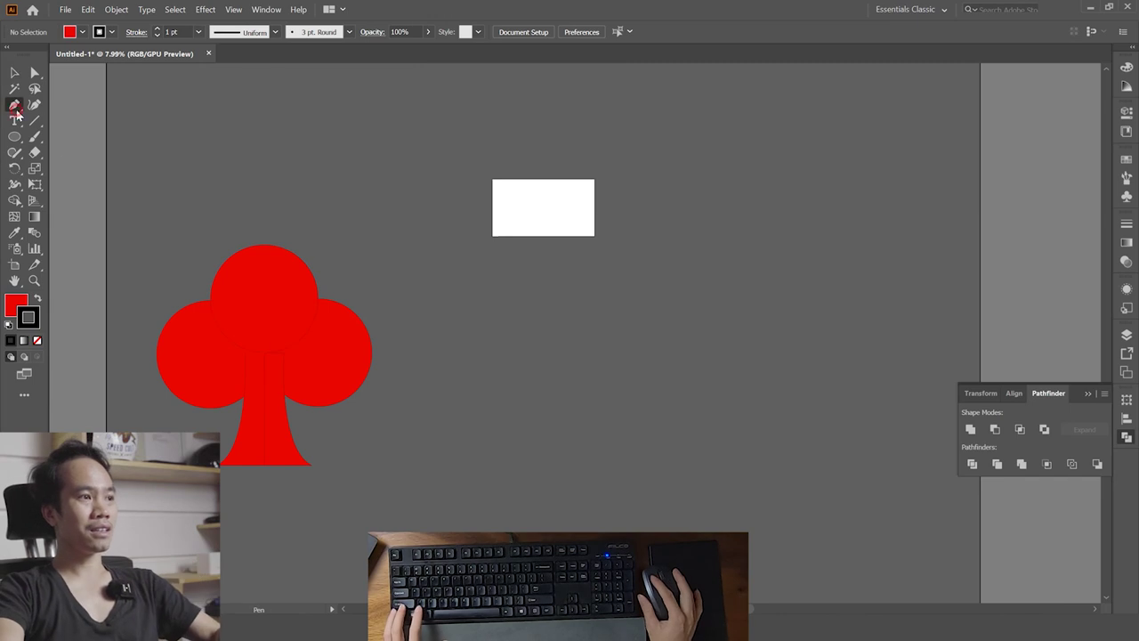
pyautogui.press('v')
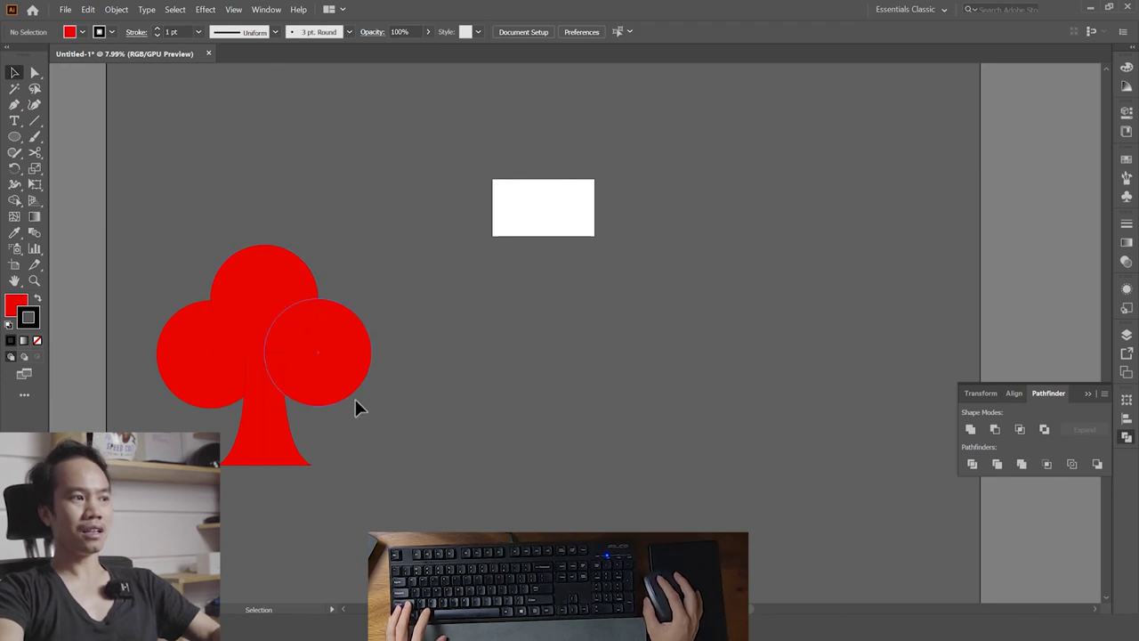
pyautogui.click(1104, 397)
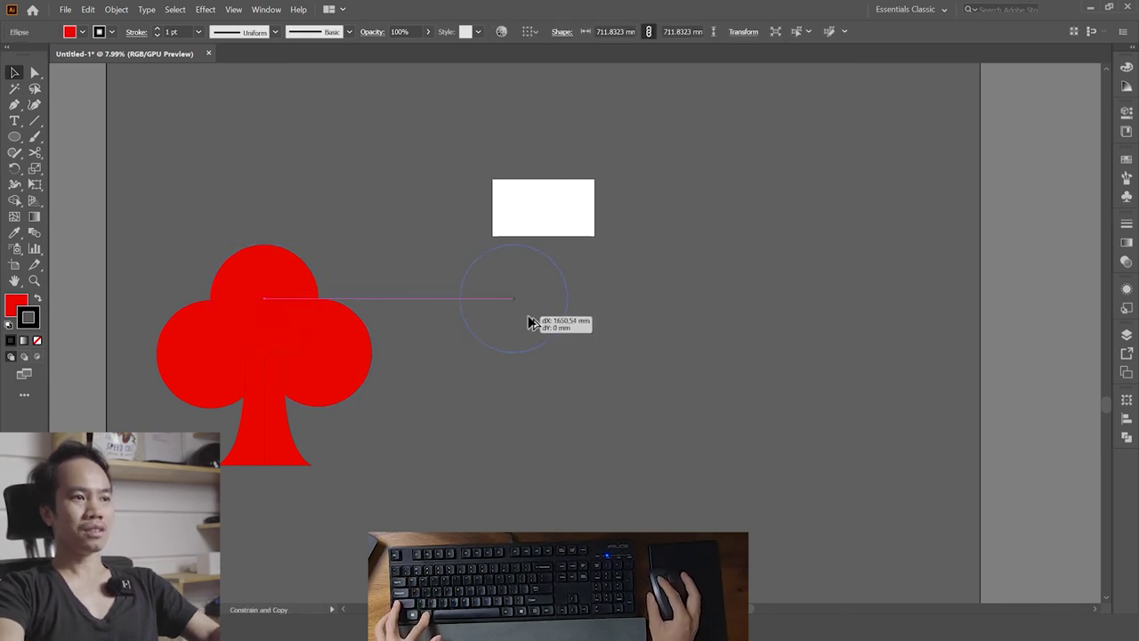
pyautogui.moveTo(287, 308); pyautogui.dragTo(534, 321)
pyautogui.click(602, 460)
pyautogui.hotkey('ctrl', 'z')
# - Duplicate the club's stem and place the copy right of the club, below the white rectangle
pyautogui.moveTo(259, 424); pyautogui.dragTo(539, 437)
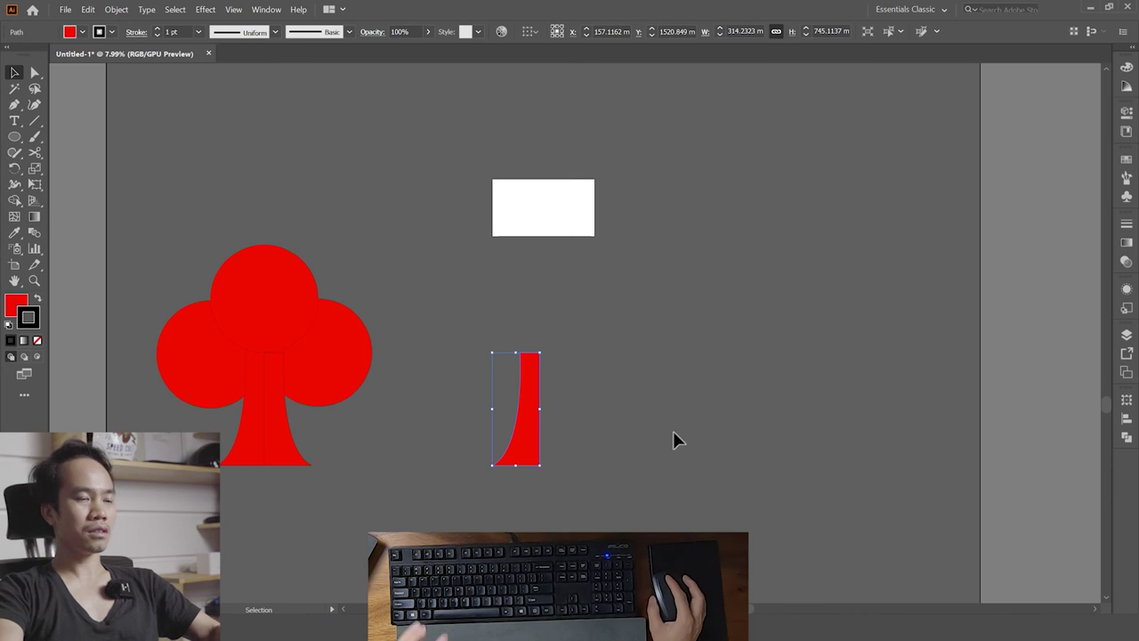
pyautogui.click(559, 441)
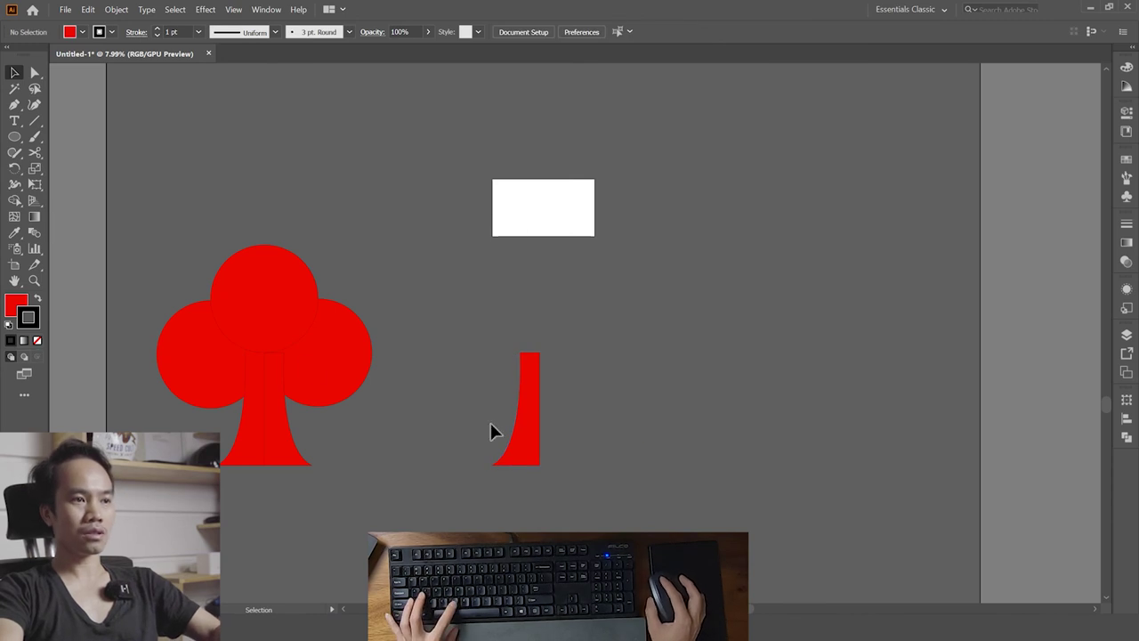
pyautogui.moveTo(522, 457); pyautogui.dragTo(529, 447)
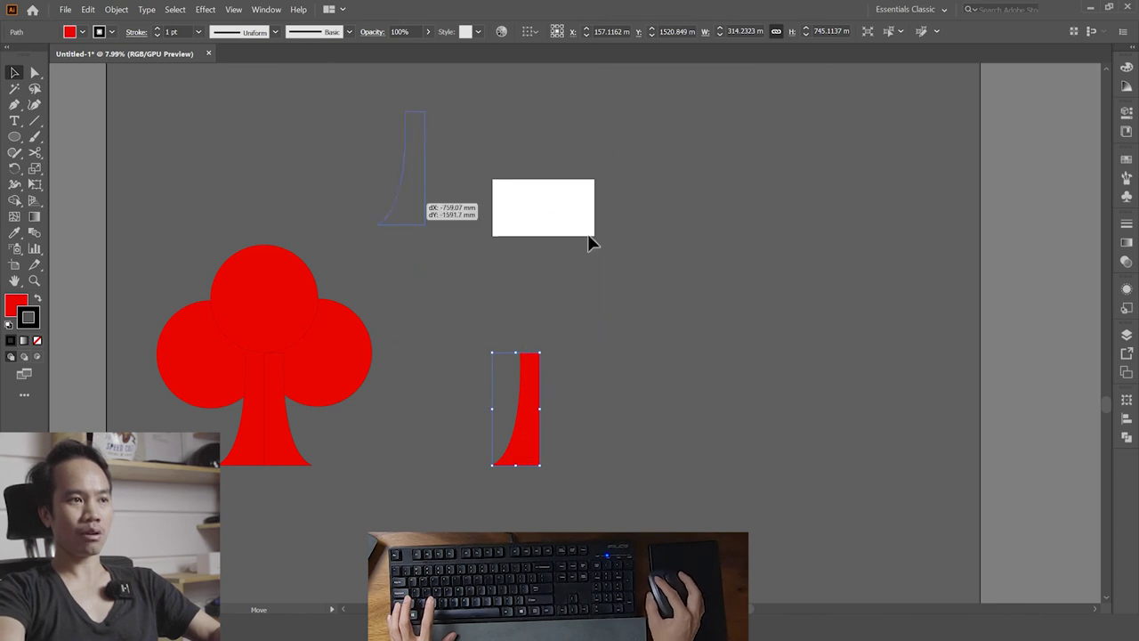
pyautogui.moveTo(529, 448)
pyautogui.mouseDown()
pyautogui.moveTo(392, 193)
pyautogui.moveTo(505, 326)
pyautogui.moveTo(641, 307)
pyautogui.moveTo(470, 224)
pyautogui.moveTo(563, 396)
pyautogui.mouseUp()
pyautogui.click(667, 419)
pyautogui.click(564, 407)
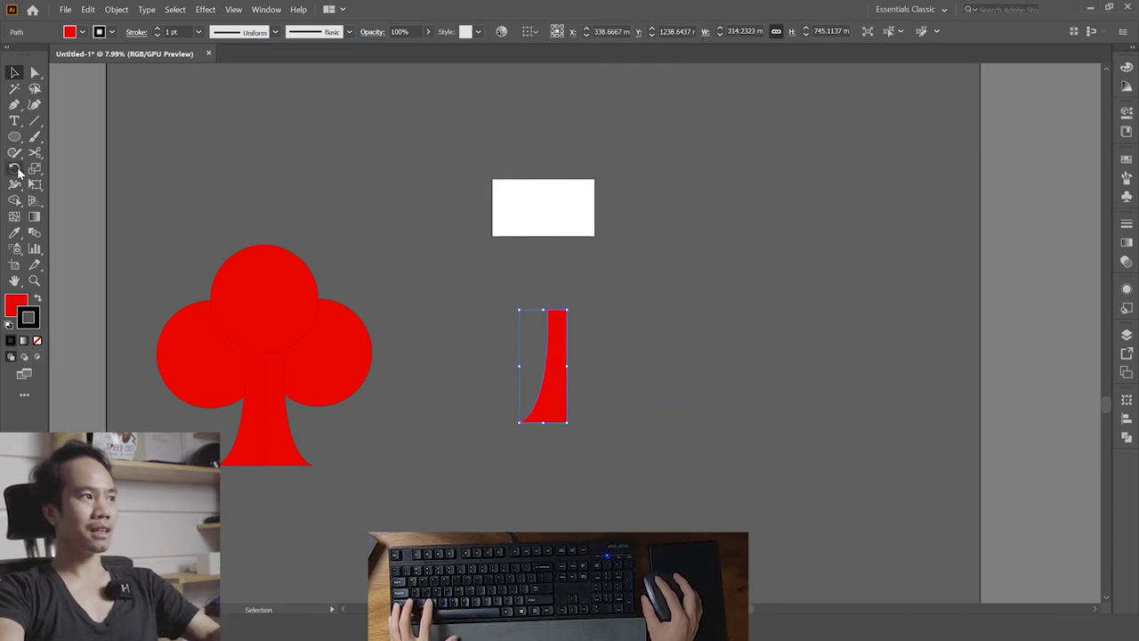
# - With the Rotate tool, Alt-click the stem copy's bottom-right corner to open the Rotate dialog
pyautogui.click(15, 168)
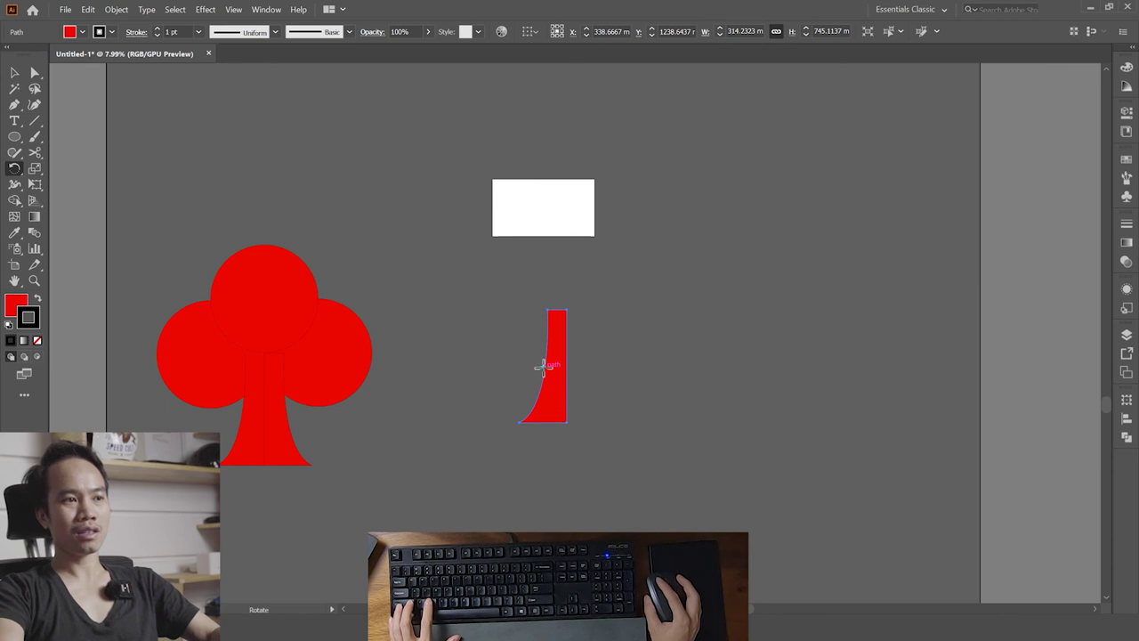
pyautogui.moveTo(563, 451); pyautogui.dragTo(570, 448)
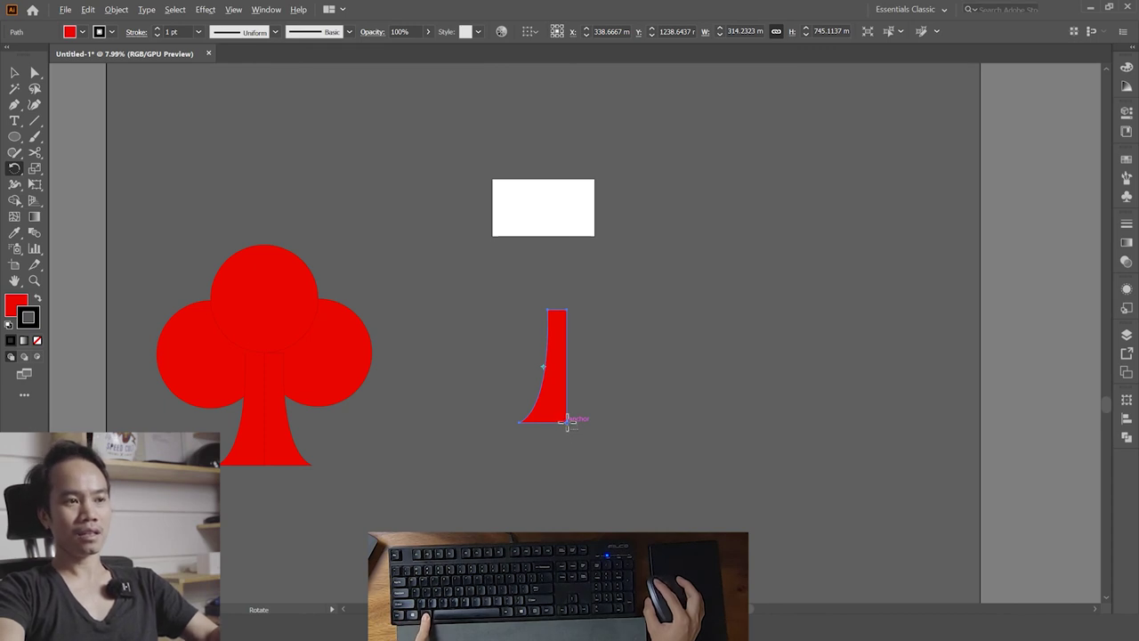
pyautogui.keyDown('alt'); pyautogui.click(567, 422); pyautogui.keyUp('alt')
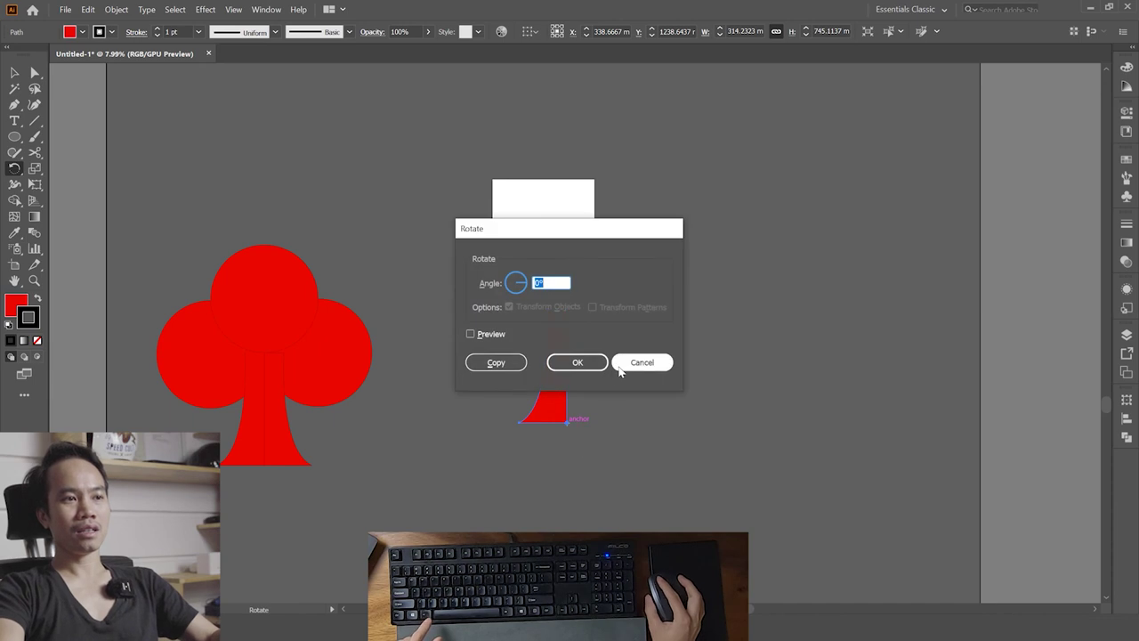
# - Reopen the Rotate dialog on the stem's bottom-right corner and preview a 15° angle
pyautogui.click(578, 362)
pyautogui.moveTo(577, 389)
pyautogui.mouseDown()
pyautogui.moveTo(648, 515)
pyautogui.moveTo(591, 347)
pyautogui.mouseUp()
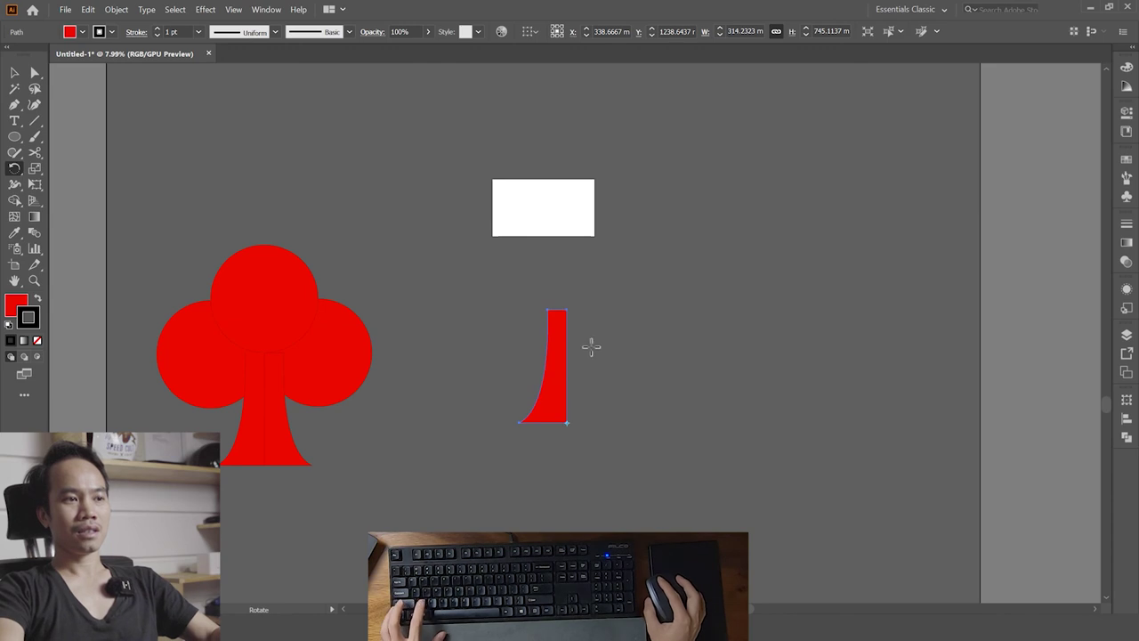
pyautogui.keyDown('alt'); pyautogui.click(566, 423); pyautogui.keyUp('alt')
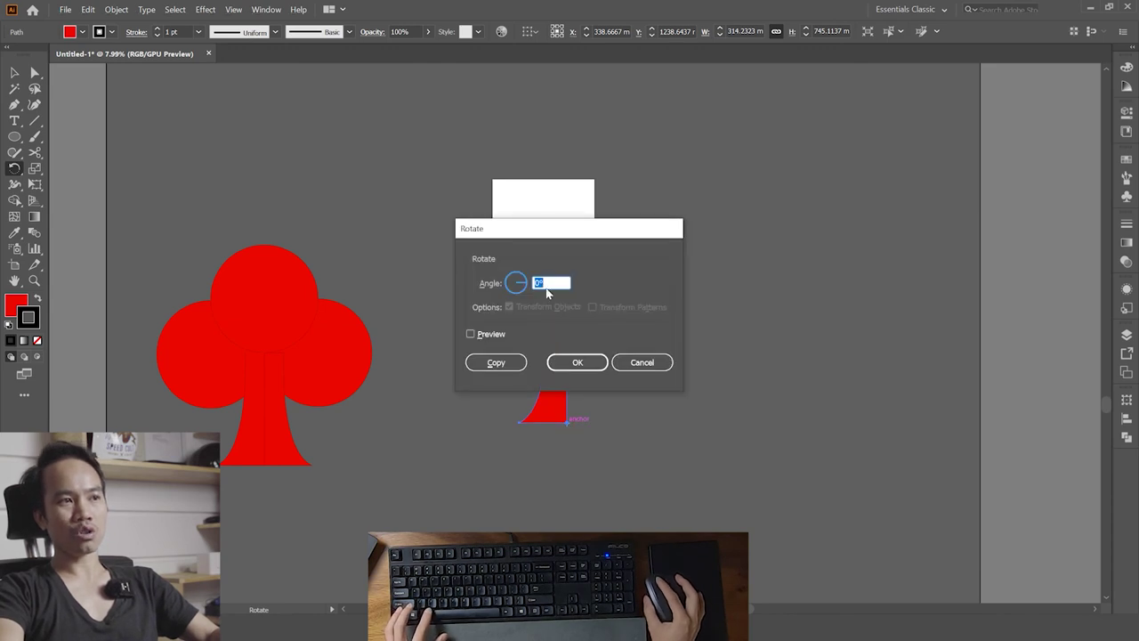
pyautogui.write('15')
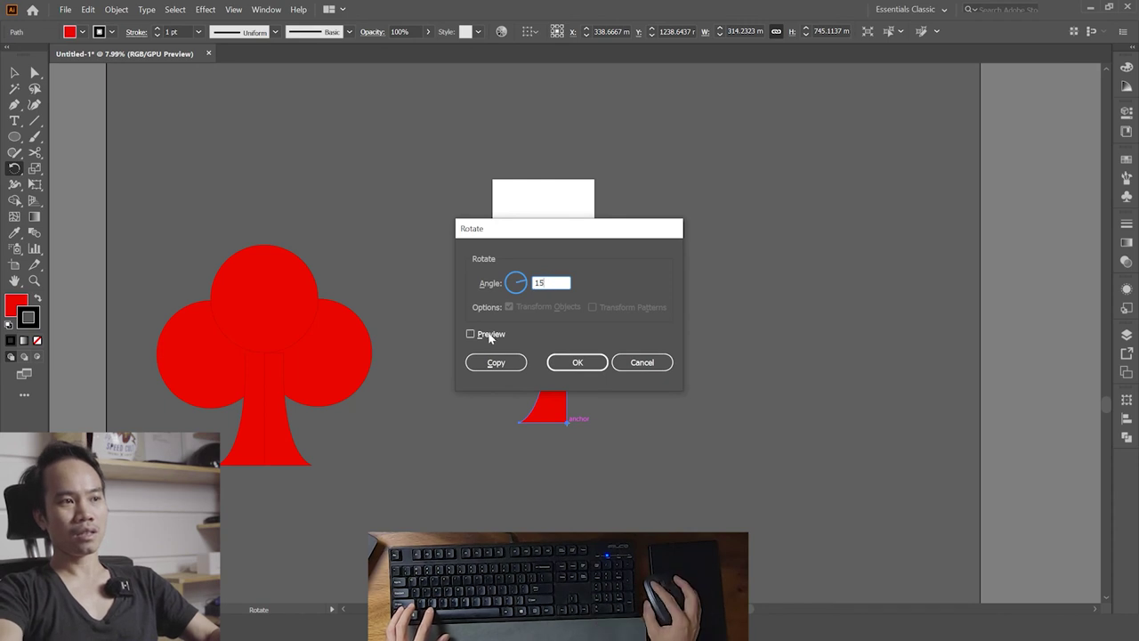
pyautogui.click(490, 335)
pyautogui.click(491, 335)
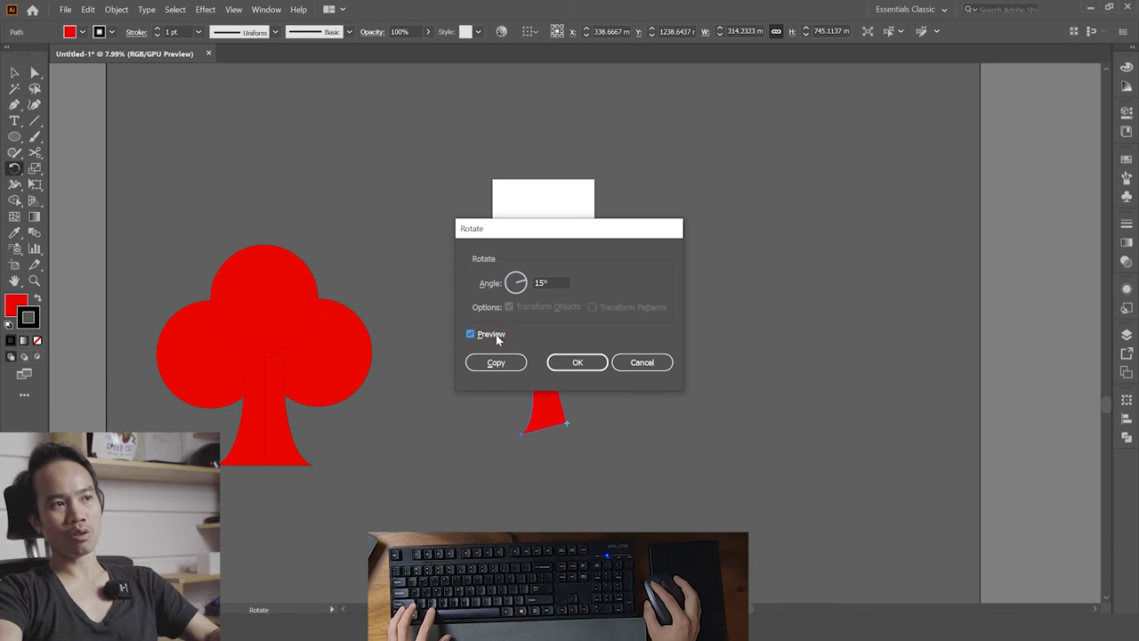
# - Preview 30° and -30° rotations of the stem in the Rotate dialog
pyautogui.write('30')
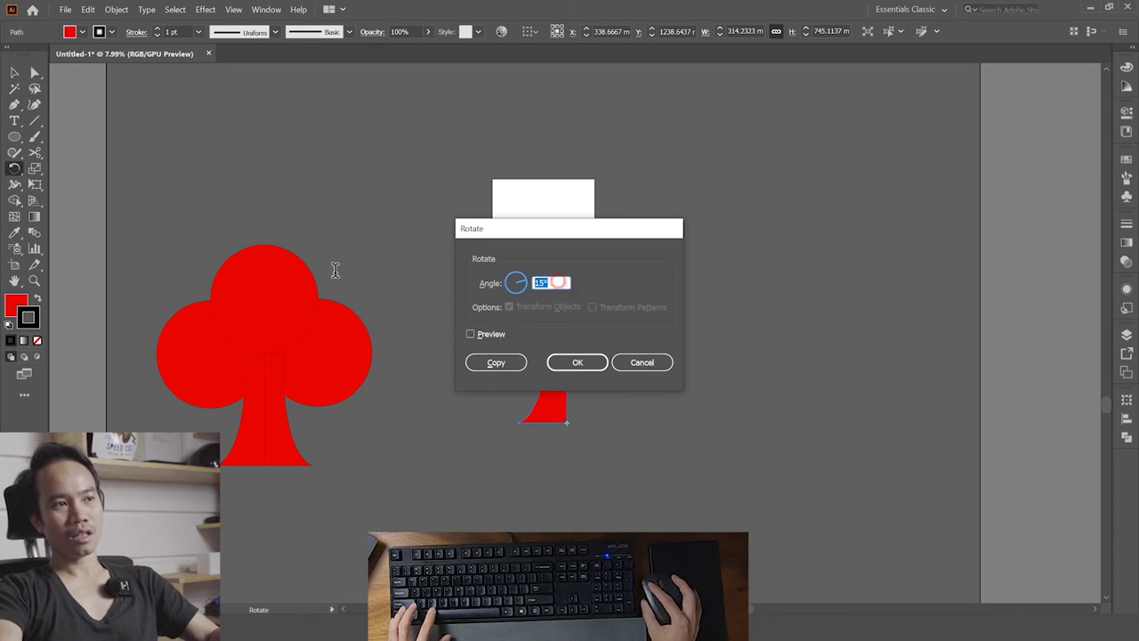
pyautogui.click(491, 334)
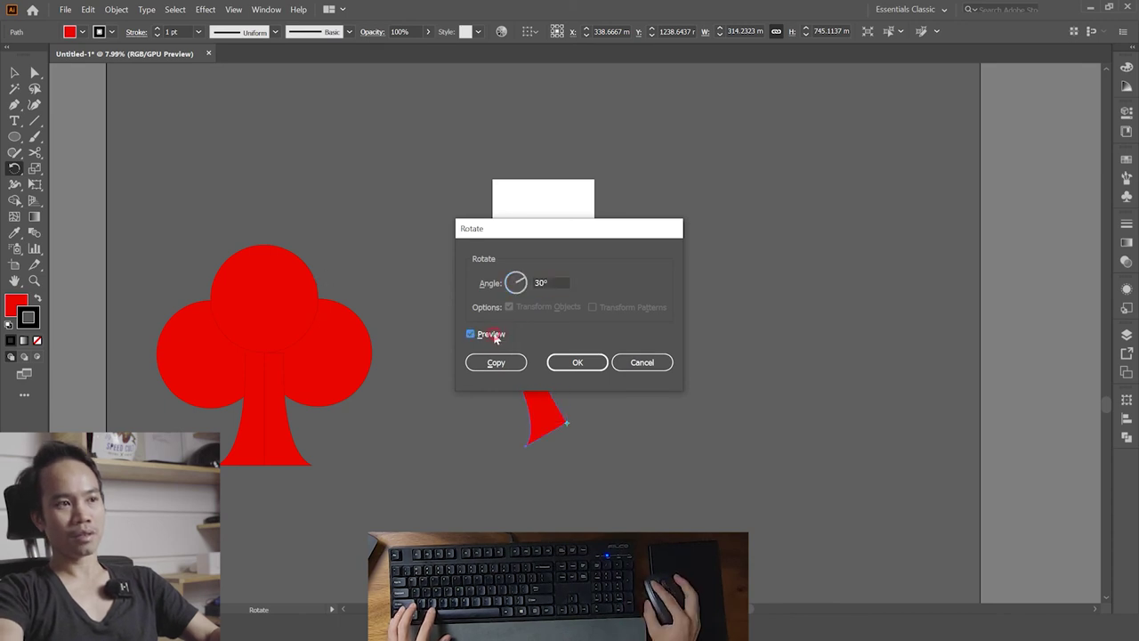
pyautogui.click(495, 336)
pyautogui.click(495, 336)
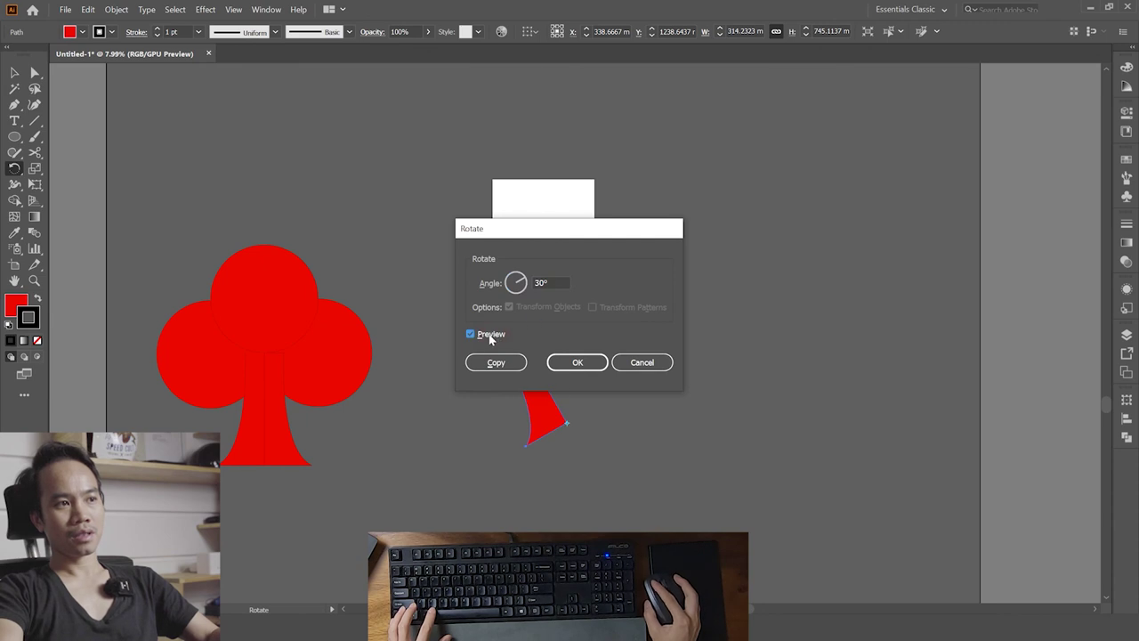
pyautogui.click(491, 337)
pyautogui.click(556, 281)
pyautogui.write('-')
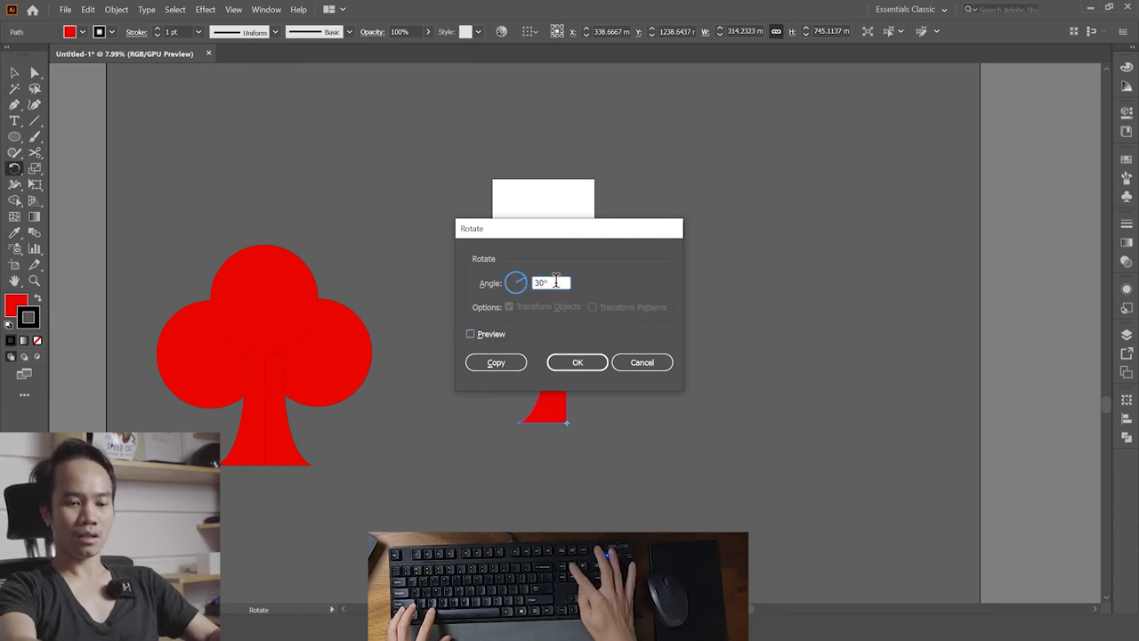
pyautogui.click(478, 333)
pyautogui.click(491, 335)
pyautogui.click(492, 335)
pyautogui.click(492, 335)
pyautogui.click(491, 335)
pyautogui.click(491, 334)
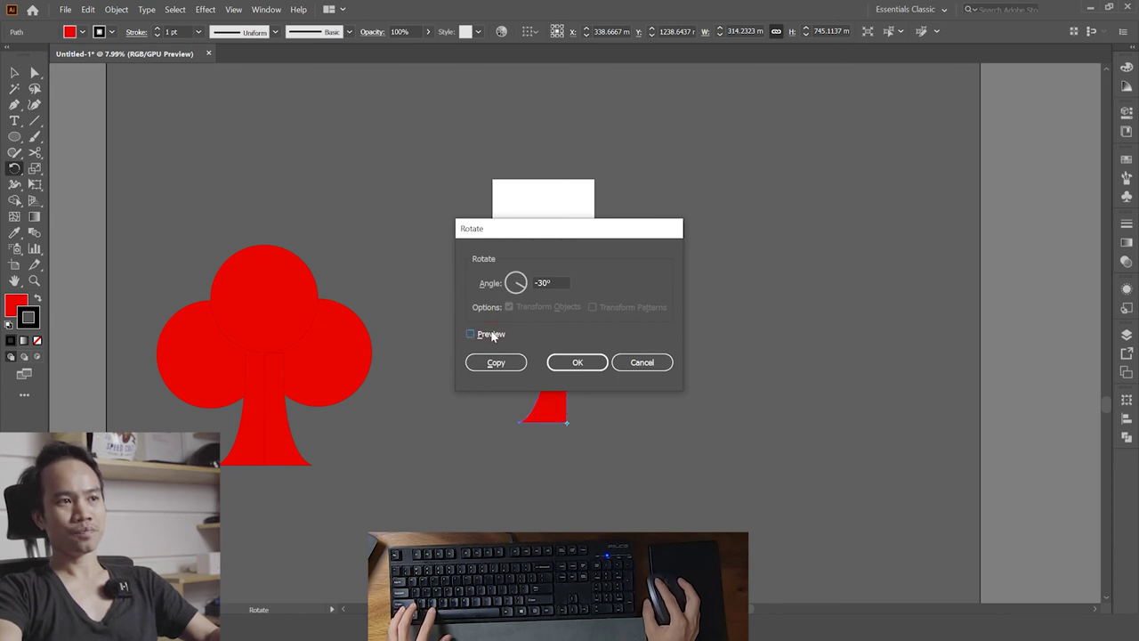
# - Set the angle to 90° and make a rotated copy of the stem
pyautogui.doubleClick(553, 287)
pyautogui.write('90')
pyautogui.click(491, 335)
pyautogui.click(491, 334)
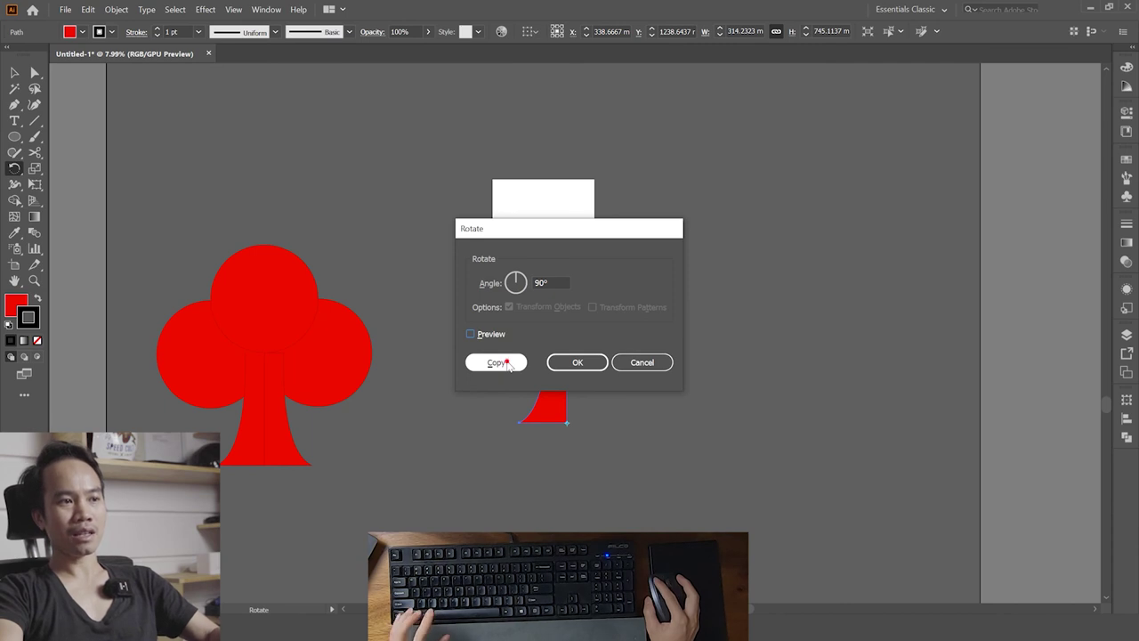
pyautogui.click(498, 363)
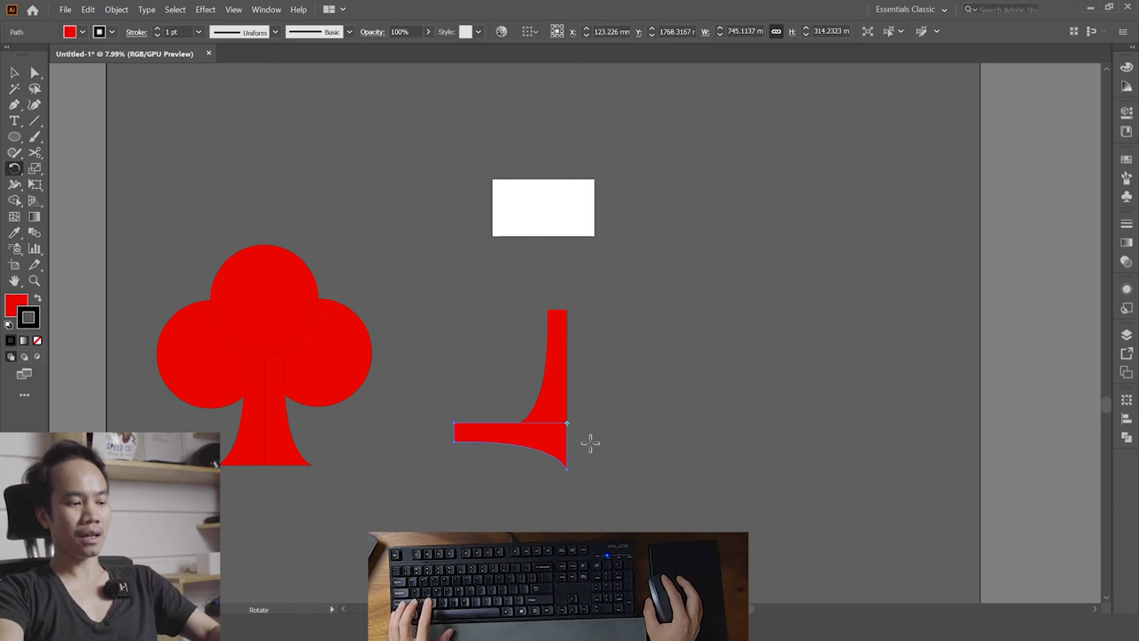
# - Repeat the 90° rotated copy twice to complete the four-armed cross
pyautogui.hotkey('ctrl', 'd')
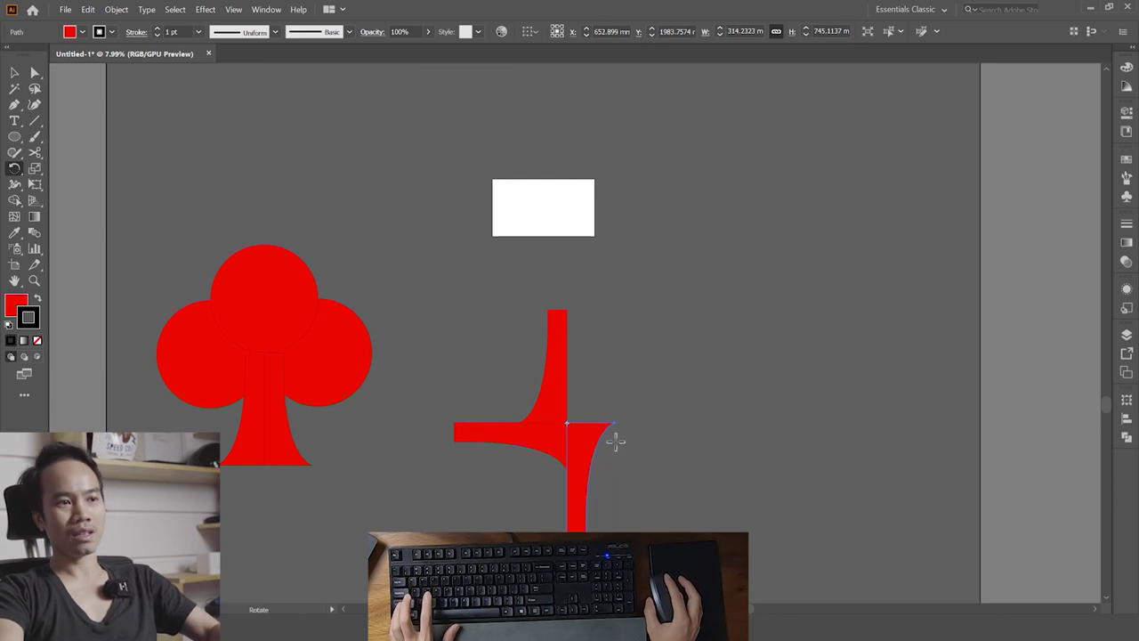
pyautogui.hotkey('ctrl', 'd')
pyautogui.press('v')
pyautogui.click(629, 468)
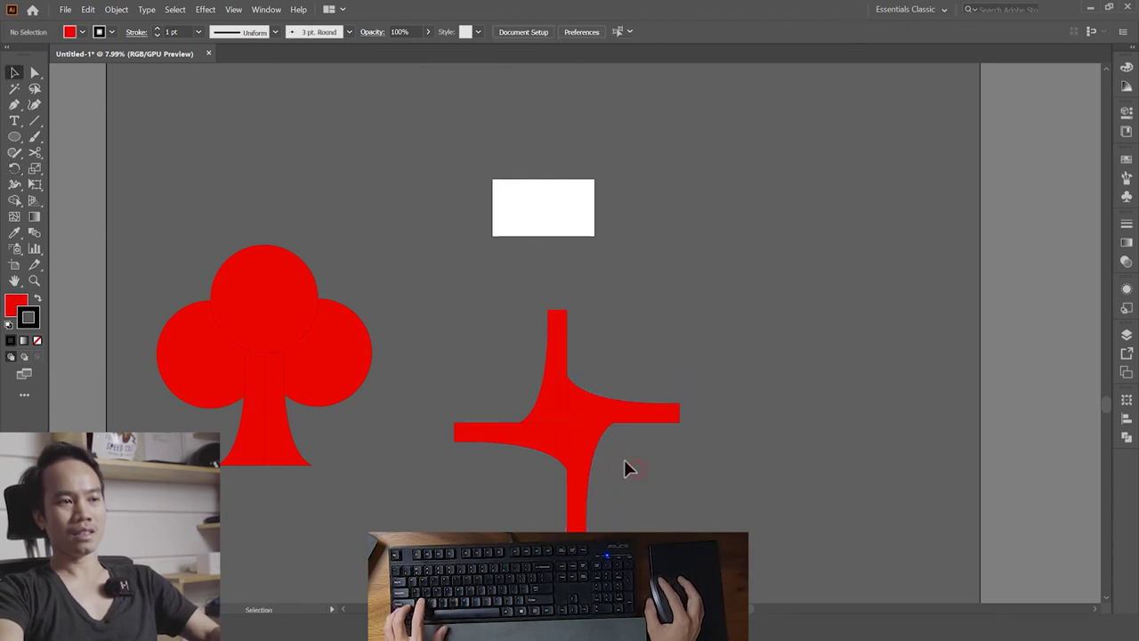
pyautogui.click(557, 390)
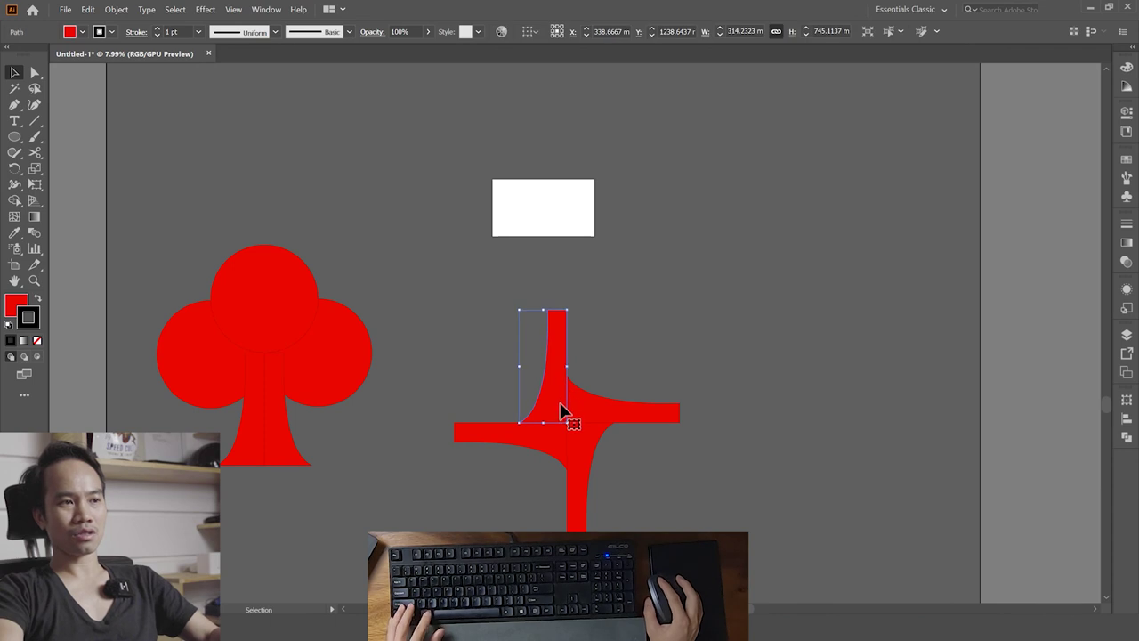
# - Copy the upper arm up and right, then undo a trial rotation of it
pyautogui.click(670, 340)
pyautogui.moveTo(575, 372); pyautogui.dragTo(691, 288)
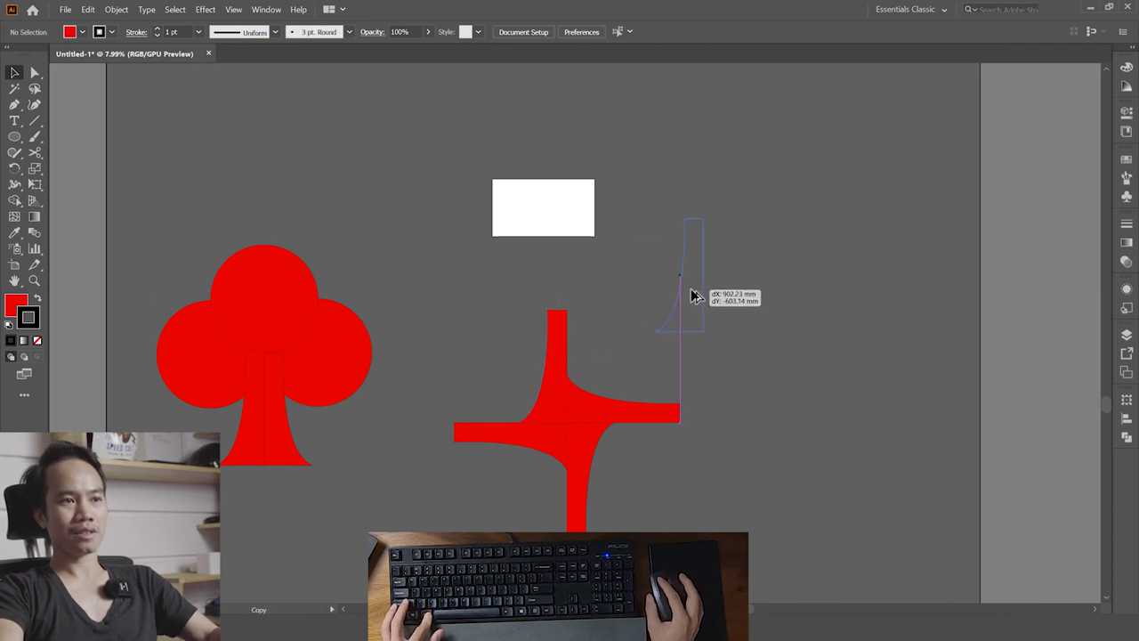
pyautogui.click(14, 167)
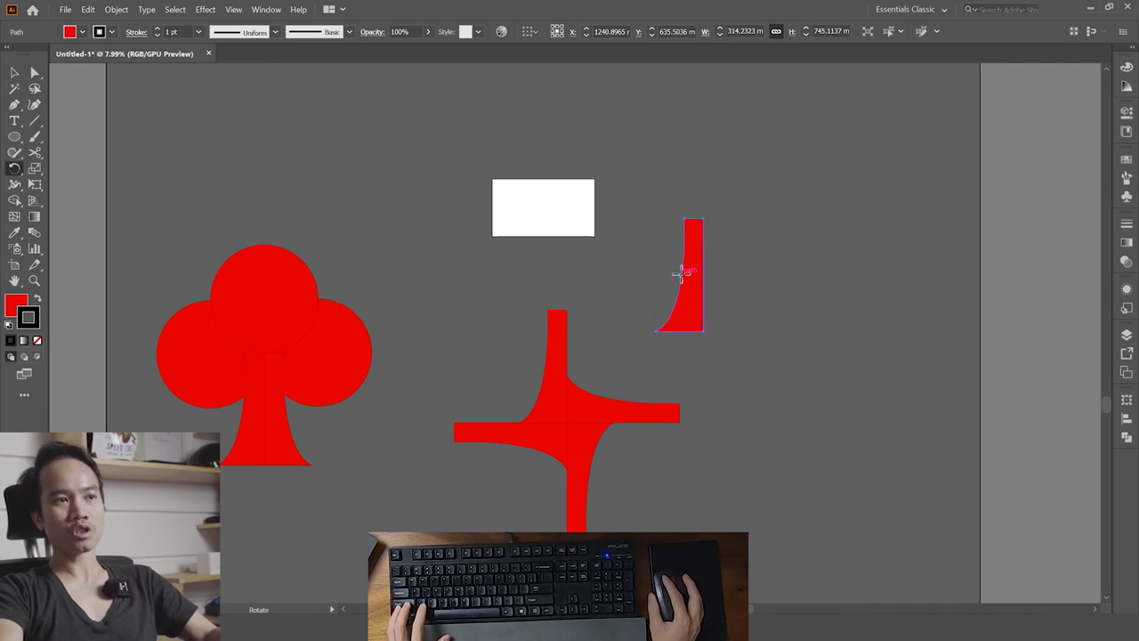
pyautogui.moveTo(685, 281); pyautogui.dragTo(682, 301)
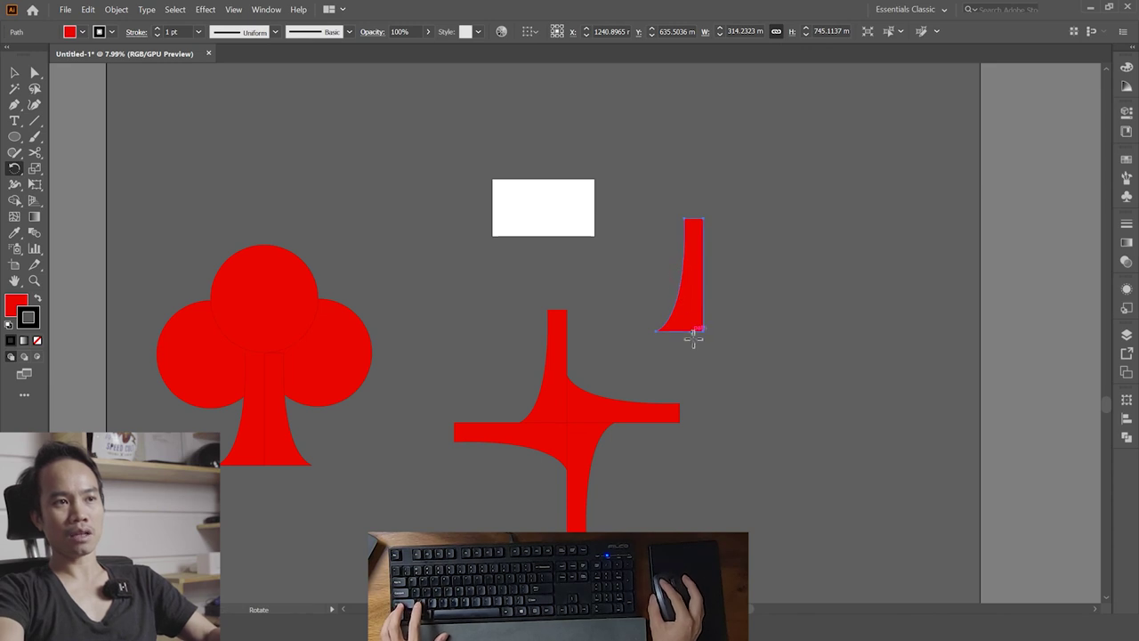
pyautogui.click(631, 258)
pyautogui.moveTo(656, 281)
pyautogui.mouseDown()
pyautogui.moveTo(513, 304)
pyautogui.moveTo(736, 285)
pyautogui.mouseUp()
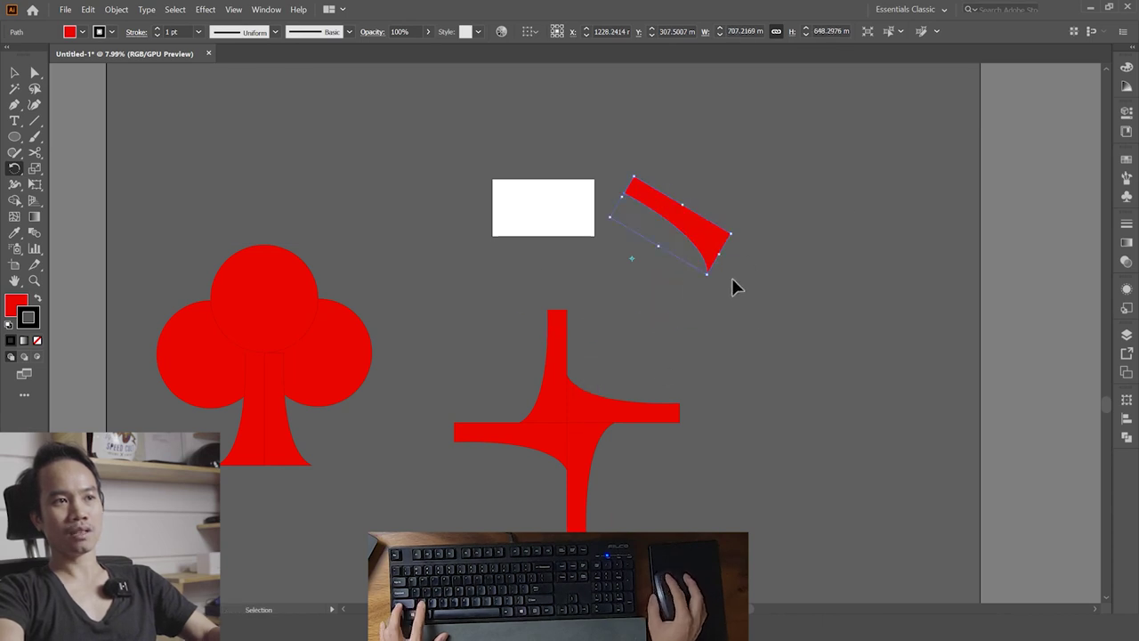
pyautogui.hotkey('ctrl', 'z')
pyautogui.hotkey('ctrl', 'z')
# - Cut, paste, undo and redo to restore the copied arm piece
pyautogui.hotkey('ctrl', 'x')
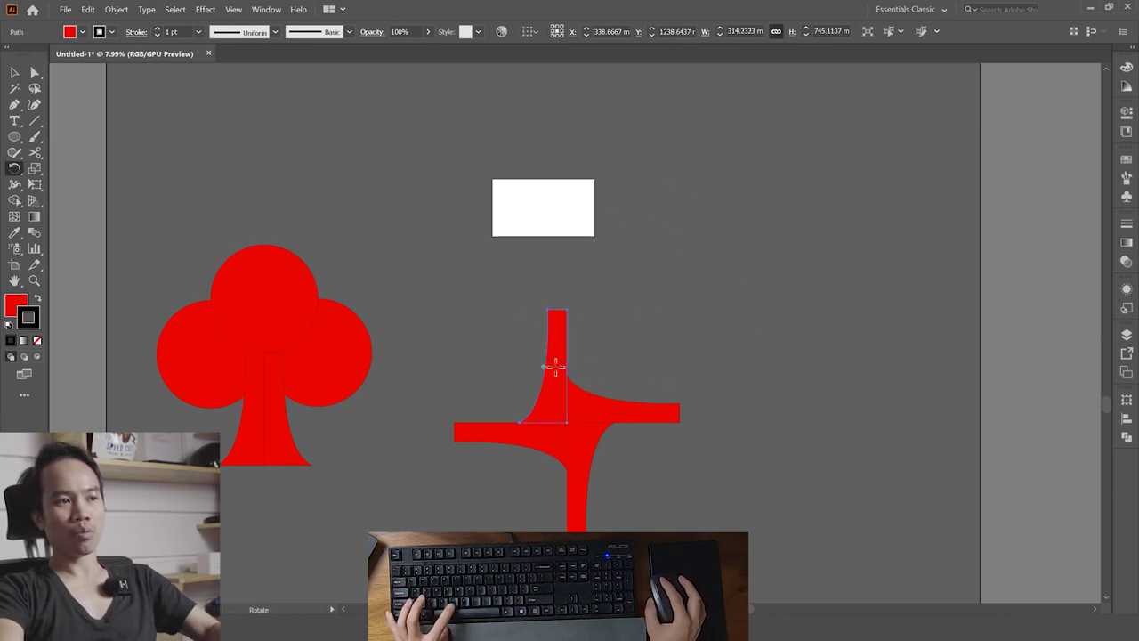
pyautogui.press('v')
pyautogui.hotkey('ctrl', 'v')
pyautogui.hotkey('ctrl', 'z')
pyautogui.hotkey('ctrl', 'shift', 'z')
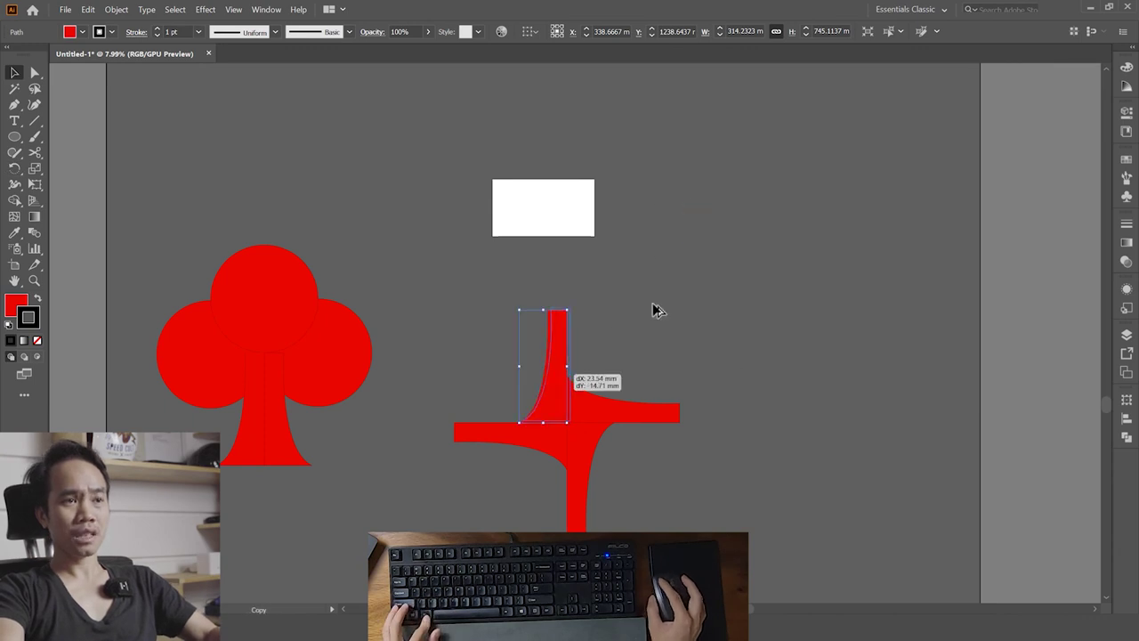
pyautogui.hotkey('ctrl', 'z')
# - Make a 90° rotated copy around the piece's bottom-right corner, undoing the extra repeat
pyautogui.press('r')
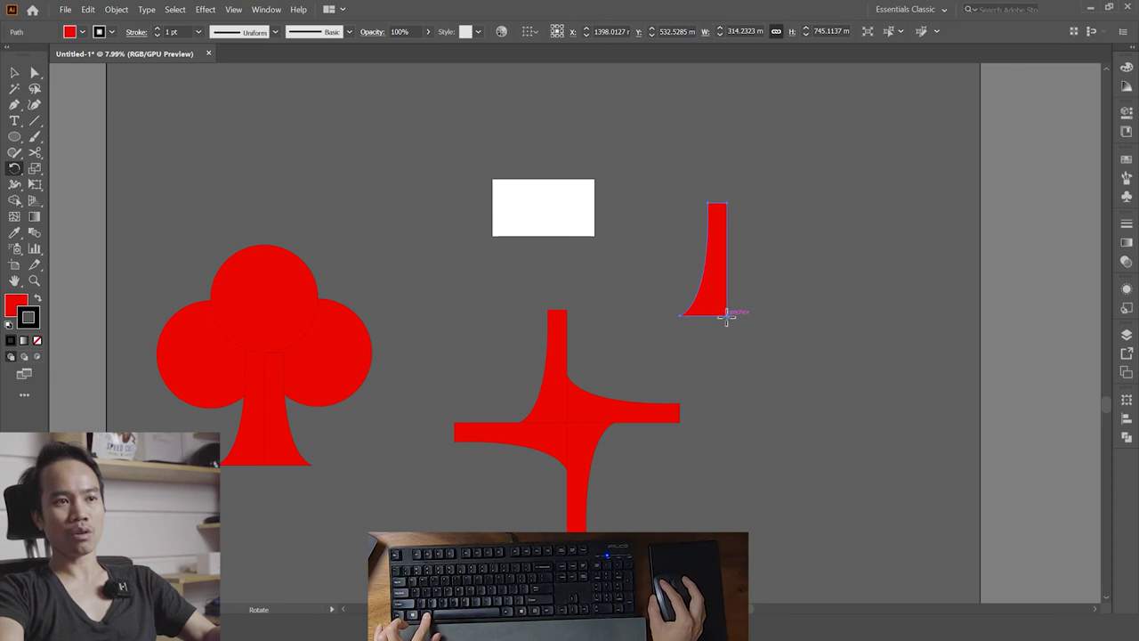
pyautogui.keyDown('alt'); pyautogui.click(727, 316); pyautogui.keyUp('alt')
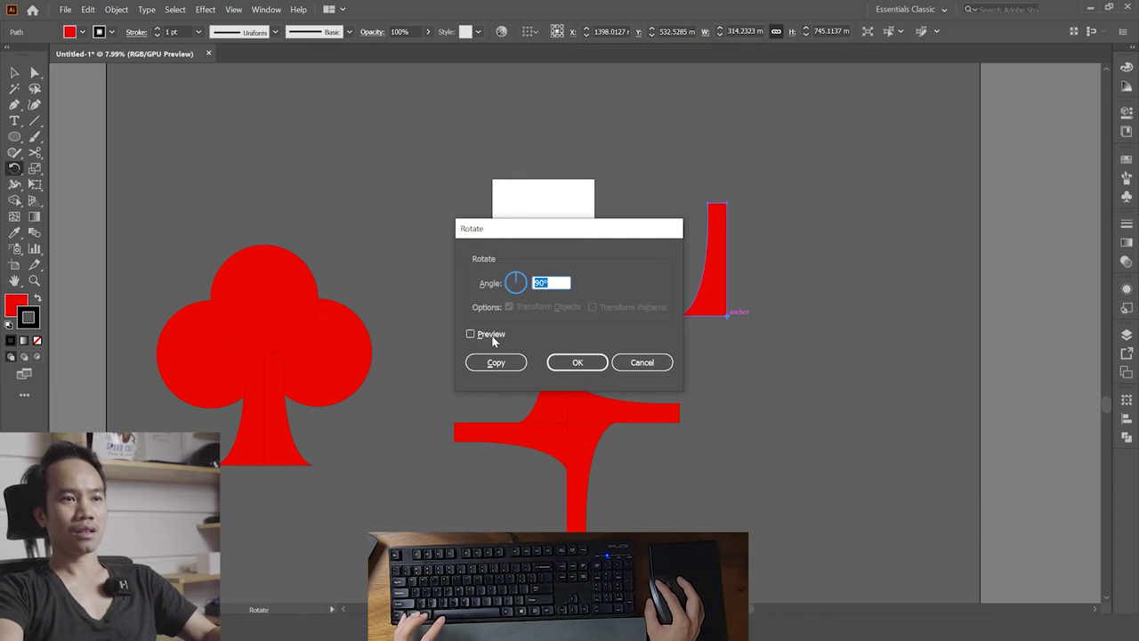
pyautogui.click(491, 335)
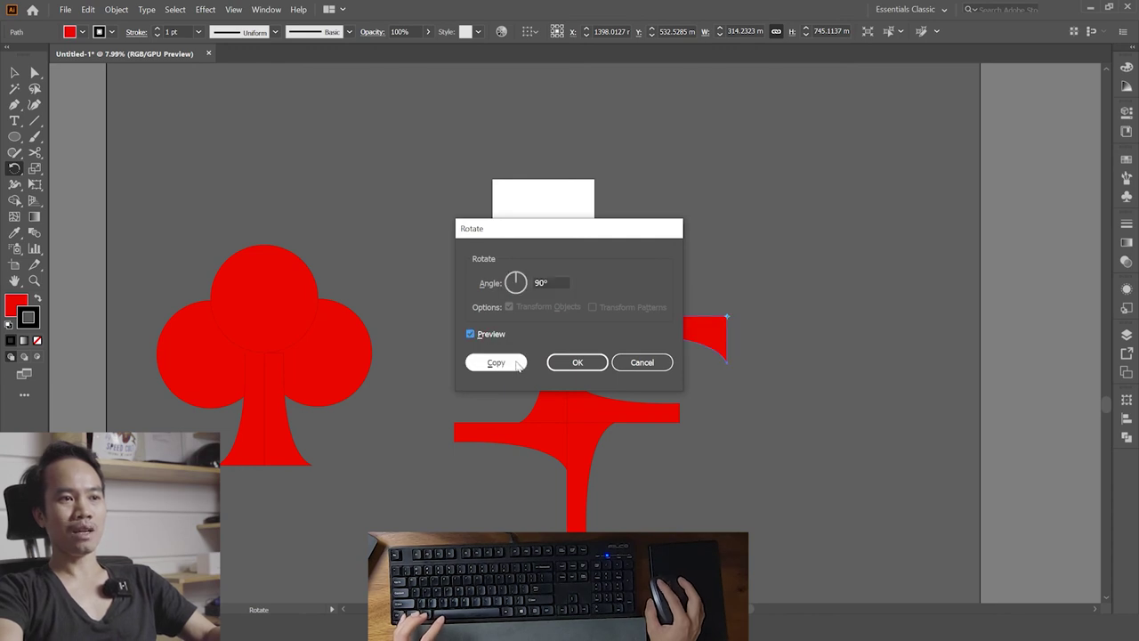
pyautogui.click(496, 362)
pyautogui.hotkey('ctrl', 'd')
pyautogui.hotkey('ctrl', 'd')
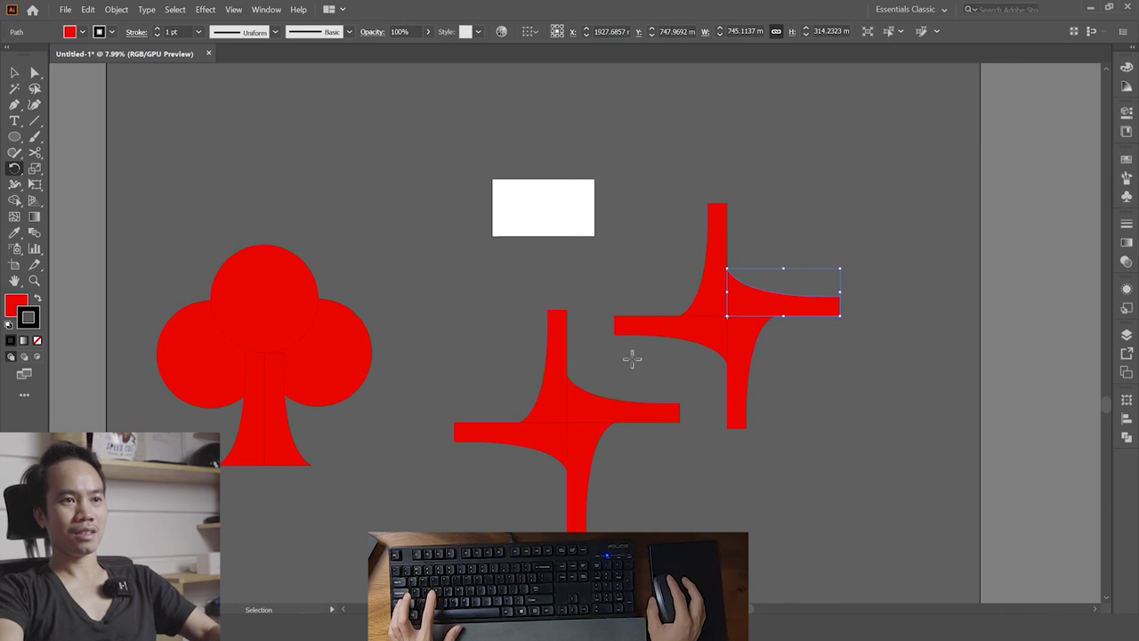
pyautogui.hotkey('ctrl', 'z')
pyautogui.hotkey('ctrl', 'z')
pyautogui.hotkey('ctrl', 'z')
pyautogui.hotkey('ctrl', 'z')
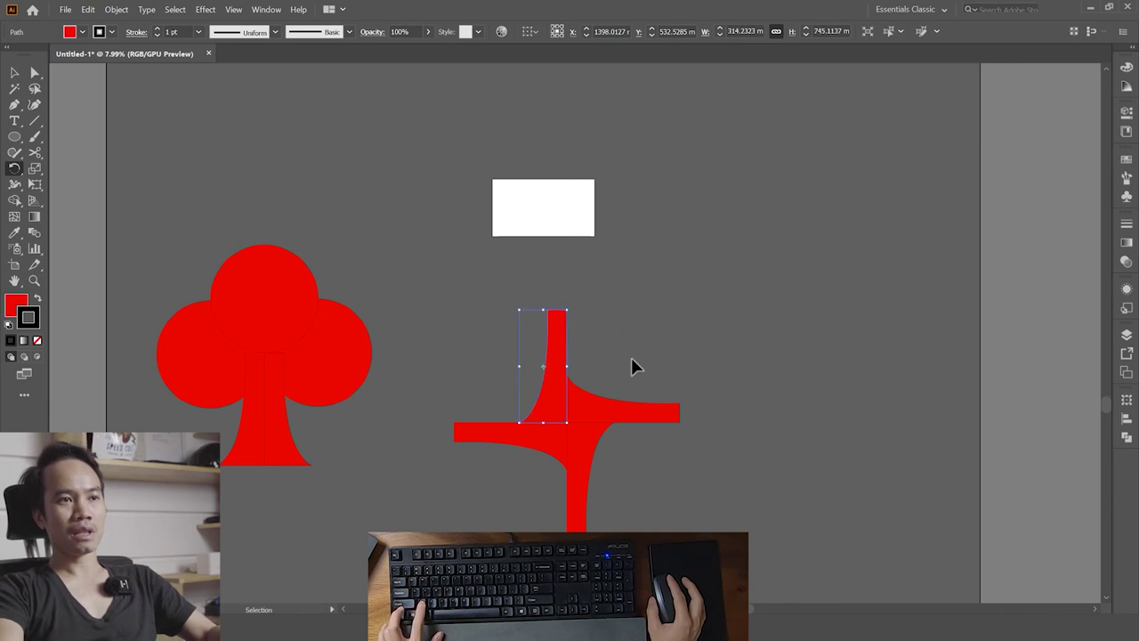
pyautogui.press('v')
# - Copy the top arm up-right again, undo trial rotations, and leave it upright and selected
pyautogui.moveTo(565, 372); pyautogui.dragTo(710, 291)
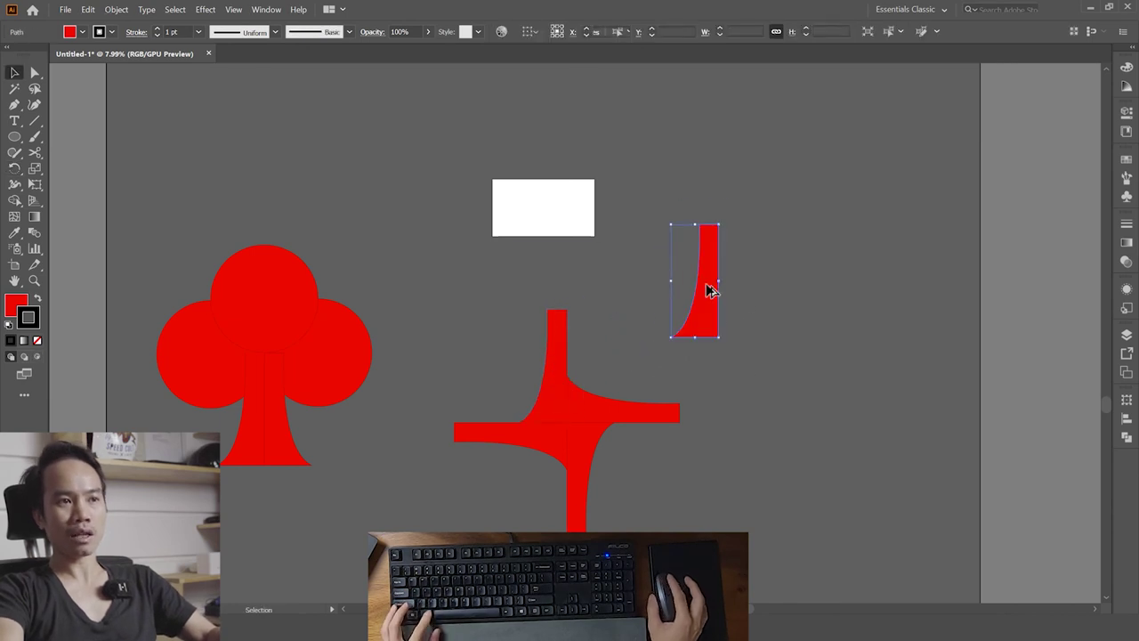
pyautogui.press('r')
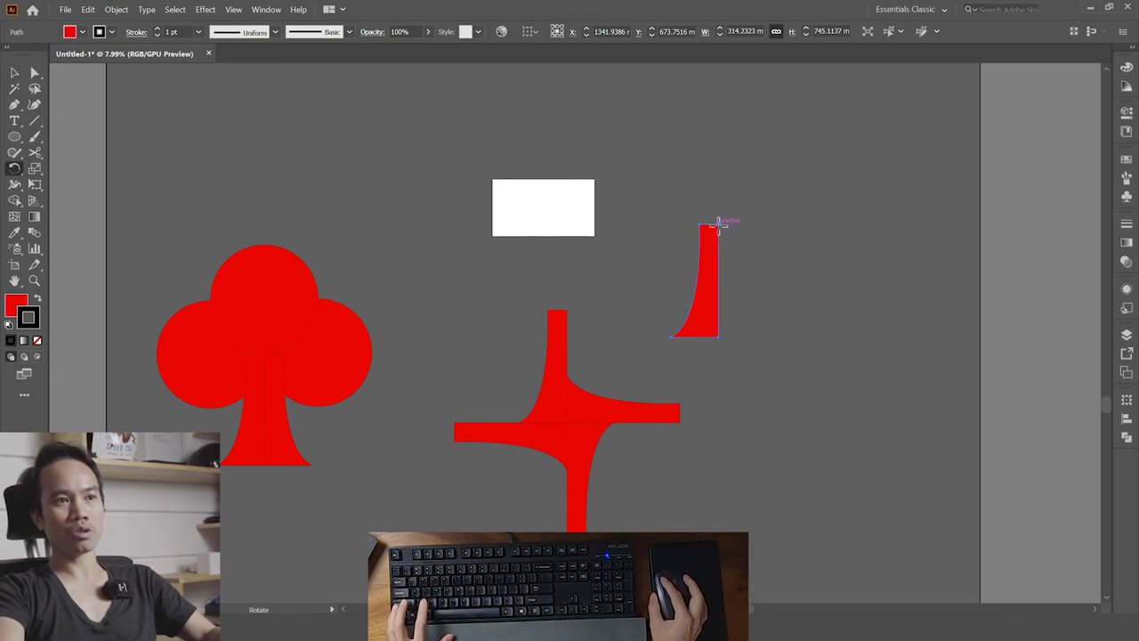
pyautogui.moveTo(781, 250)
pyautogui.mouseDown()
pyautogui.moveTo(811, 196)
pyautogui.moveTo(788, 264)
pyautogui.moveTo(764, 278)
pyautogui.mouseUp()
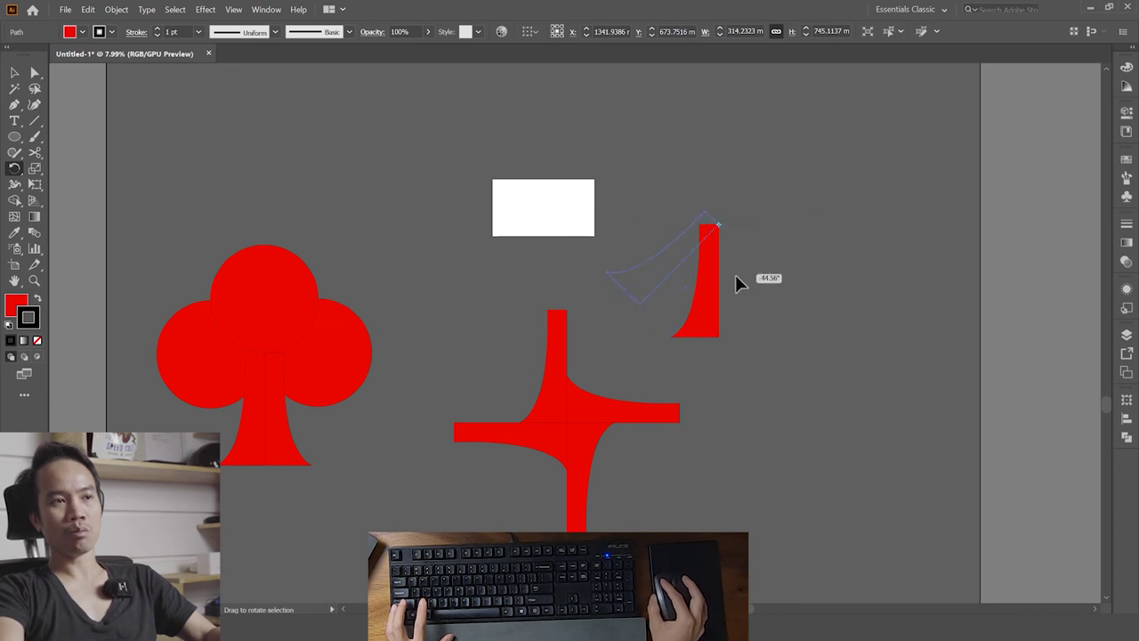
pyautogui.moveTo(776, 169); pyautogui.dragTo(665, 213)
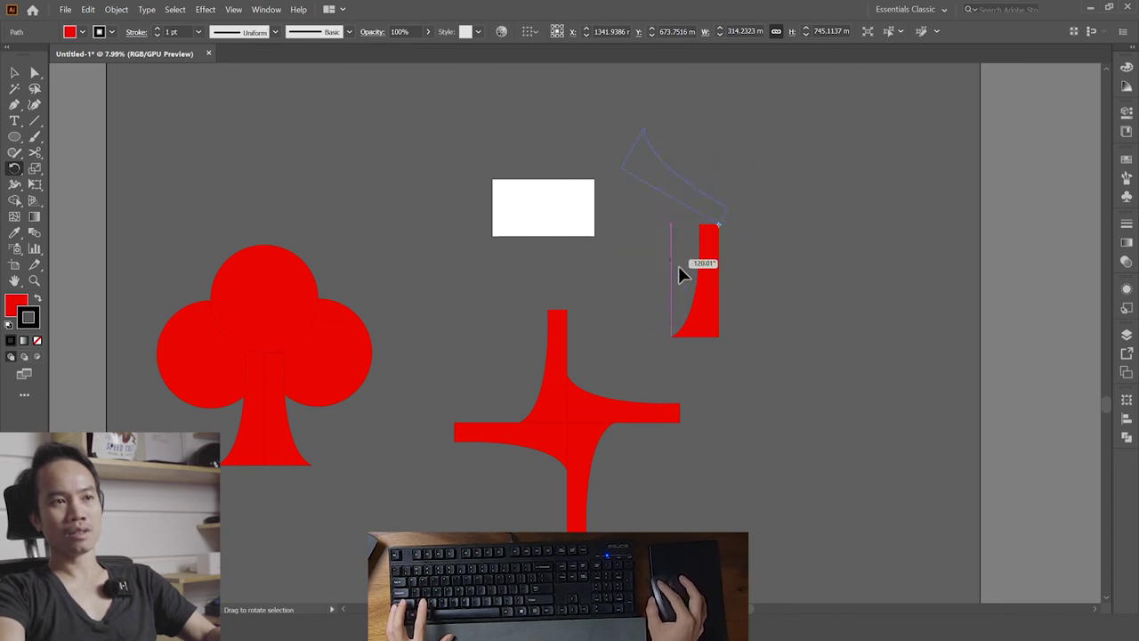
pyautogui.moveTo(678, 267); pyautogui.dragTo(691, 275)
pyautogui.hotkey('ctrl', 'z')
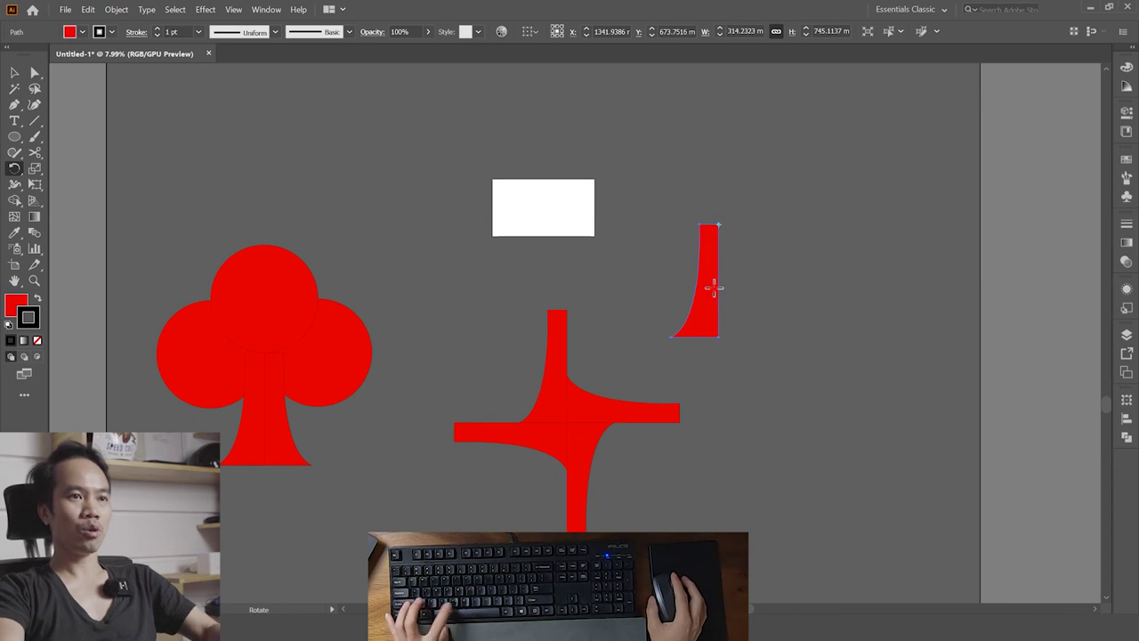
pyautogui.press('v')
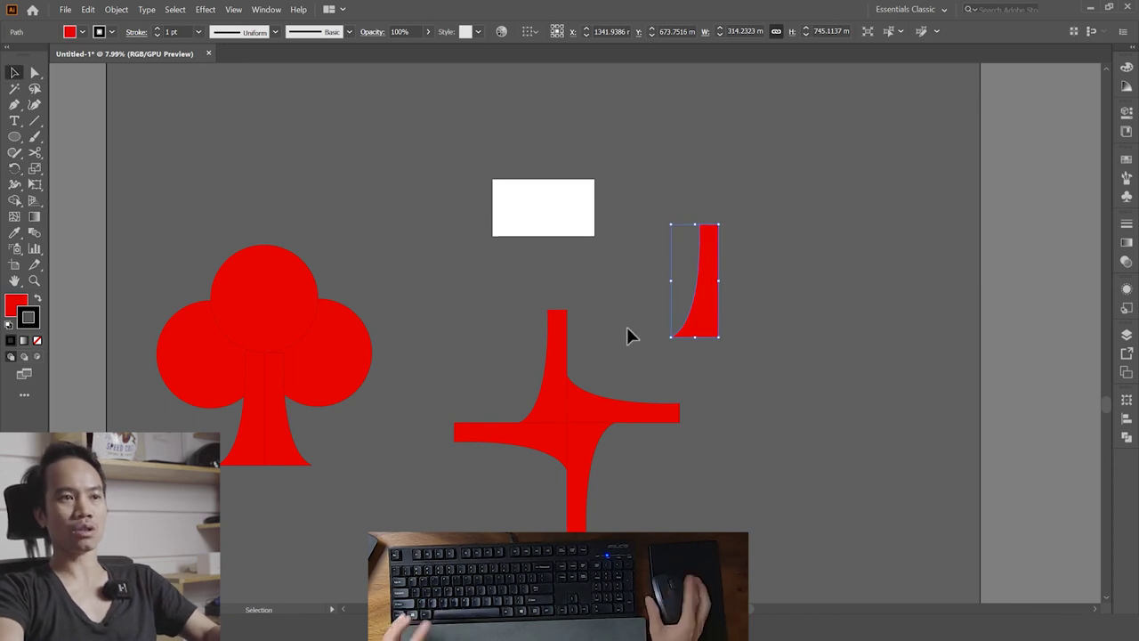
pyautogui.click(780, 360)
pyautogui.click(714, 327)
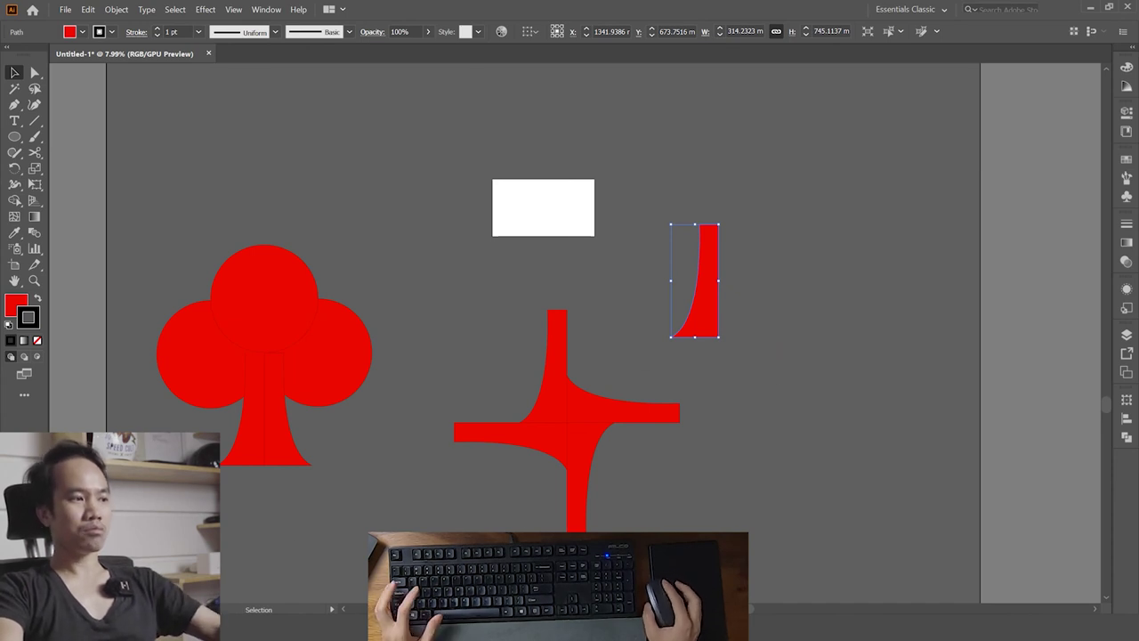
pyautogui.hotkey('alt', 'Tab')
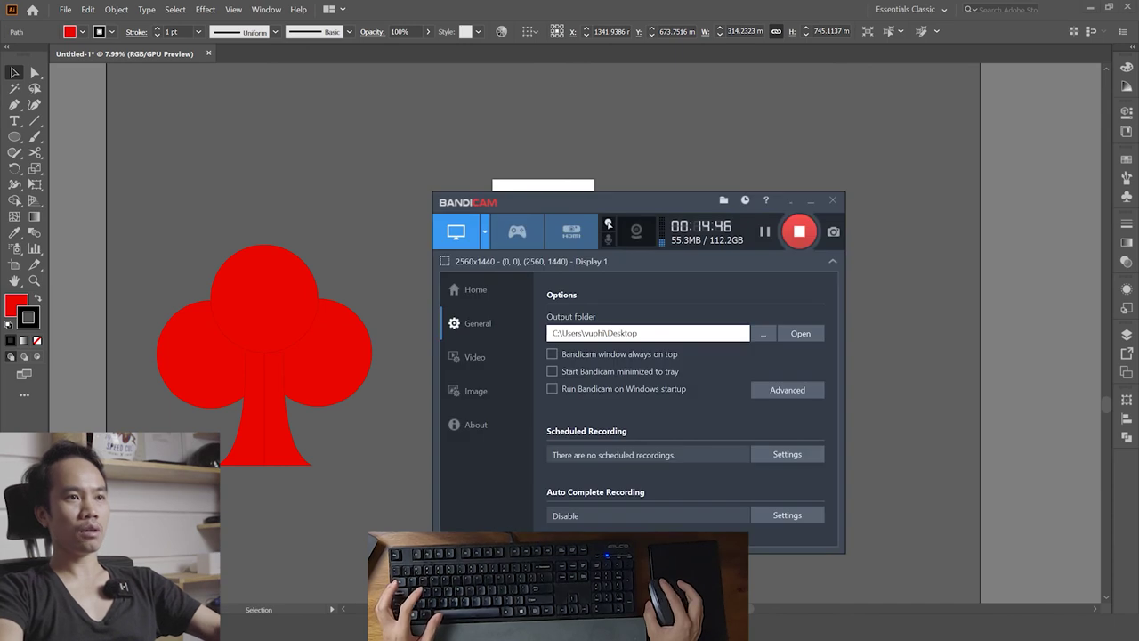
pyautogui.click(810, 199)
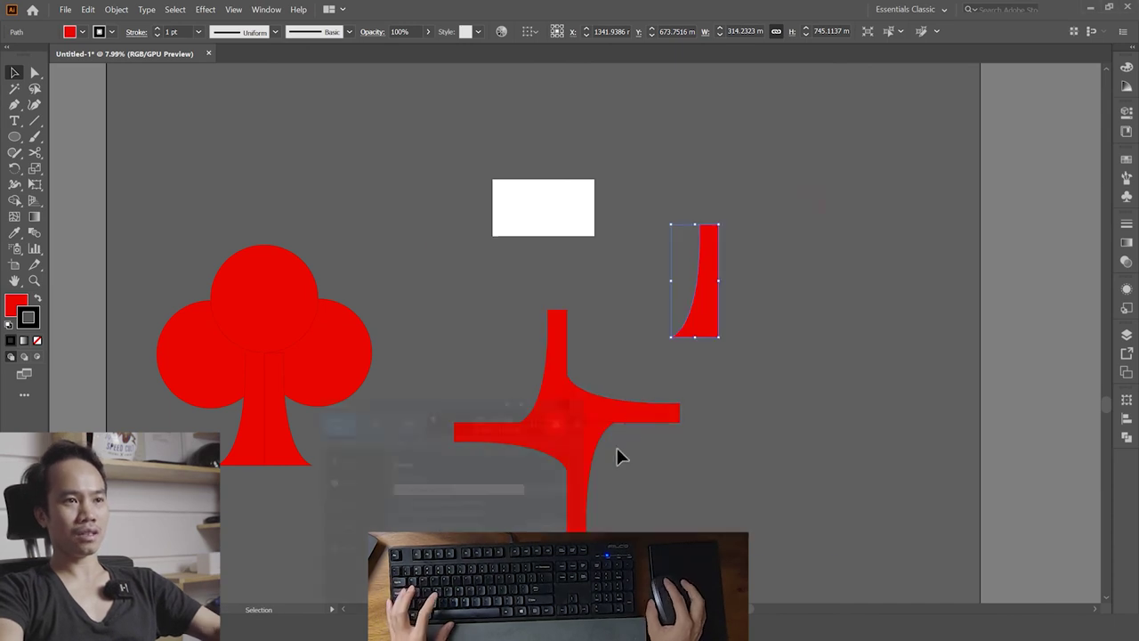
# - Delete the four-way shape and spare piece, and discard a trial pen curve
pyautogui.moveTo(798, 257); pyautogui.dragTo(534, 470)
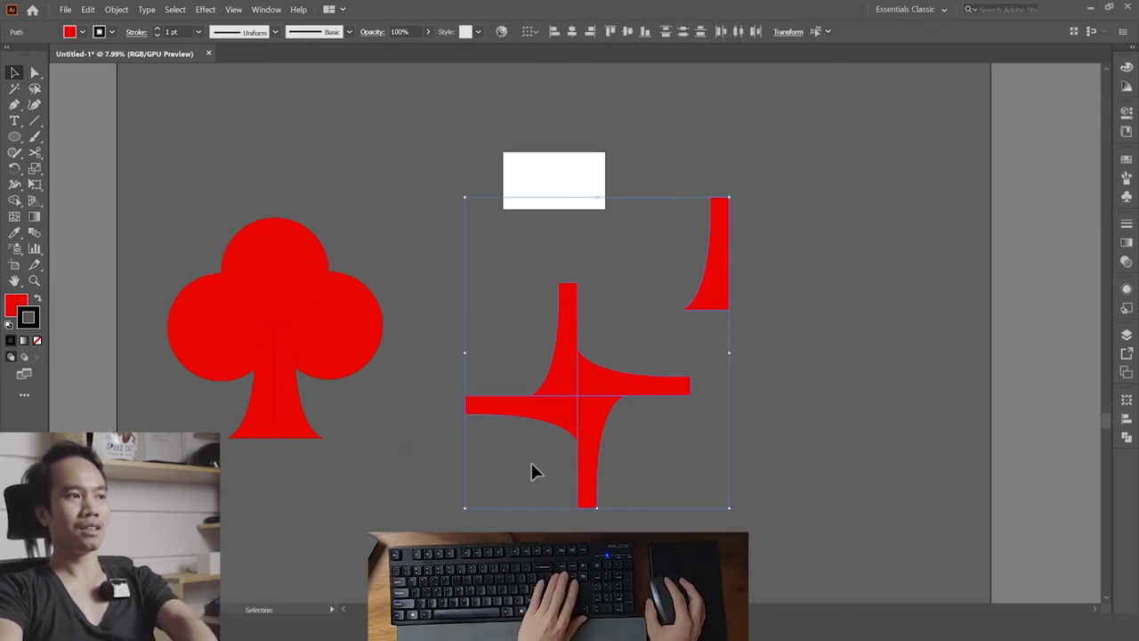
pyautogui.press('Delete')
pyautogui.click(14, 104)
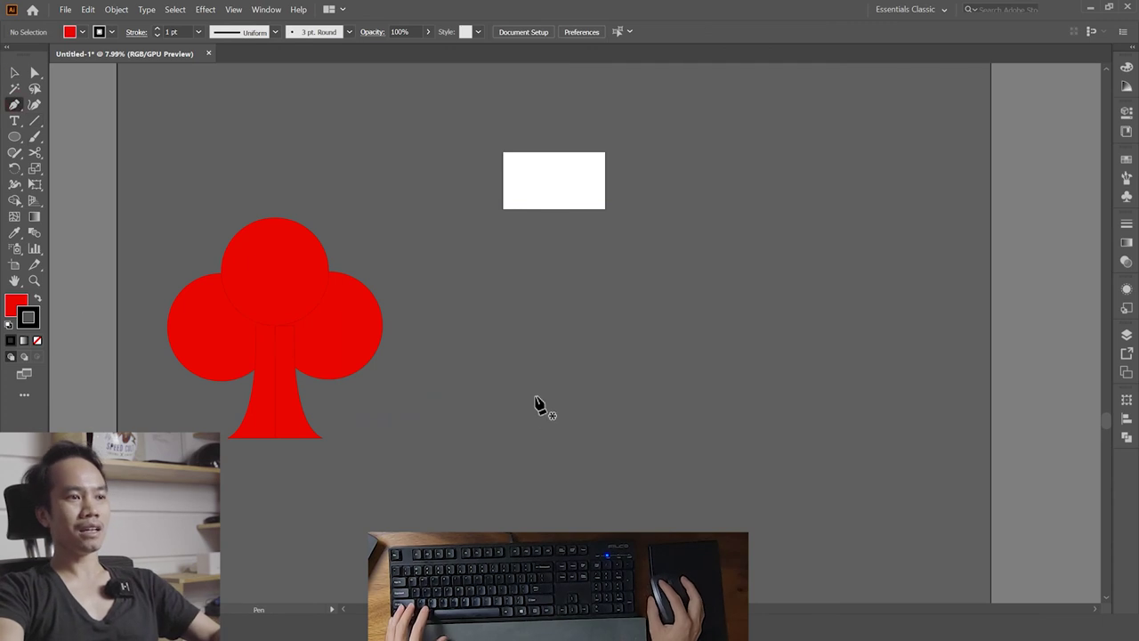
pyautogui.moveTo(461, 350); pyautogui.dragTo(494, 255)
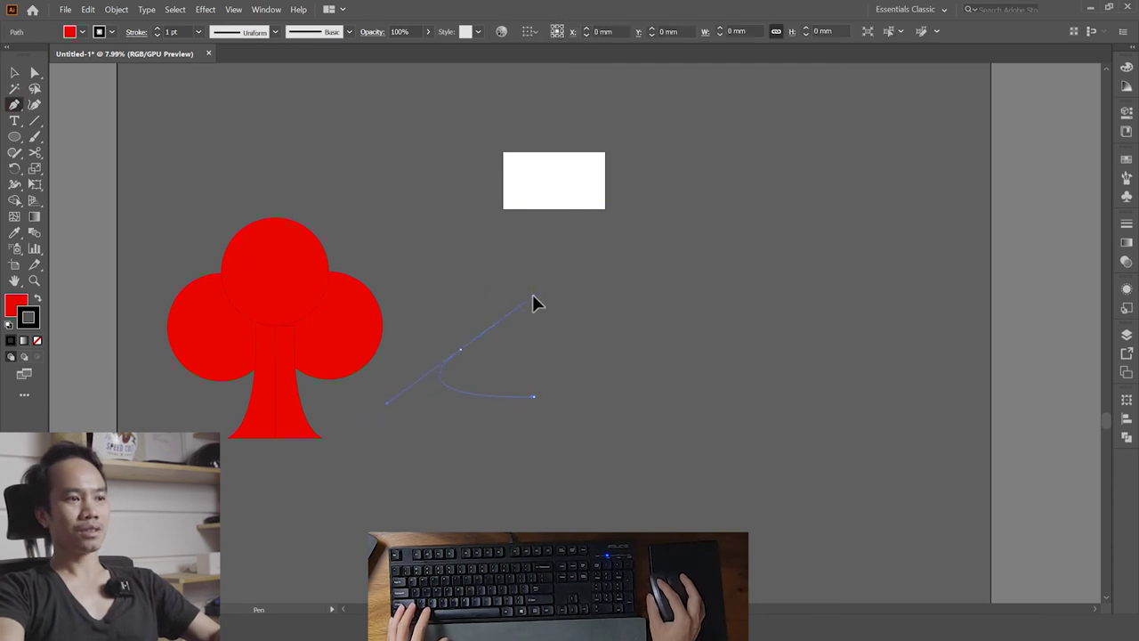
pyautogui.moveTo(532, 297); pyautogui.dragTo(521, 354)
pyautogui.press('Delete')
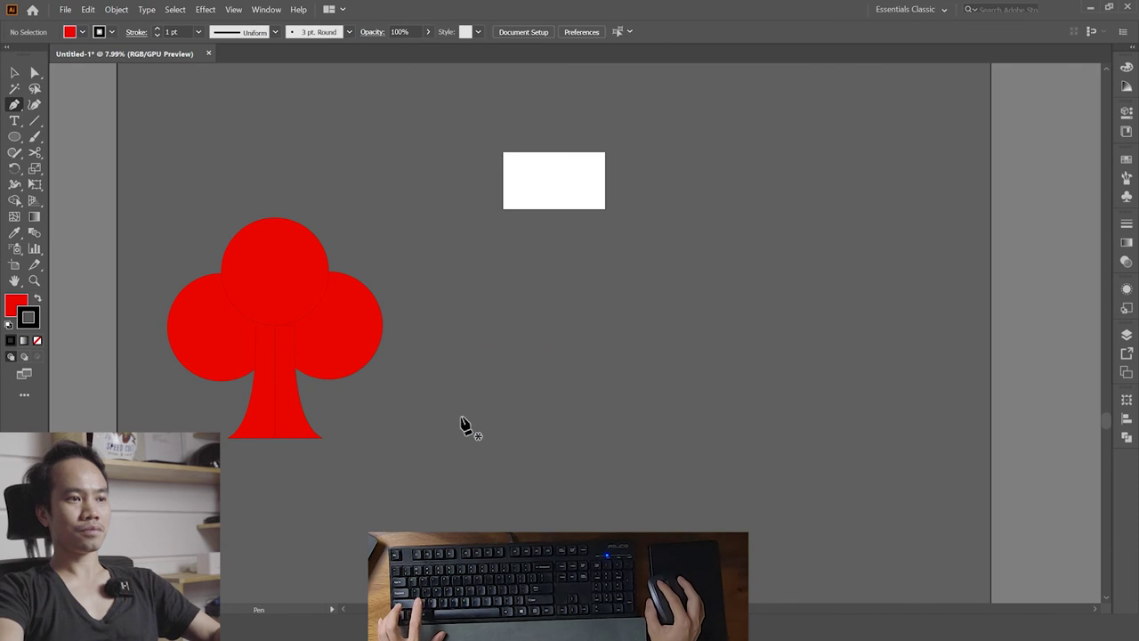
# - Pen-draw the rounded four-lobed canopy outline and close it at its start point
pyautogui.moveTo(538, 395); pyautogui.dragTo(475, 447)
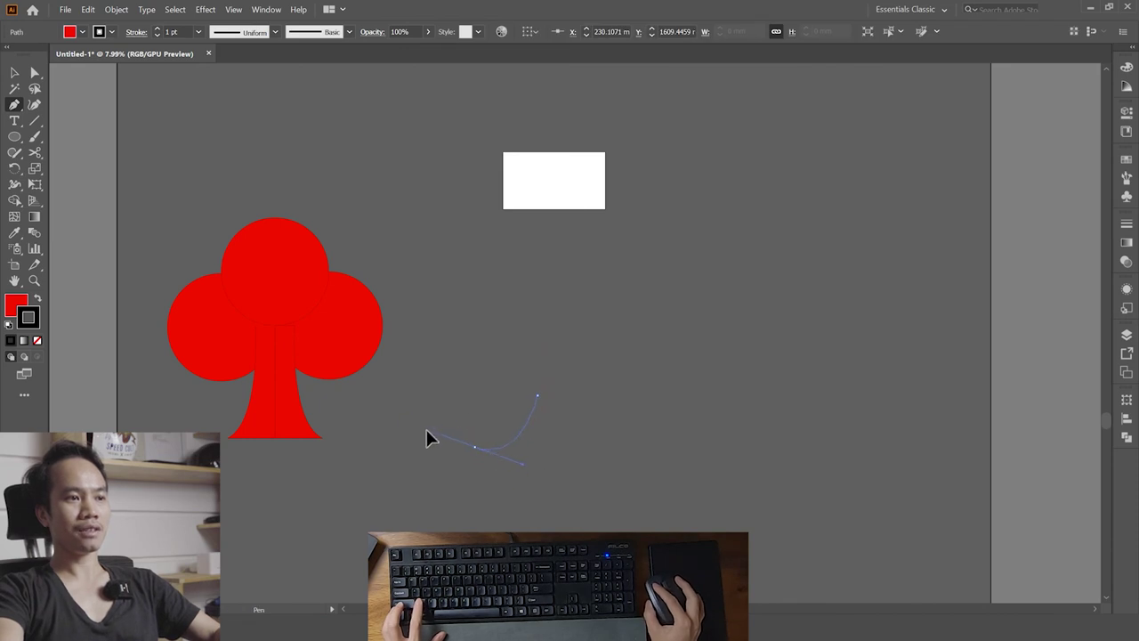
pyautogui.click(469, 342)
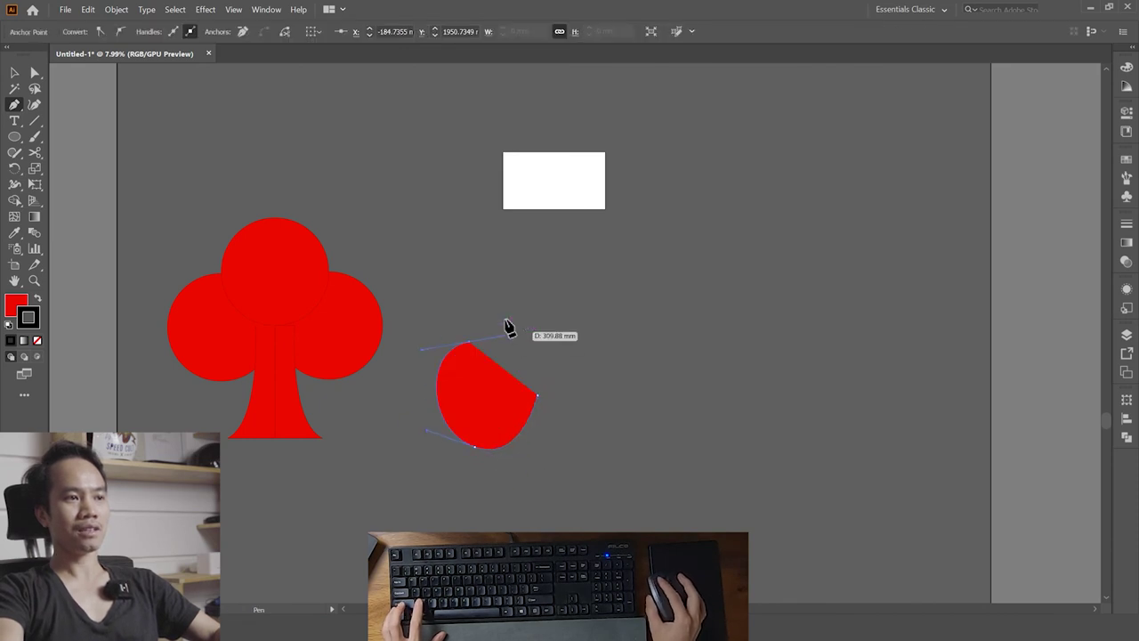
pyautogui.moveTo(470, 348)
pyautogui.mouseDown()
pyautogui.moveTo(489, 249)
pyautogui.moveTo(584, 203)
pyautogui.mouseUp()
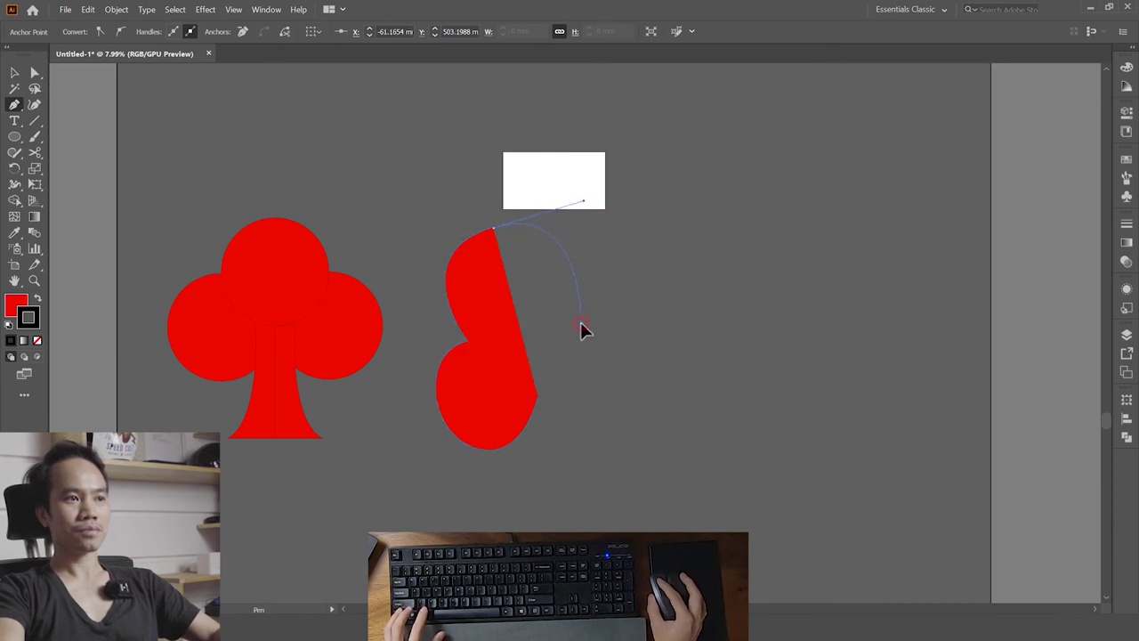
pyautogui.click(580, 322)
pyautogui.moveTo(652, 246)
pyautogui.mouseDown()
pyautogui.moveTo(693, 265)
pyautogui.moveTo(734, 262)
pyautogui.mouseUp()
pyautogui.moveTo(674, 367); pyautogui.dragTo(645, 375)
pyautogui.moveTo(734, 393)
pyautogui.mouseDown()
pyautogui.moveTo(735, 438)
pyautogui.moveTo(763, 429)
pyautogui.mouseUp()
pyautogui.moveTo(666, 455); pyautogui.dragTo(602, 436)
pyautogui.click(616, 409)
pyautogui.moveTo(564, 468); pyautogui.dragTo(505, 441)
pyautogui.click(540, 397)
# - Draw a closed, tapered trunk path from below the canopy up into its centre
pyautogui.press('v')
pyautogui.click(641, 519)
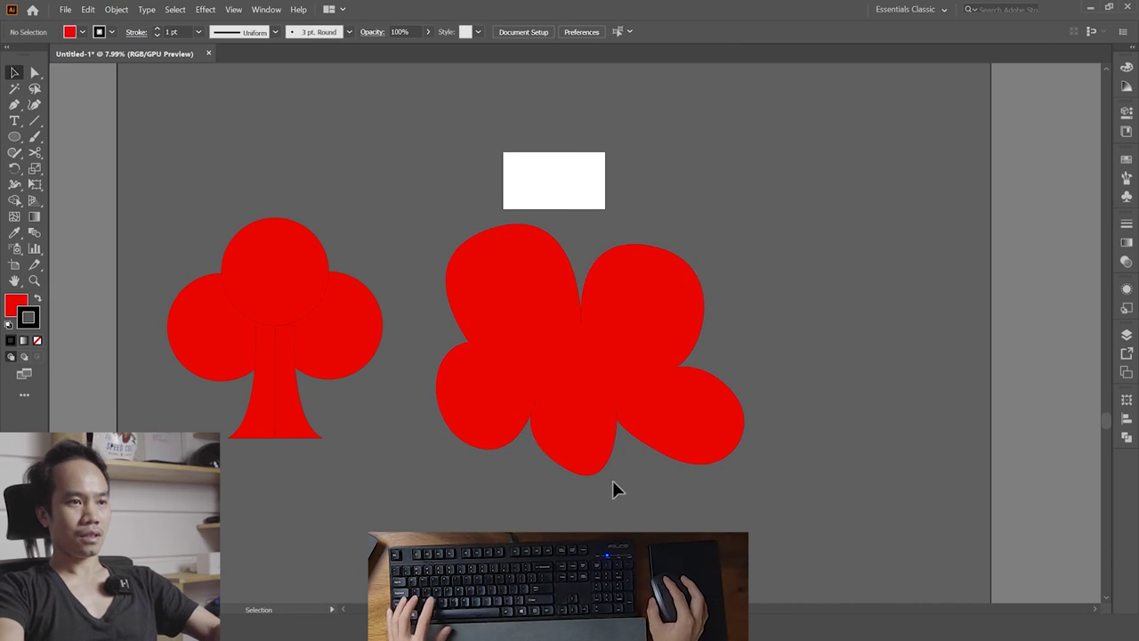
pyautogui.scroll(-2, 628, 435)
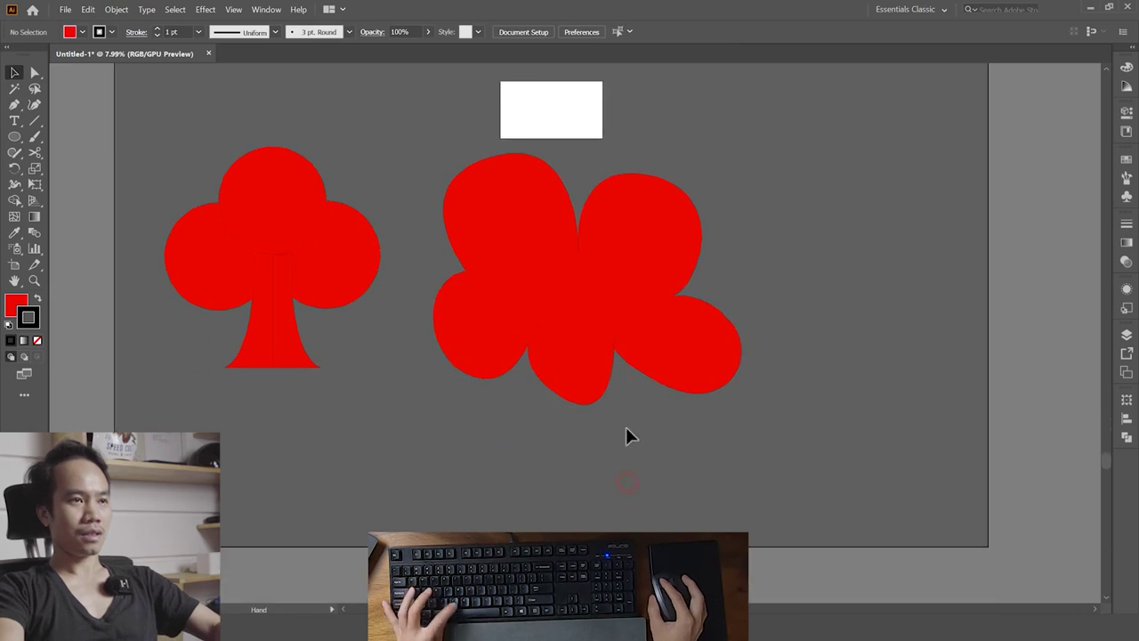
pyautogui.press('p')
pyautogui.click(556, 281)
pyautogui.moveTo(552, 482); pyautogui.dragTo(513, 529)
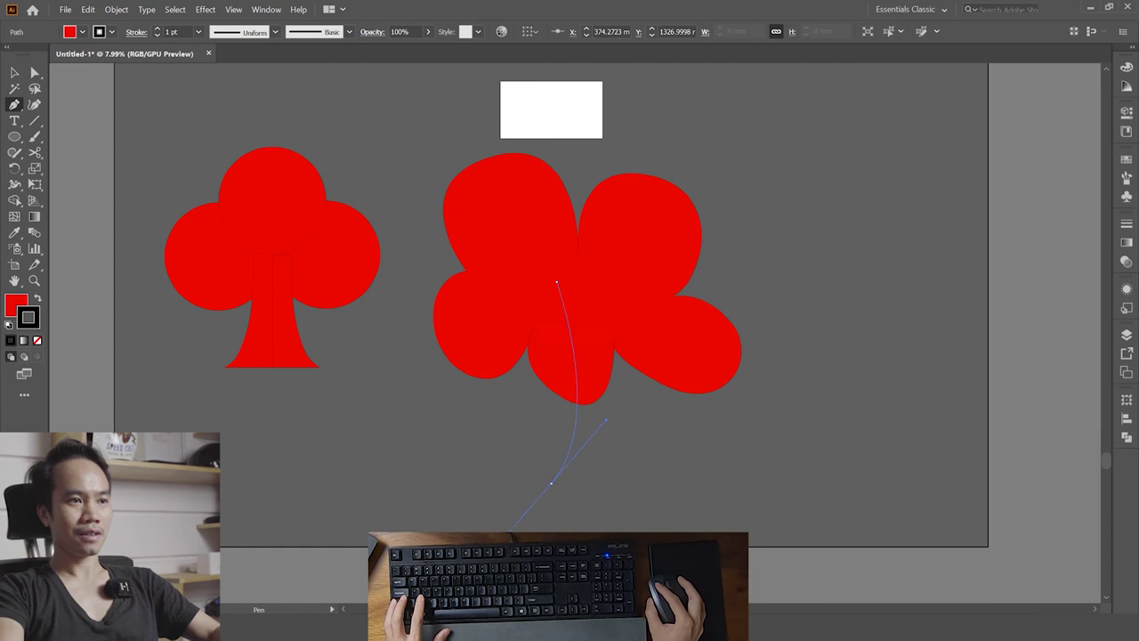
pyautogui.click(552, 482)
pyautogui.click(627, 484)
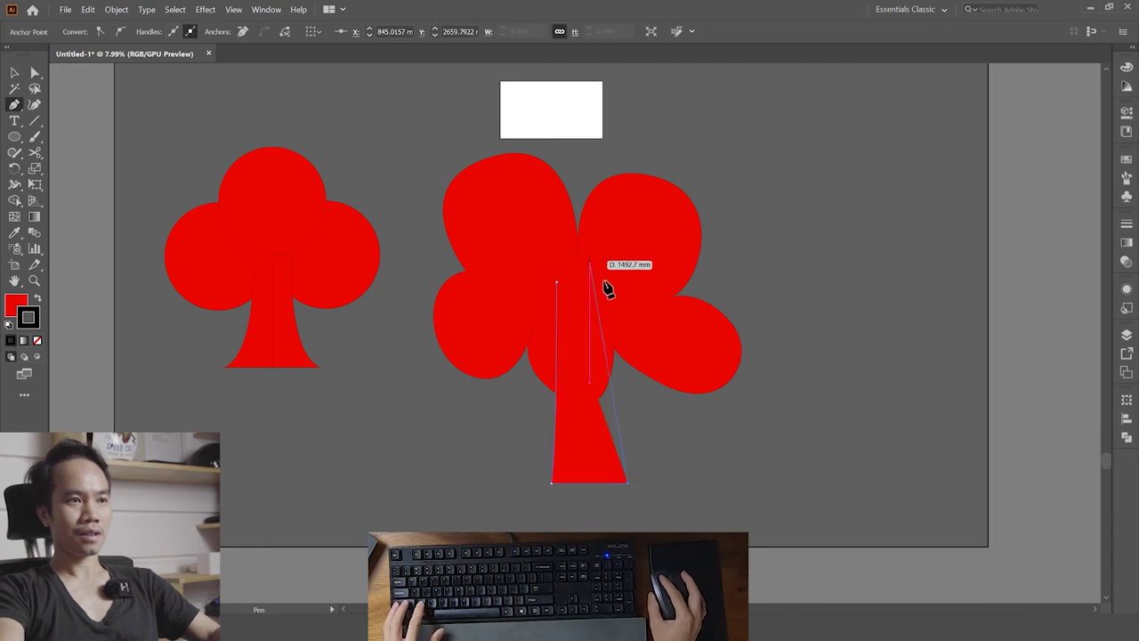
pyautogui.moveTo(596, 282); pyautogui.dragTo(607, 236)
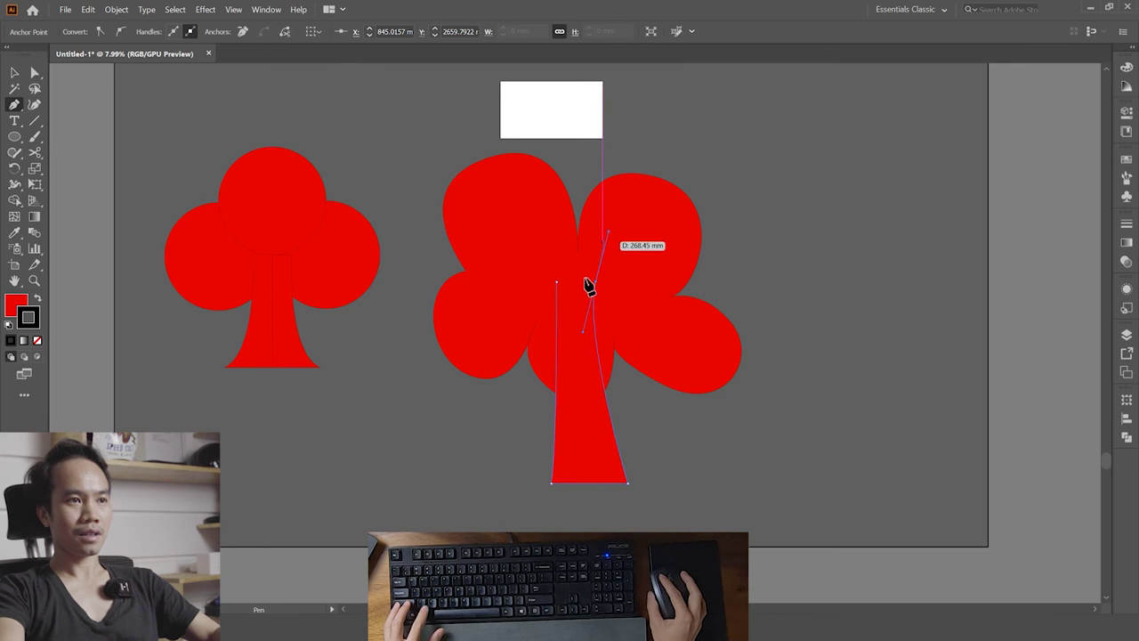
pyautogui.click(596, 283)
pyautogui.click(560, 285)
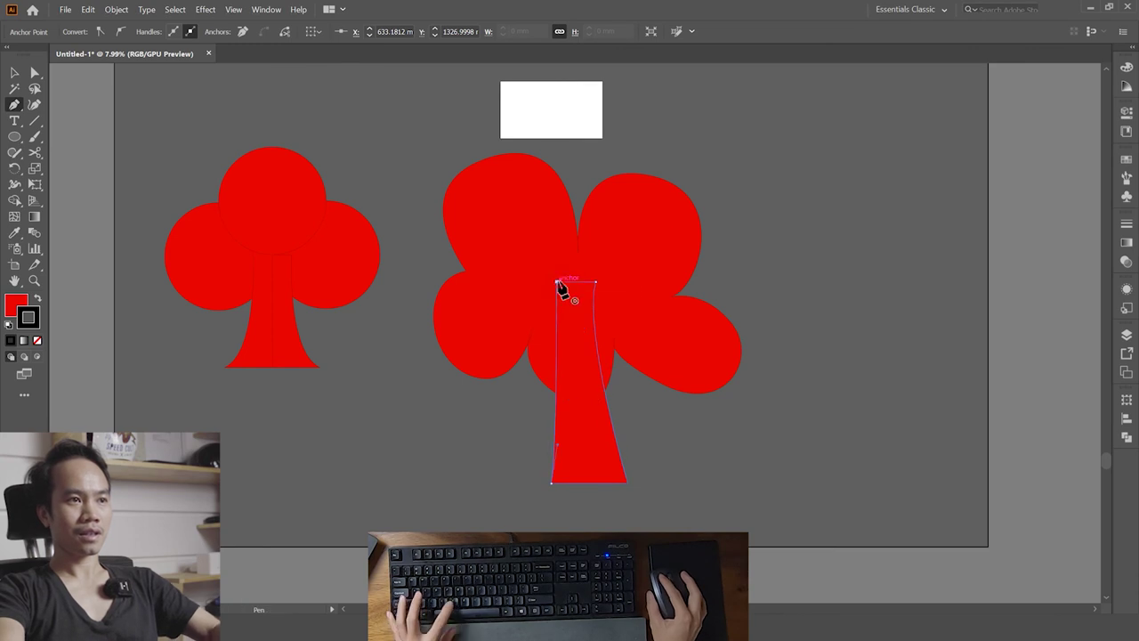
# - Fill the trunk with a dark brown chosen in the Color Picker
pyautogui.press('v')
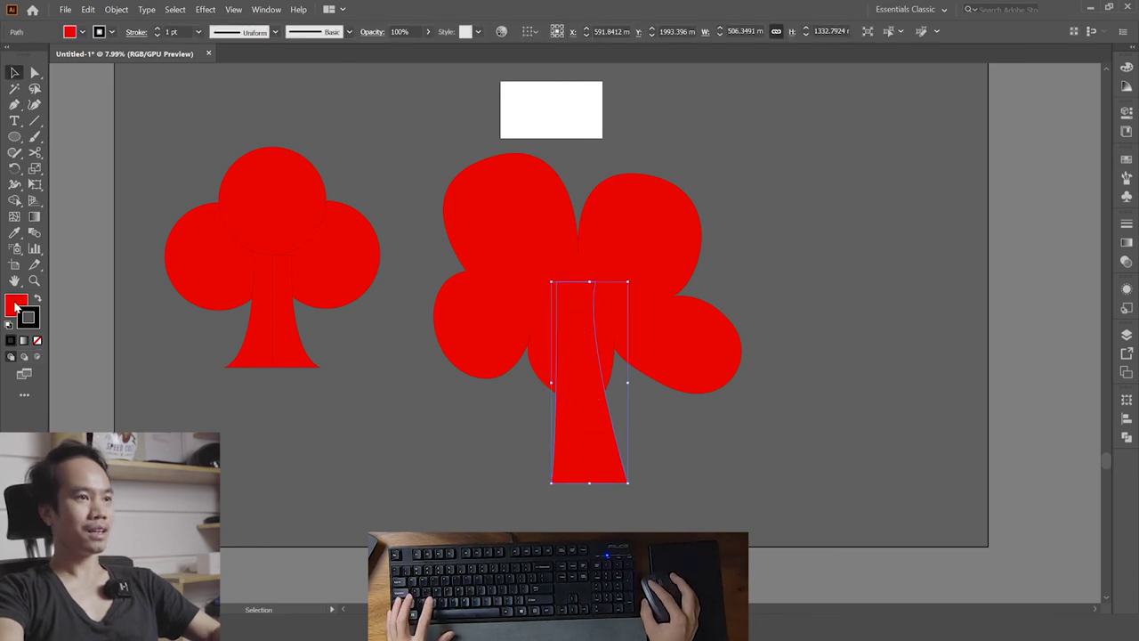
pyautogui.doubleClick(16, 306)
pyautogui.click(558, 311)
pyautogui.moveTo(567, 304); pyautogui.dragTo(563, 340)
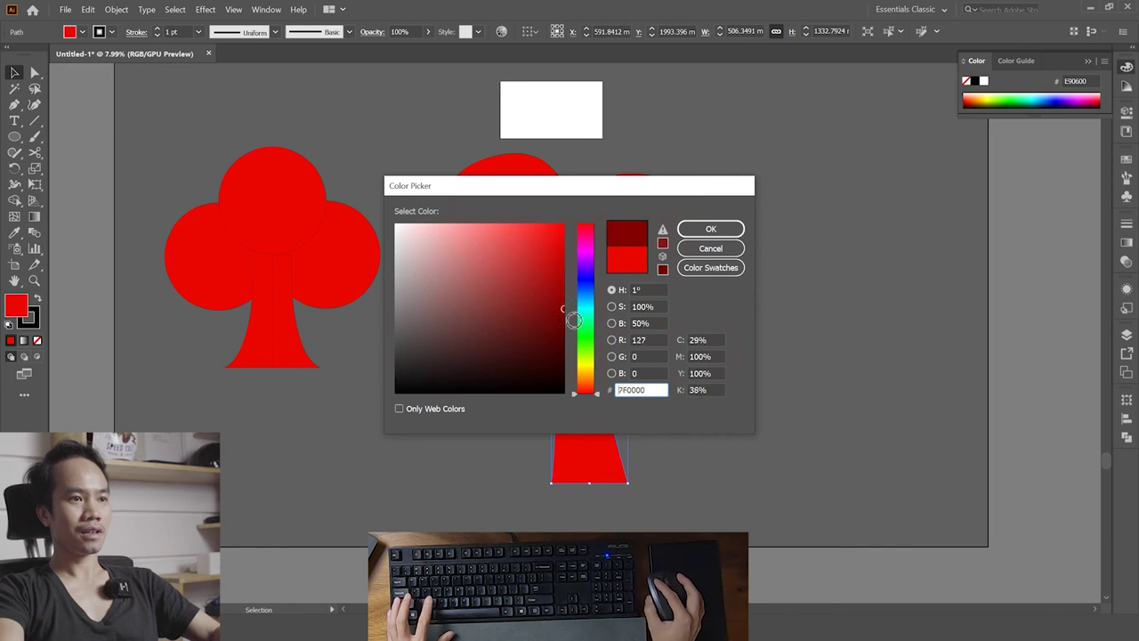
pyautogui.moveTo(598, 389)
pyautogui.mouseDown()
pyautogui.moveTo(600, 366)
pyautogui.moveTo(602, 380)
pyautogui.mouseUp()
pyautogui.moveTo(550, 313); pyautogui.dragTo(597, 386)
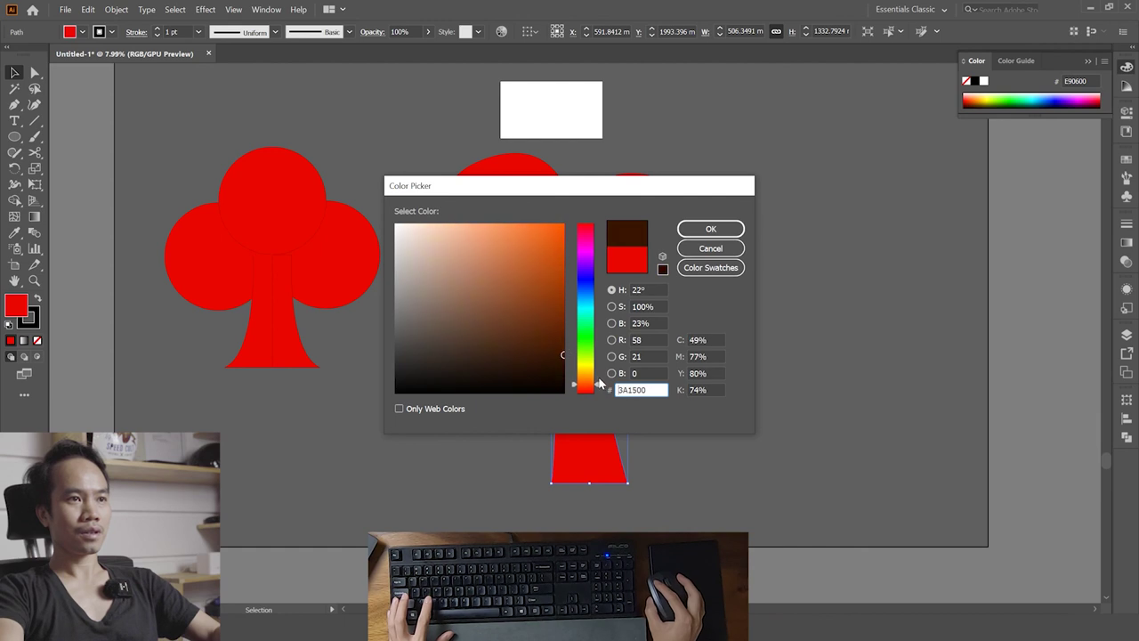
pyautogui.click(558, 331)
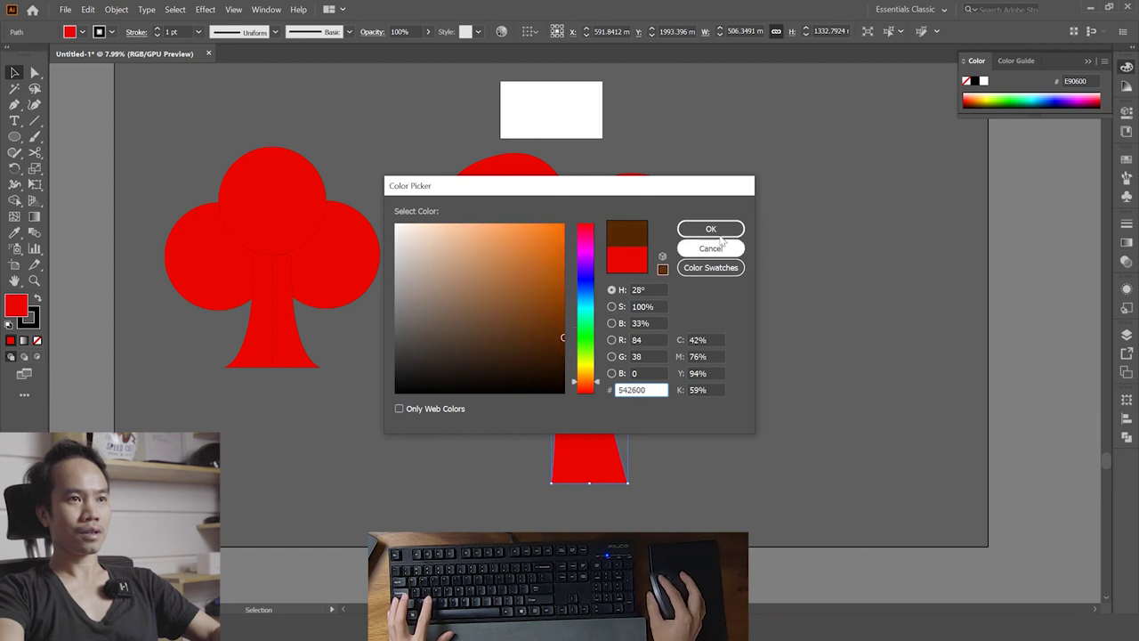
pyautogui.click(711, 229)
# - Give the canopy a fully bright green fill
pyautogui.click(661, 293)
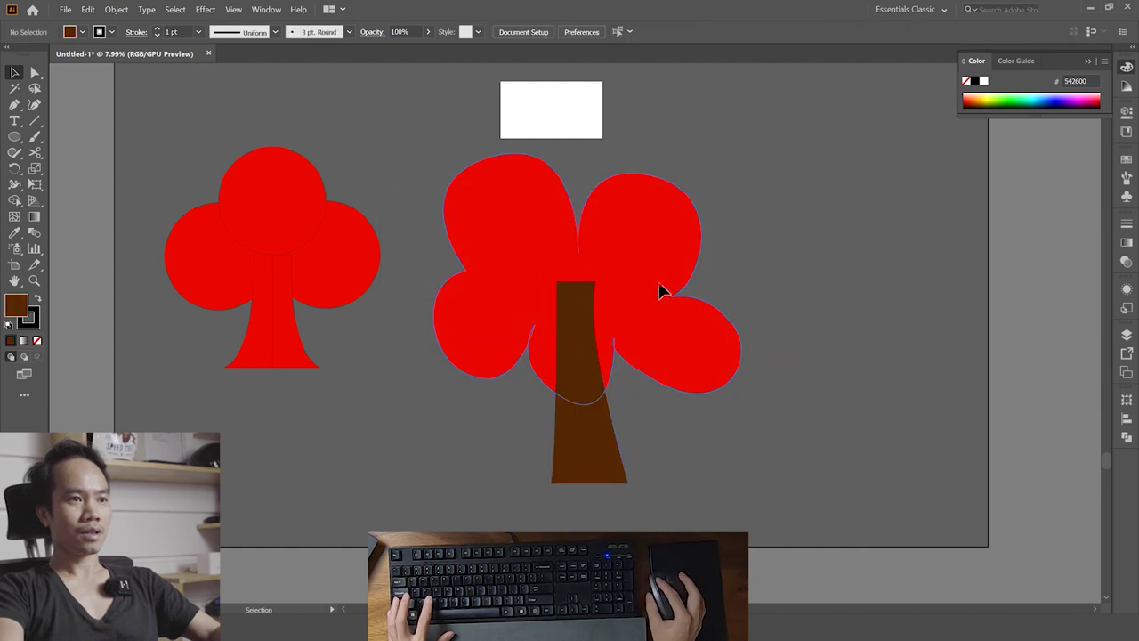
pyautogui.doubleClick(16, 305)
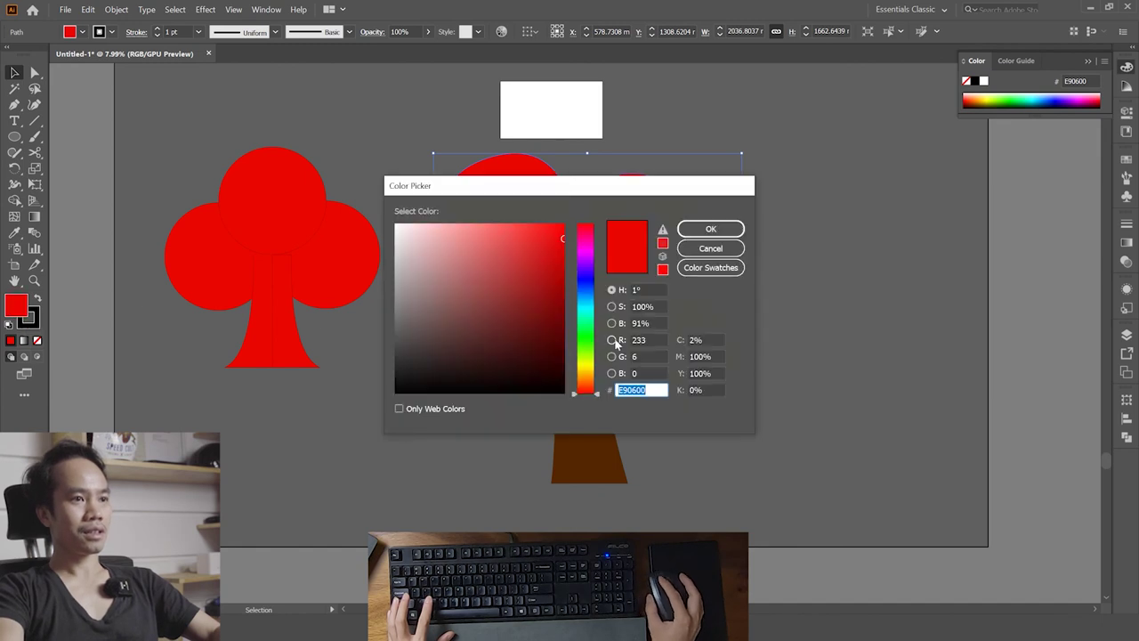
pyautogui.moveTo(598, 396); pyautogui.dragTo(602, 343)
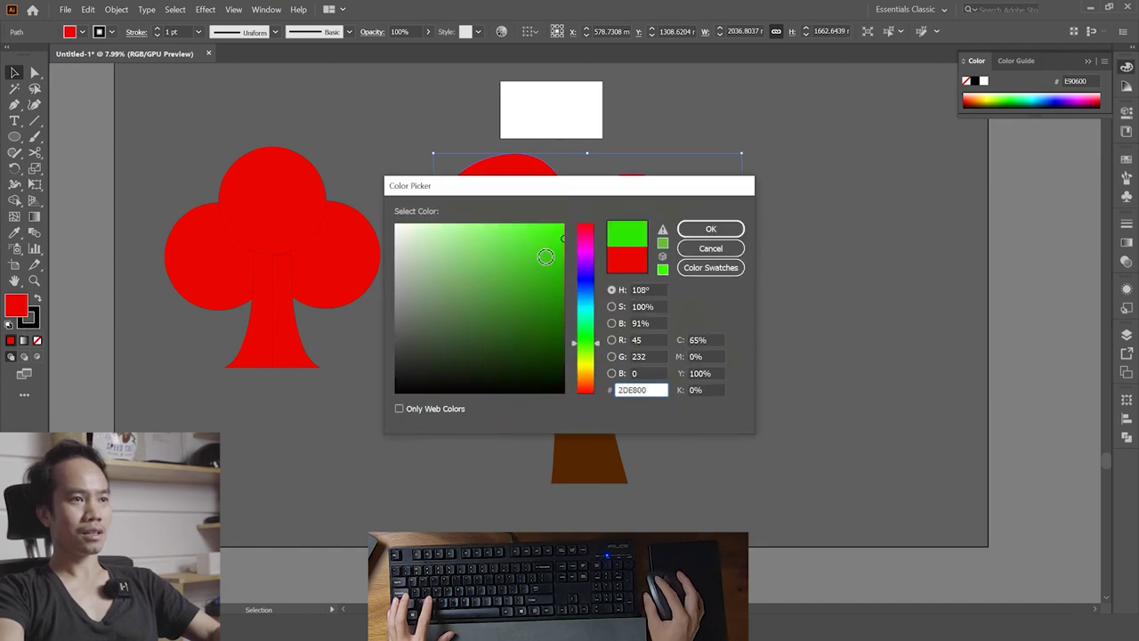
pyautogui.moveTo(545, 257); pyautogui.dragTo(581, 217)
pyautogui.click(730, 229)
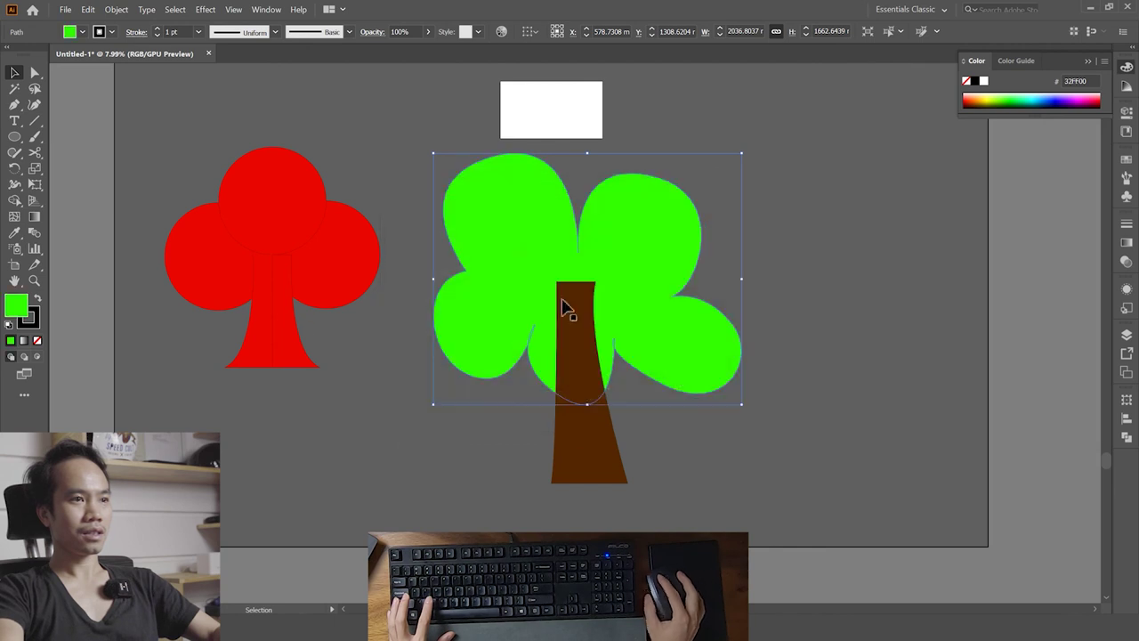
pyautogui.doubleClick(12, 308)
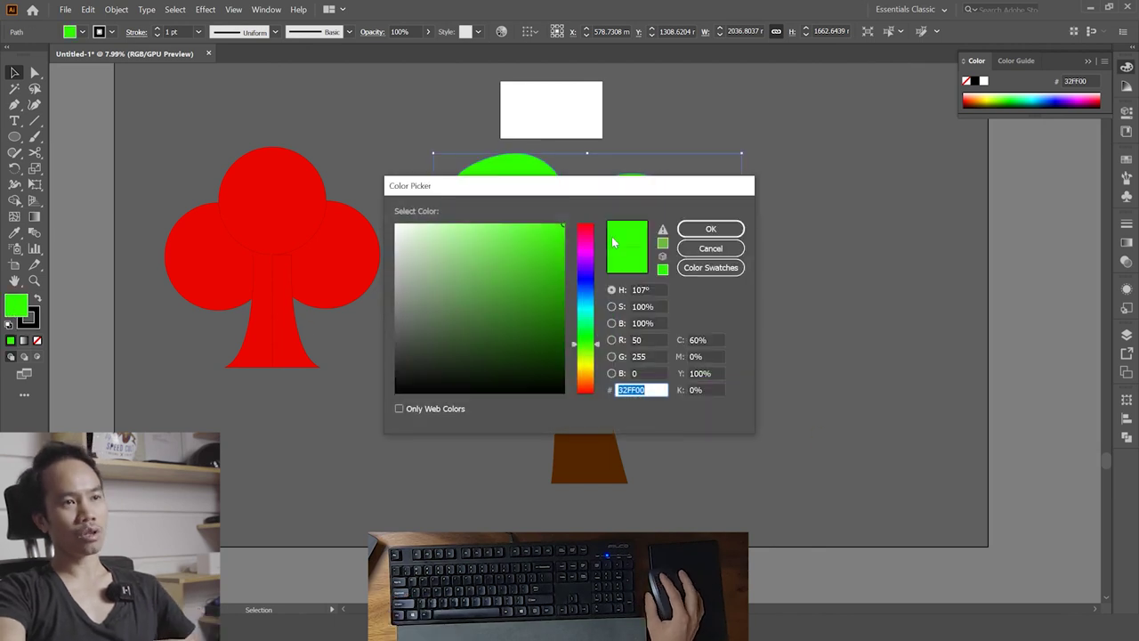
pyautogui.click(711, 248)
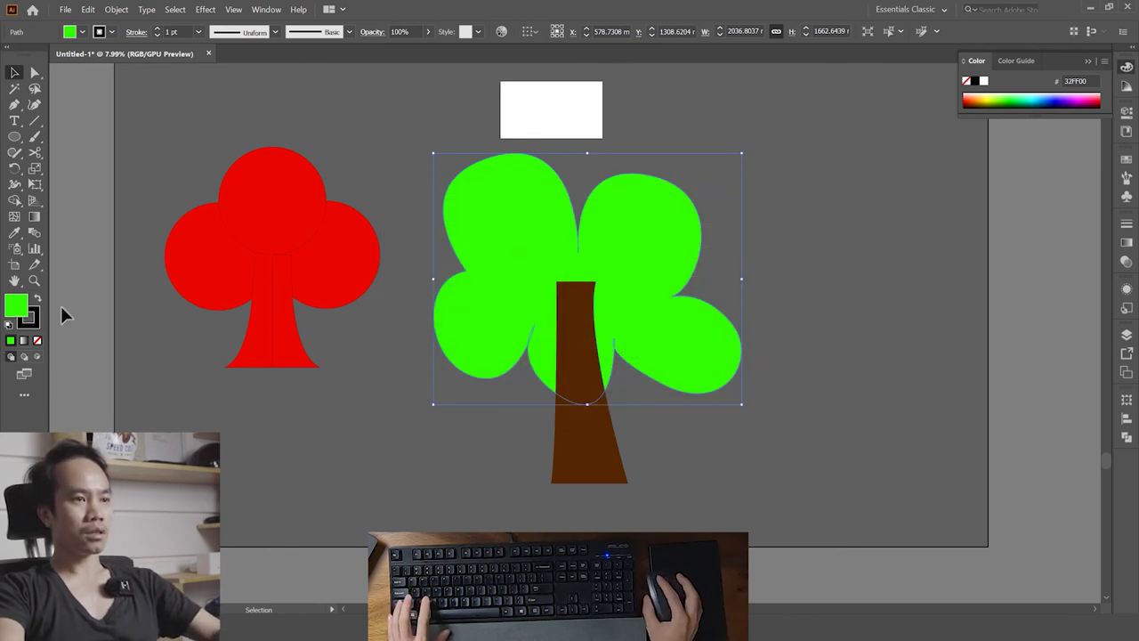
# - Reselect the canopy and sample a yellow-green fill from the Color panel spectrum
pyautogui.click(778, 292)
pyautogui.click(649, 243)
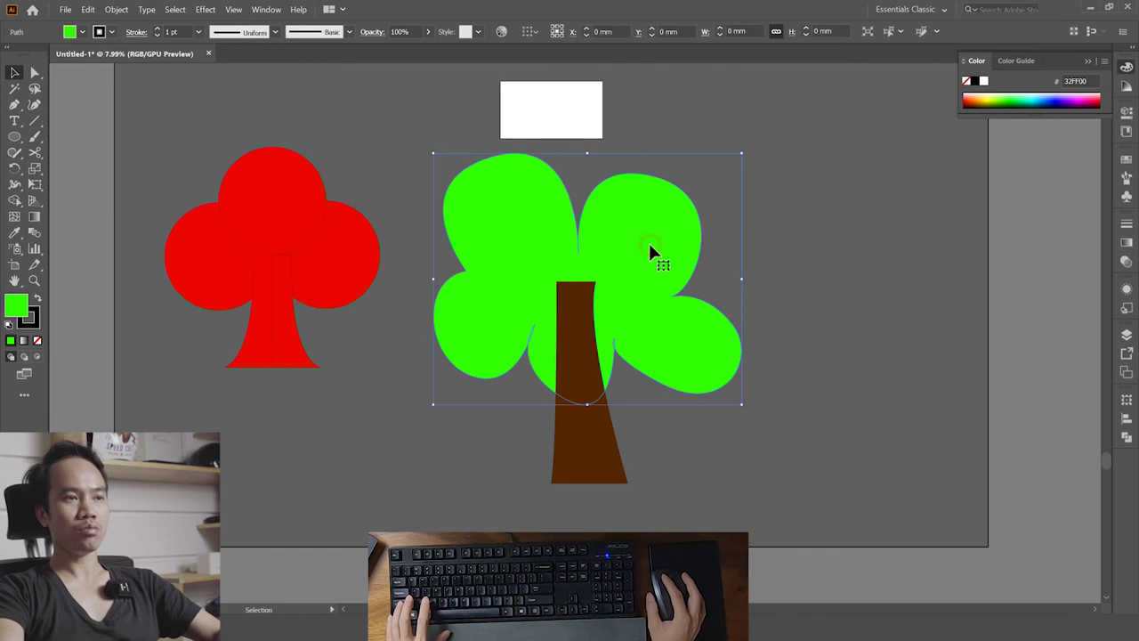
pyautogui.click(834, 297)
pyautogui.click(658, 257)
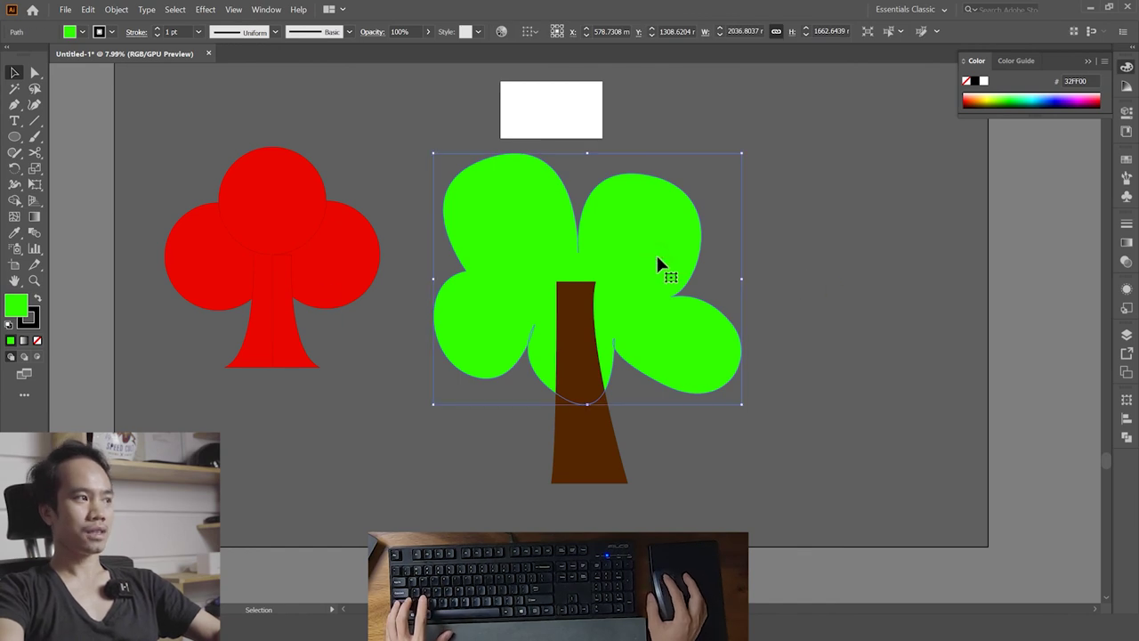
pyautogui.doubleClick(18, 307)
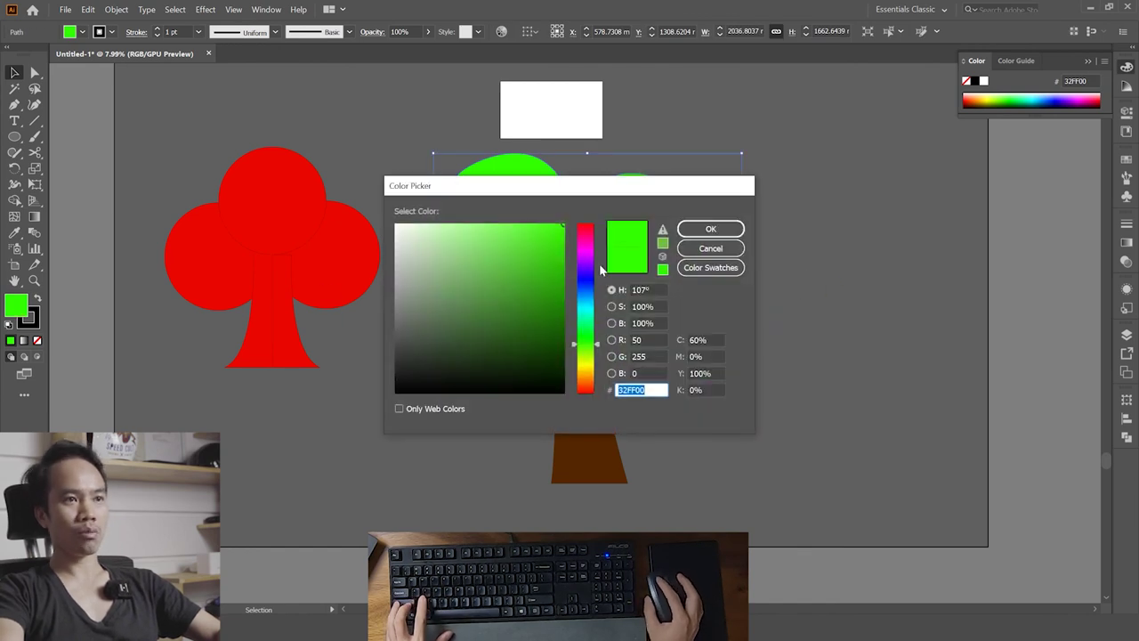
pyautogui.click(712, 250)
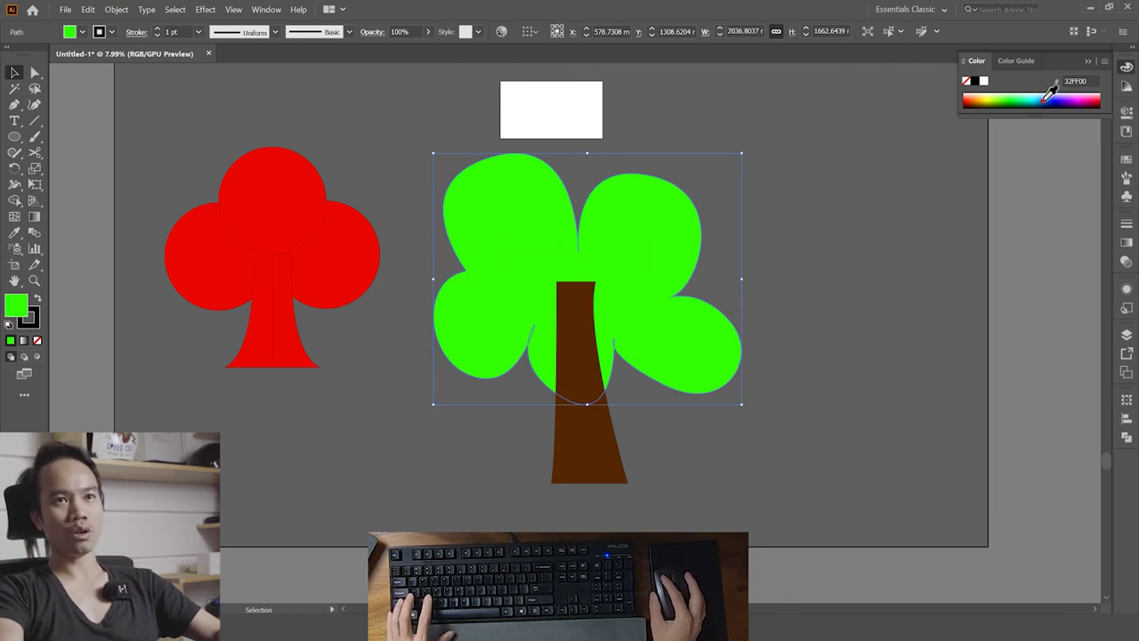
pyautogui.moveTo(1025, 97)
pyautogui.mouseDown()
pyautogui.moveTo(1057, 92)
pyautogui.moveTo(986, 98)
pyautogui.moveTo(1133, 69)
pyautogui.mouseUp()
pyautogui.moveTo(1006, 92)
pyautogui.mouseDown()
pyautogui.moveTo(1032, 89)
pyautogui.moveTo(1018, 93)
pyautogui.mouseUp()
pyautogui.click(849, 272)
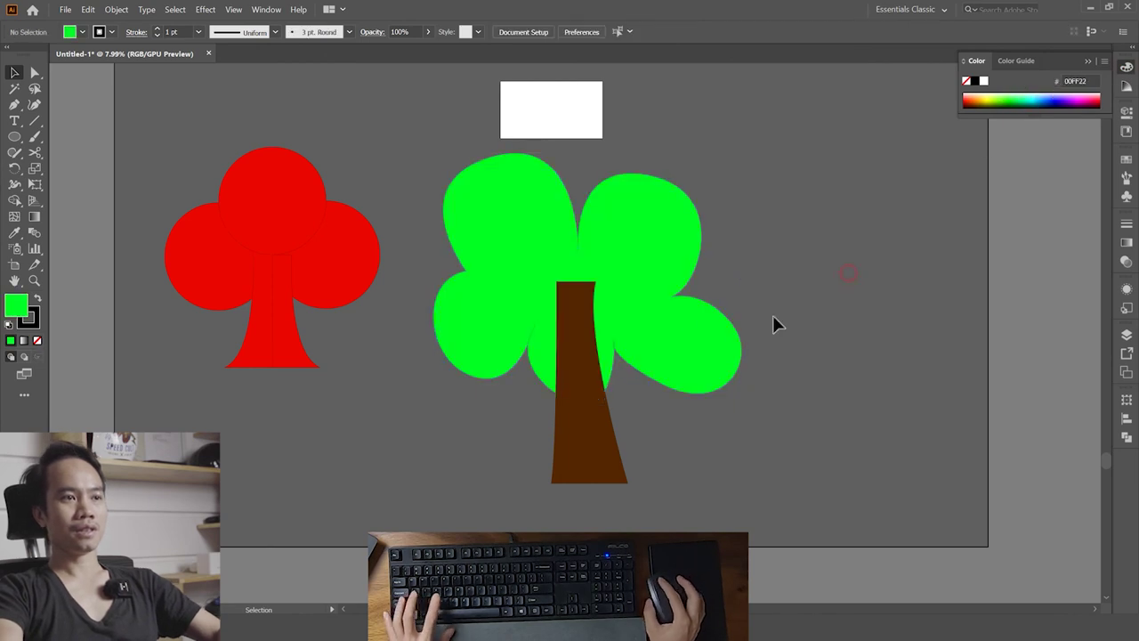
pyautogui.moveTo(725, 234); pyautogui.dragTo(620, 380)
pyautogui.moveTo(549, 371); pyautogui.dragTo(649, 373)
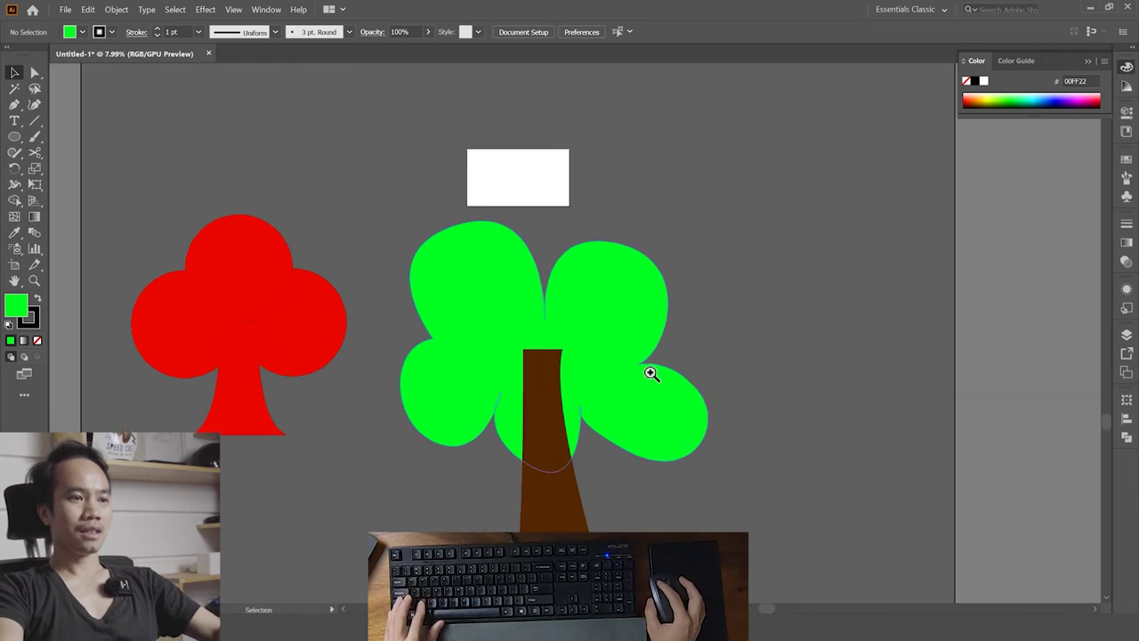
pyautogui.scroll(-1, 656, 358)
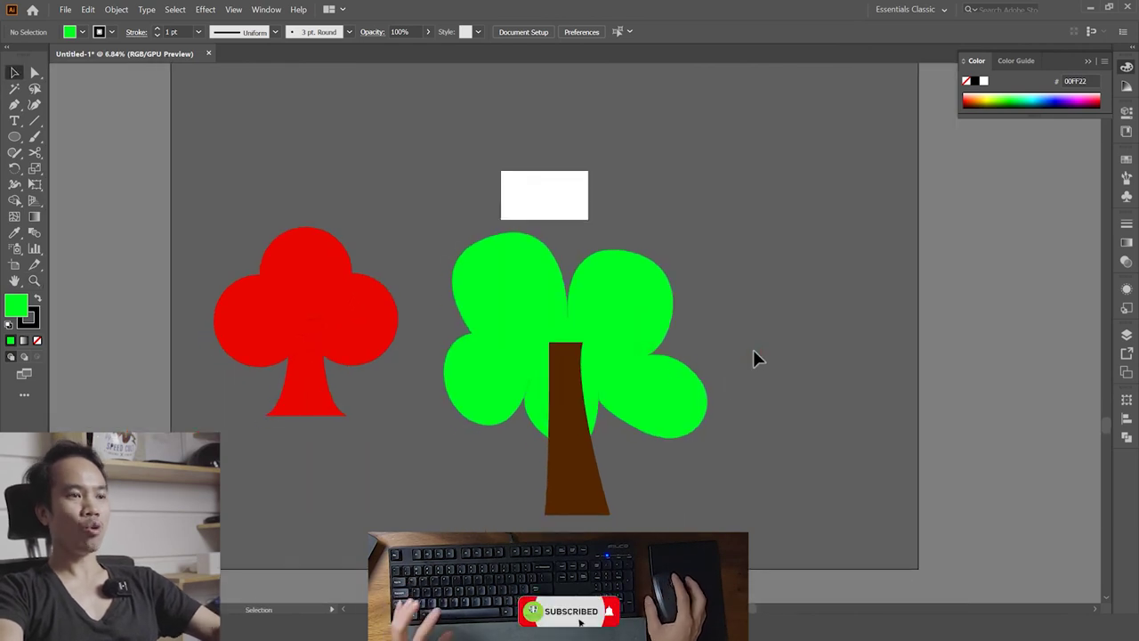
pyautogui.click(744, 268)
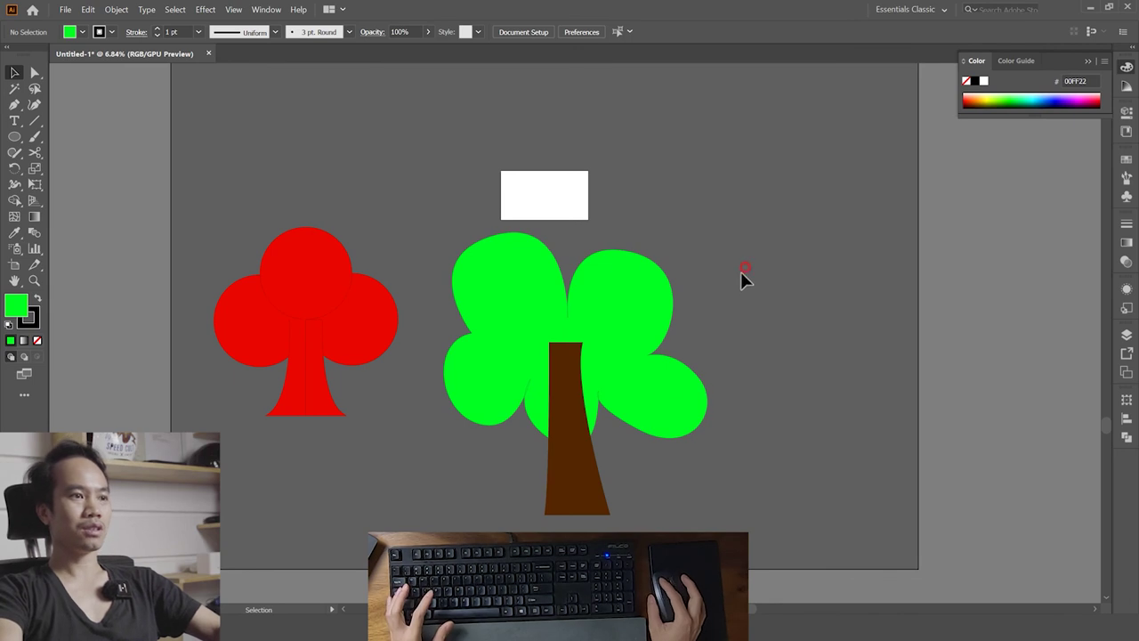
pyautogui.moveTo(743, 273); pyautogui.dragTo(447, 472)
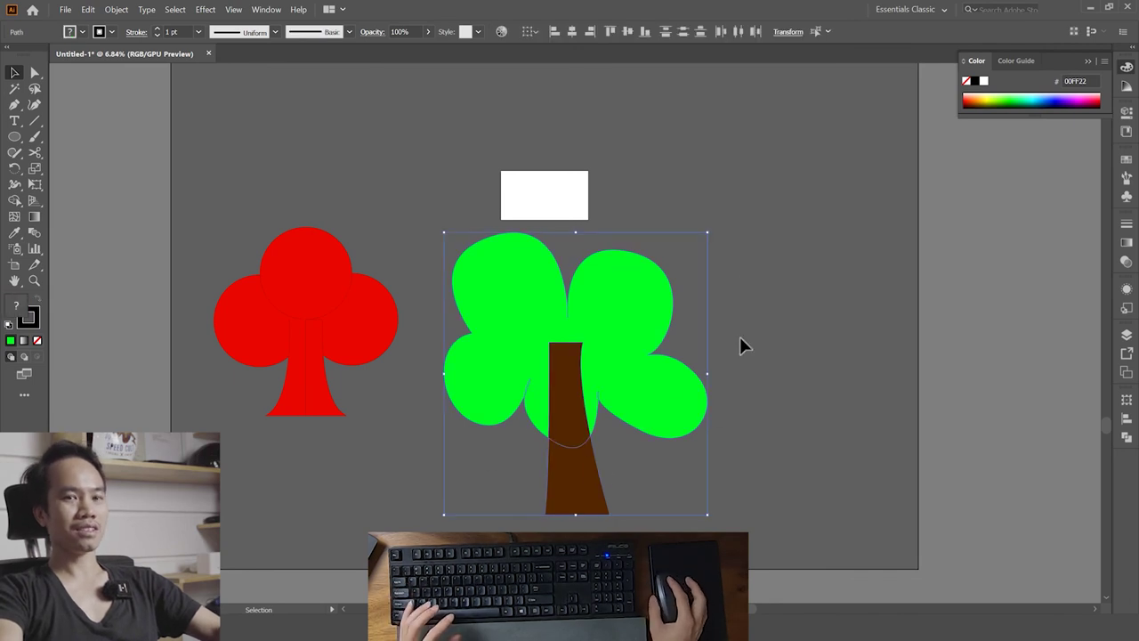